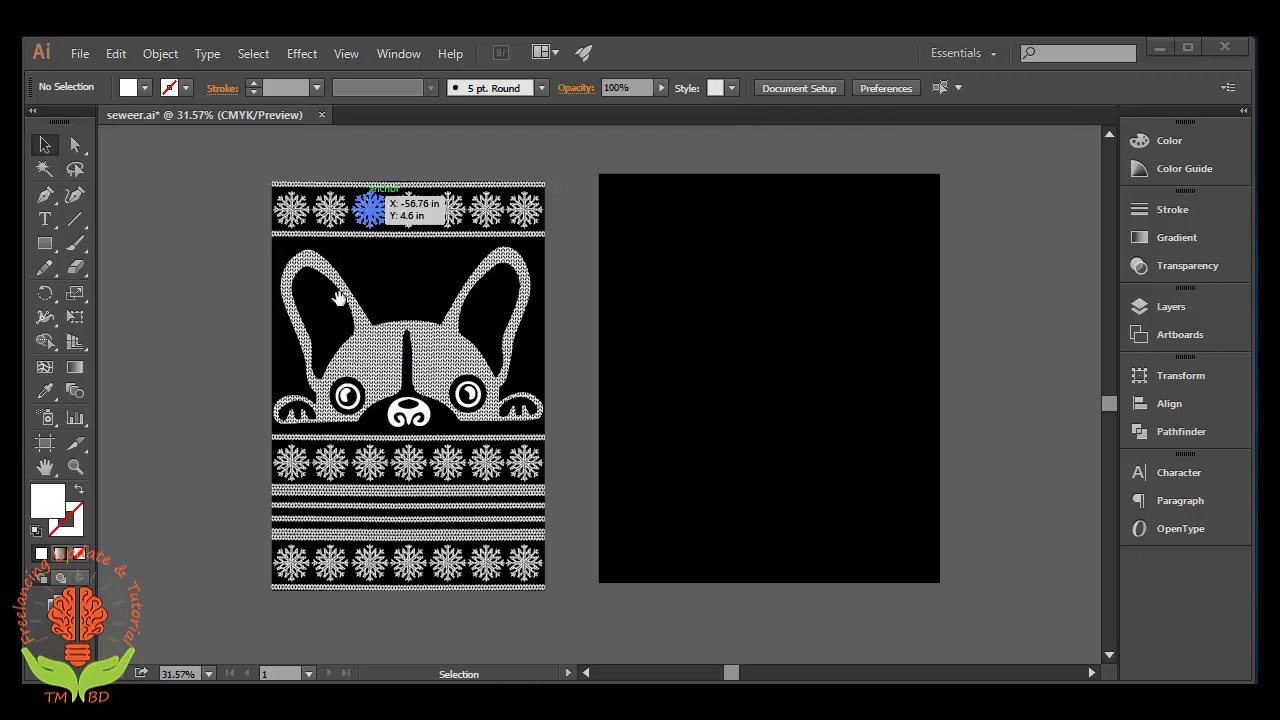
# Step: Pan to the original black bulldog drawing and select its group to inspect it
pyautogui.press('space')
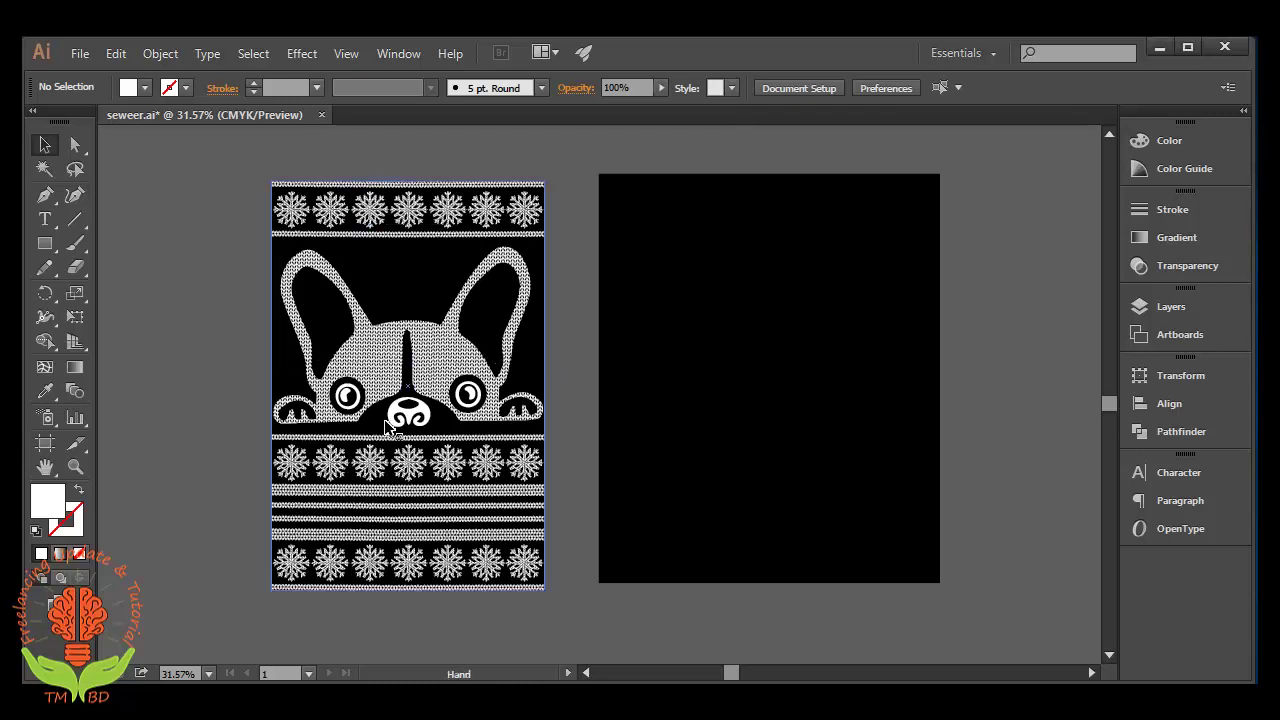
pyautogui.moveTo(216, 440); pyautogui.dragTo(452, 437)
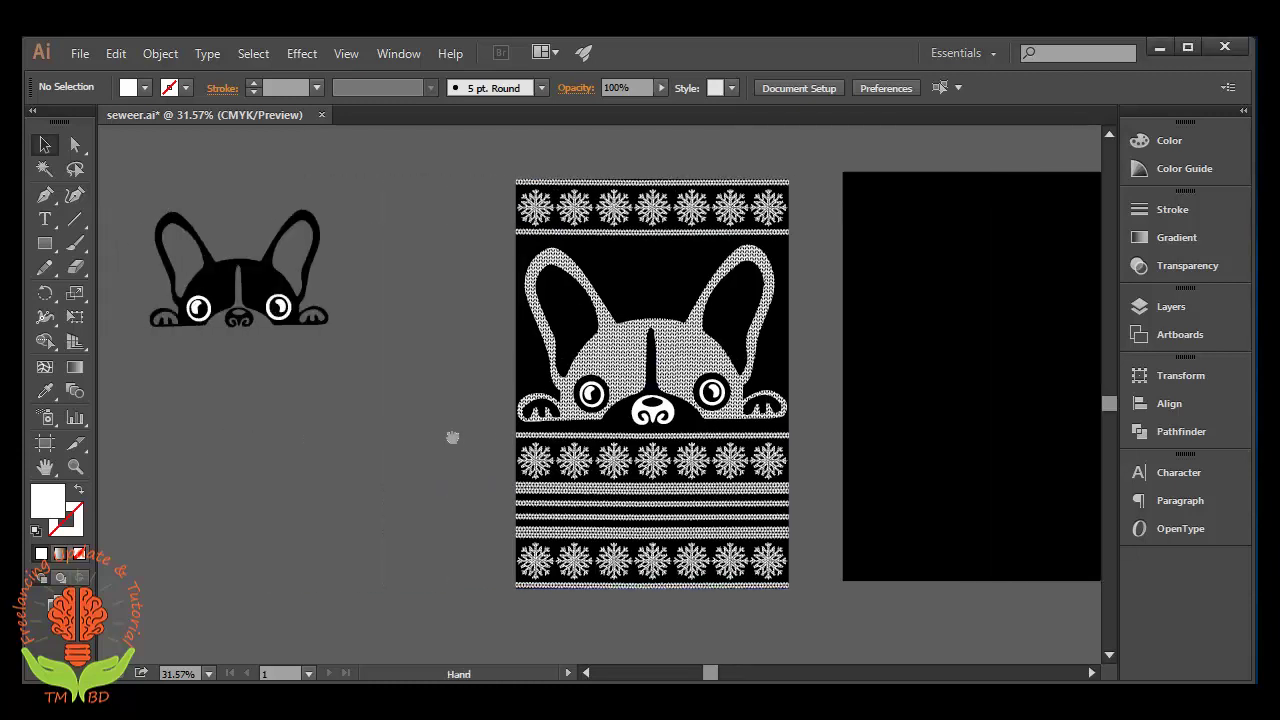
pyautogui.click(268, 298)
pyautogui.keyDown('shift'); pyautogui.click(282, 286); pyautogui.keyUp('shift')
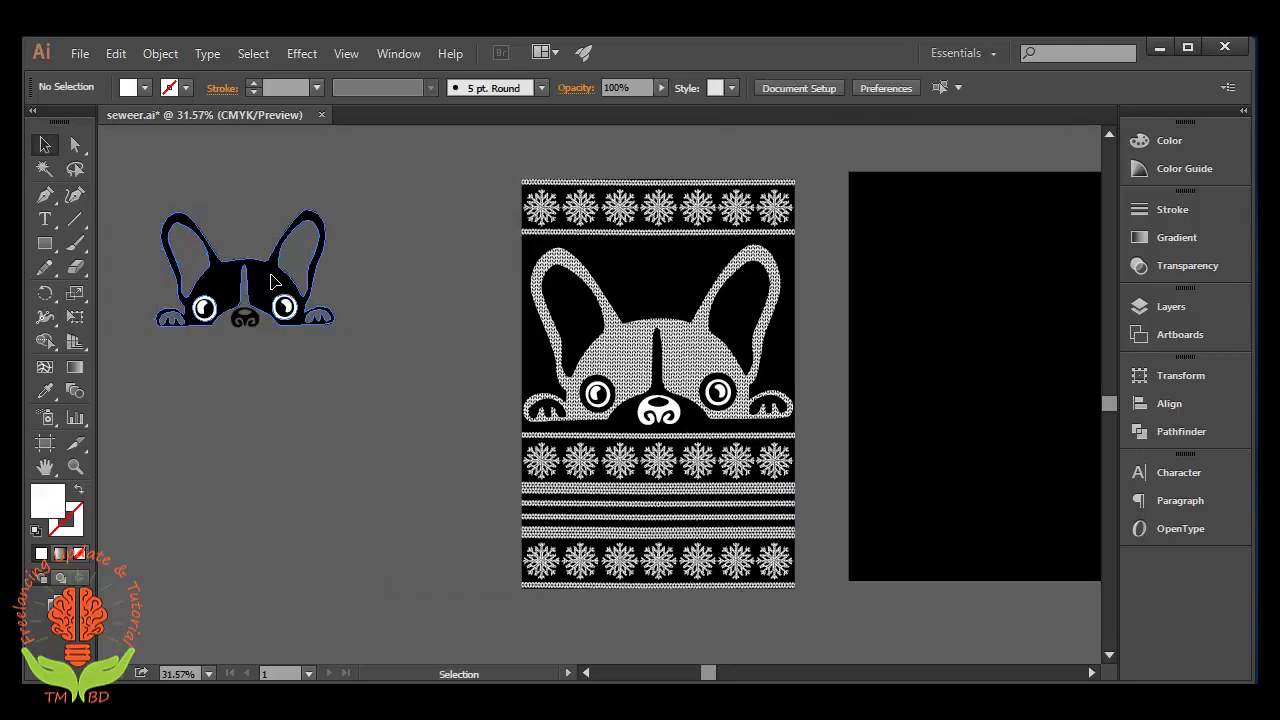
pyautogui.click(280, 287)
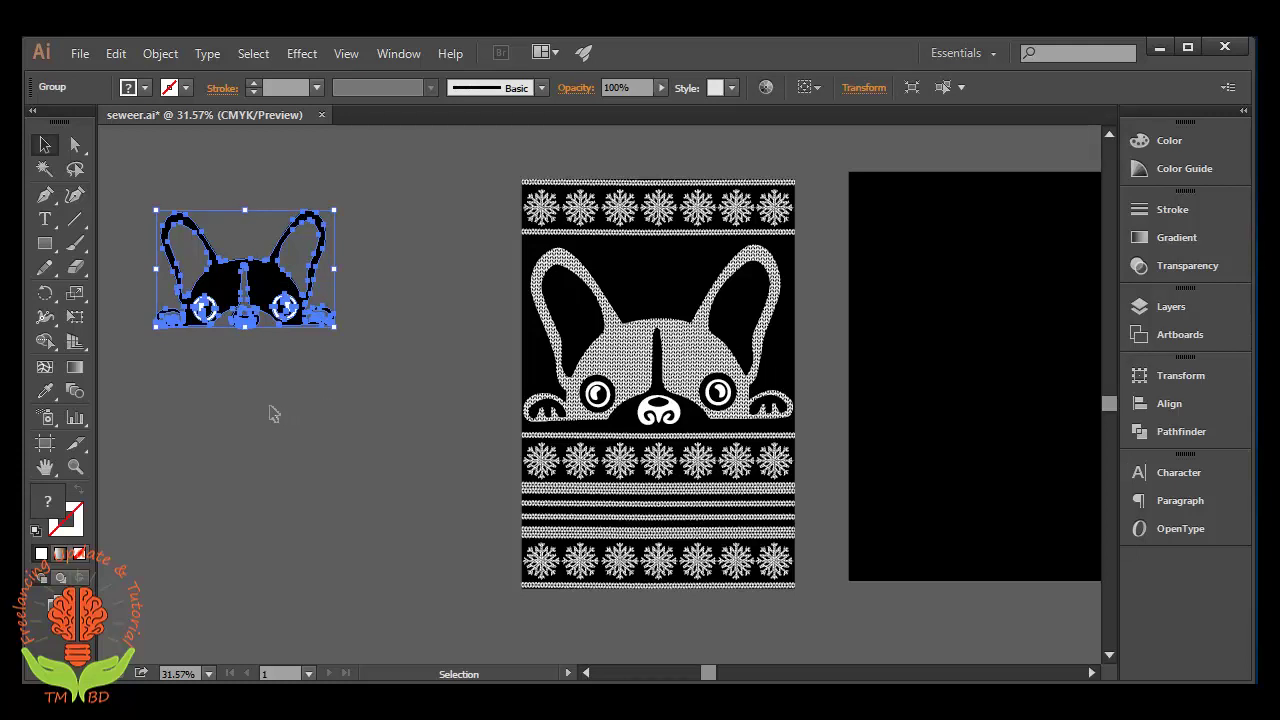
pyautogui.click(272, 411)
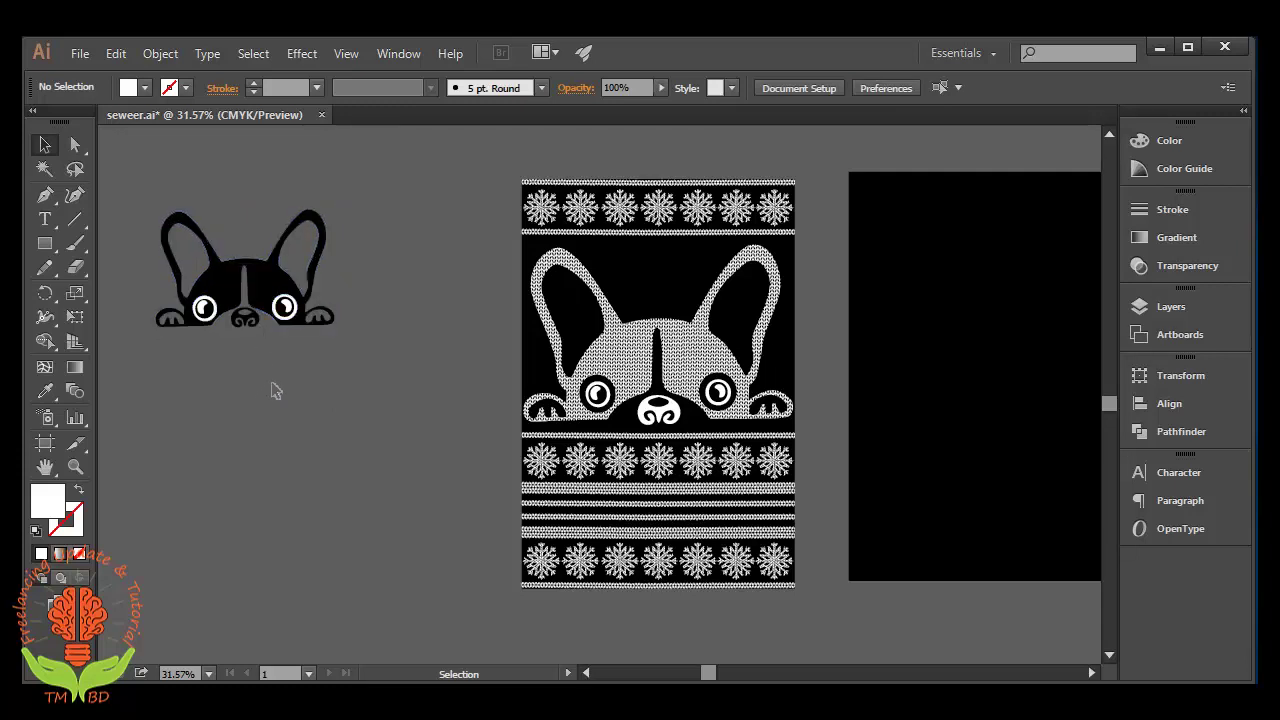
pyautogui.click(278, 286)
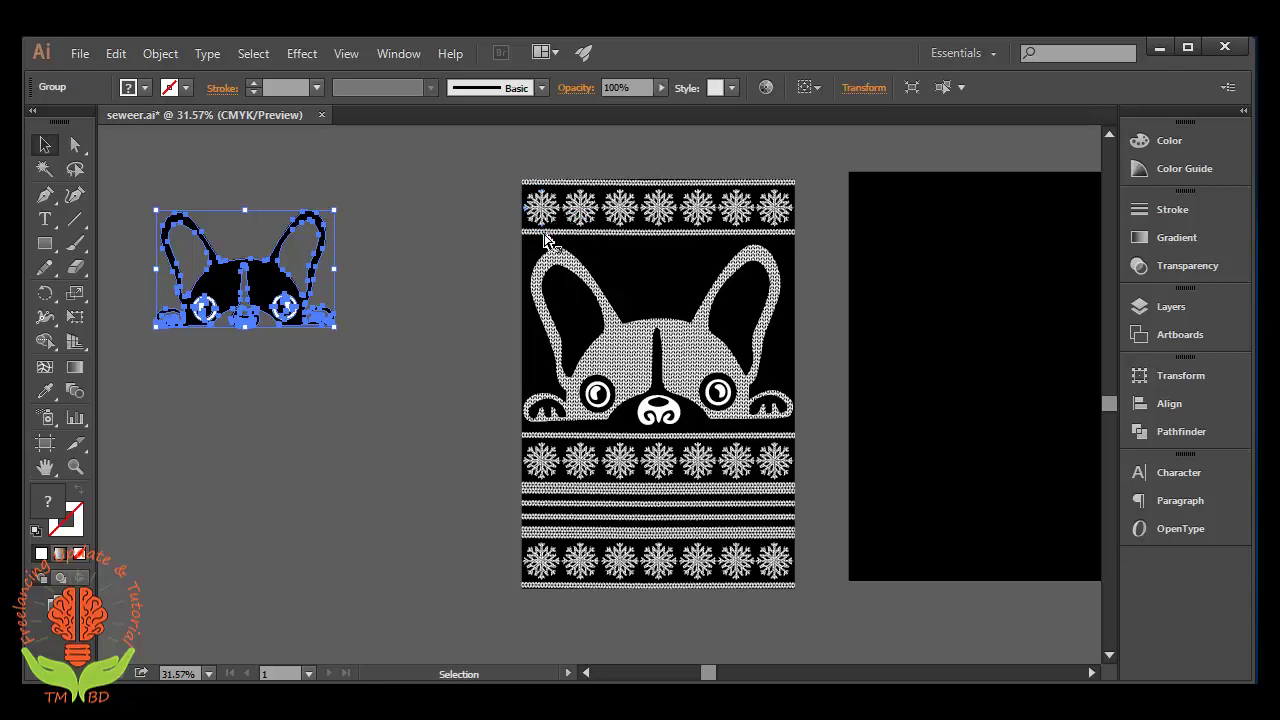
pyautogui.hotkey('ctrl', 'space')
# Step: Zoom in on the top snowflake row, then close in on the knit border's top-left stitches
pyautogui.moveTo(508, 163); pyautogui.dragTo(608, 251)
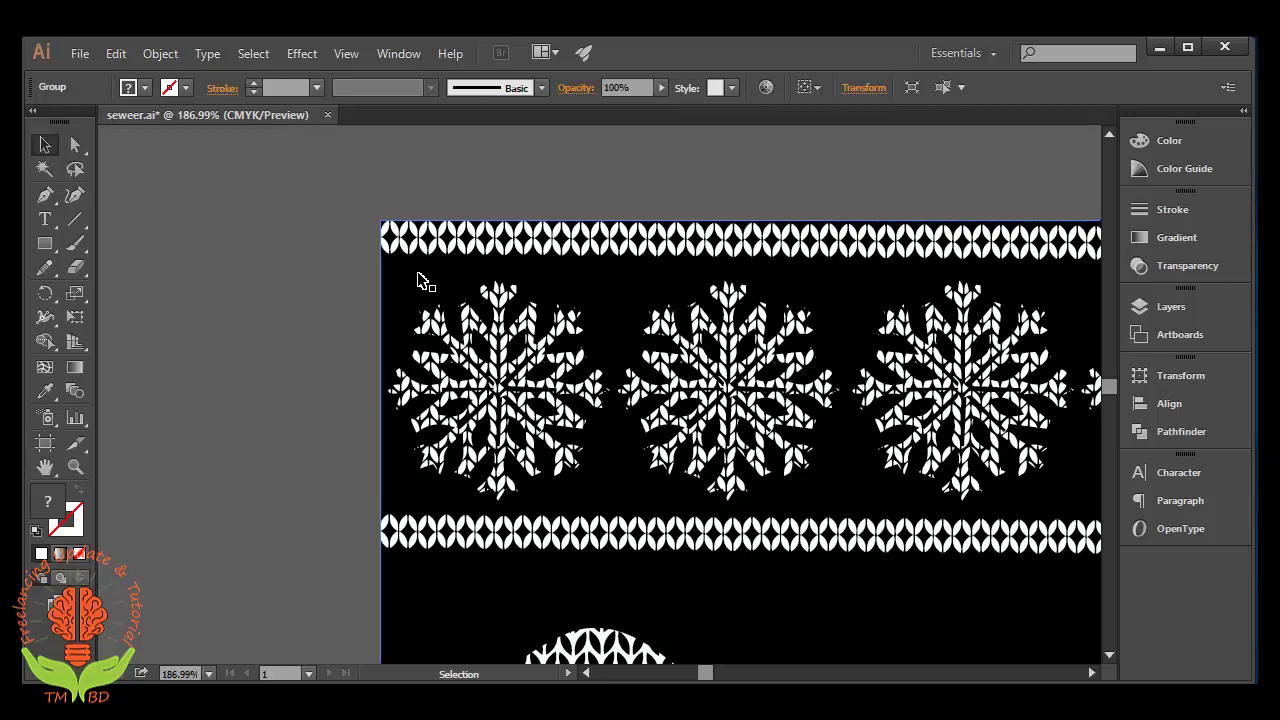
pyautogui.click(516, 342)
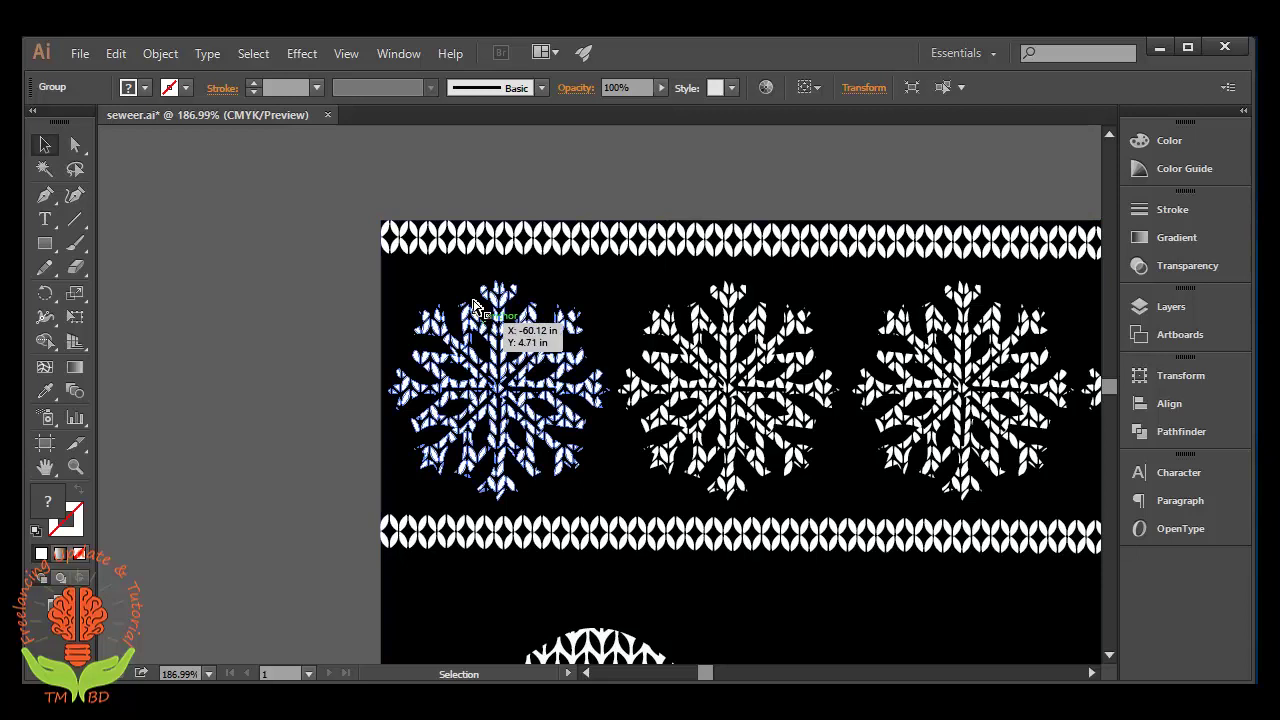
pyautogui.click(372, 198)
pyautogui.moveTo(372, 200); pyautogui.dragTo(485, 295)
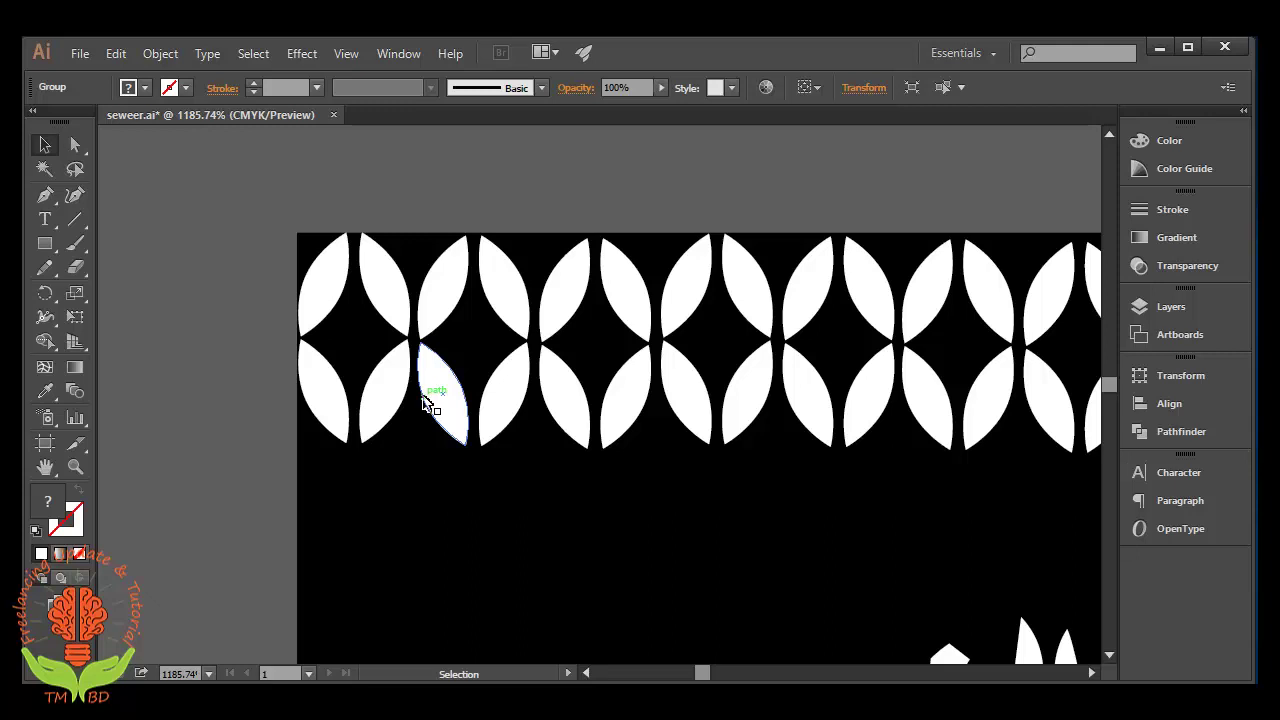
pyautogui.moveTo(276, 365)
pyautogui.mouseDown()
pyautogui.moveTo(484, 333)
pyautogui.moveTo(554, 307)
pyautogui.mouseUp()
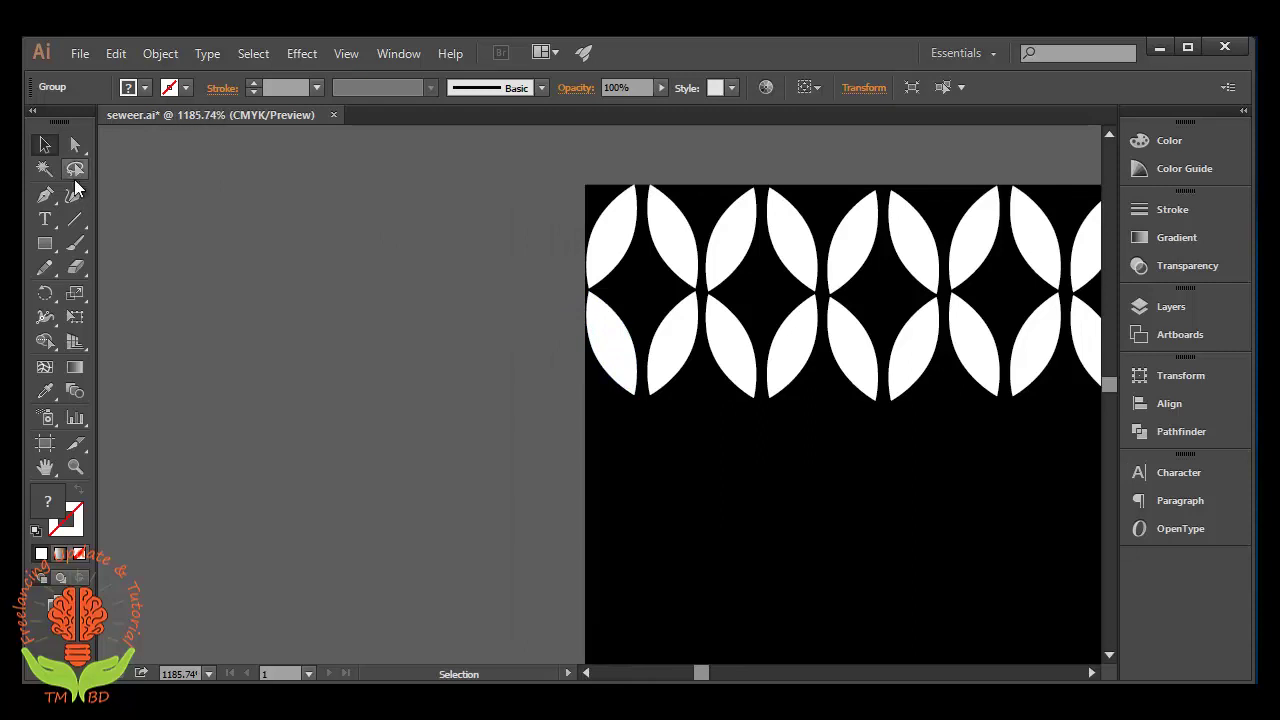
pyautogui.moveTo(45, 244); pyautogui.dragTo(125, 291)
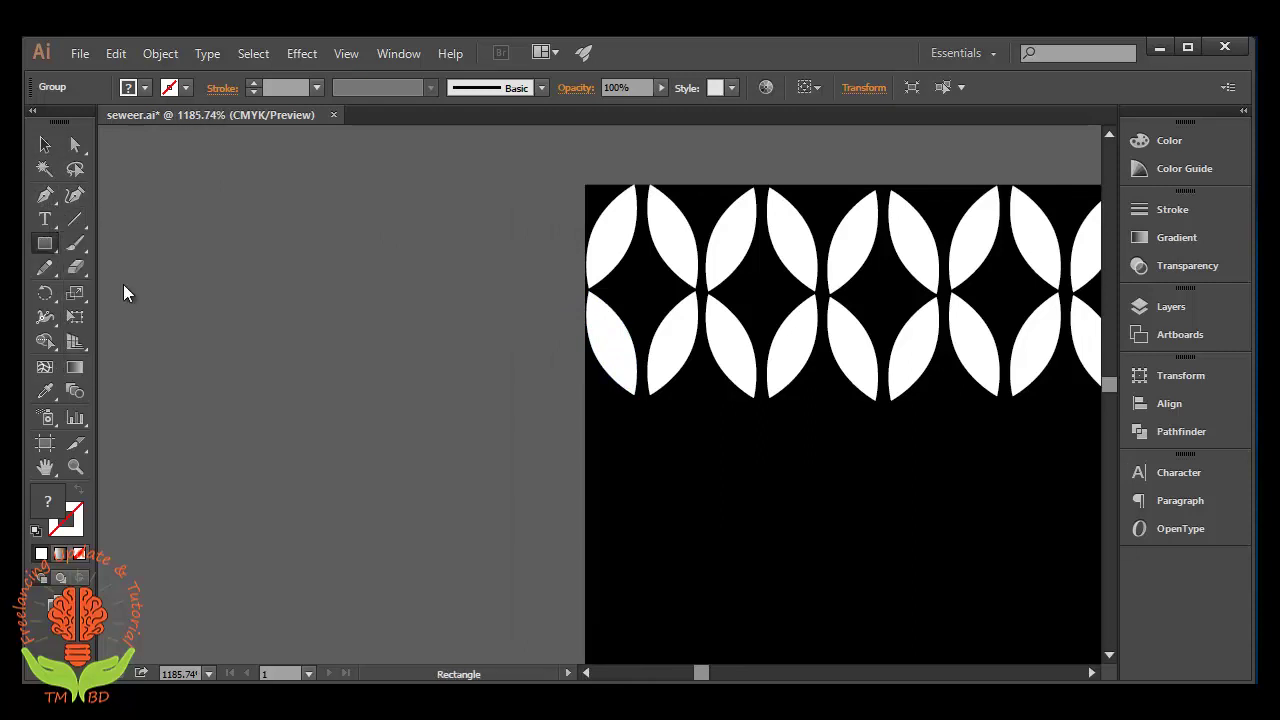
# Step: Draw a small ellipse, make its top and bottom anchors sharp corners, and narrow it into a leaf
pyautogui.moveTo(264, 272); pyautogui.dragTo(311, 342)
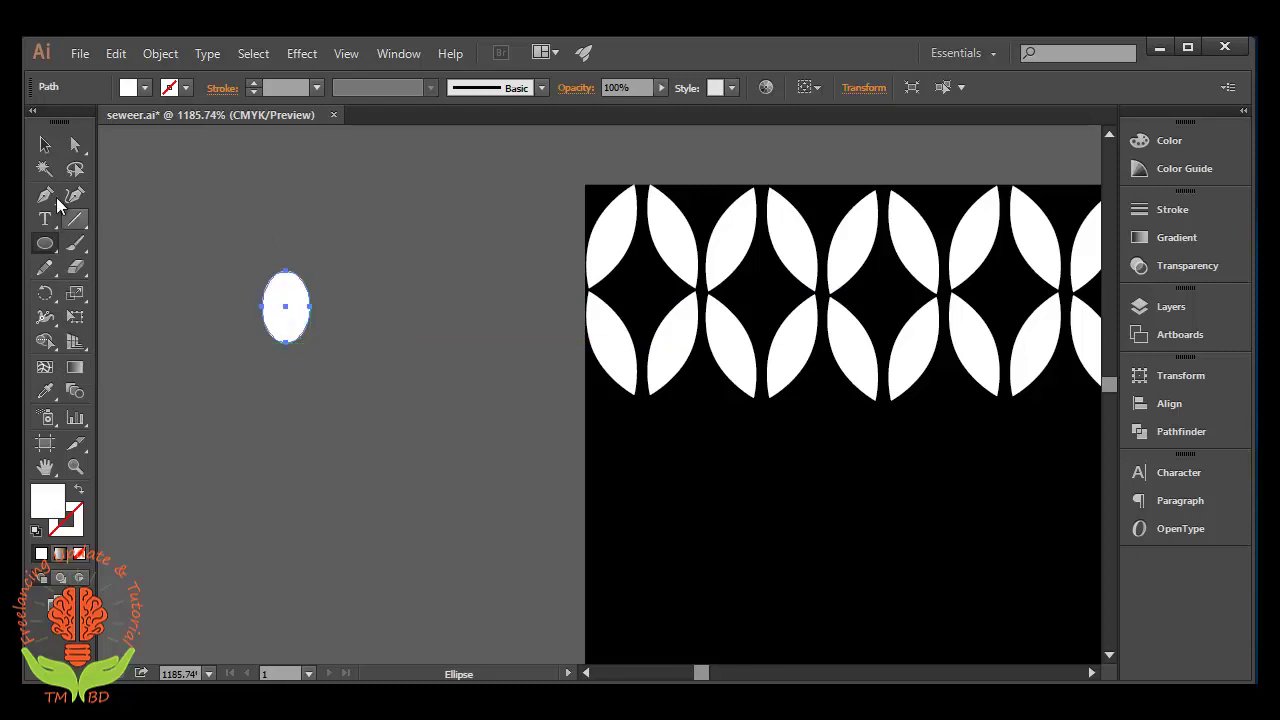
pyautogui.click(75, 145)
pyautogui.moveTo(266, 225); pyautogui.dragTo(310, 282)
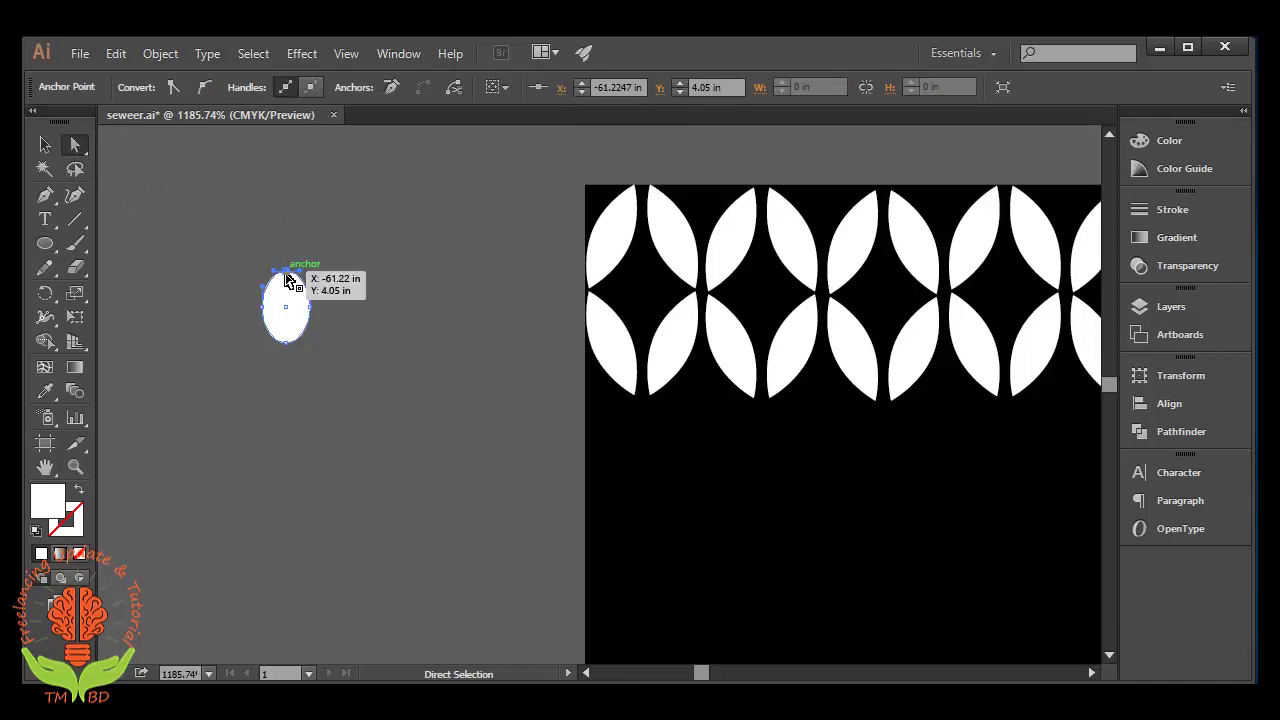
pyautogui.click(173, 87)
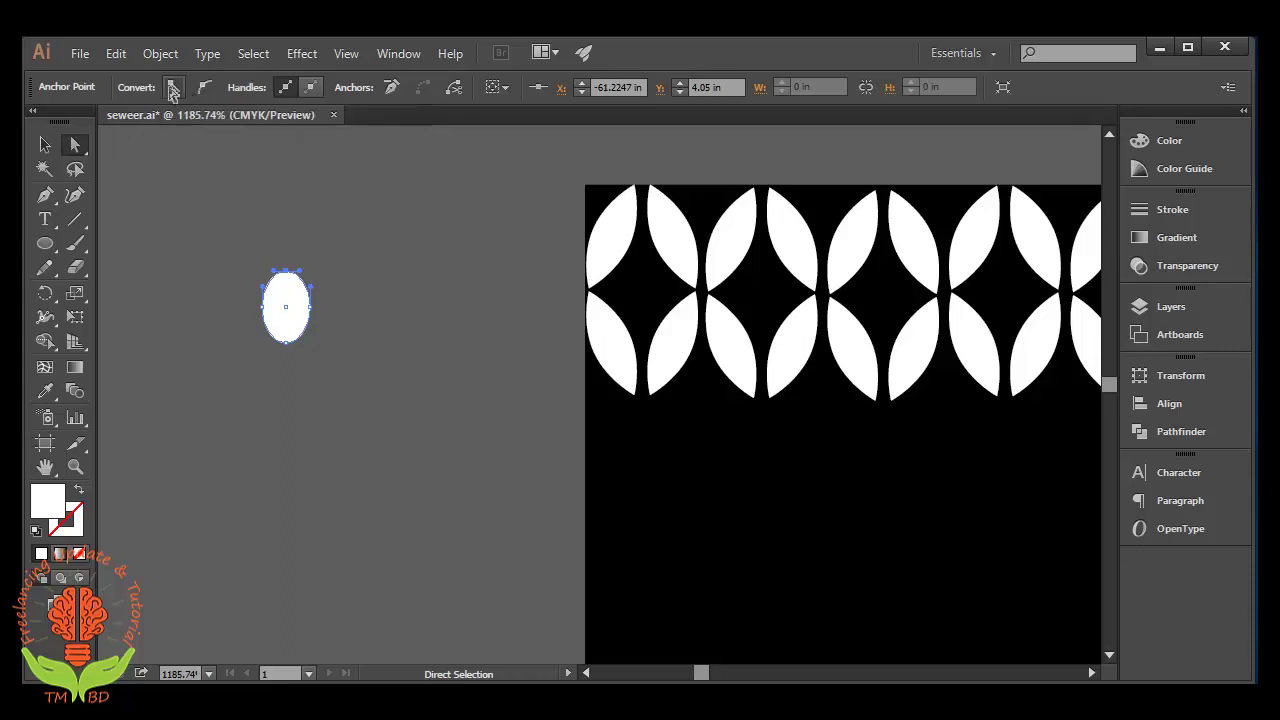
pyautogui.click(173, 87)
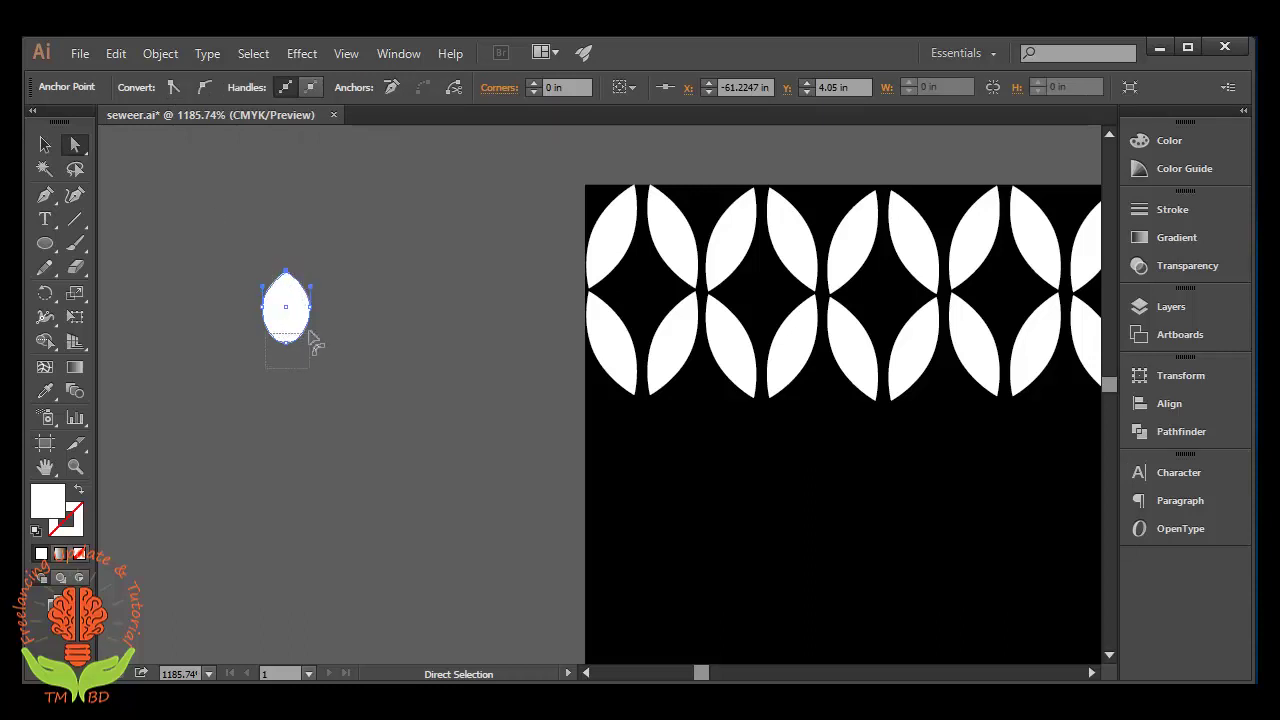
pyautogui.click(286, 343)
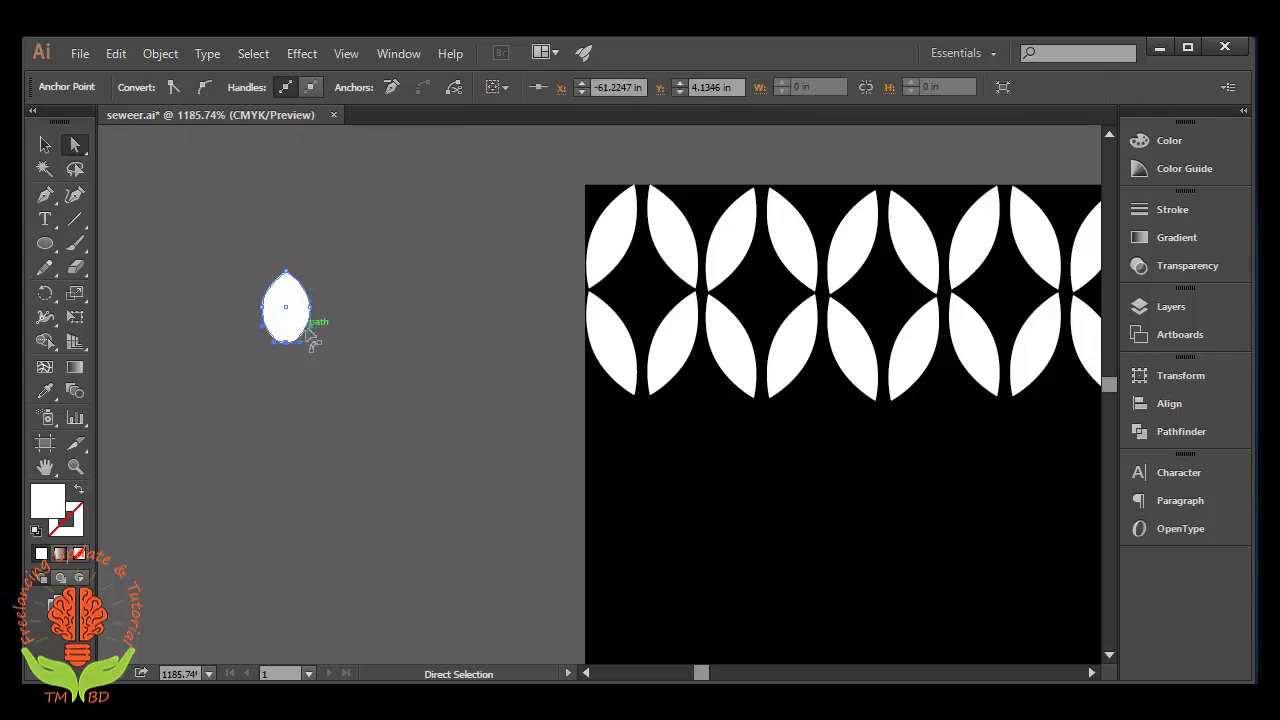
pyautogui.click(173, 87)
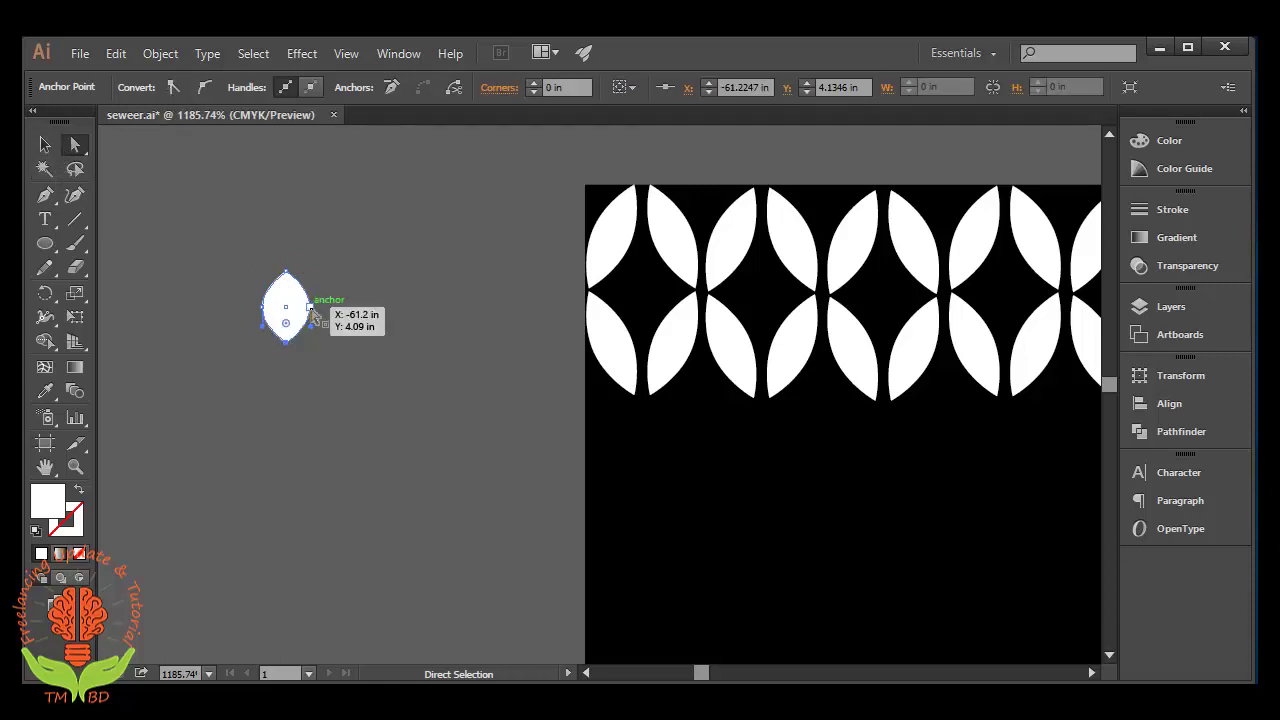
pyautogui.click(45, 146)
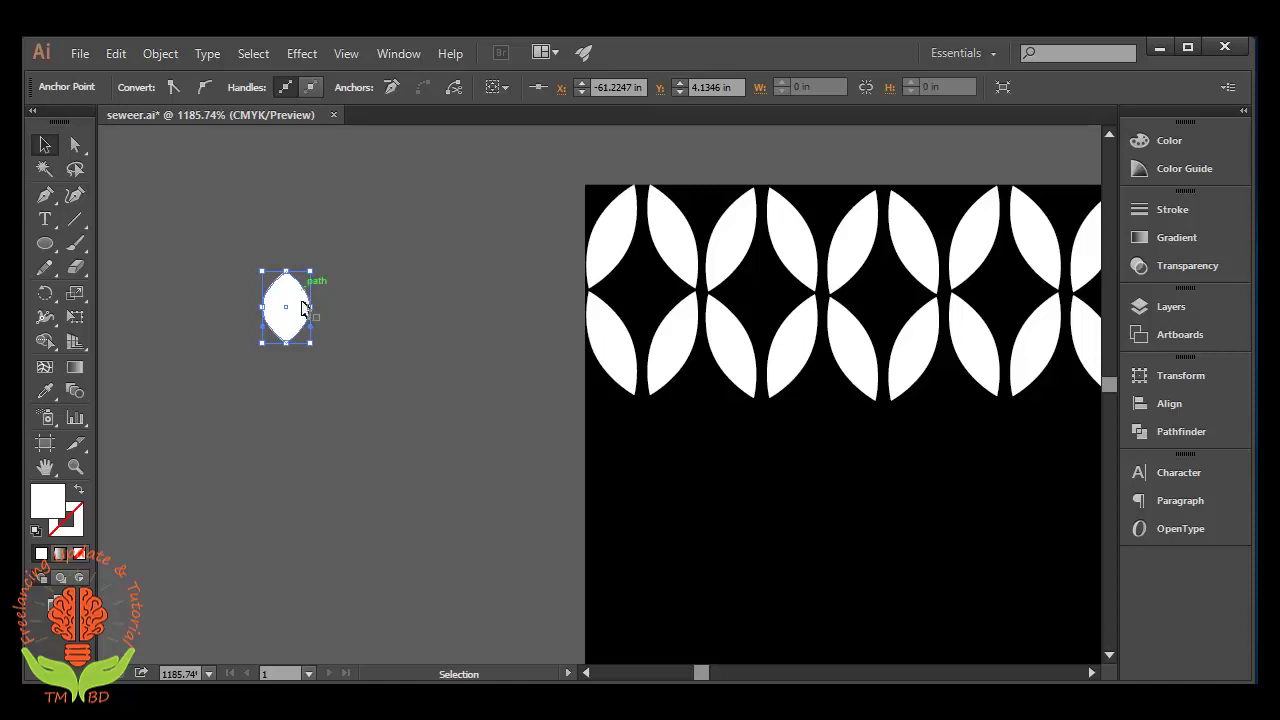
pyautogui.moveTo(312, 307); pyautogui.dragTo(322, 372)
# Step: Rotate the leaf stitch about 15 degrees
pyautogui.click(274, 360)
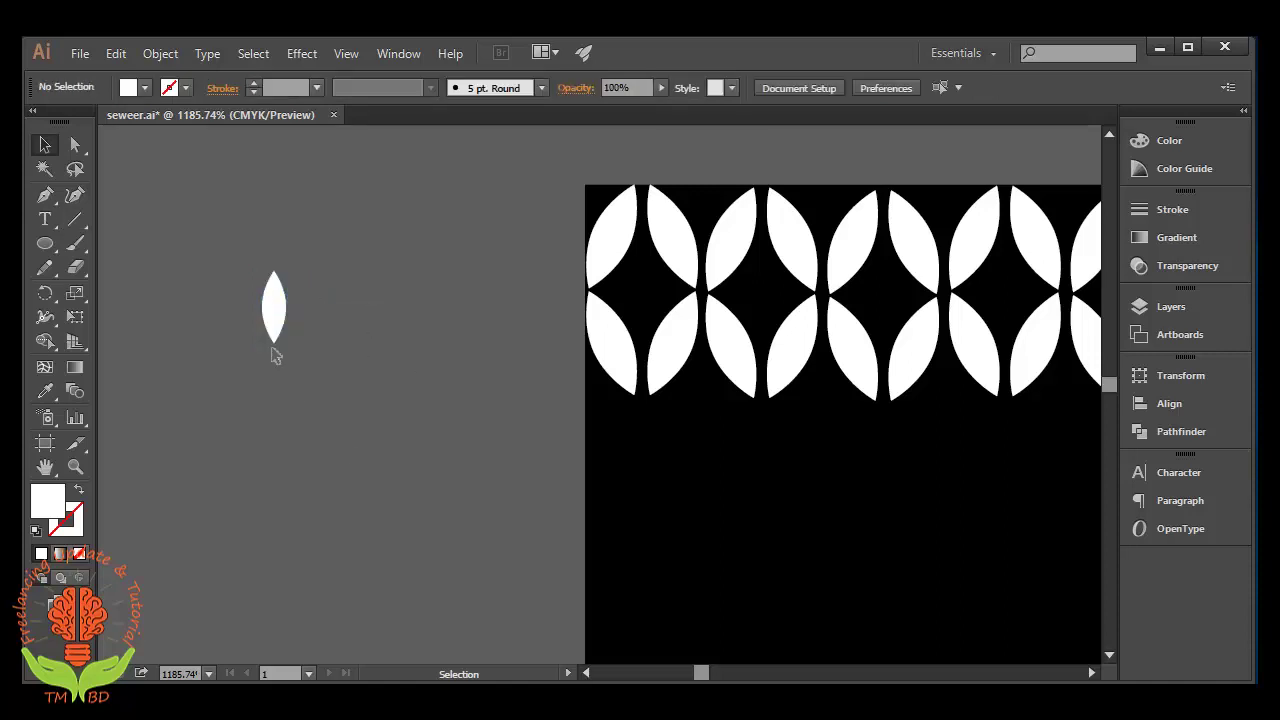
pyautogui.hotkey('ctrl', 'z')
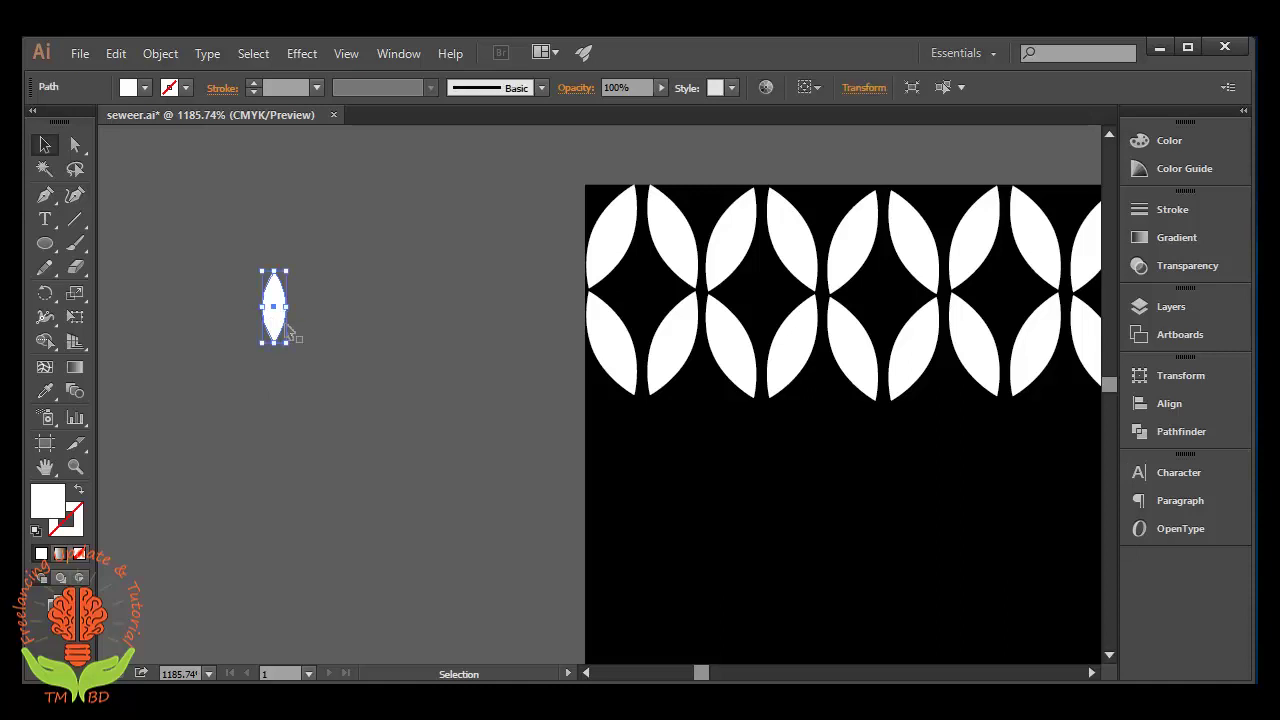
pyautogui.click(290, 333)
pyautogui.click(276, 346)
pyautogui.moveTo(286, 352); pyautogui.dragTo(304, 358)
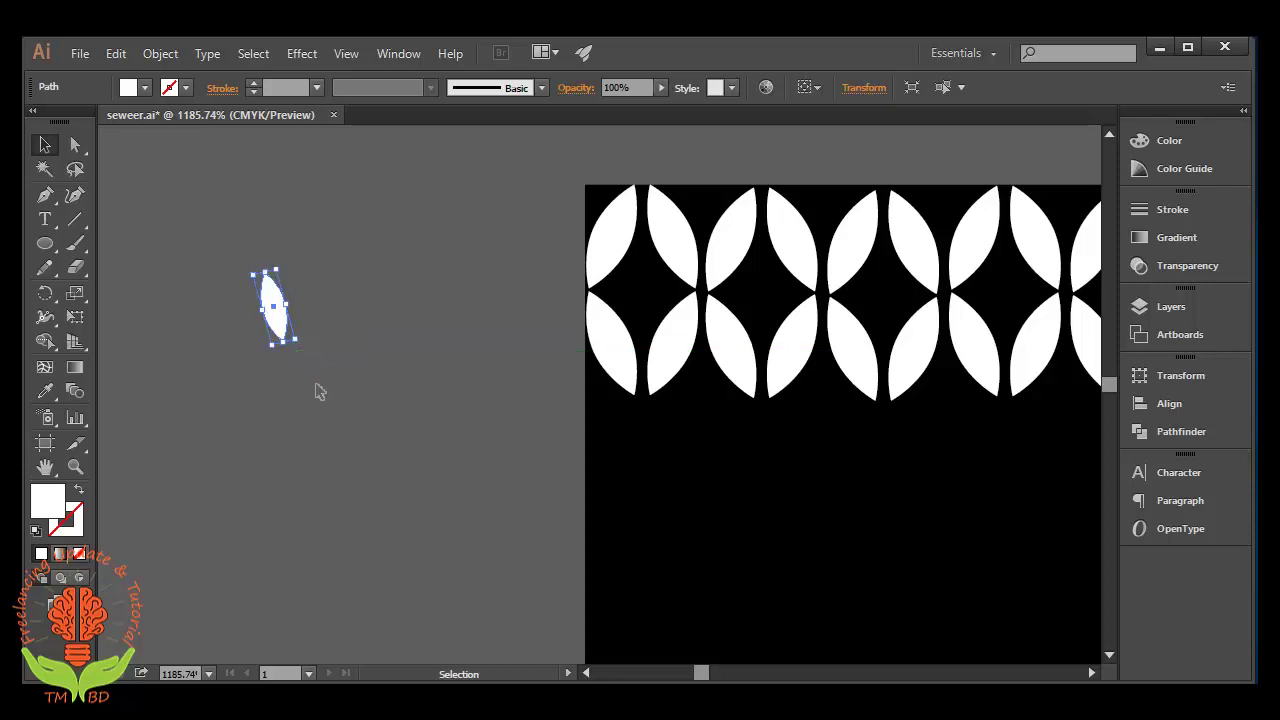
pyautogui.click(316, 415)
pyautogui.click(270, 309)
# Step: Add a vertically reflected copy of the leaf overlapping the original
pyautogui.rightClick(265, 292)
pyautogui.moveTo(326, 553)
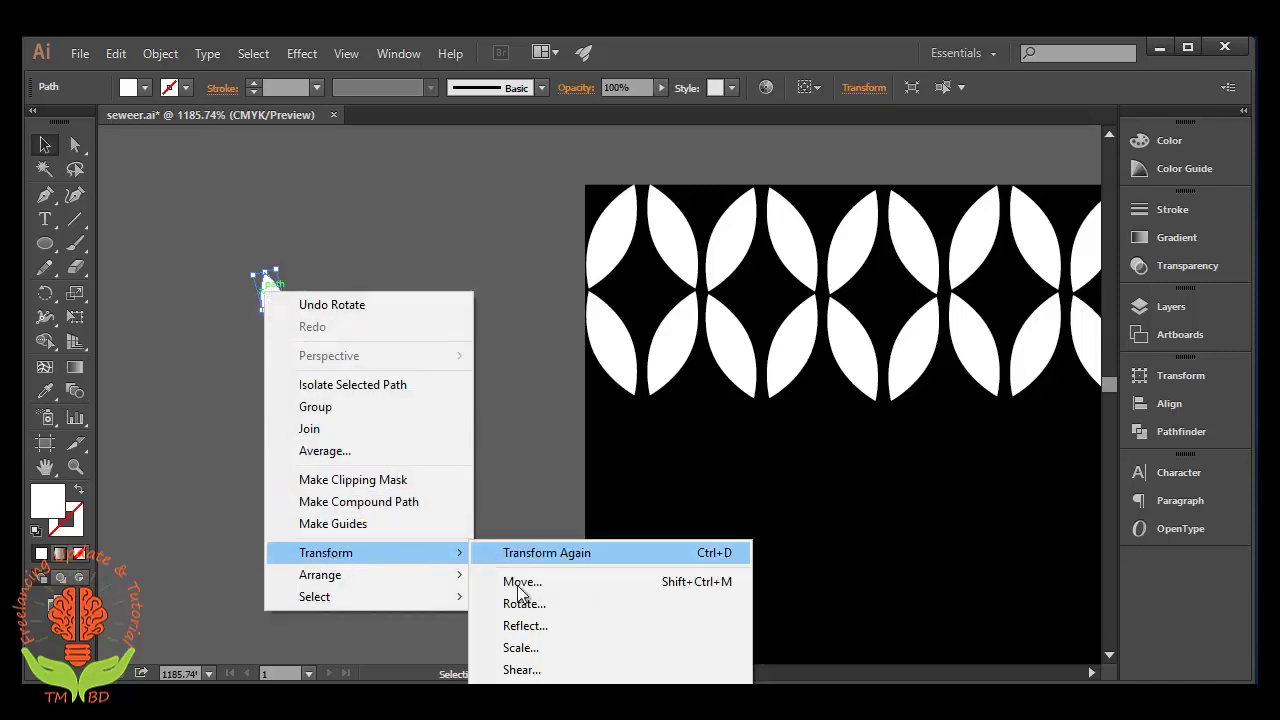
pyautogui.click(527, 627)
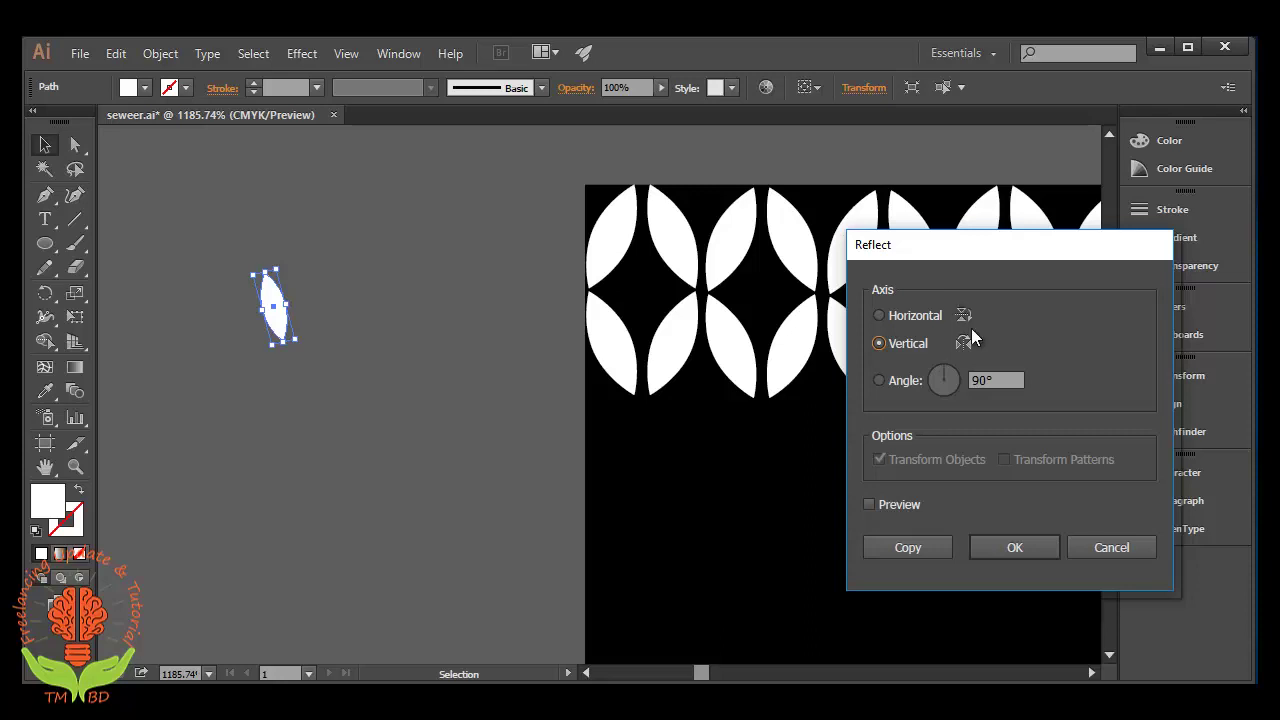
pyautogui.click(869, 504)
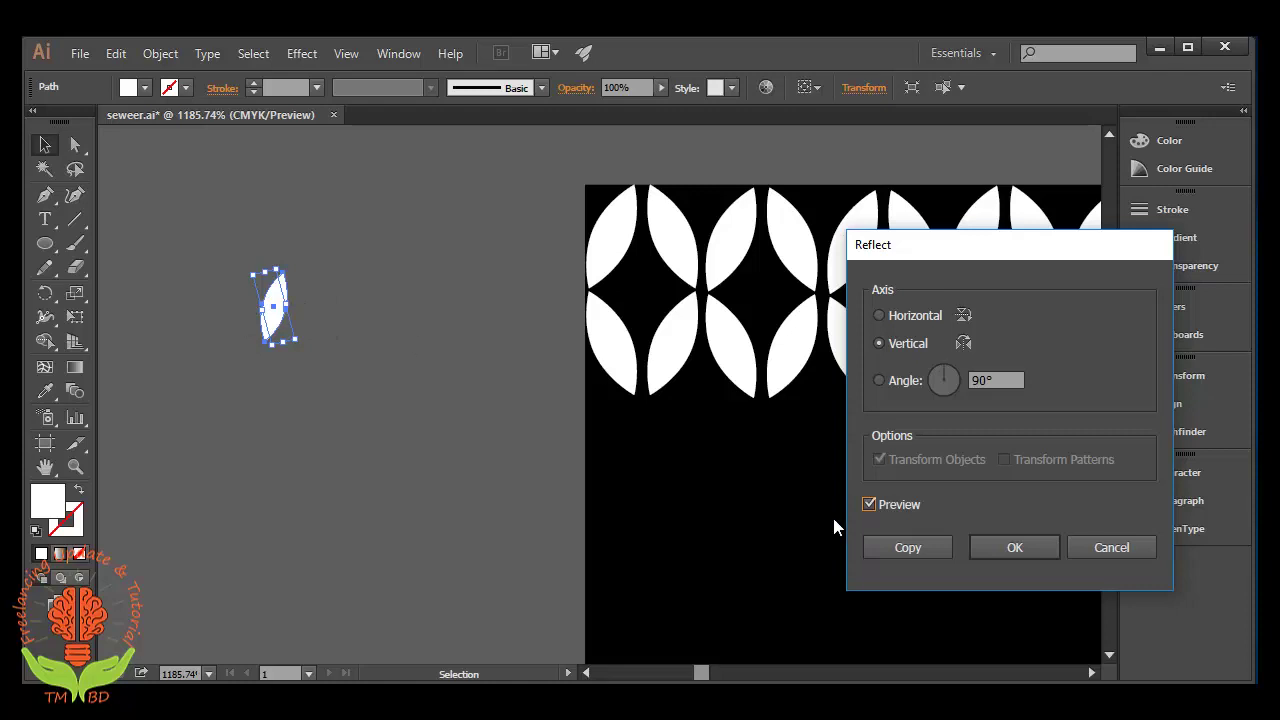
pyautogui.click(906, 548)
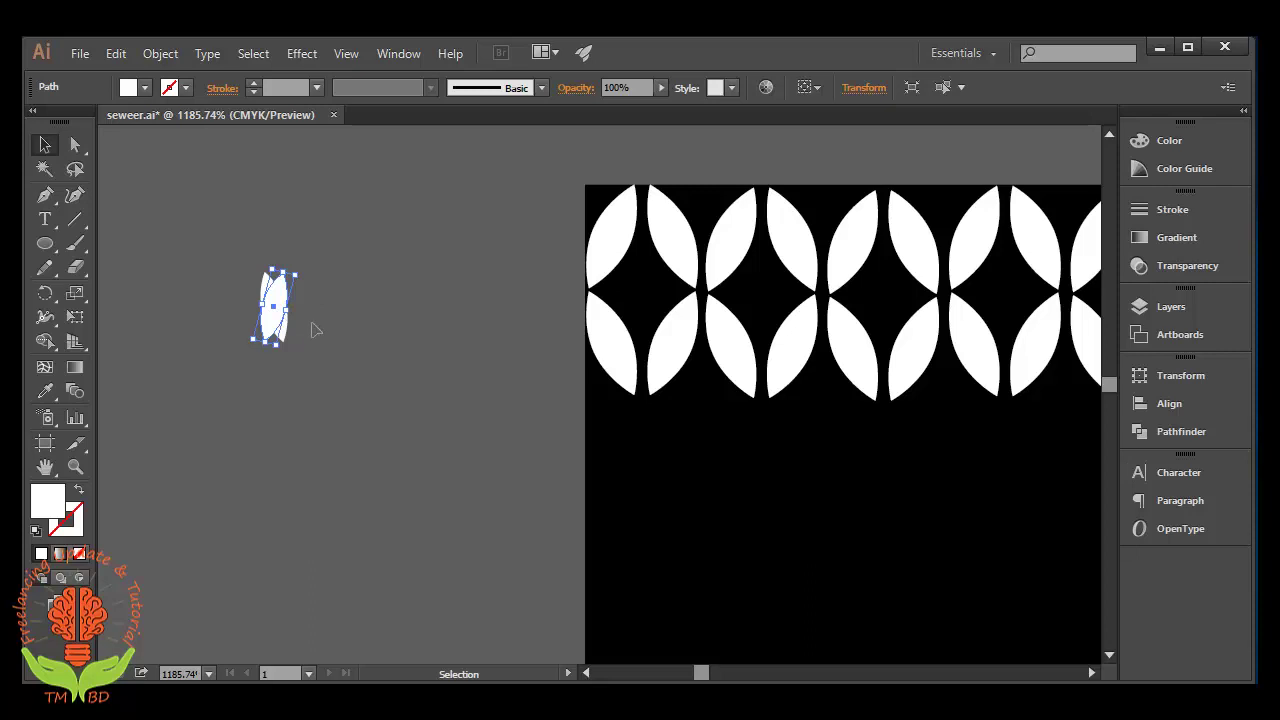
# Step: Position the mirrored leaf beside the original to form a V-shaped stitch pair
pyautogui.moveTo(316, 330); pyautogui.dragTo(313, 330)
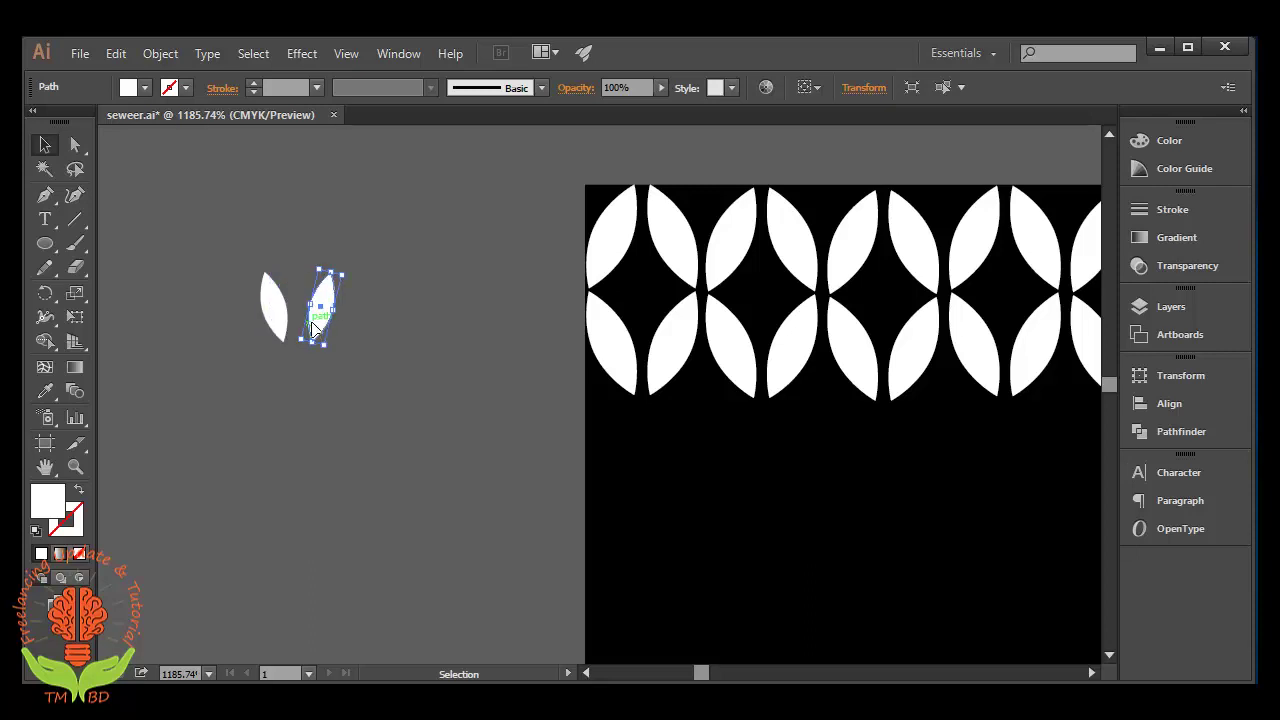
pyautogui.press('Left')
pyautogui.press('Left')
pyautogui.moveTo(257, 287); pyautogui.dragTo(337, 357)
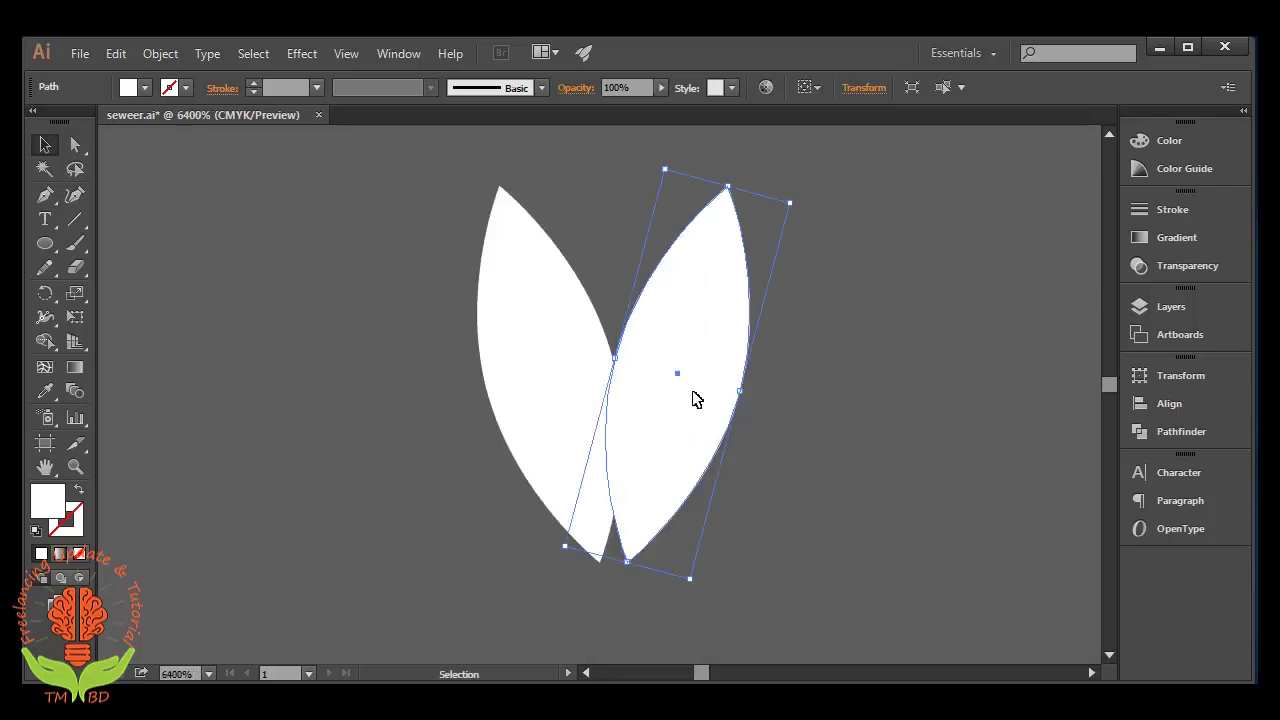
pyautogui.moveTo(697, 399); pyautogui.dragTo(711, 404)
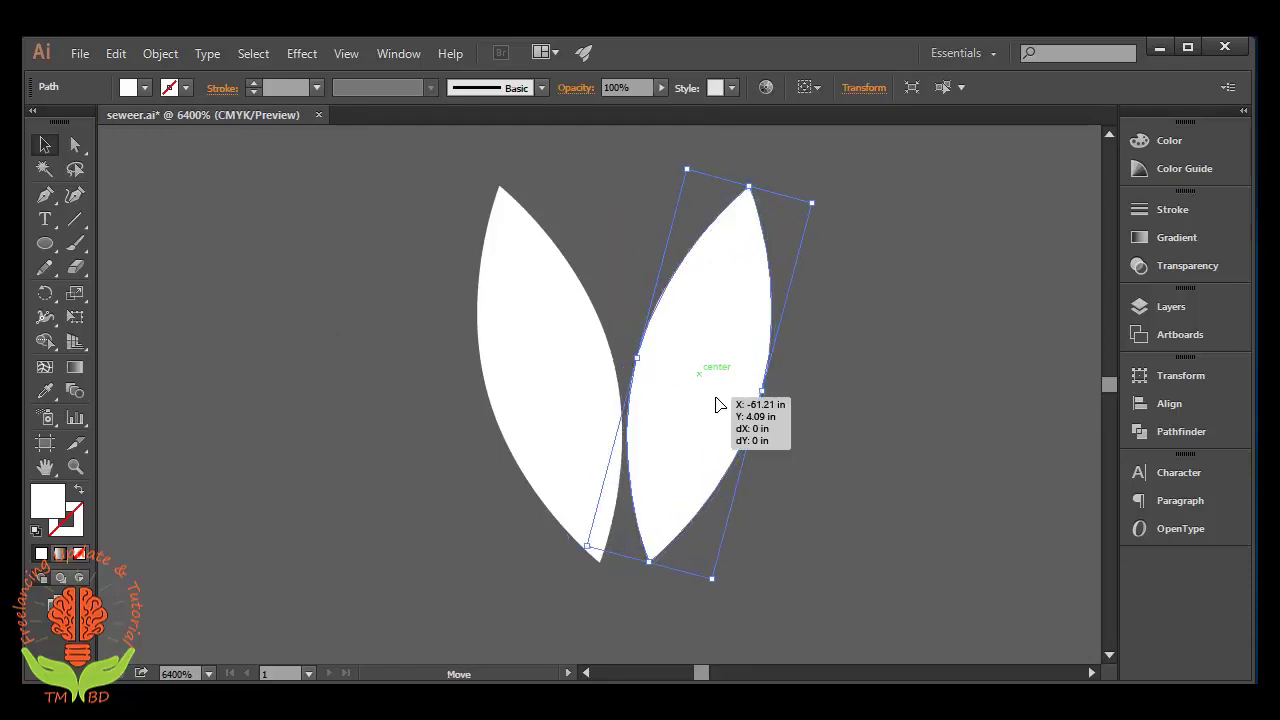
pyautogui.moveTo(716, 404); pyautogui.dragTo(724, 404)
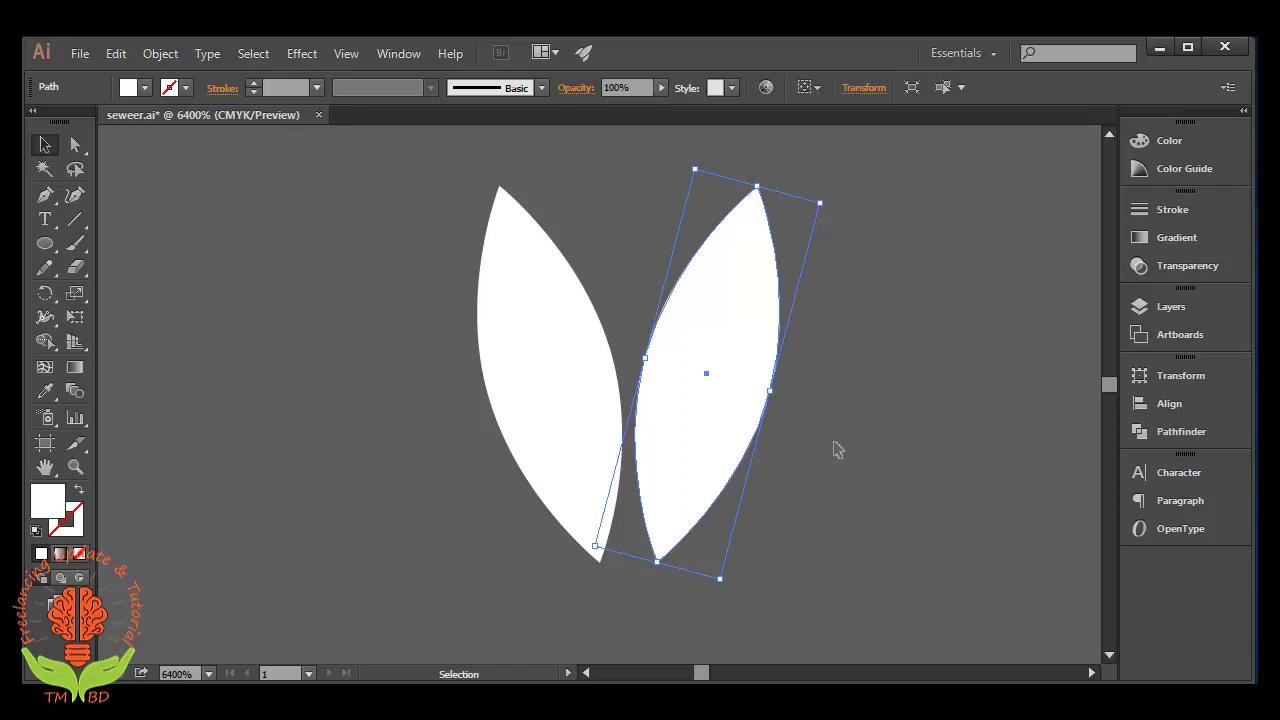
pyautogui.click(836, 449)
# Step: Zoom out to 100% to view the whole snowflake row between the knit borders, then deselect
pyautogui.hotkey('ctrl', '-')
pyautogui.hotkey('ctrl', '-')
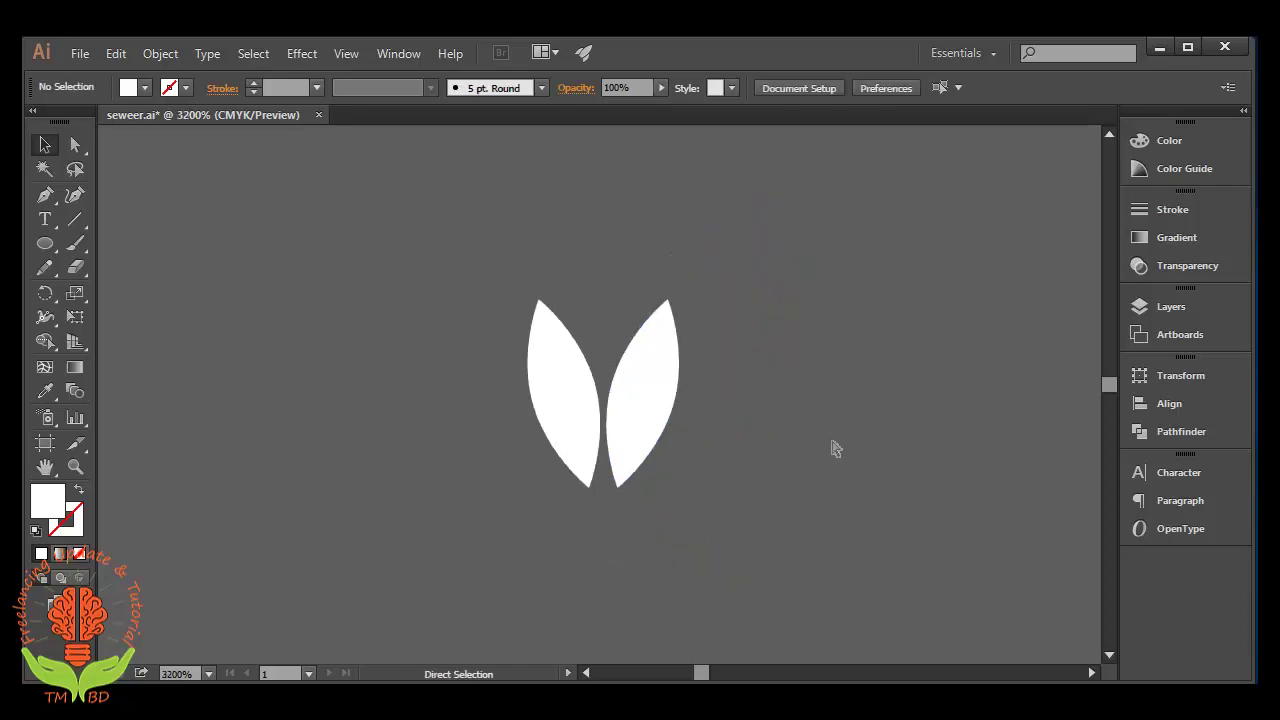
pyautogui.hotkey('ctrl', '-')
pyautogui.hotkey('ctrl', '-')
pyautogui.hotkey('ctrl', '-')
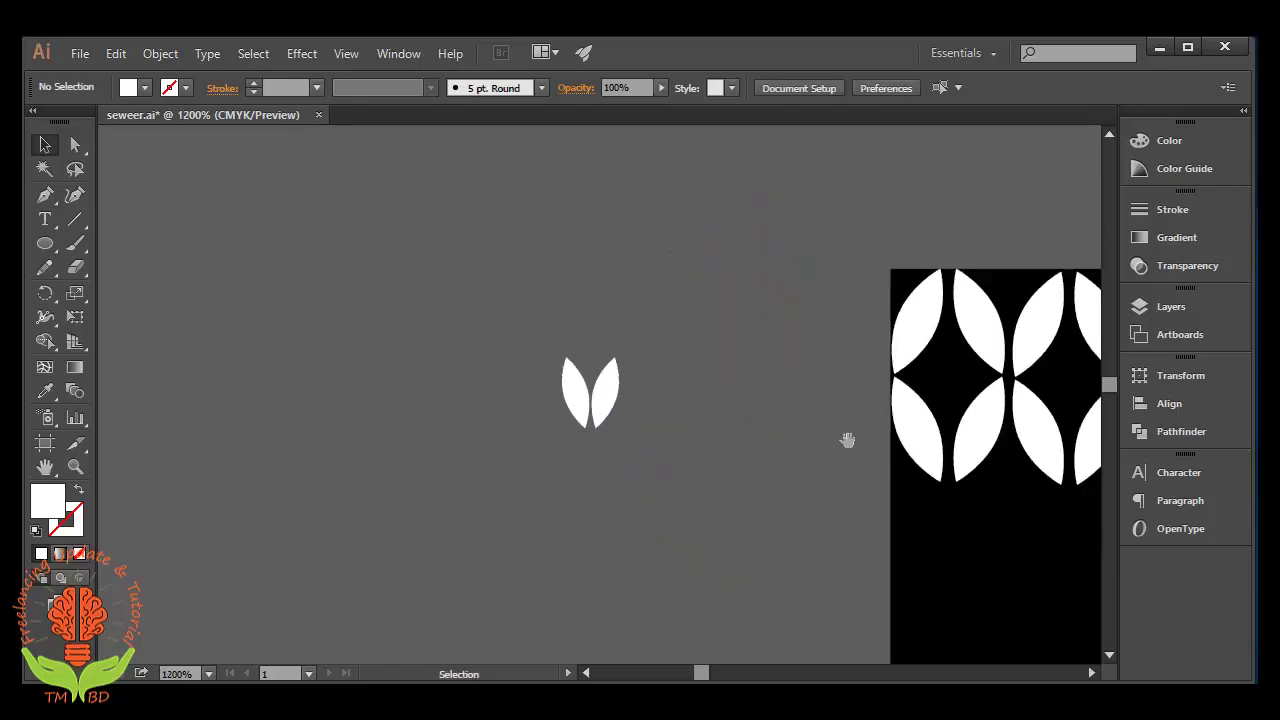
pyautogui.moveTo(843, 437); pyautogui.dragTo(594, 379)
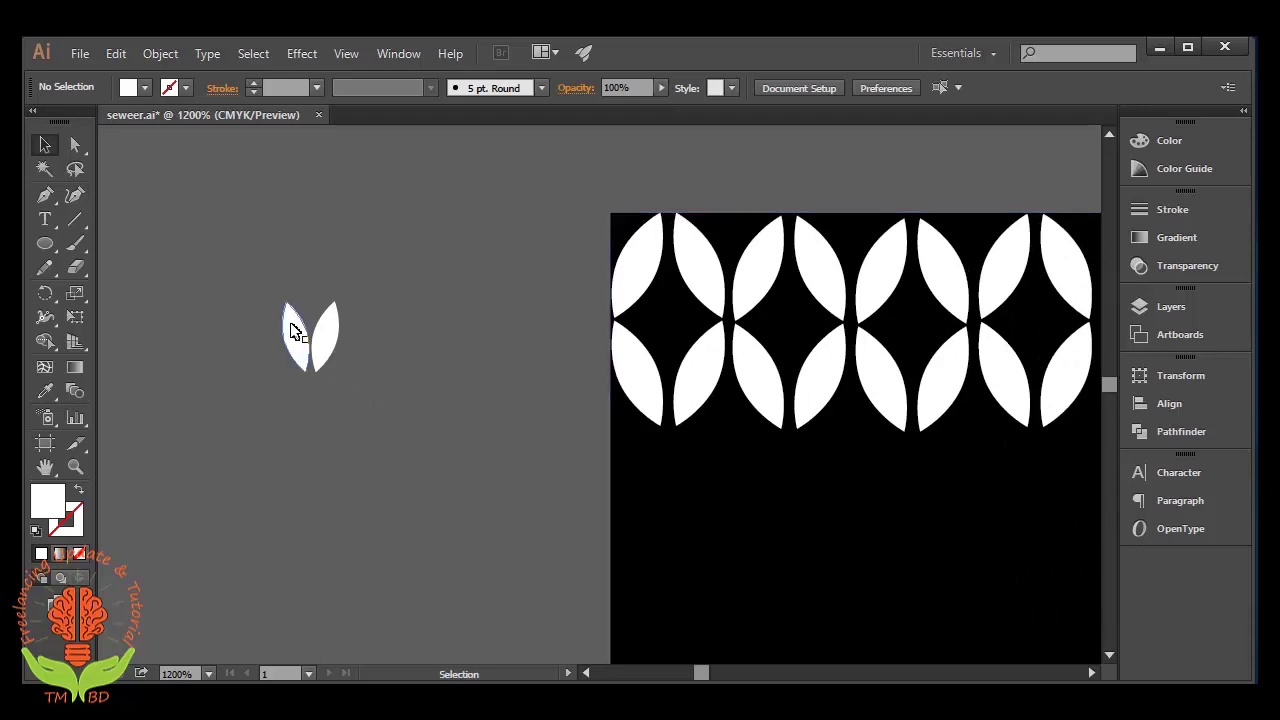
pyautogui.click(326, 335)
pyautogui.scroll(5, 711, 461)
pyautogui.hotkey('ctrl', '-')
pyautogui.hotkey('ctrl', '-')
pyautogui.hotkey('ctrl', '-')
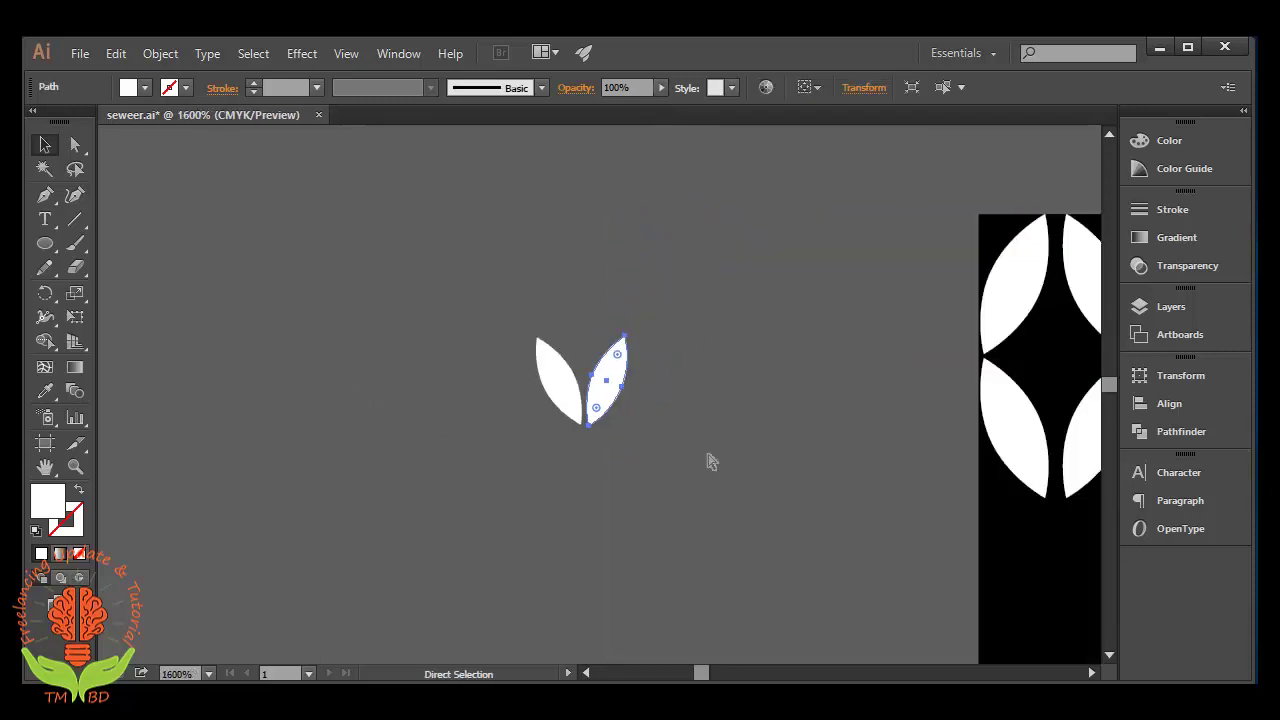
pyautogui.hotkey('ctrl', '-')
pyautogui.hotkey('ctrl', '-')
pyautogui.hotkey('ctrl', '-')
pyautogui.hotkey('ctrl', '-')
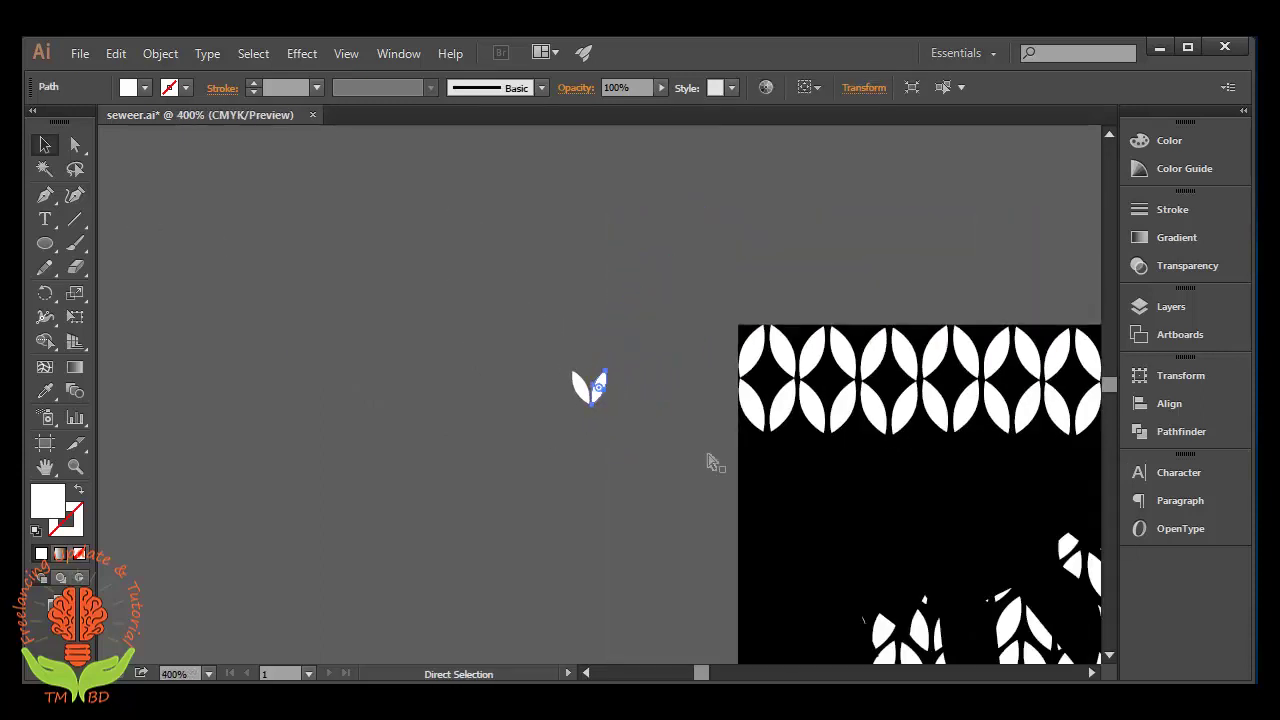
pyautogui.hotkey('ctrl', '-')
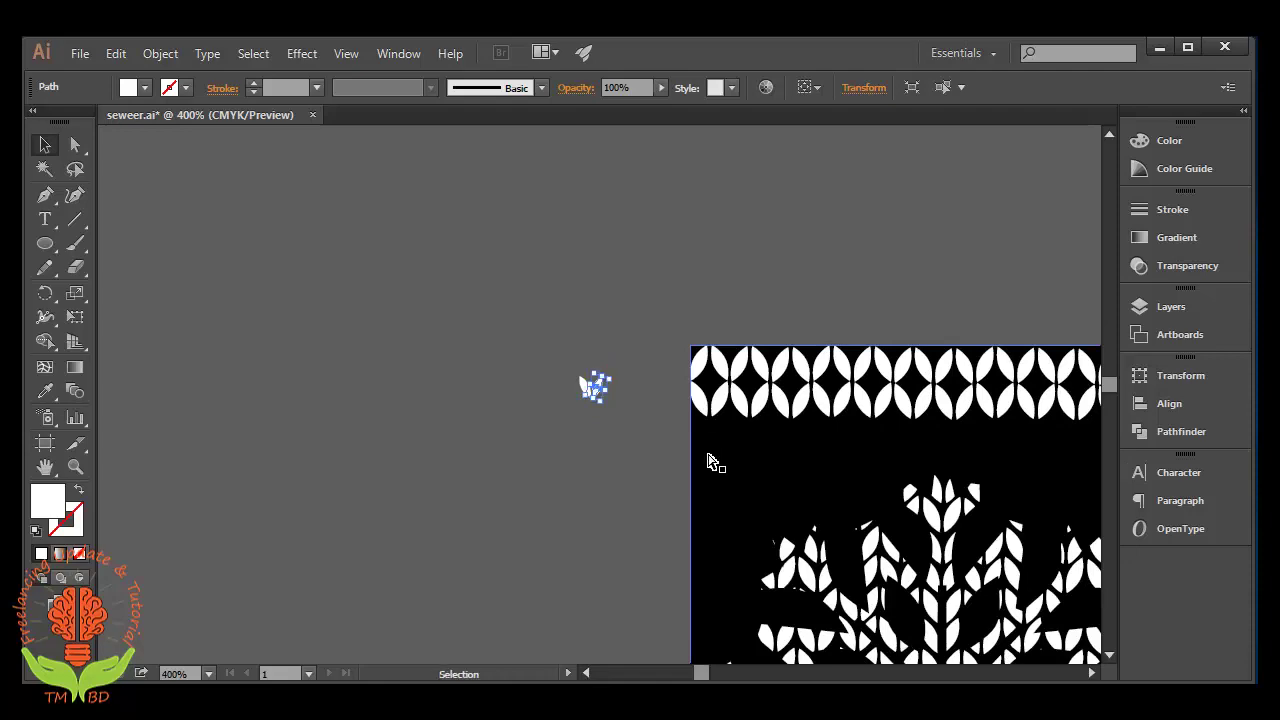
pyautogui.hotkey('ctrl', '-')
pyautogui.hotkey('ctrl', '-')
pyautogui.hotkey('ctrl', '-')
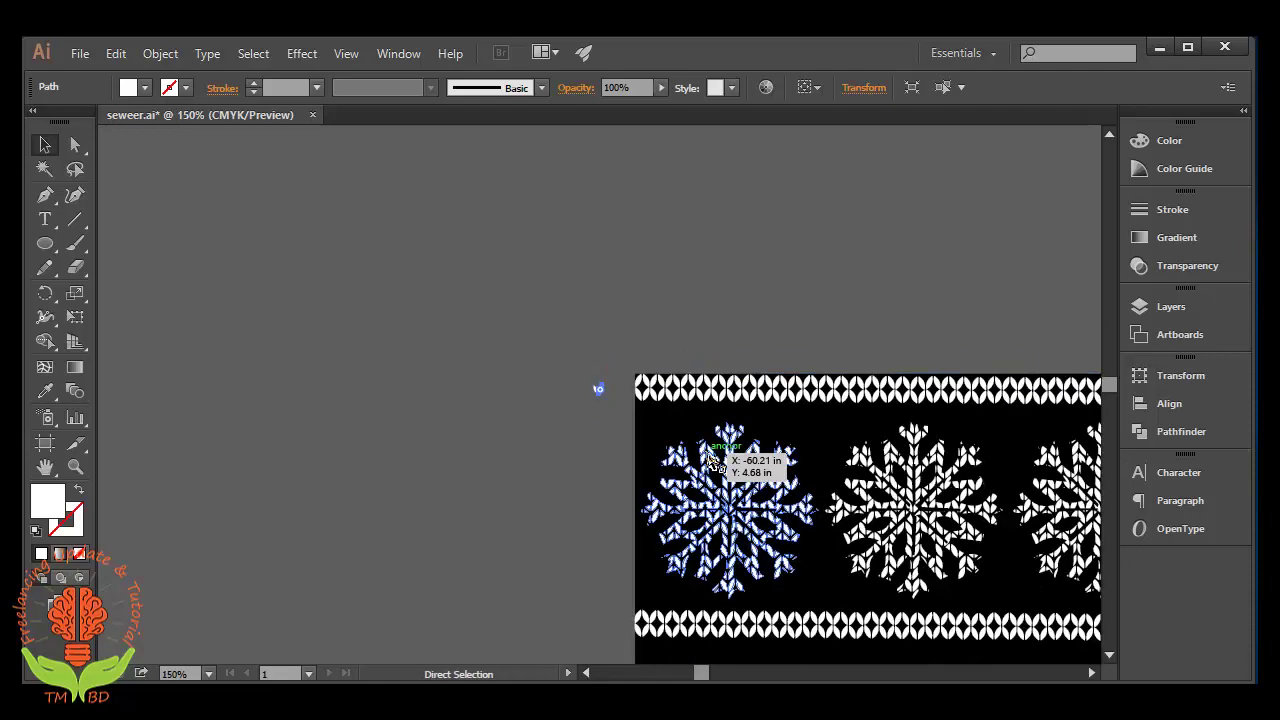
pyautogui.hotkey('ctrl', '-')
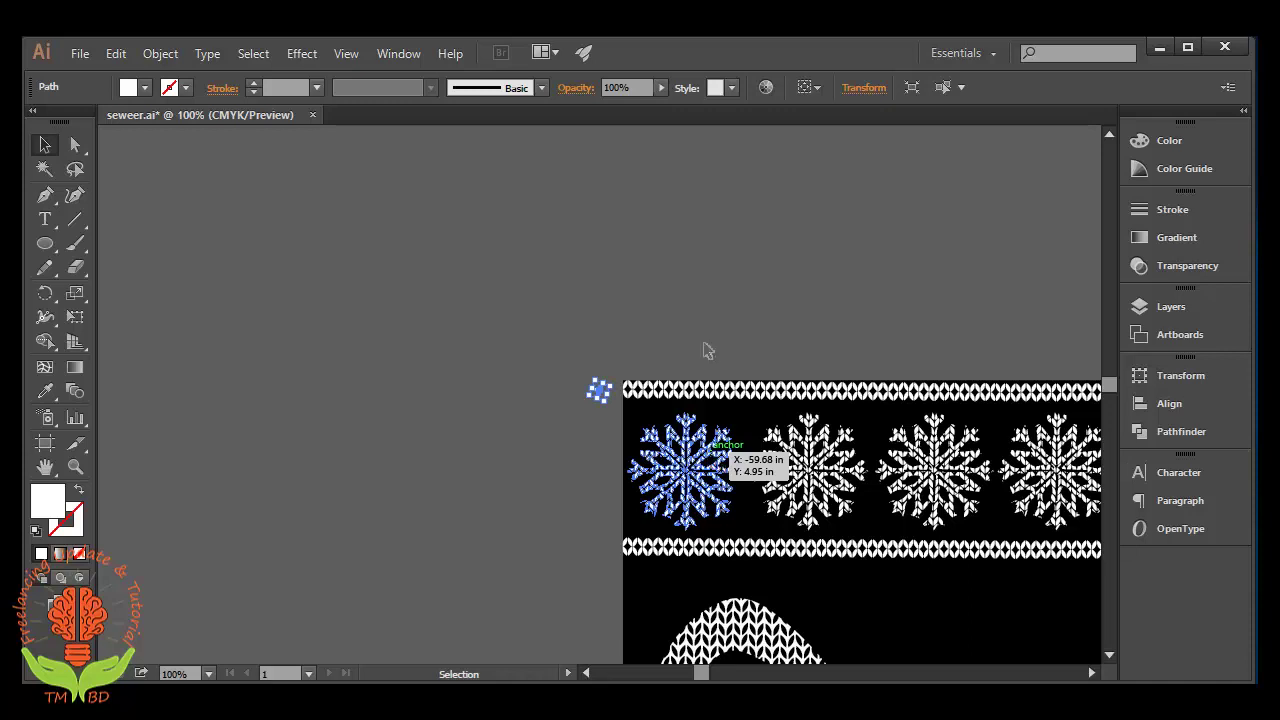
pyautogui.click(490, 445)
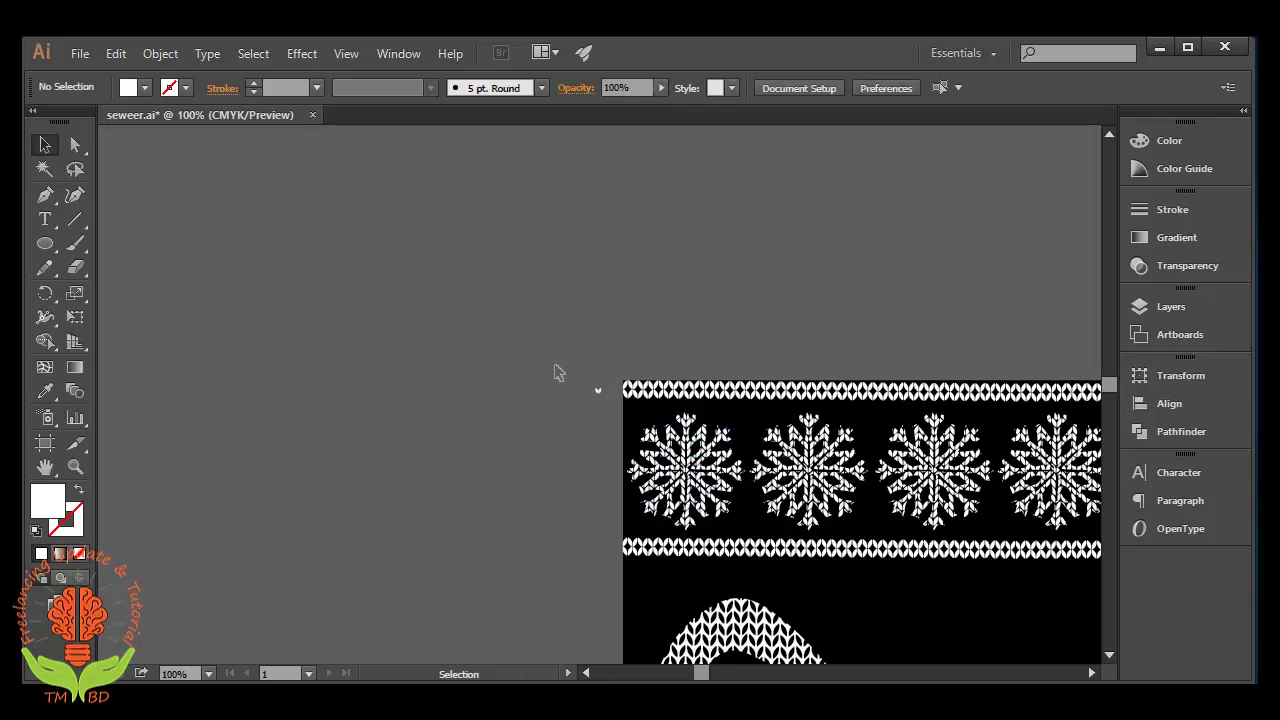
# Step: Scale the small two-leaf stitch up proportionally to about 0.14 in
pyautogui.moveTo(556, 366); pyautogui.dragTo(589, 410)
pyautogui.click(604, 387)
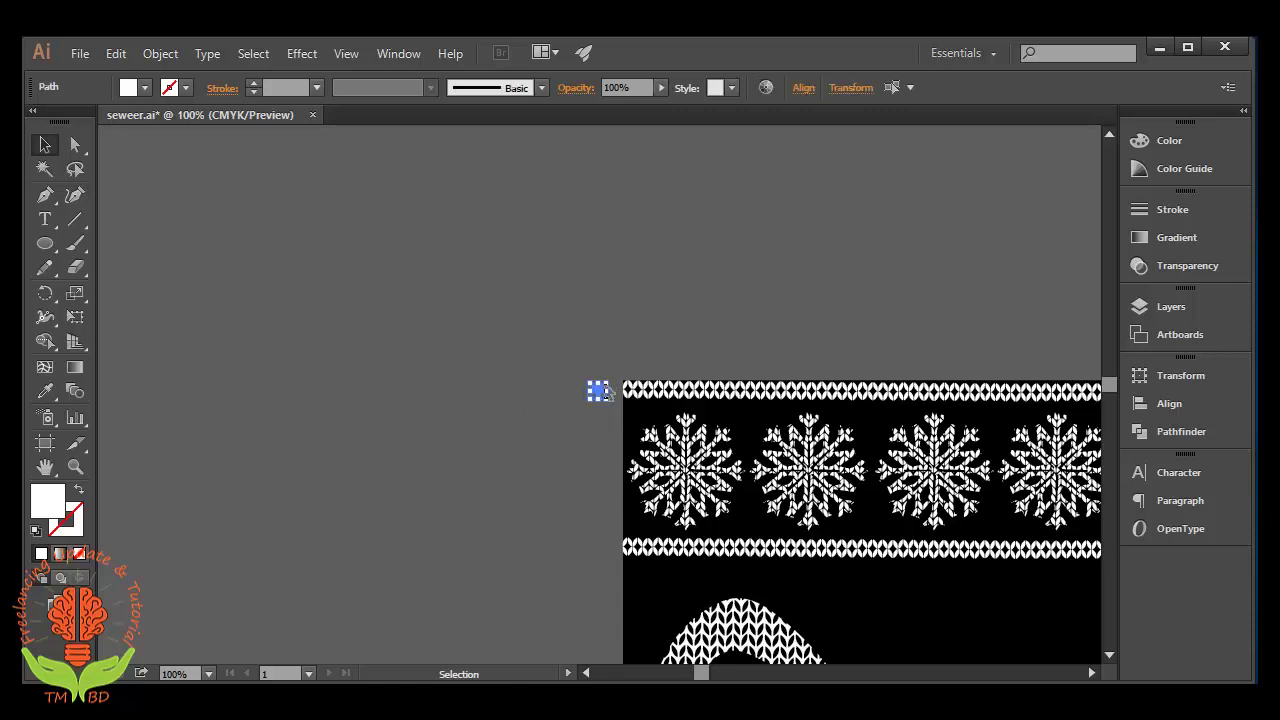
pyautogui.press('shift')
pyautogui.moveTo(606, 386); pyautogui.dragTo(625, 364)
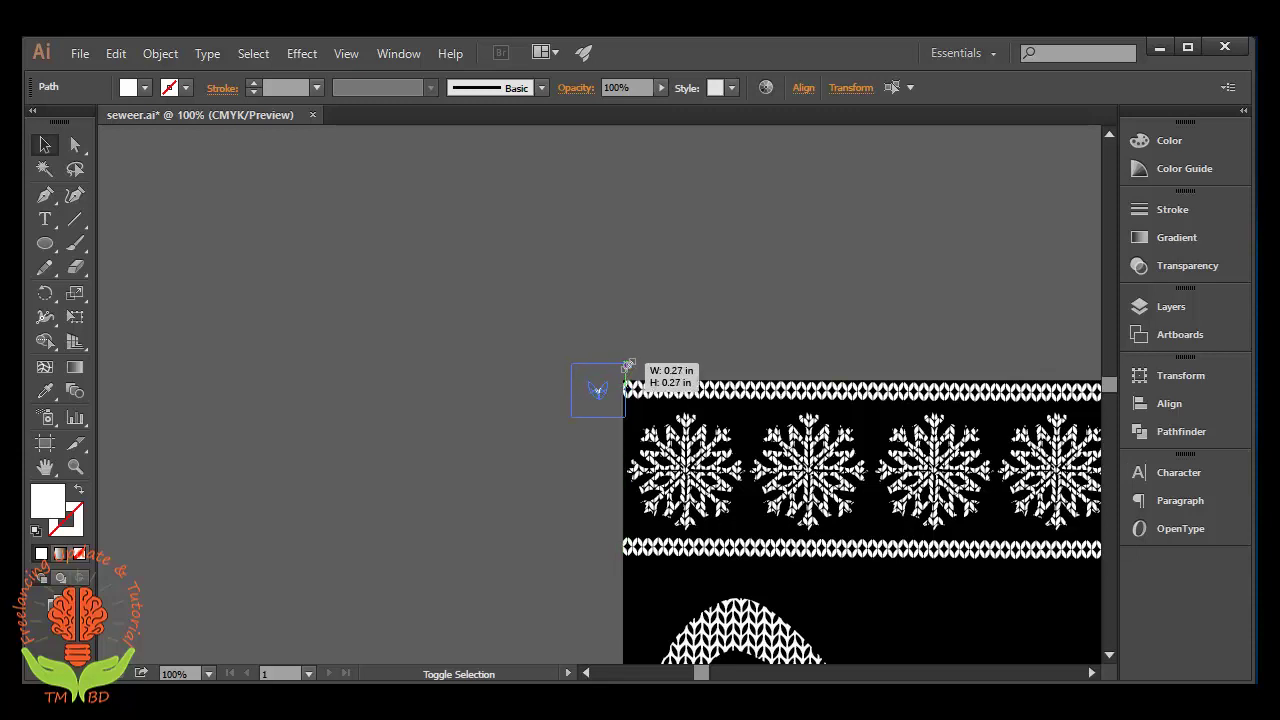
pyautogui.click(537, 455)
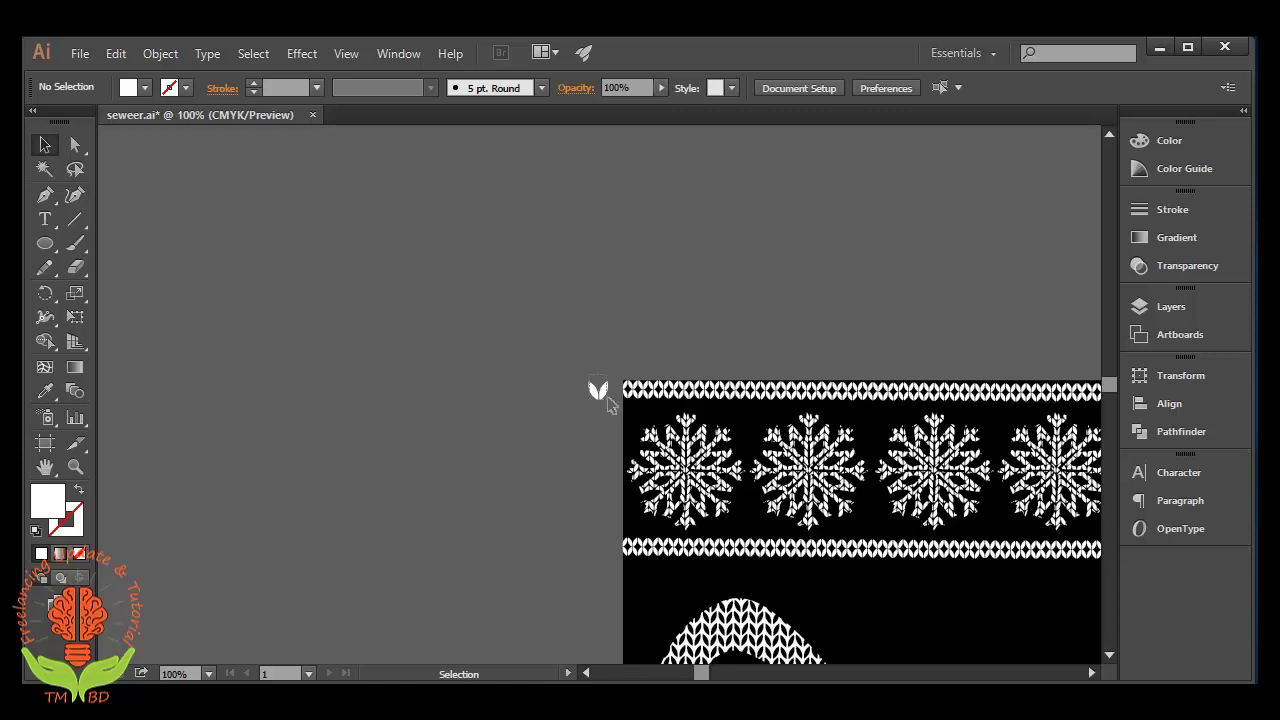
pyautogui.click(587, 380)
pyautogui.moveTo(588, 383); pyautogui.dragTo(597, 388)
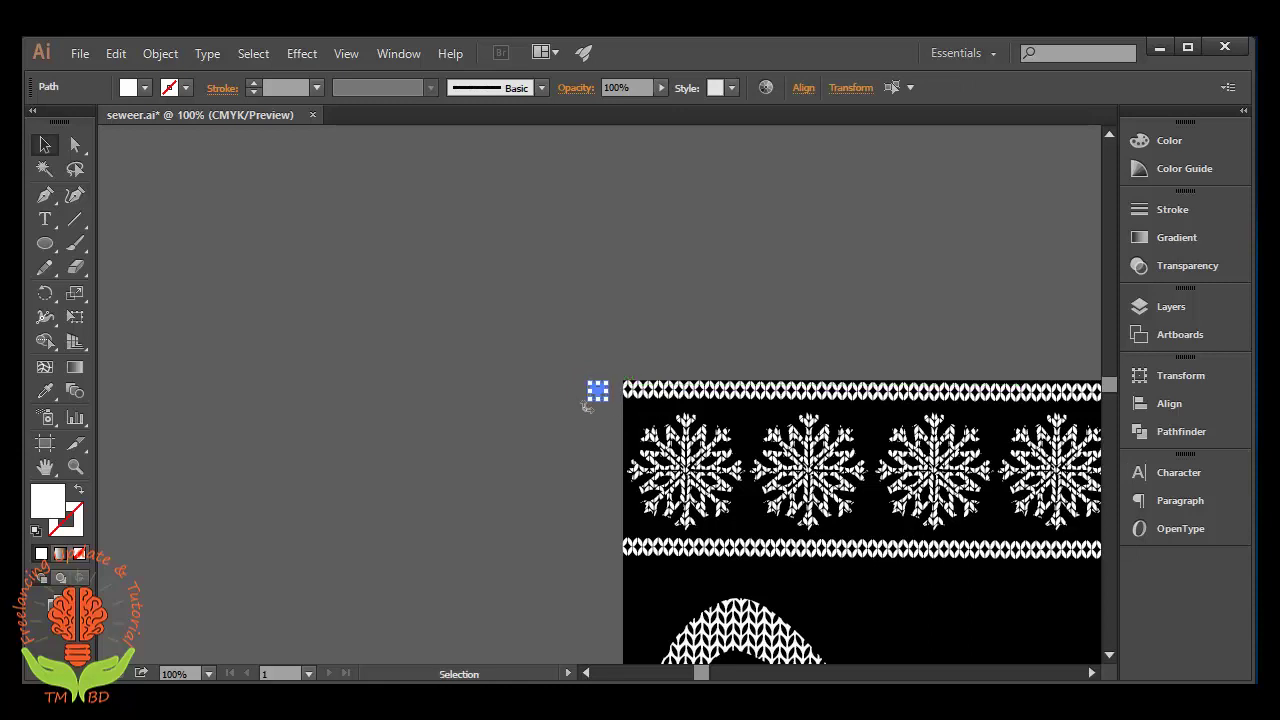
pyautogui.moveTo(571, 350)
pyautogui.mouseDown()
pyautogui.moveTo(639, 431)
pyautogui.moveTo(614, 423)
pyautogui.mouseUp()
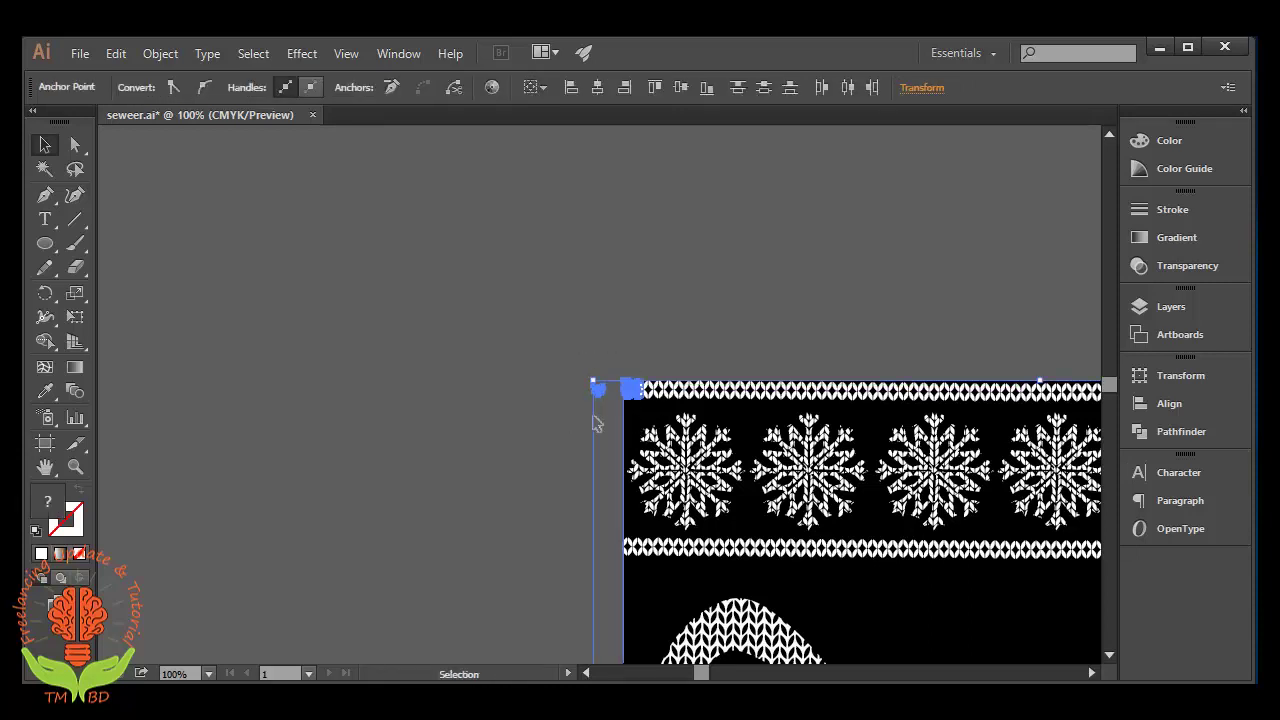
# Step: Zoom in on the two leaves and undo the right leaf's tilt so it stands upright
pyautogui.click(555, 382)
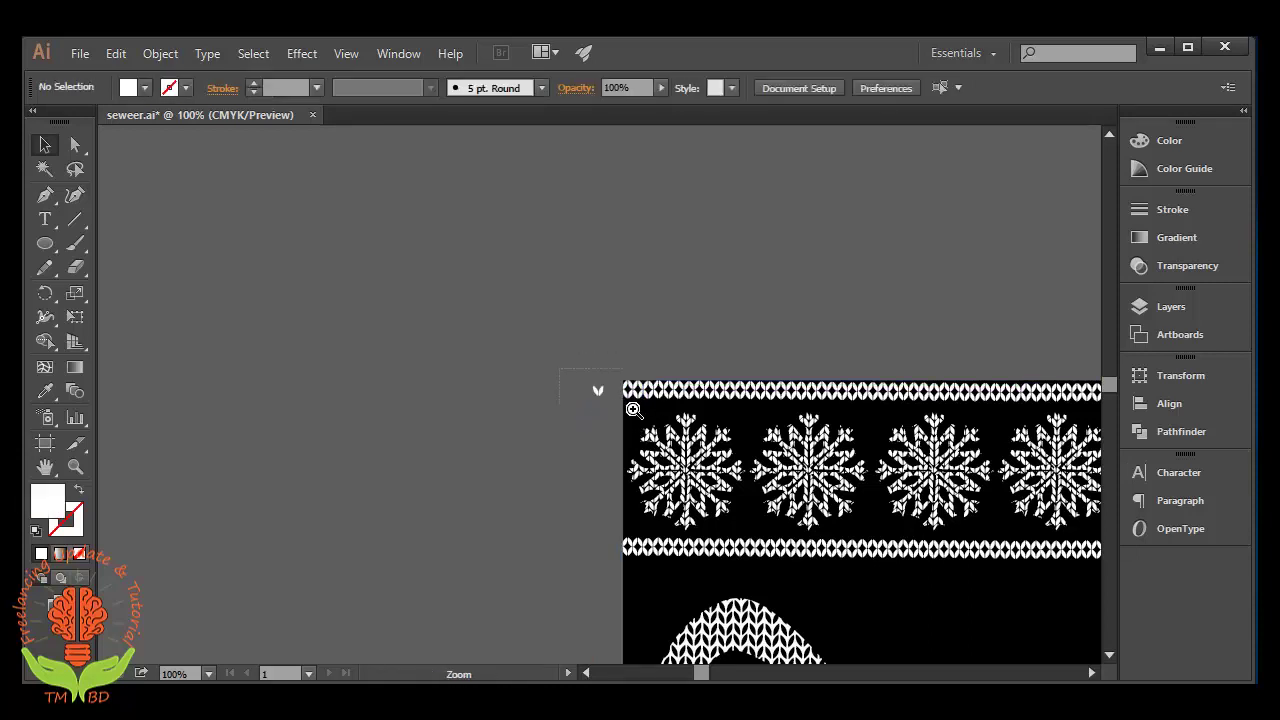
pyautogui.moveTo(560, 374); pyautogui.dragTo(634, 408)
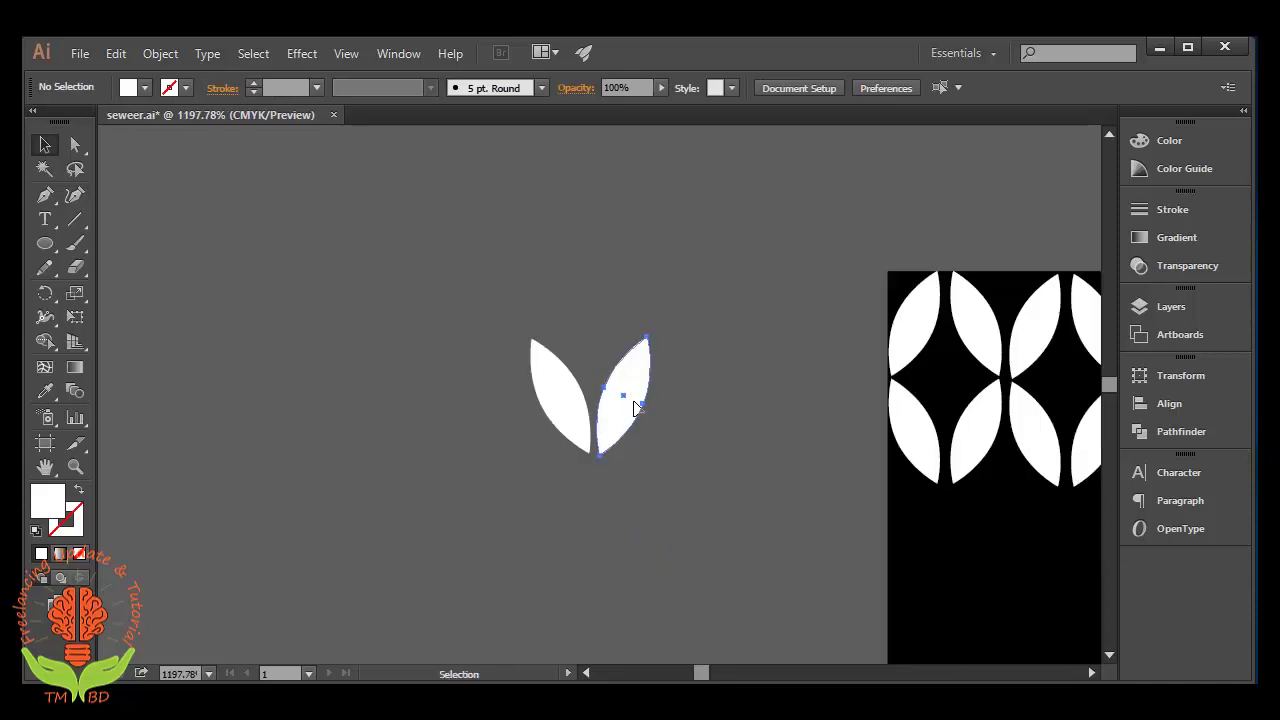
pyautogui.click(580, 409)
pyautogui.hotkey('ctrl', 'z')
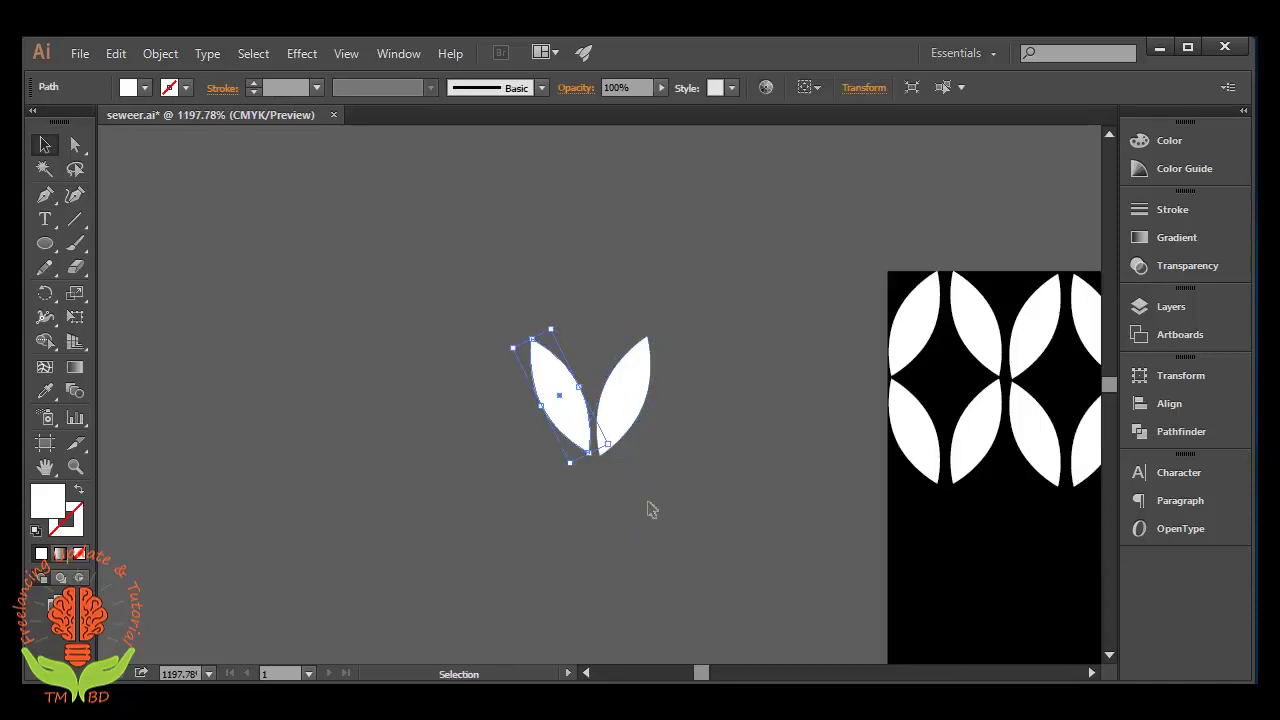
pyautogui.click(646, 506)
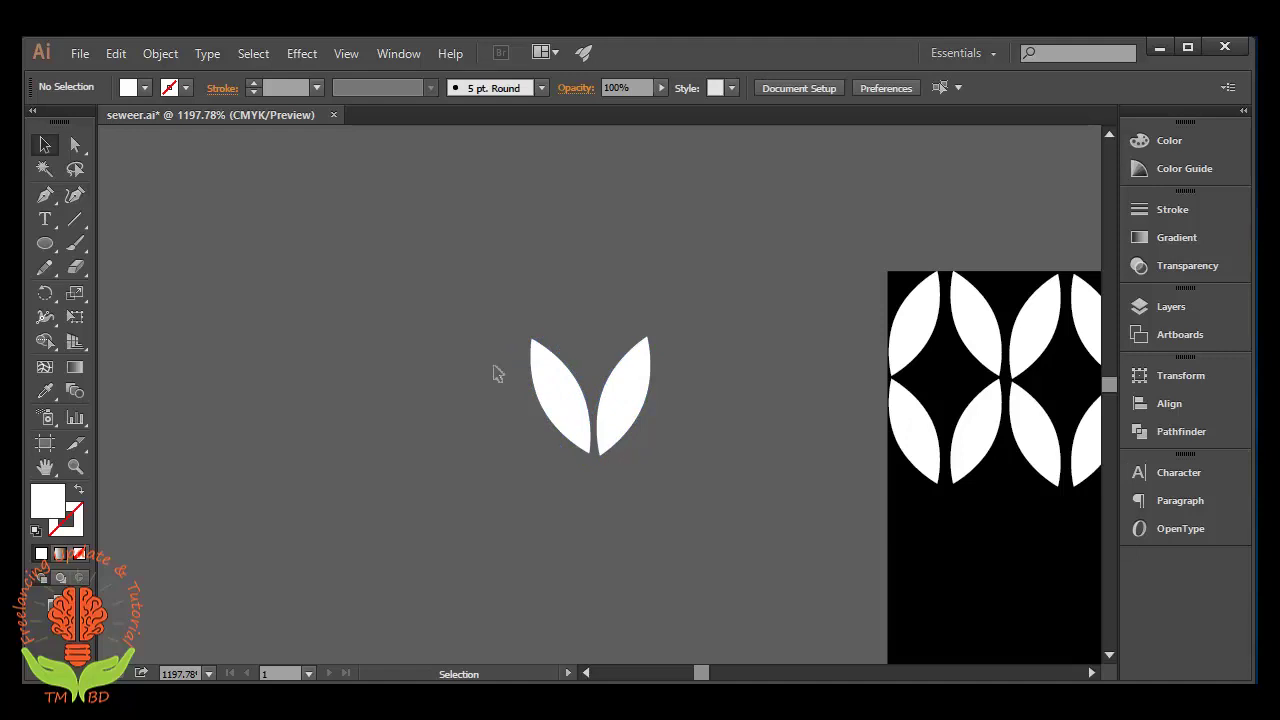
# Step: Align both leaves along their bottom edges using the Align panel
pyautogui.moveTo(504, 331); pyautogui.dragTo(688, 479)
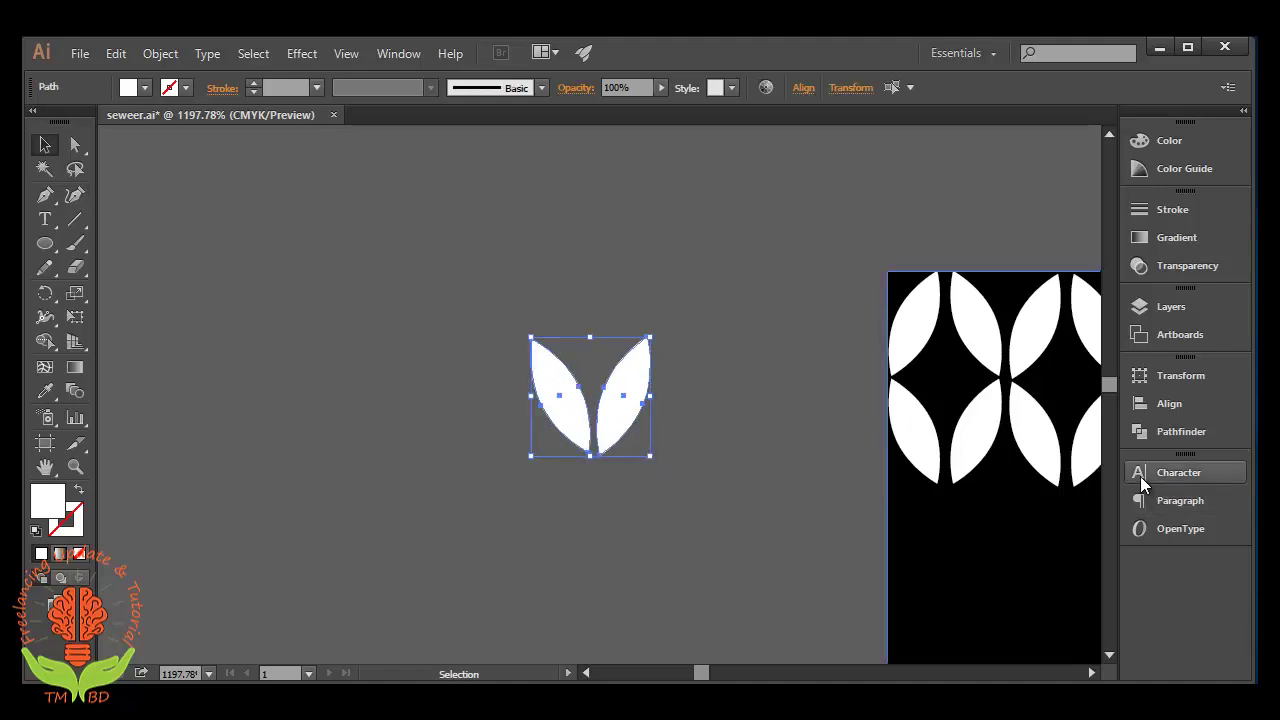
pyautogui.click(1141, 432)
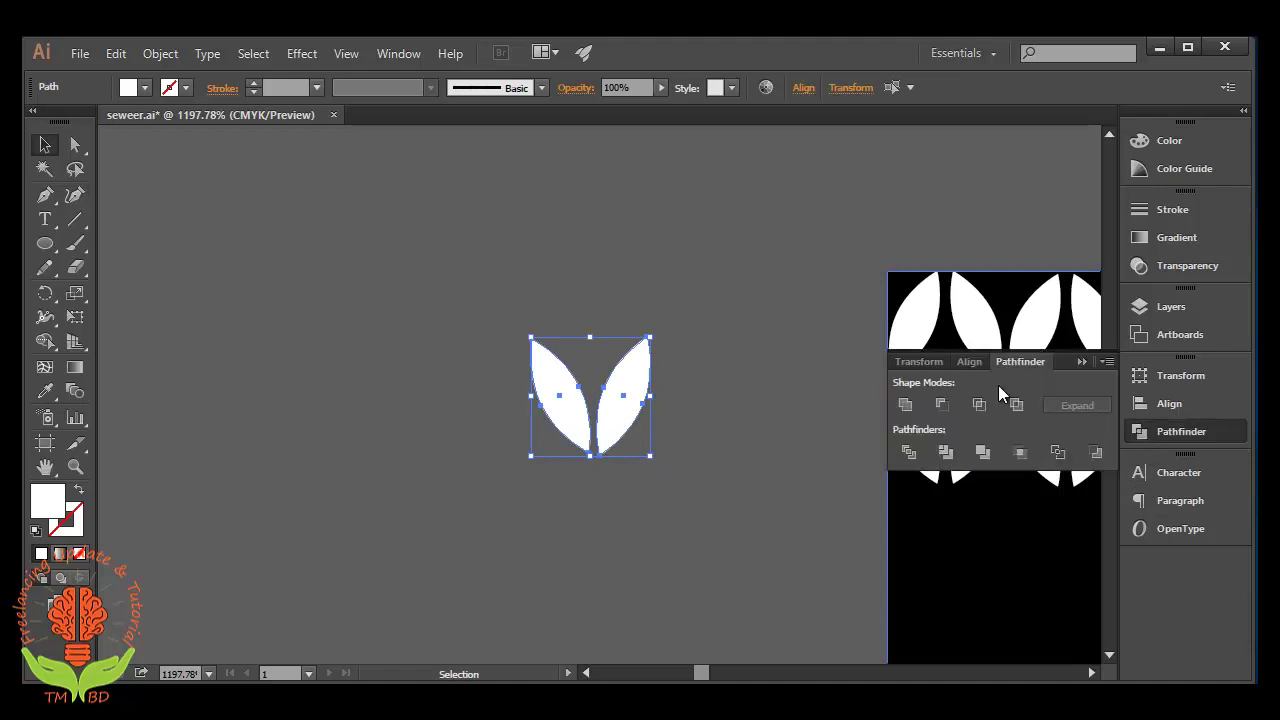
pyautogui.click(966, 362)
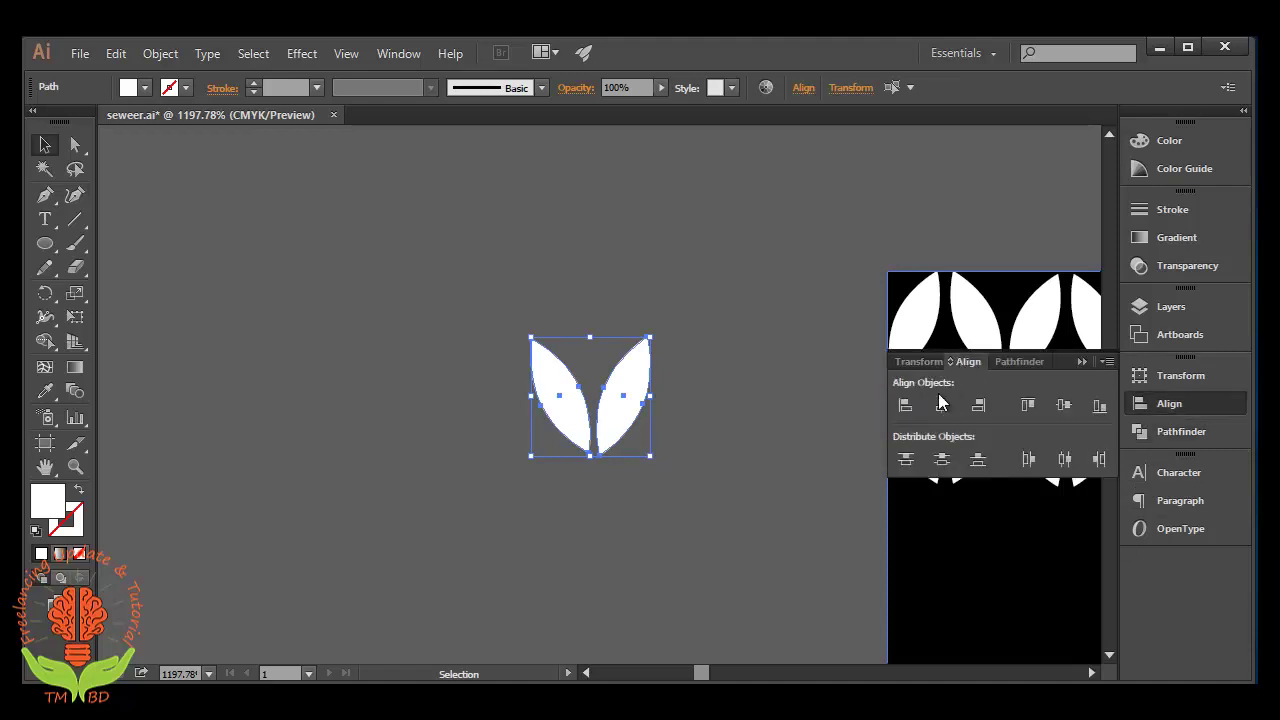
pyautogui.click(1029, 405)
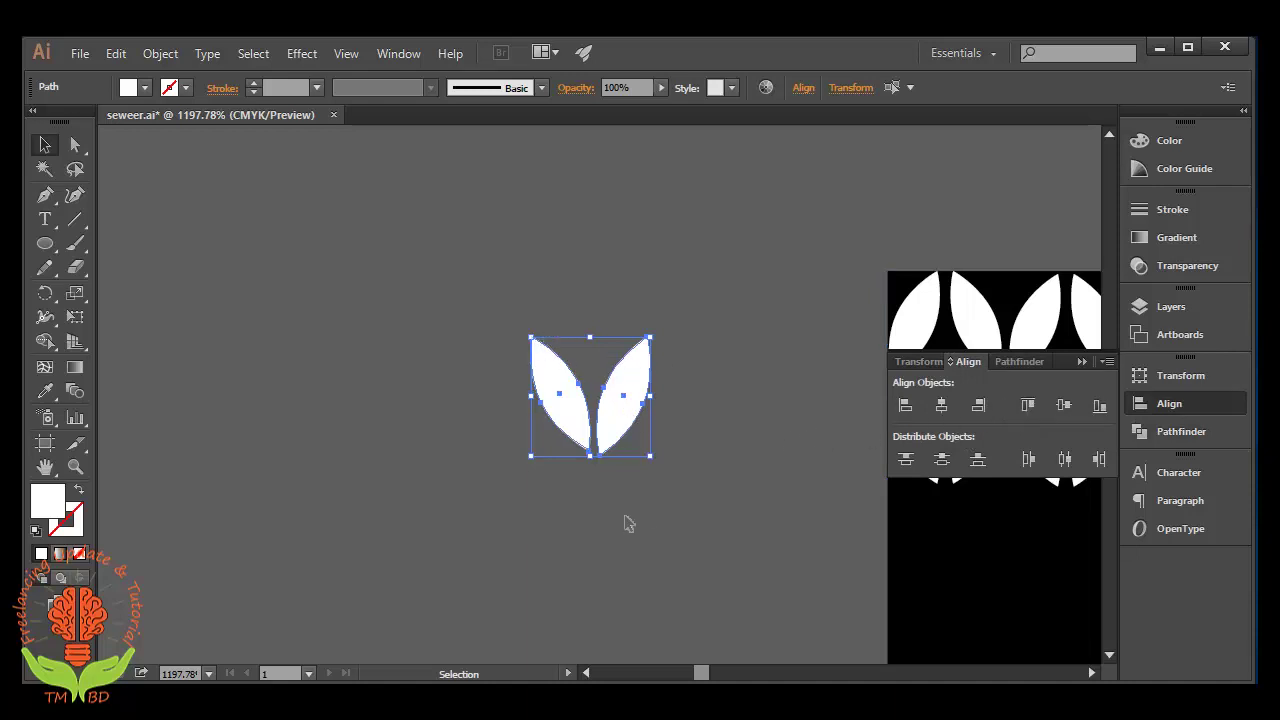
pyautogui.click(545, 493)
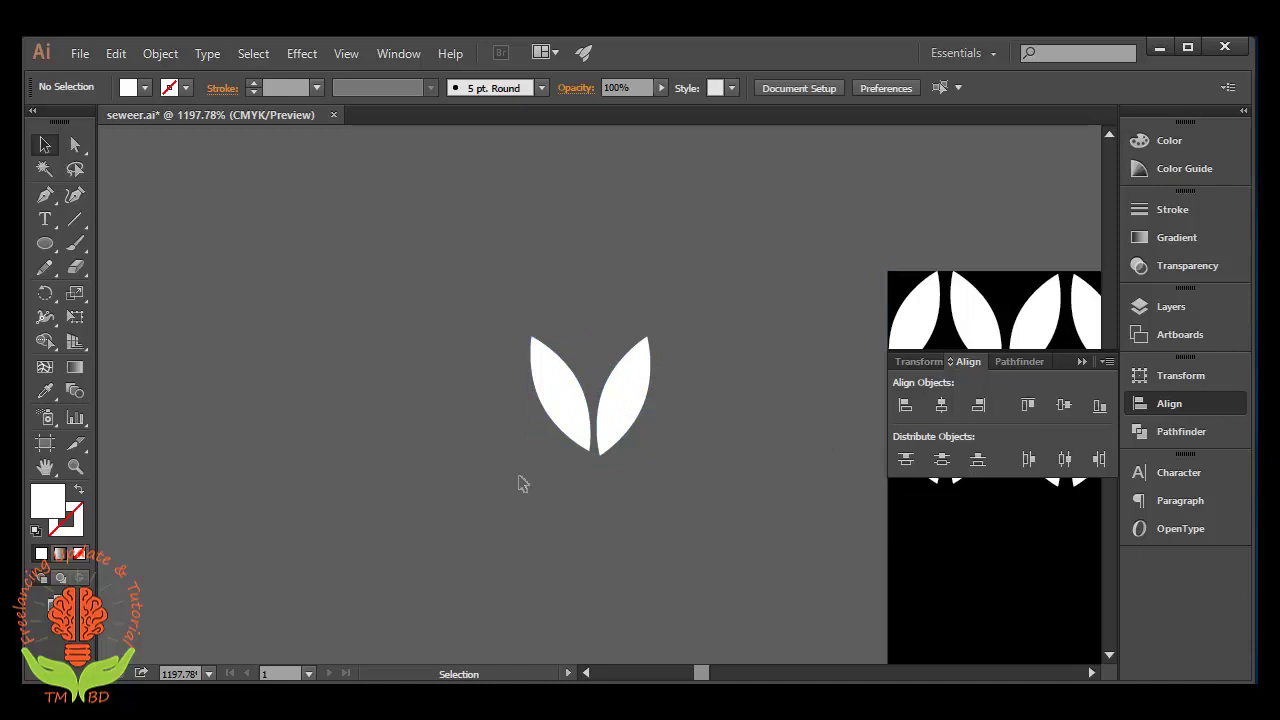
pyautogui.click(641, 408)
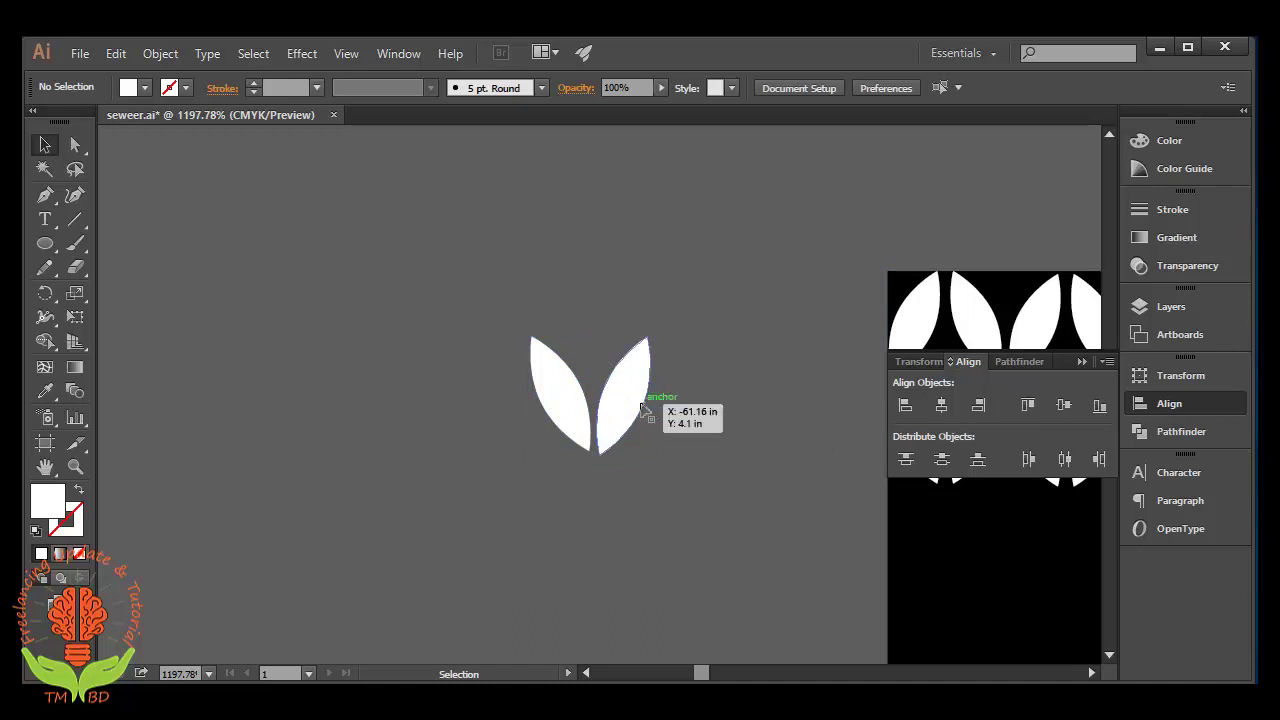
pyautogui.click(612, 533)
pyautogui.moveTo(488, 298); pyautogui.dragTo(720, 452)
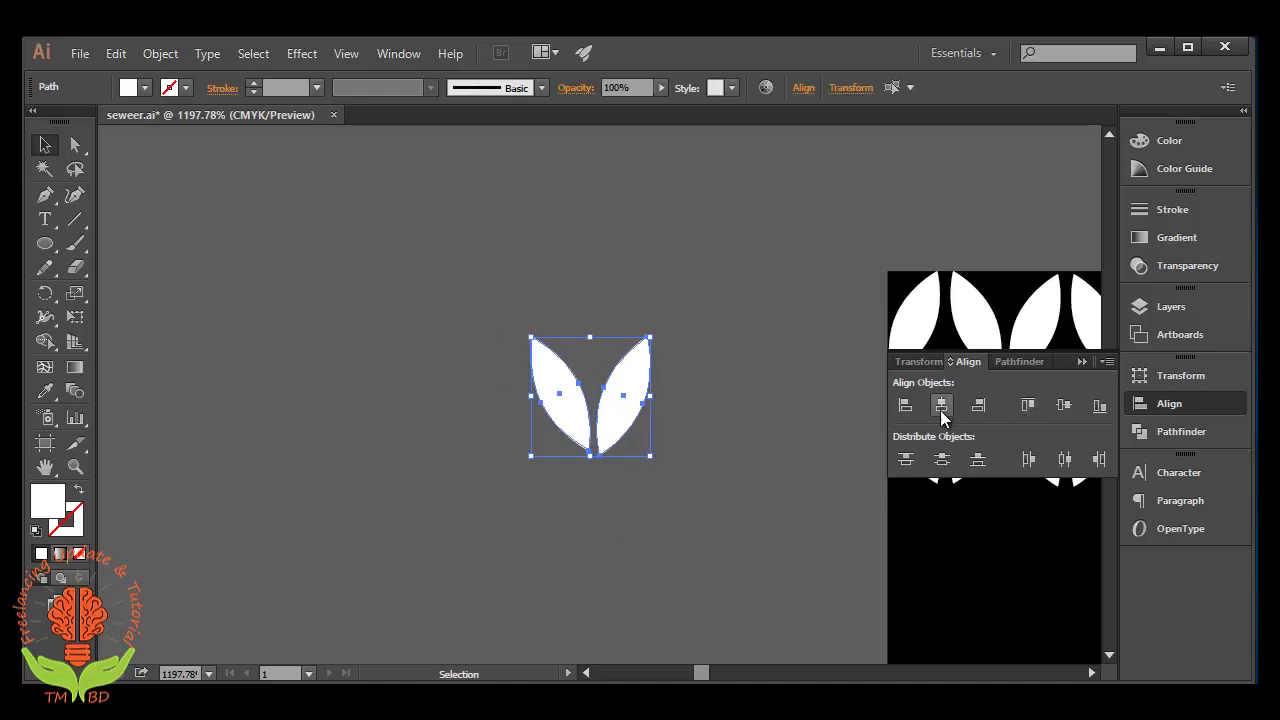
pyautogui.click(1098, 408)
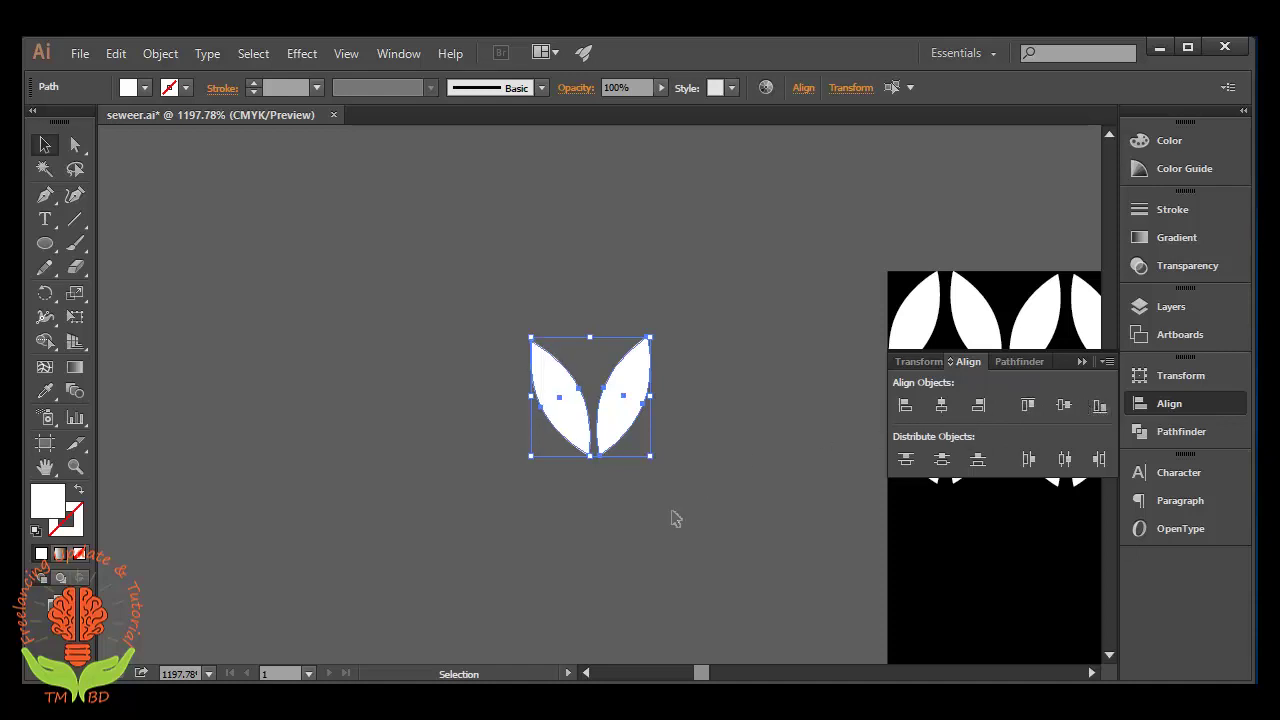
pyautogui.click(674, 518)
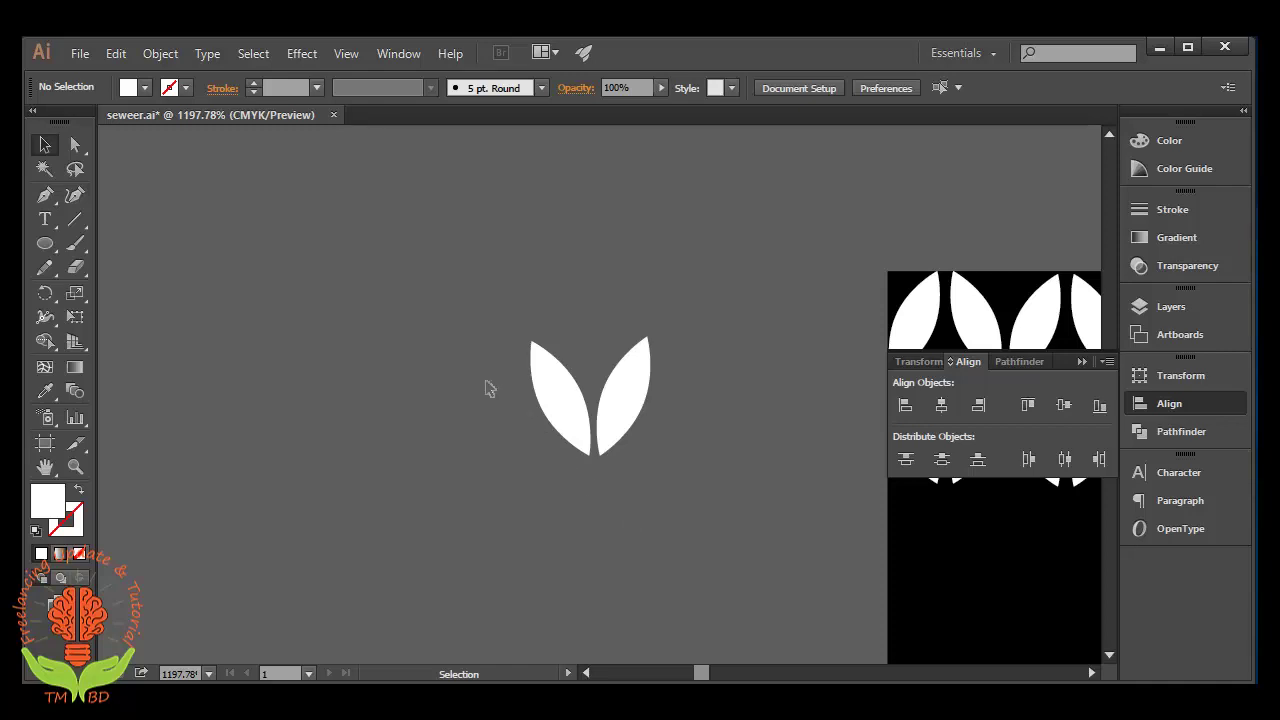
pyautogui.click(1081, 361)
# Step: Group the two aligned leaves into a single V-shaped stitch
pyautogui.moveTo(473, 323)
pyautogui.mouseDown()
pyautogui.moveTo(643, 425)
pyautogui.moveTo(626, 410)
pyautogui.mouseUp()
pyautogui.rightClick(625, 408)
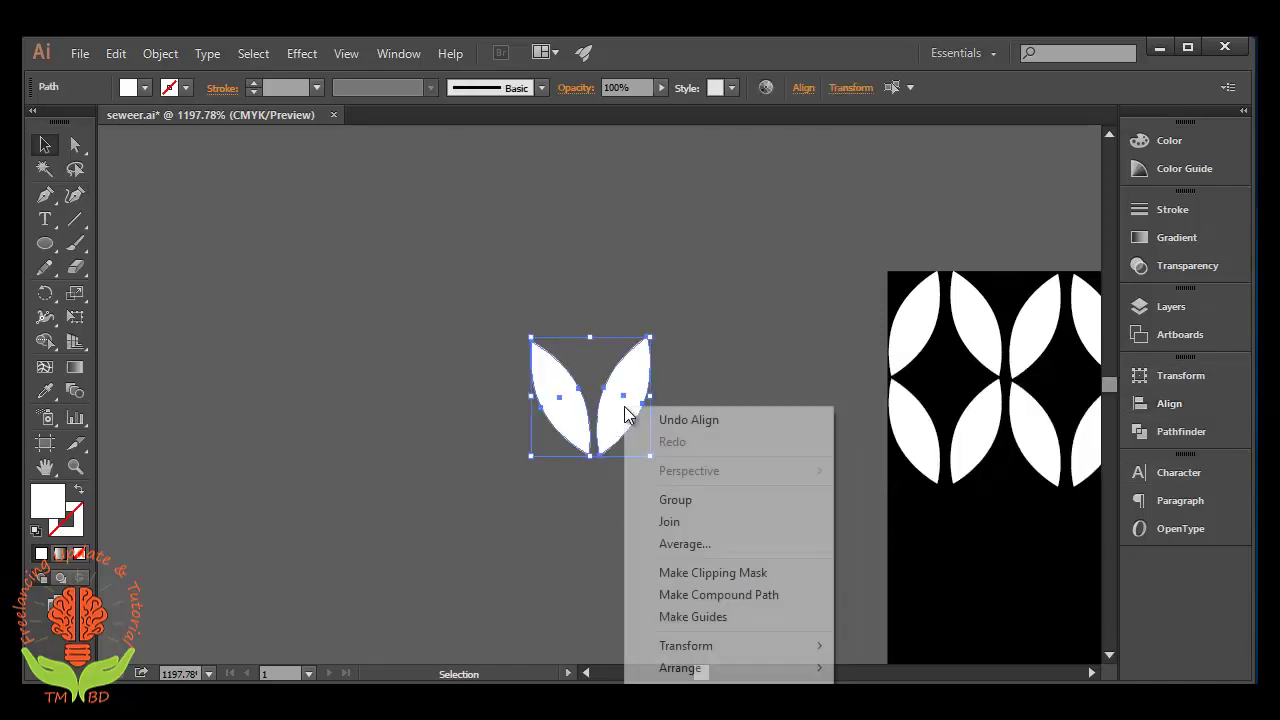
pyautogui.click(676, 500)
pyautogui.click(646, 512)
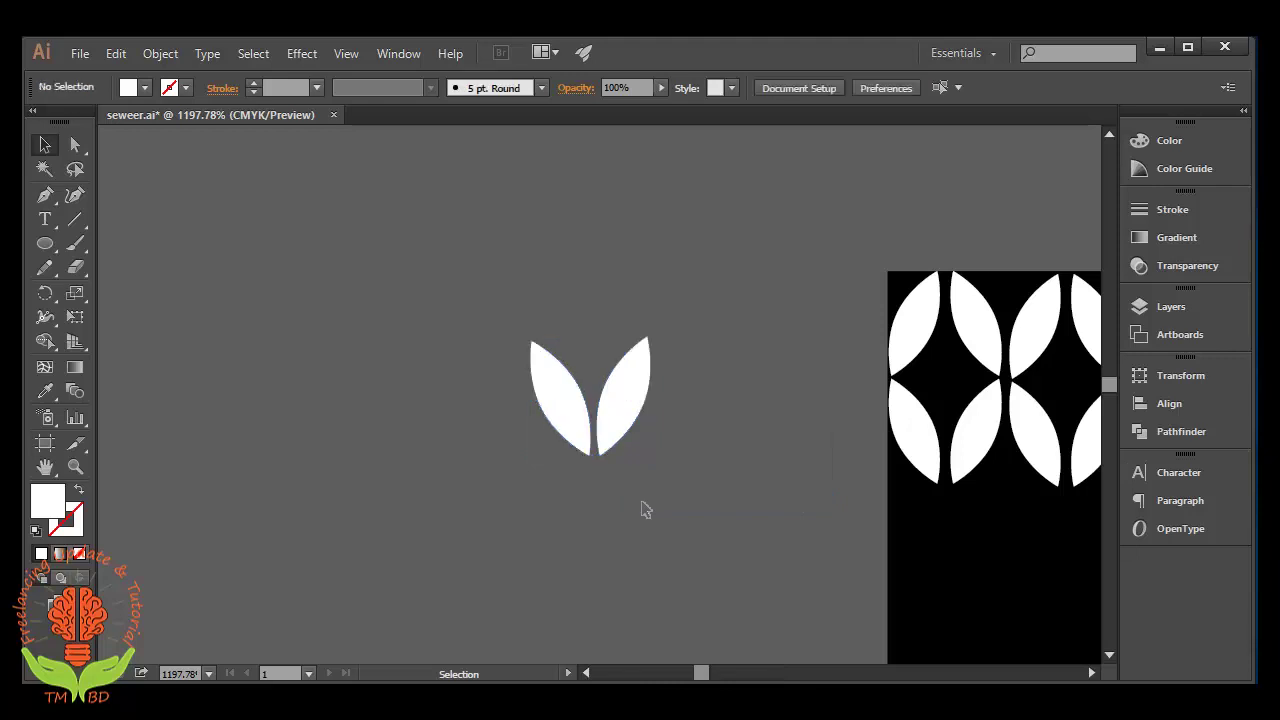
# Step: Move the leaf pair left, place a duplicate beside it, and repeat with Ctrl+D into a six-stitch row
pyautogui.moveTo(605, 424)
pyautogui.mouseDown()
pyautogui.moveTo(251, 369)
pyautogui.moveTo(358, 381)
pyautogui.mouseUp()
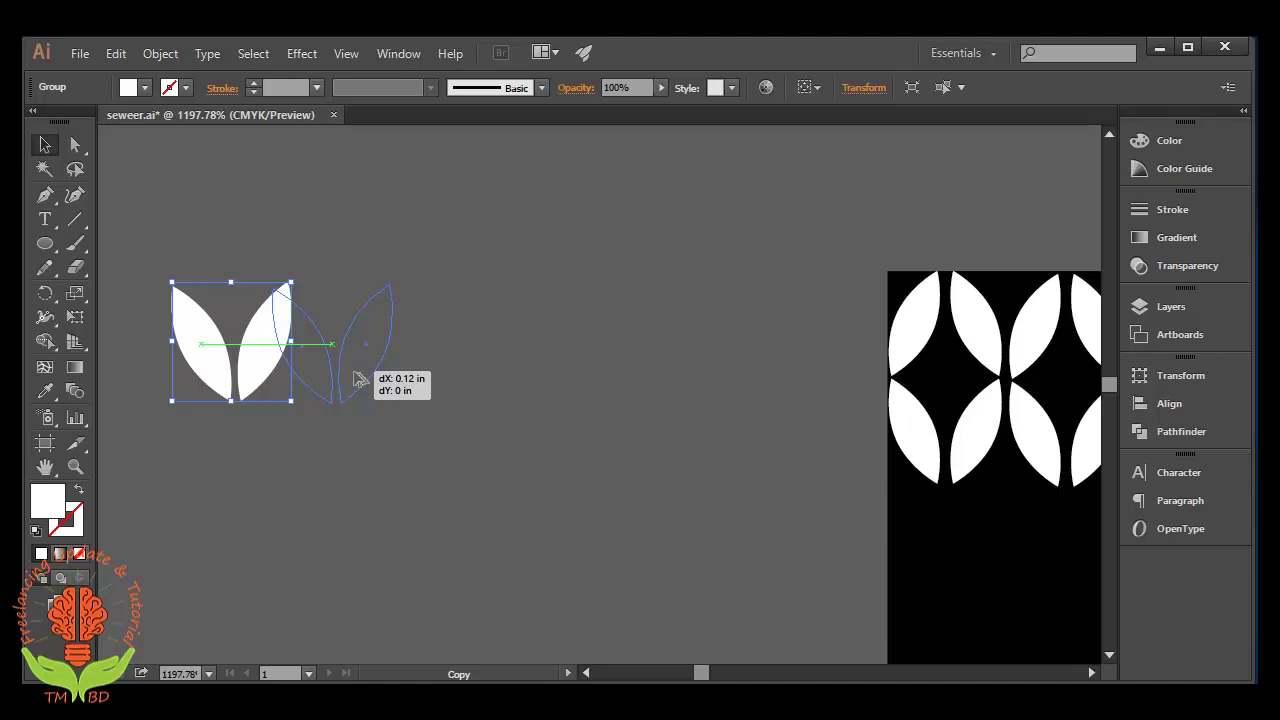
pyautogui.moveTo(358, 379); pyautogui.dragTo(381, 377)
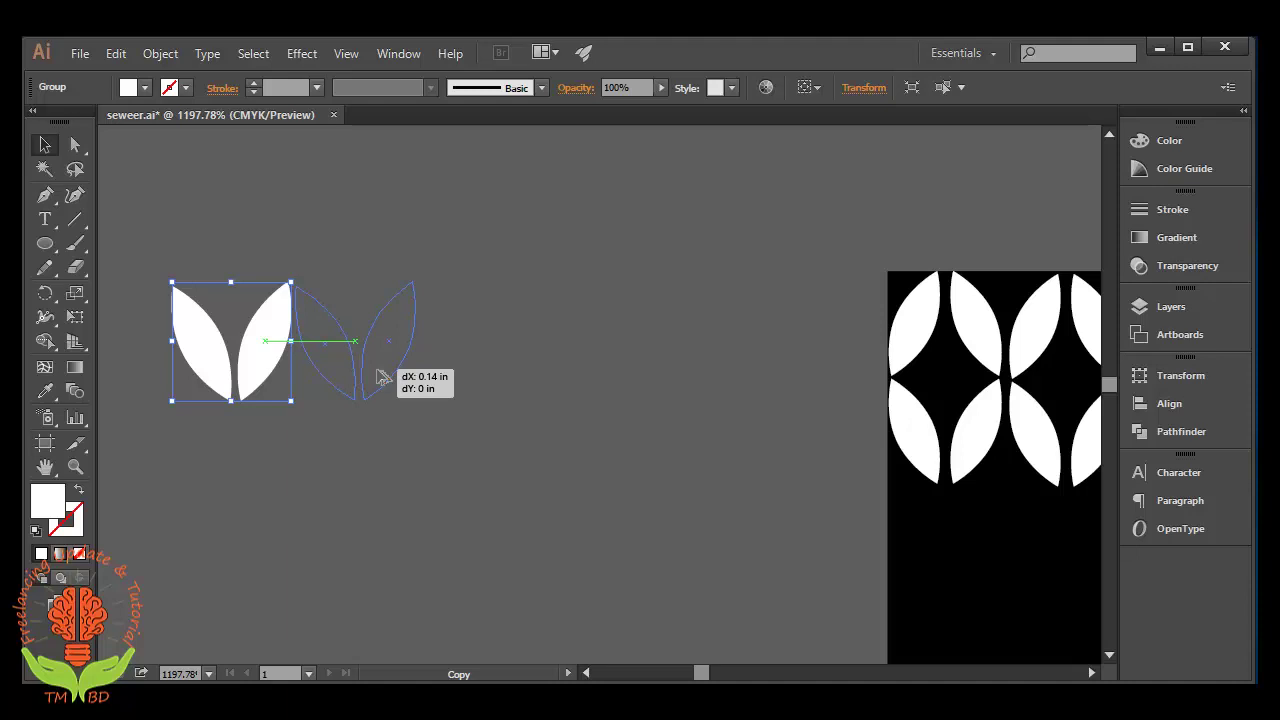
pyautogui.moveTo(380, 377); pyautogui.dragTo(382, 379)
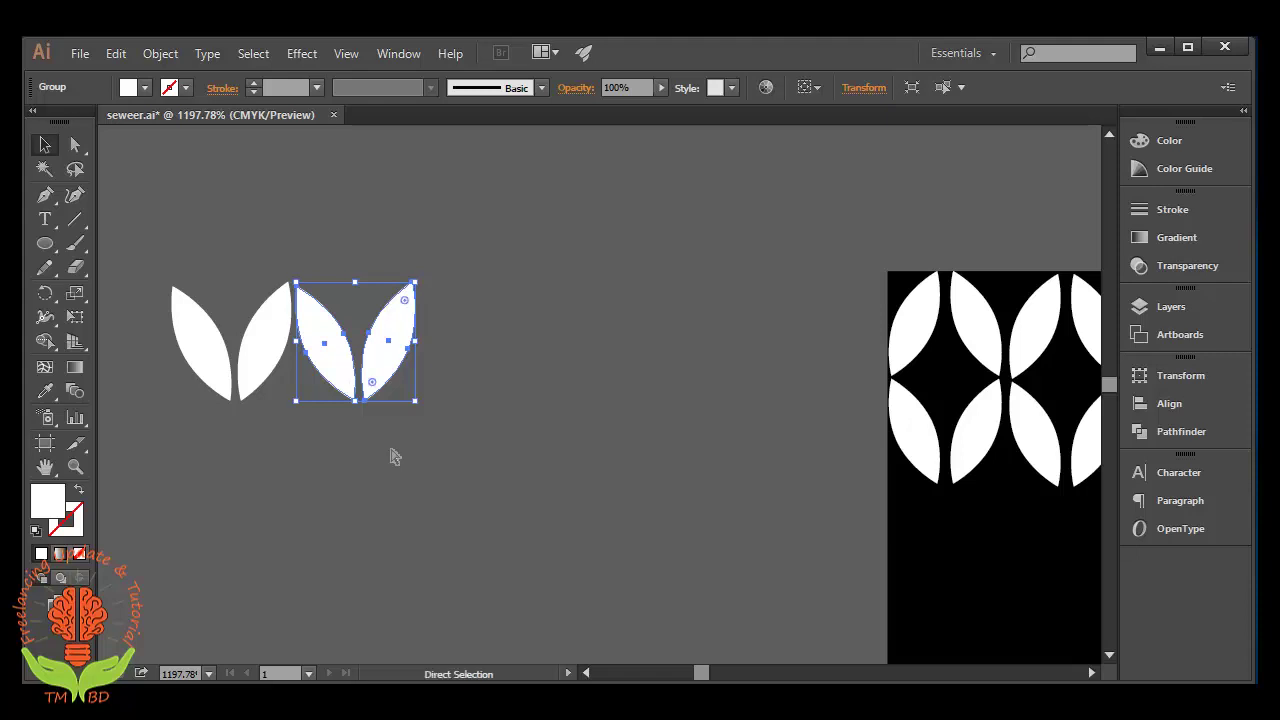
pyautogui.hotkey('ctrl', 'd')
pyautogui.hotkey('ctrl', 'd')
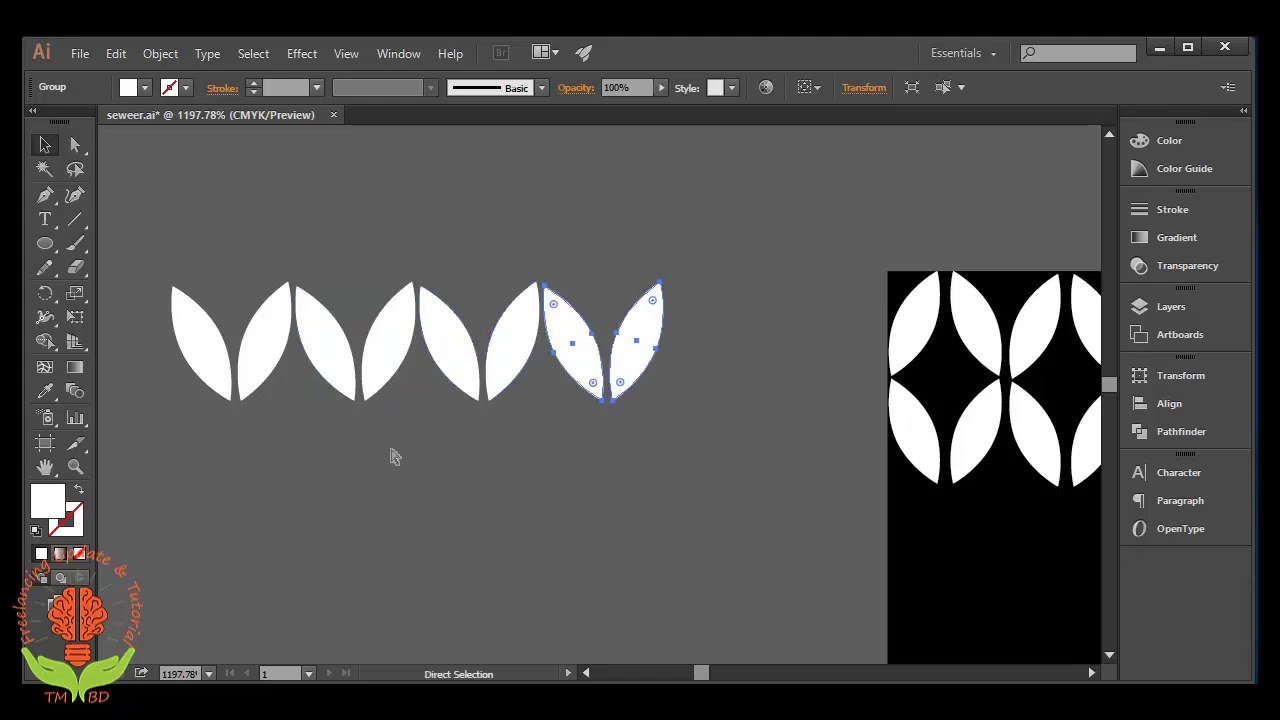
pyautogui.hotkey('ctrl', 'd')
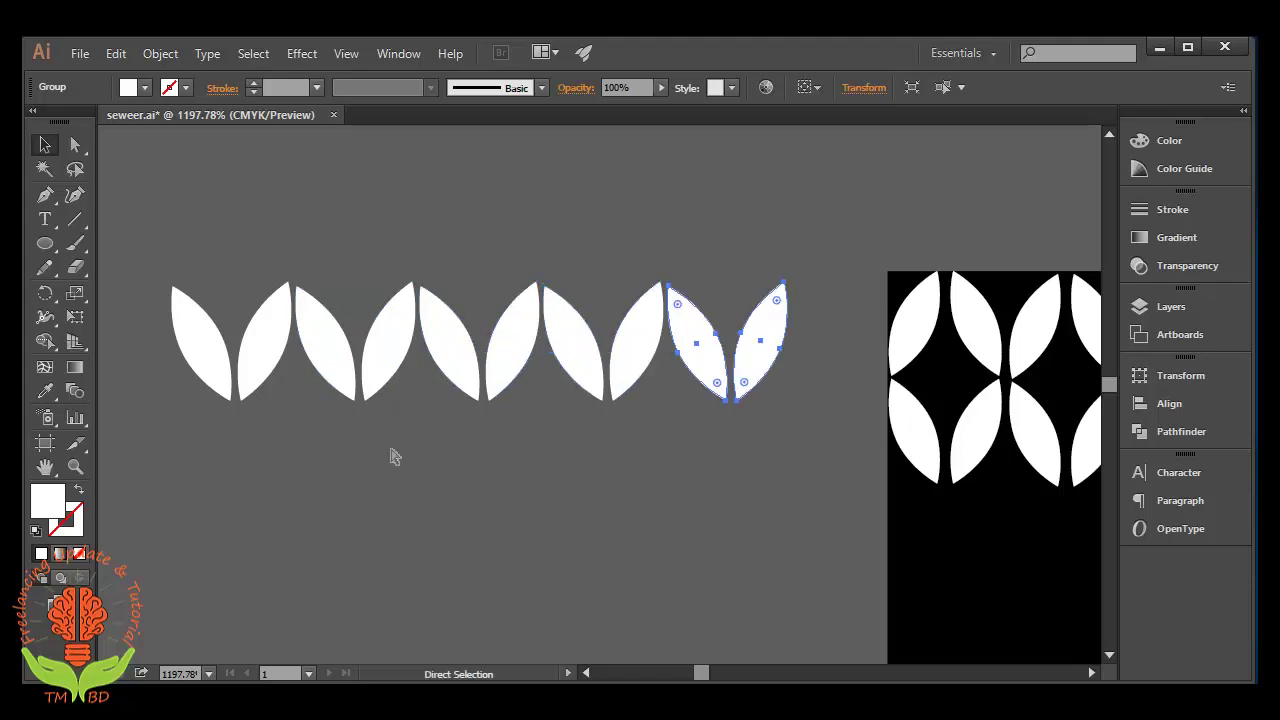
pyautogui.hotkey('ctrl', 'd')
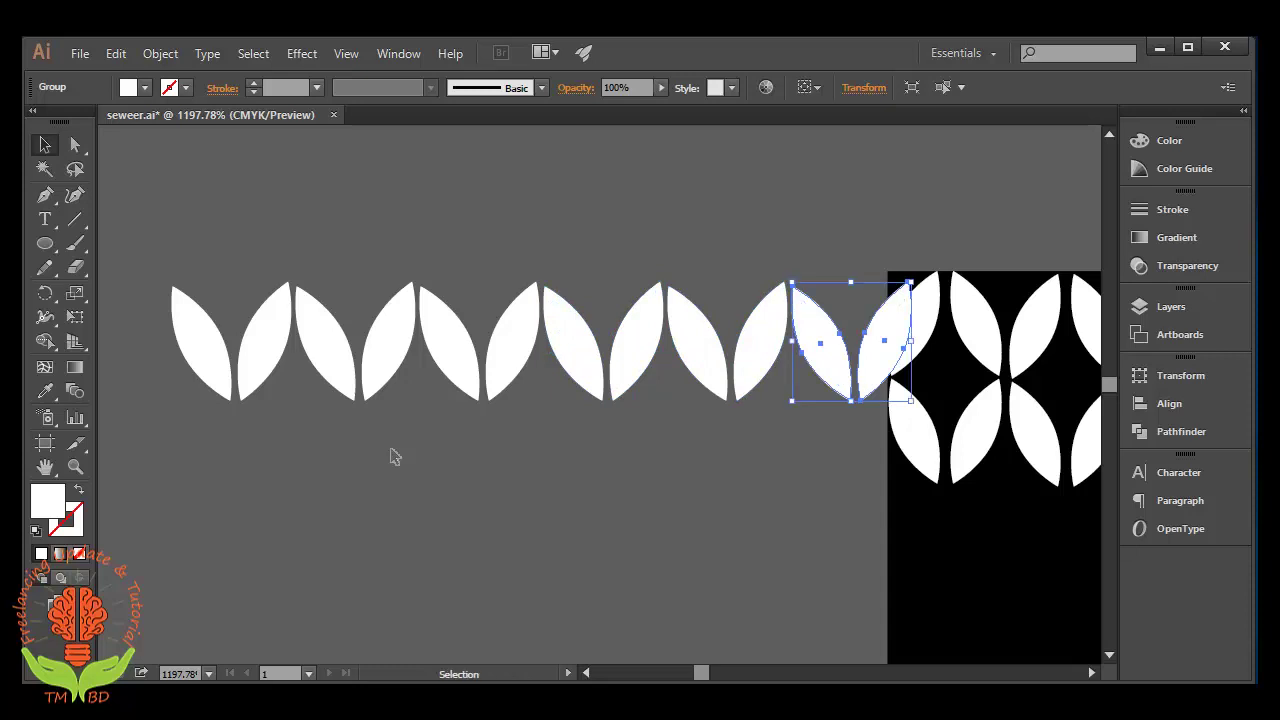
pyautogui.hotkey('ctrl', '-')
pyautogui.hotkey('ctrl', '-')
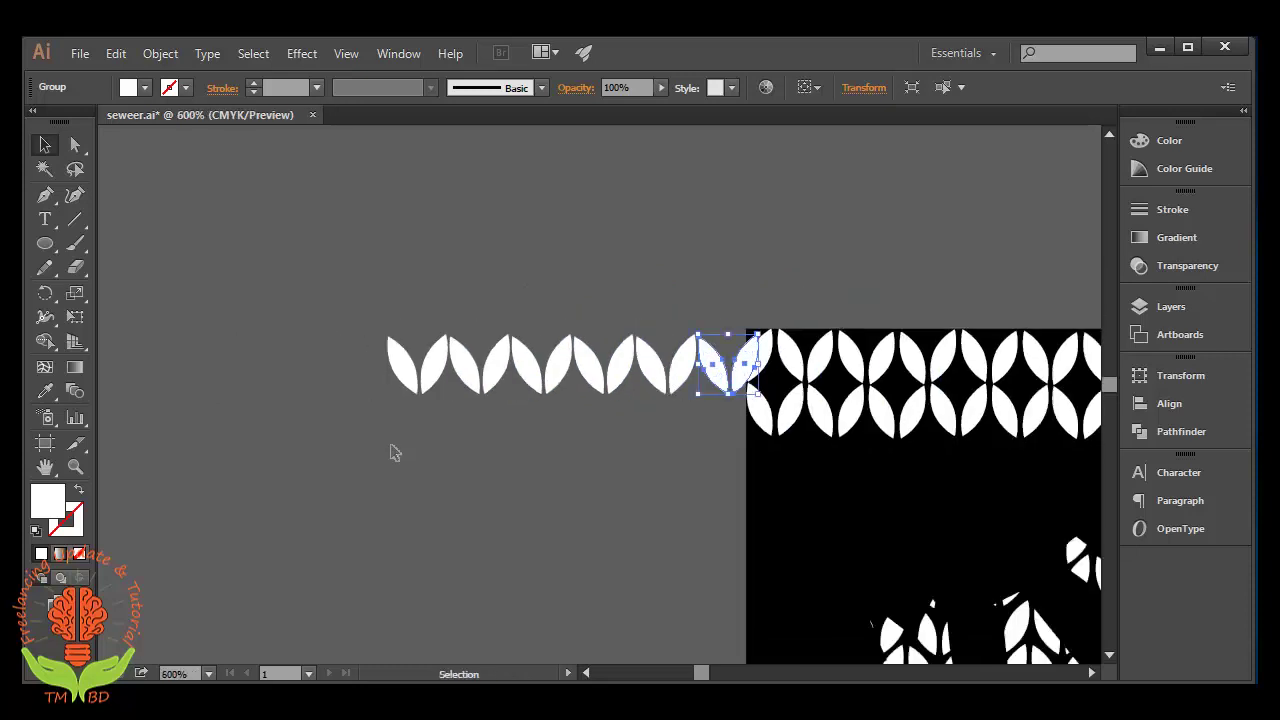
# Step: Move the leaf-pair row off the artboard and ungroup it
pyautogui.click(358, 338)
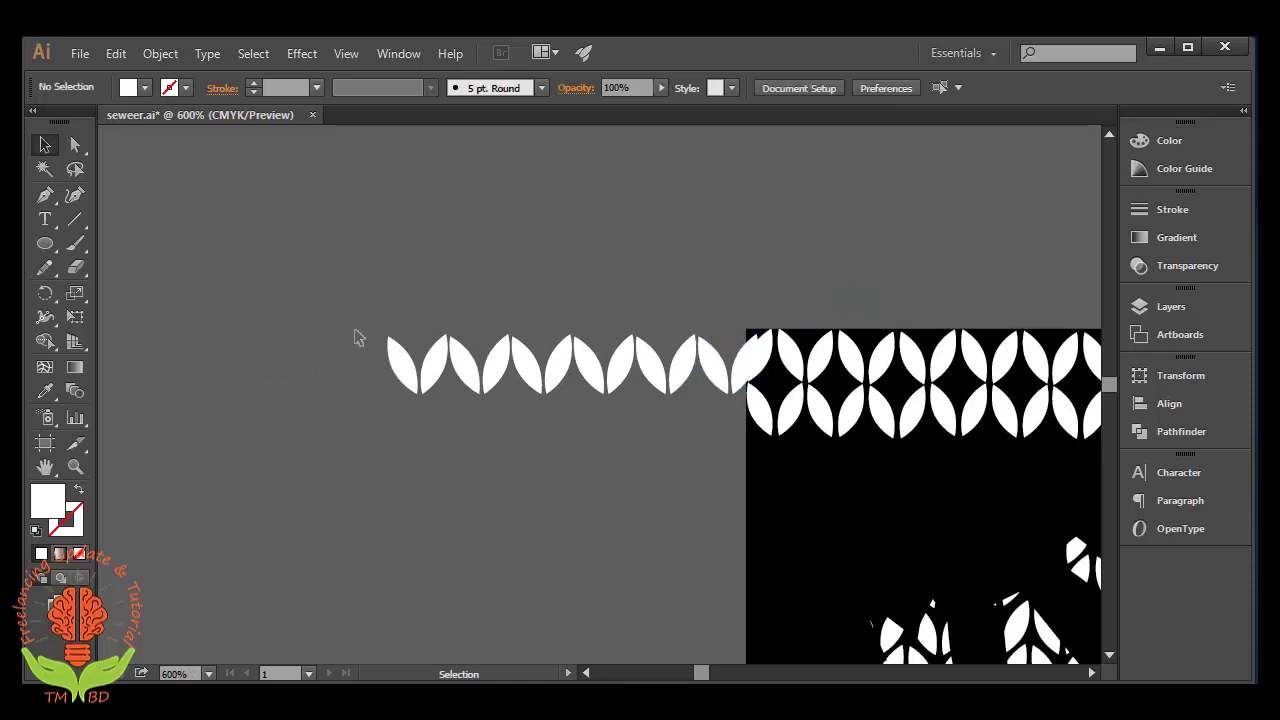
pyautogui.moveTo(355, 331)
pyautogui.mouseDown()
pyautogui.moveTo(703, 390)
pyautogui.moveTo(465, 258)
pyautogui.mouseUp()
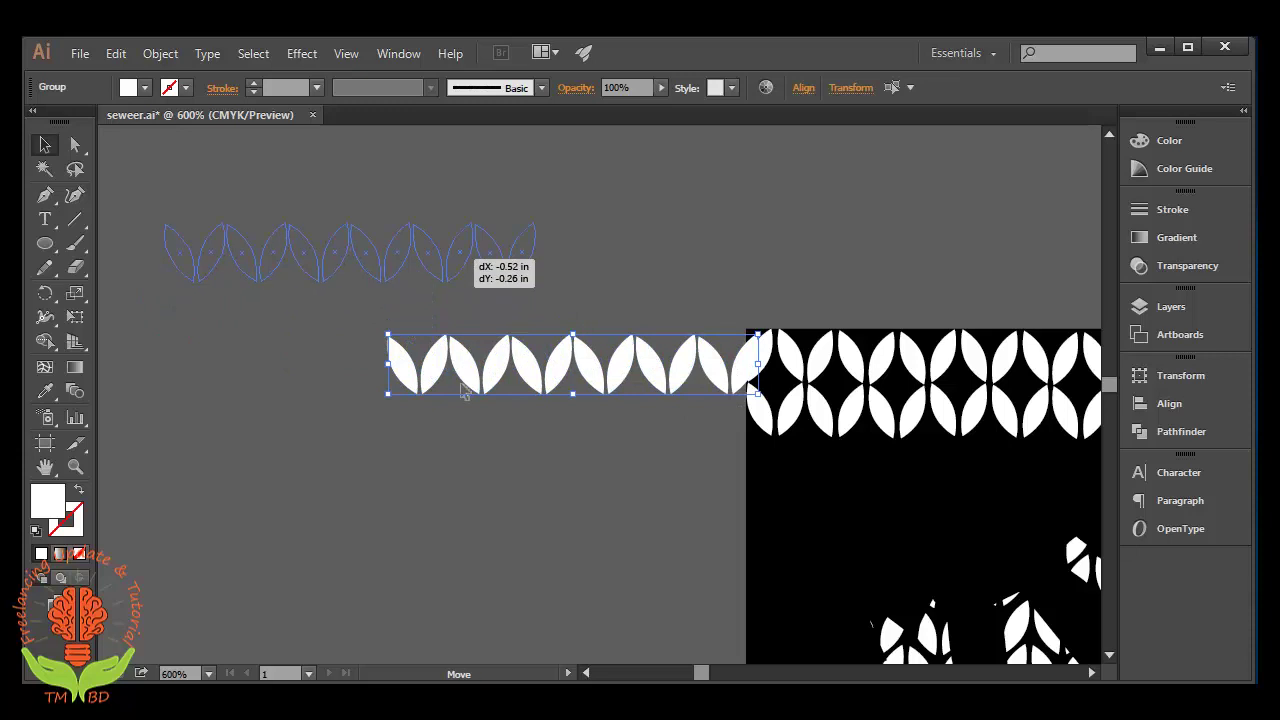
pyautogui.moveTo(465, 392); pyautogui.dragTo(462, 402)
pyautogui.click(421, 440)
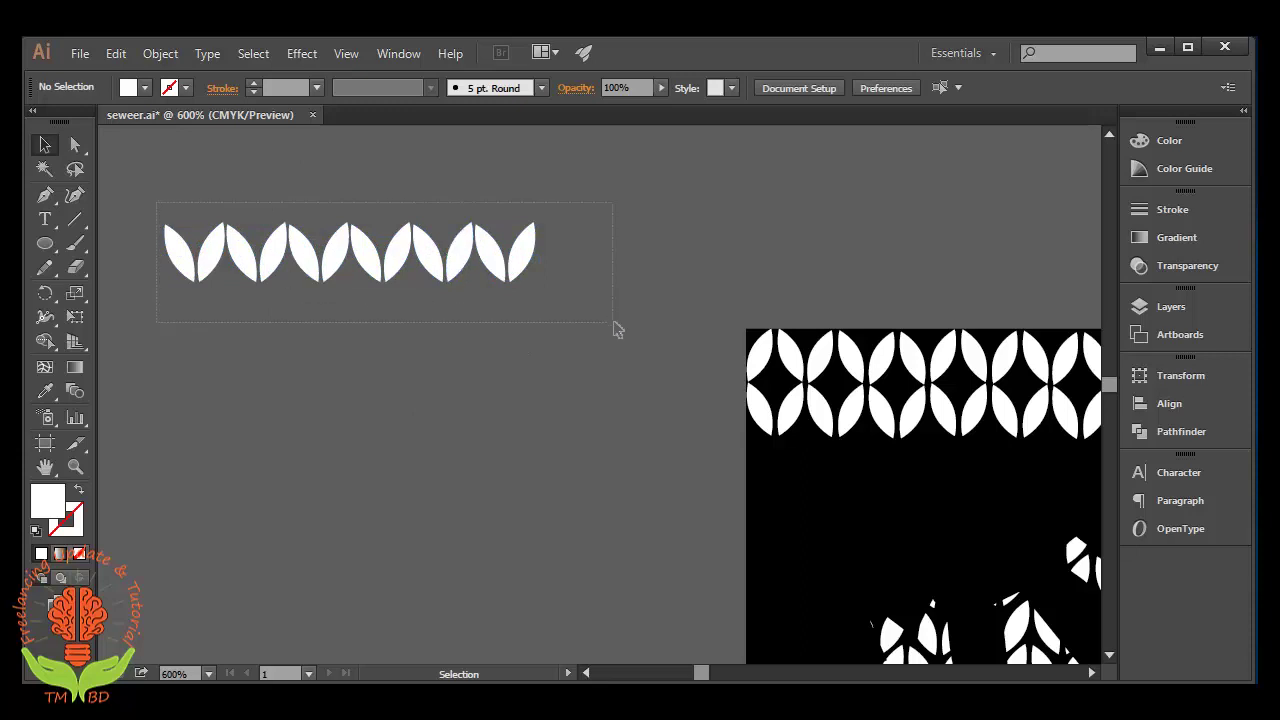
pyautogui.moveTo(157, 206); pyautogui.dragTo(612, 328)
pyautogui.rightClick(470, 250)
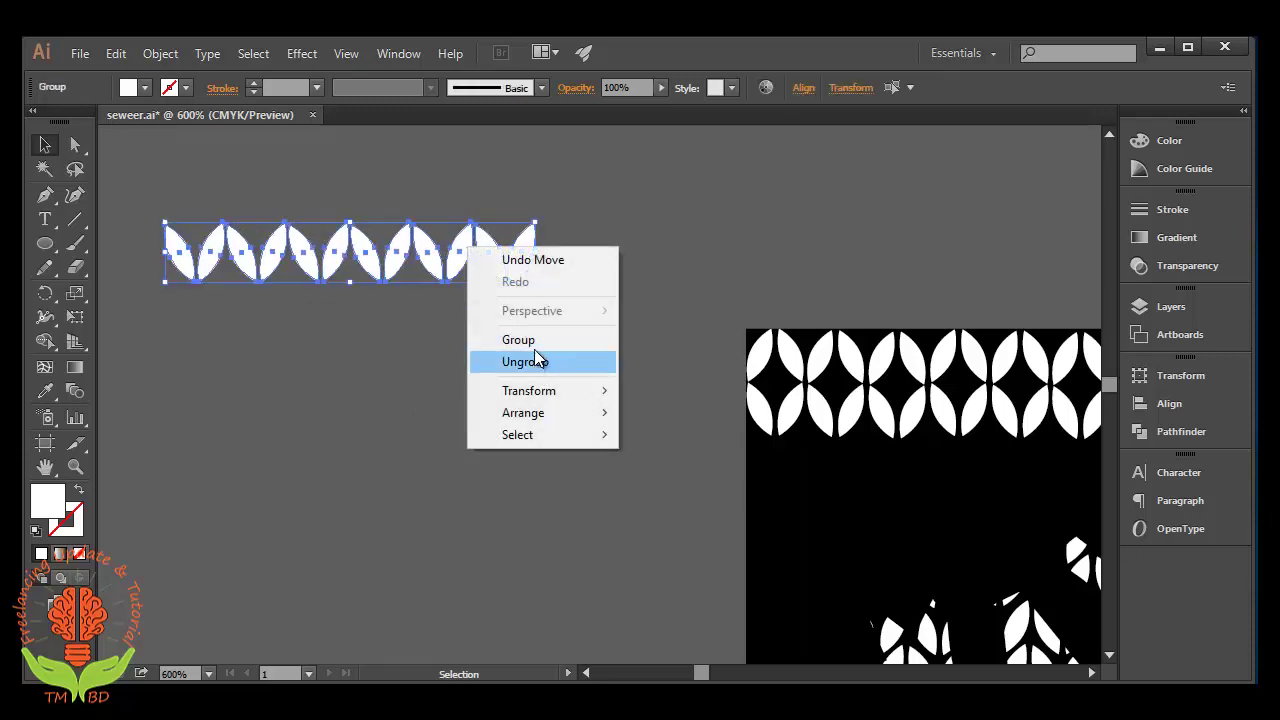
pyautogui.click(535, 362)
pyautogui.click(470, 295)
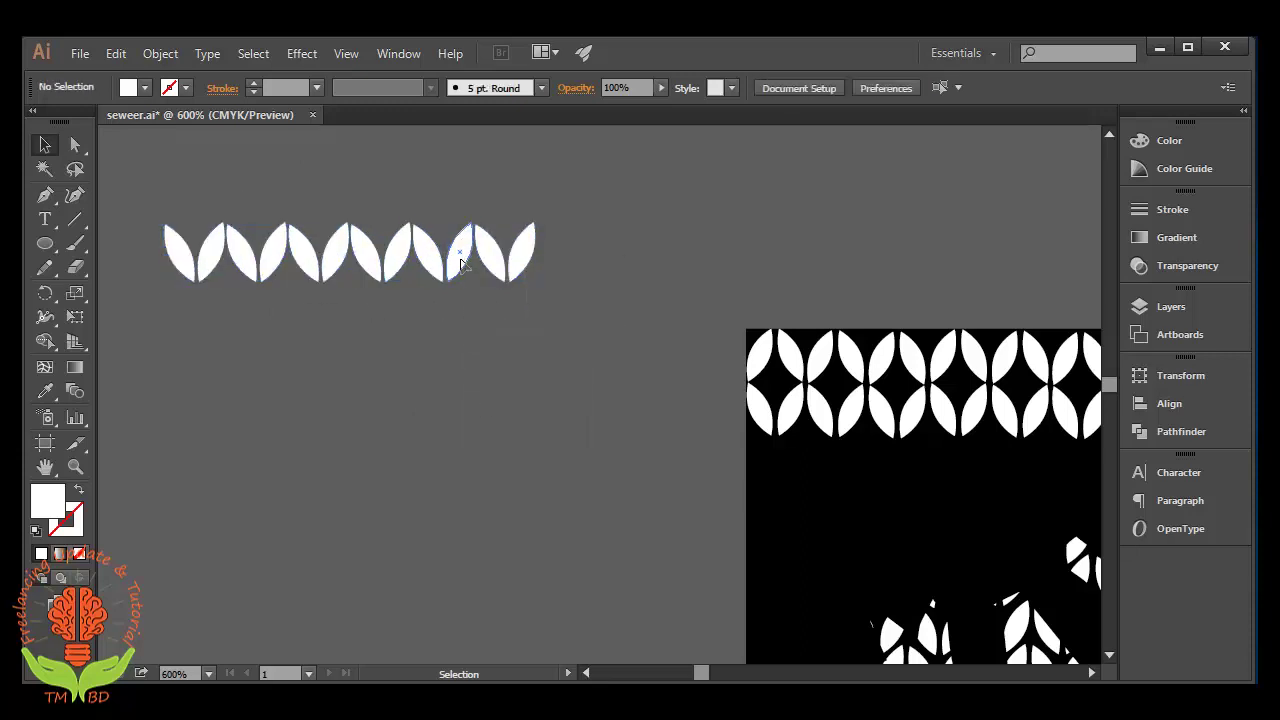
# Step: Copy the leaf row downward and repeat with Ctrl+D to stack seven rows
pyautogui.click(463, 263)
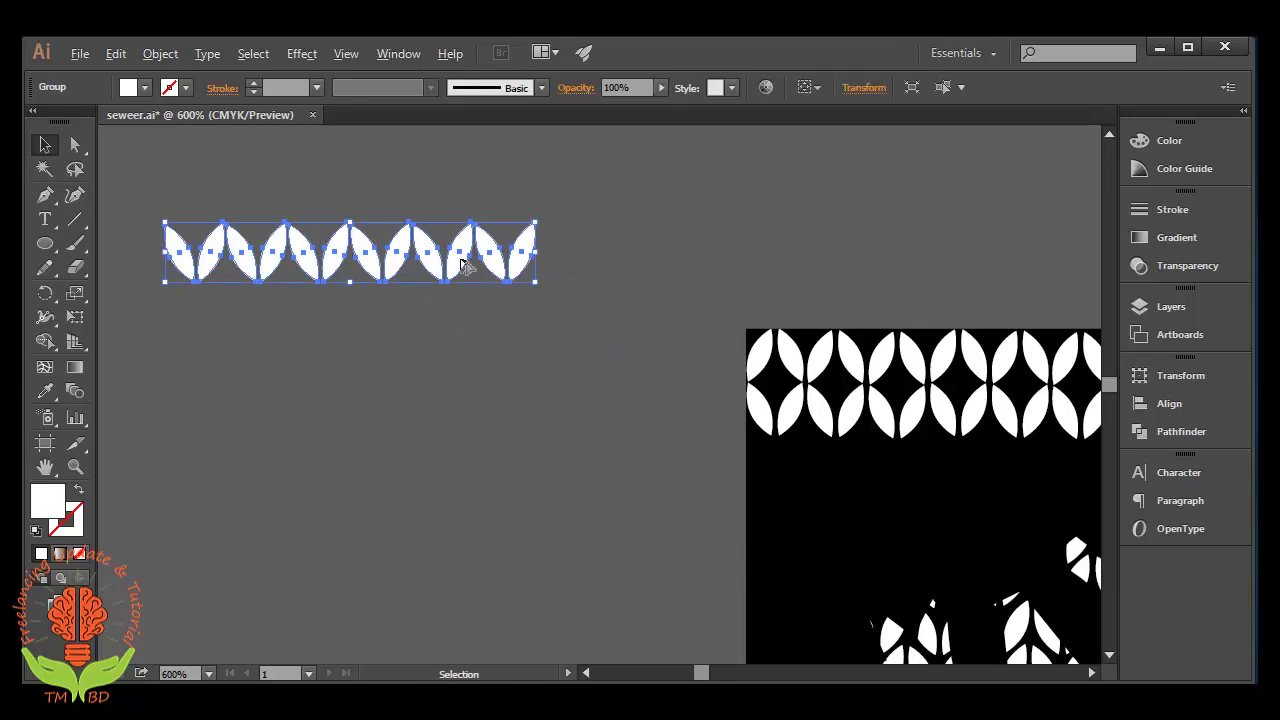
pyautogui.moveTo(463, 268); pyautogui.dragTo(470, 316)
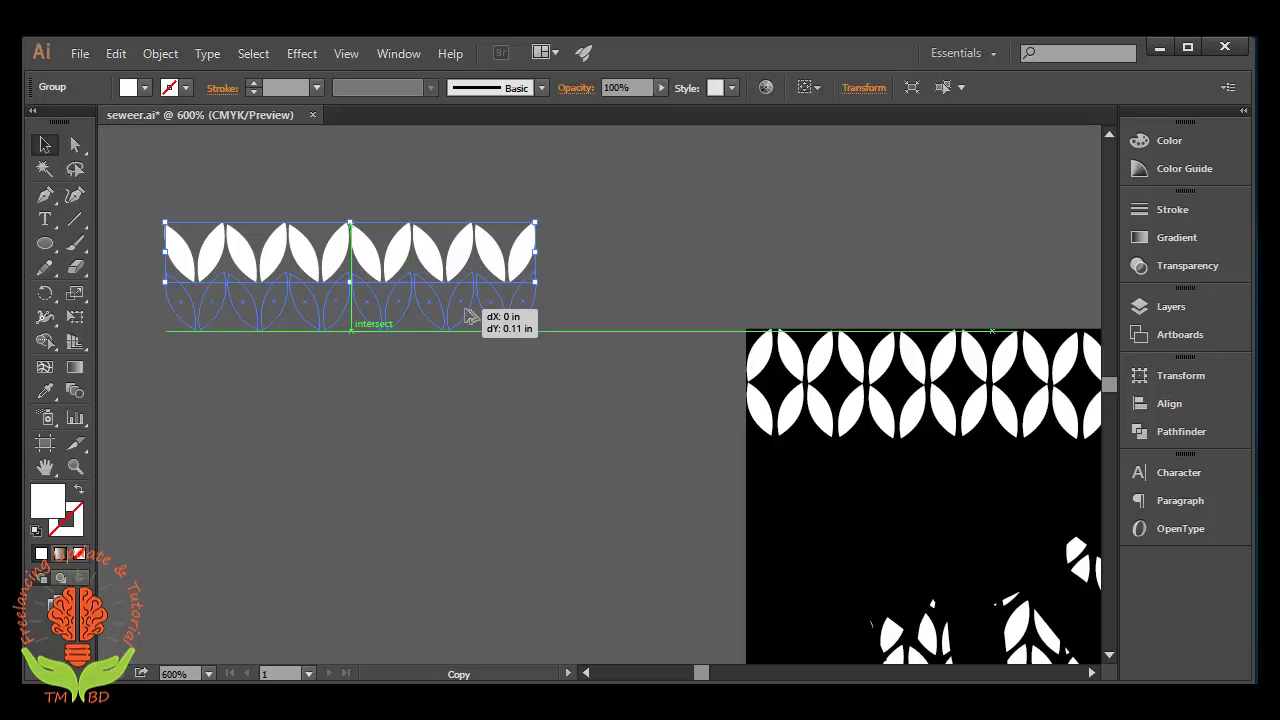
pyautogui.moveTo(470, 316); pyautogui.dragTo(474, 318)
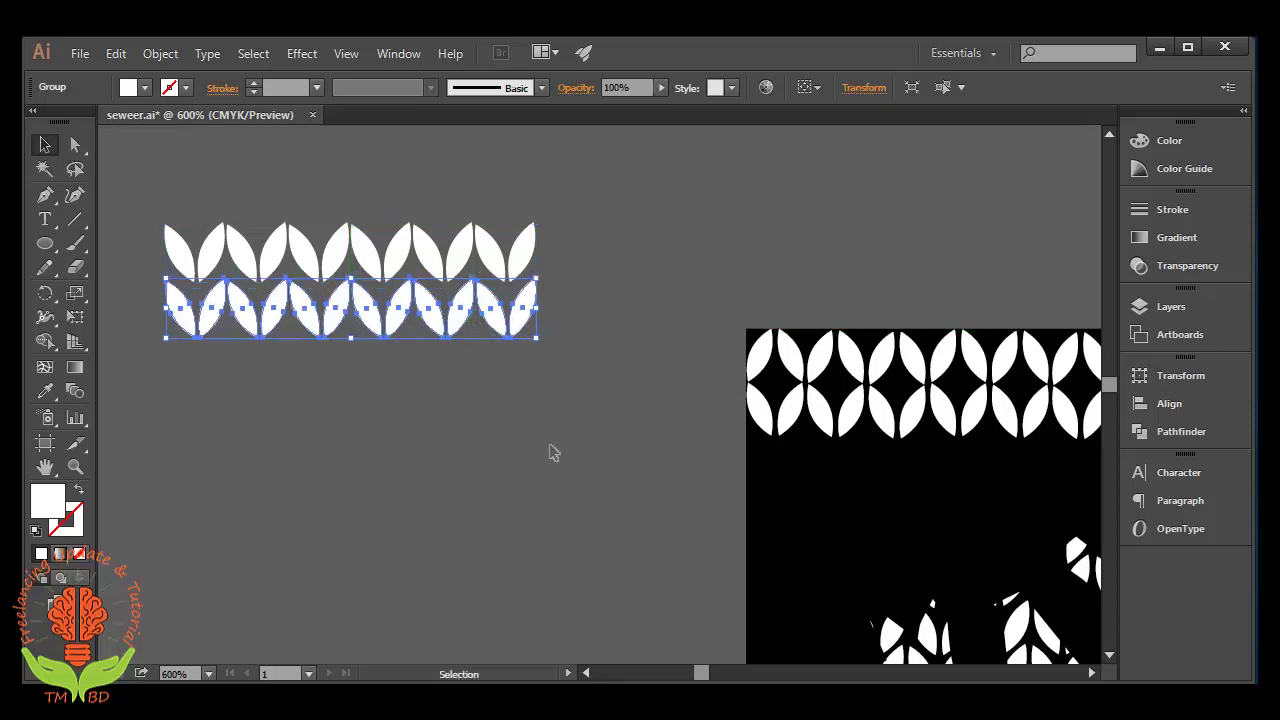
pyautogui.press('a')
pyautogui.hotkey('ctrl', 'd')
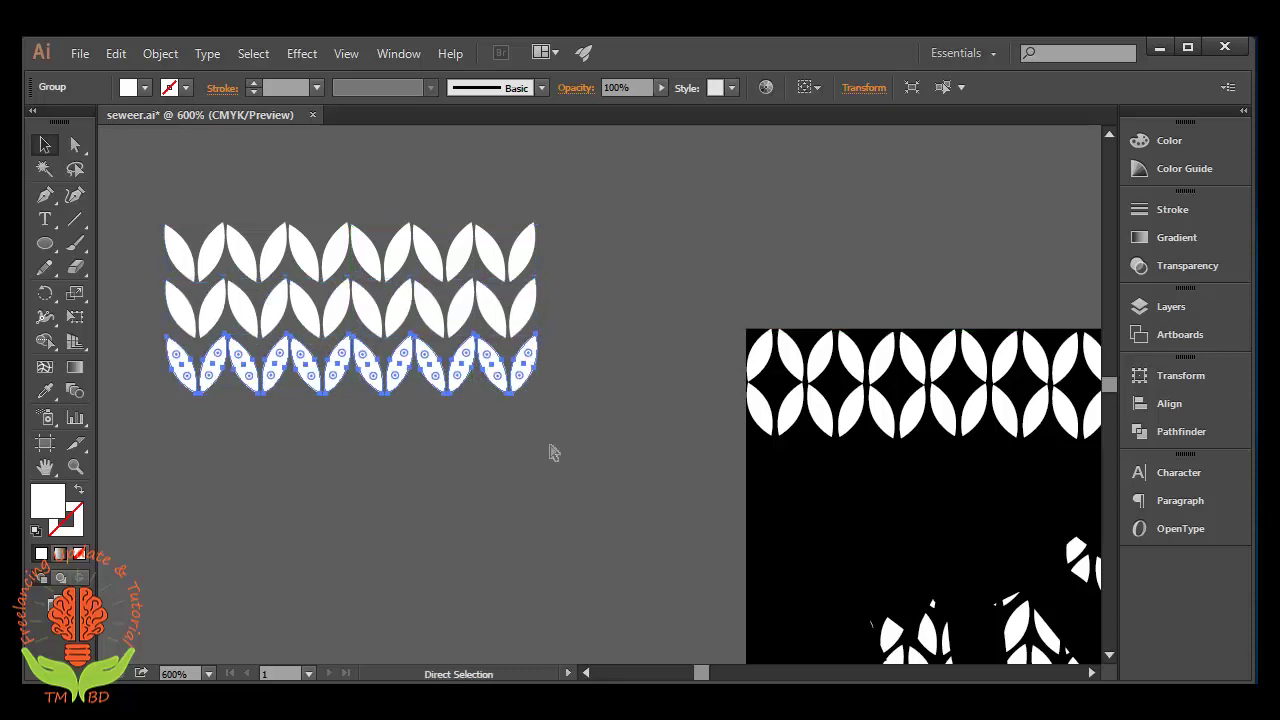
pyautogui.hotkey('ctrl', 'd')
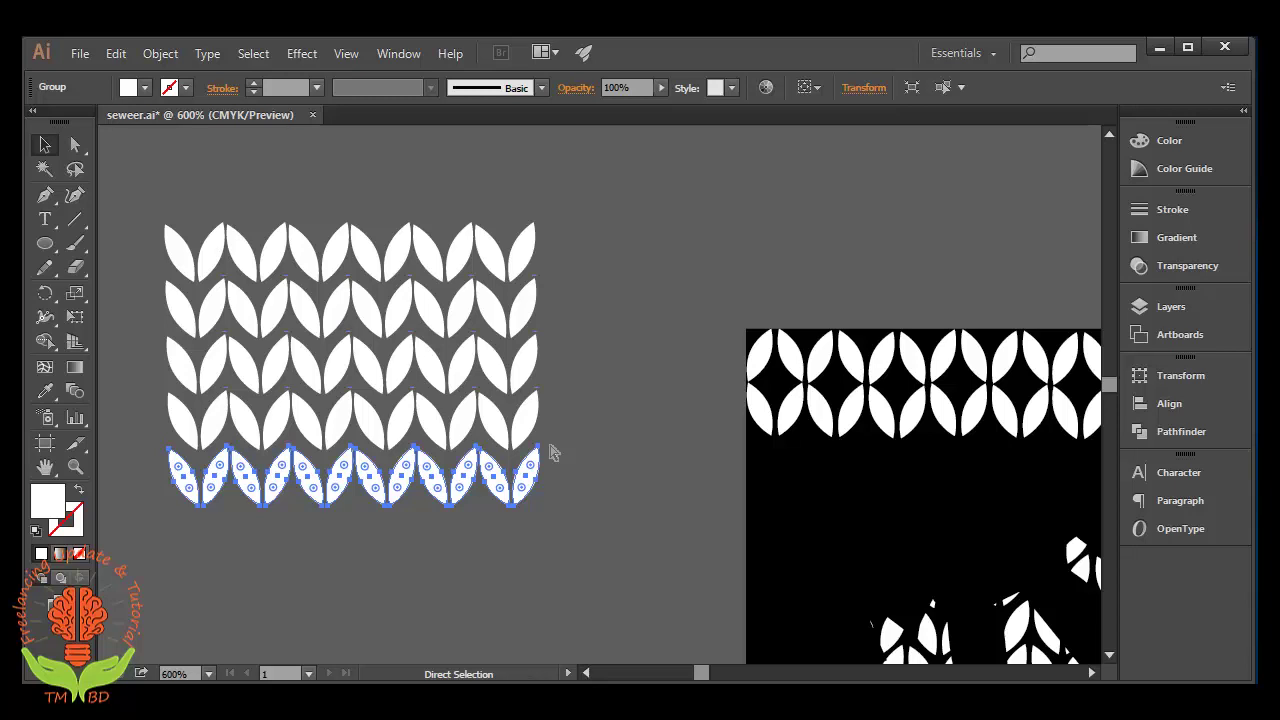
pyautogui.hotkey('ctrl', 'd')
pyautogui.hotkey('ctrl', 'd')
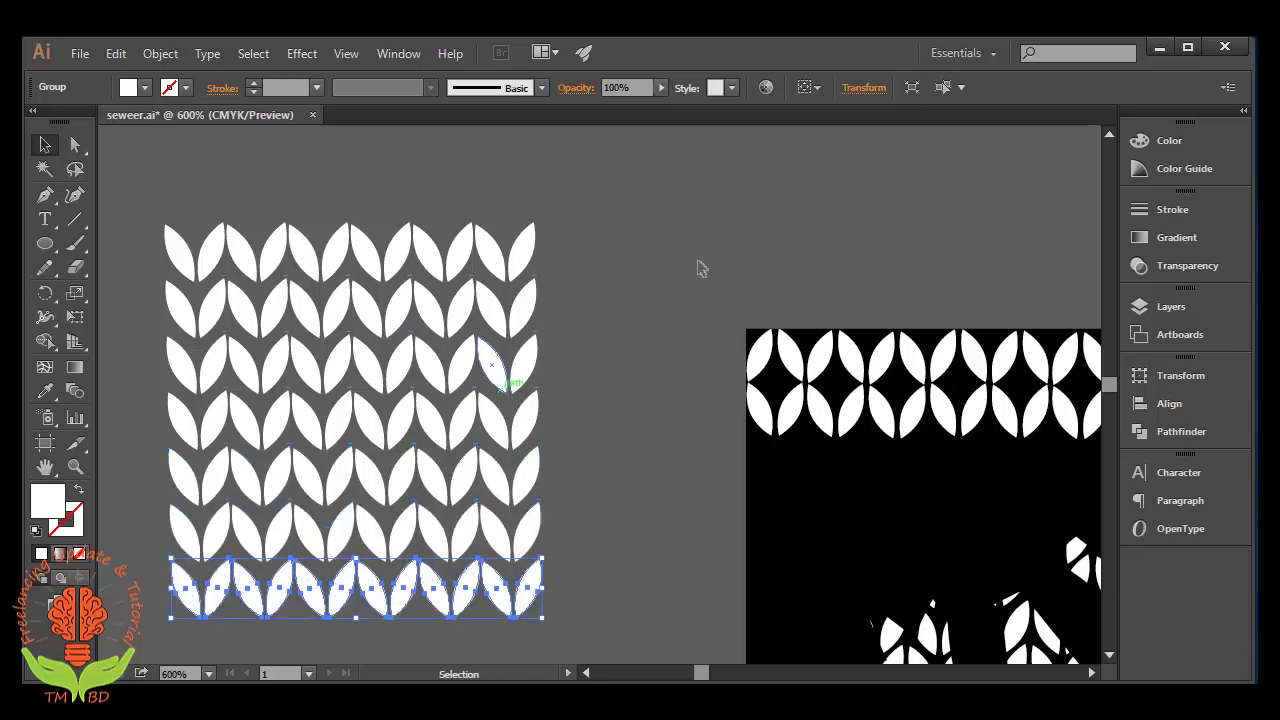
pyautogui.click(237, 472)
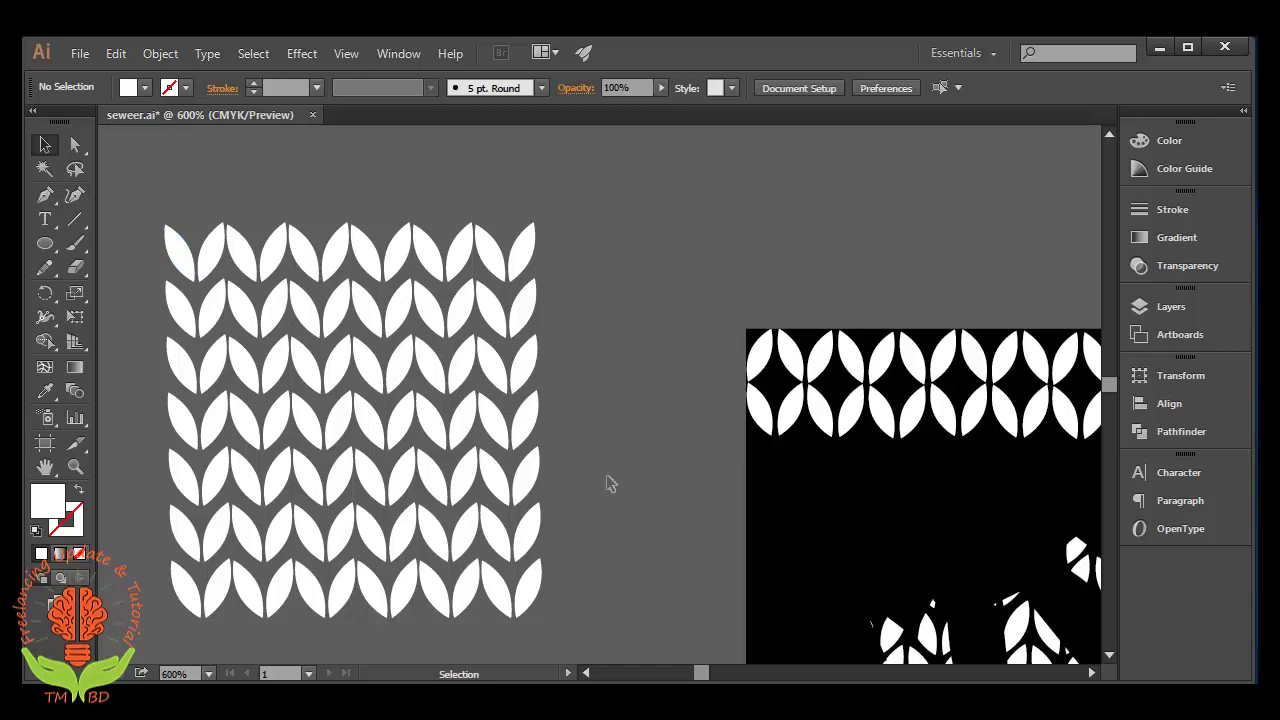
pyautogui.hotkey('ctrl', '-')
pyautogui.hotkey('ctrl', '-')
pyautogui.hotkey('ctrl', '-')
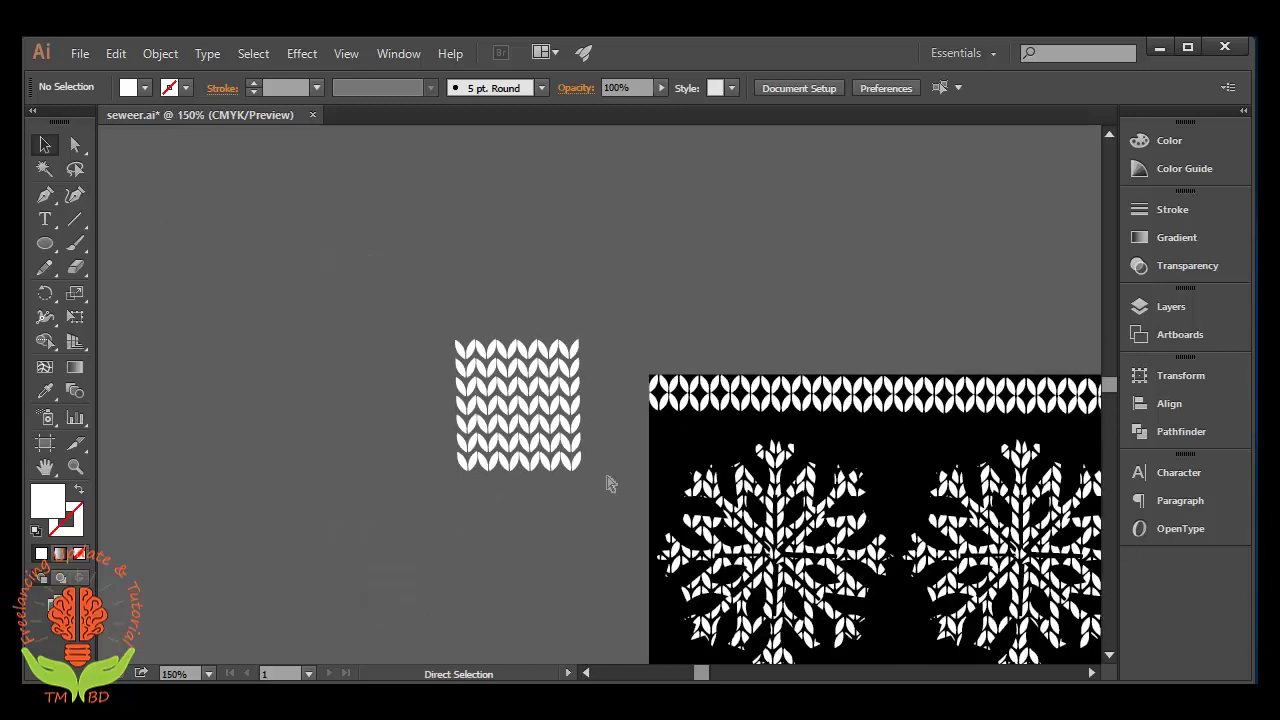
pyautogui.hotkey('ctrl', '-')
pyautogui.hscroll(10, 655, 452)
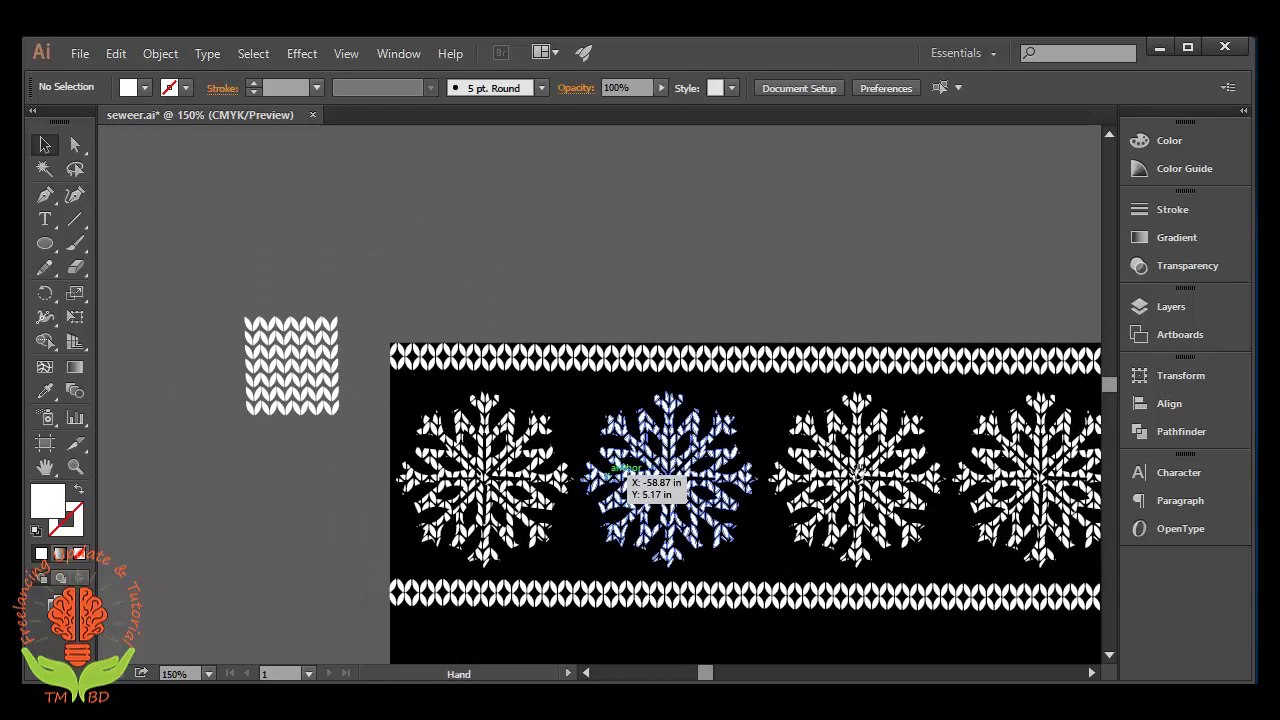
pyautogui.hotkey('ctrl', '-')
pyautogui.hotkey('ctrl', '-')
pyautogui.hotkey('ctrl', '-')
pyautogui.hotkey('ctrl', '-')
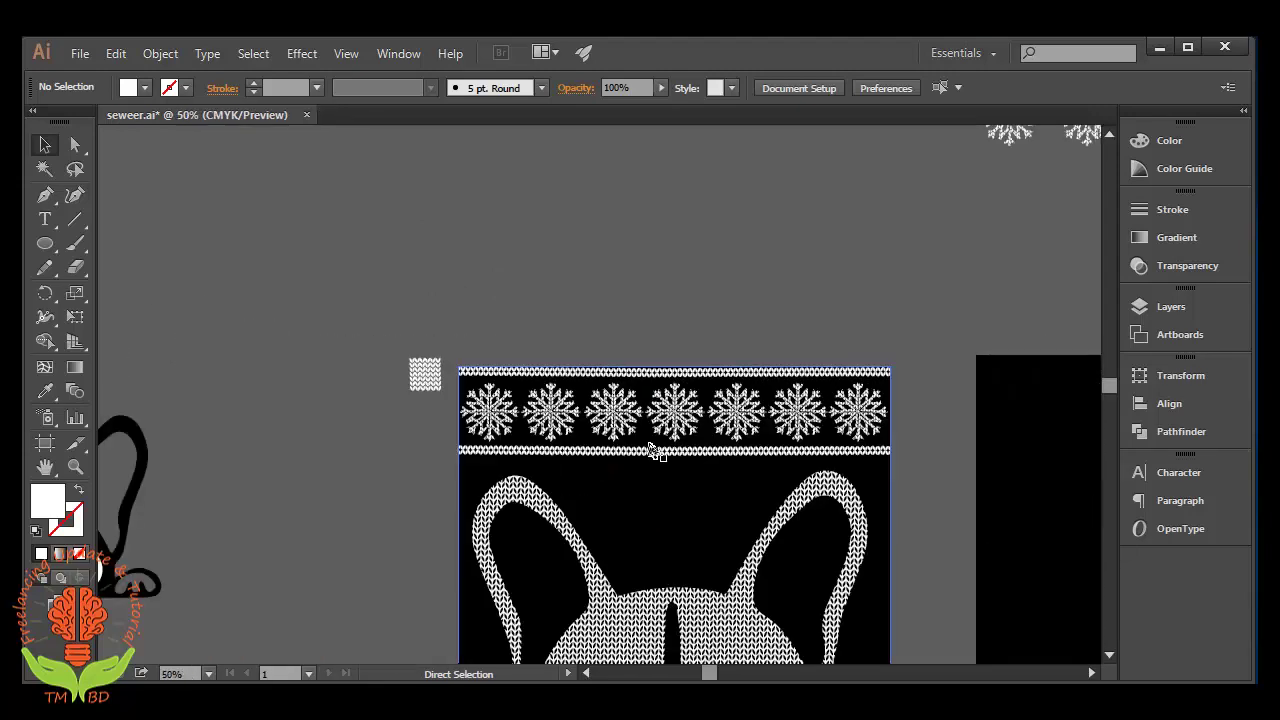
pyautogui.hotkey('ctrl', '-')
pyautogui.moveTo(648, 450); pyautogui.dragTo(408, 361)
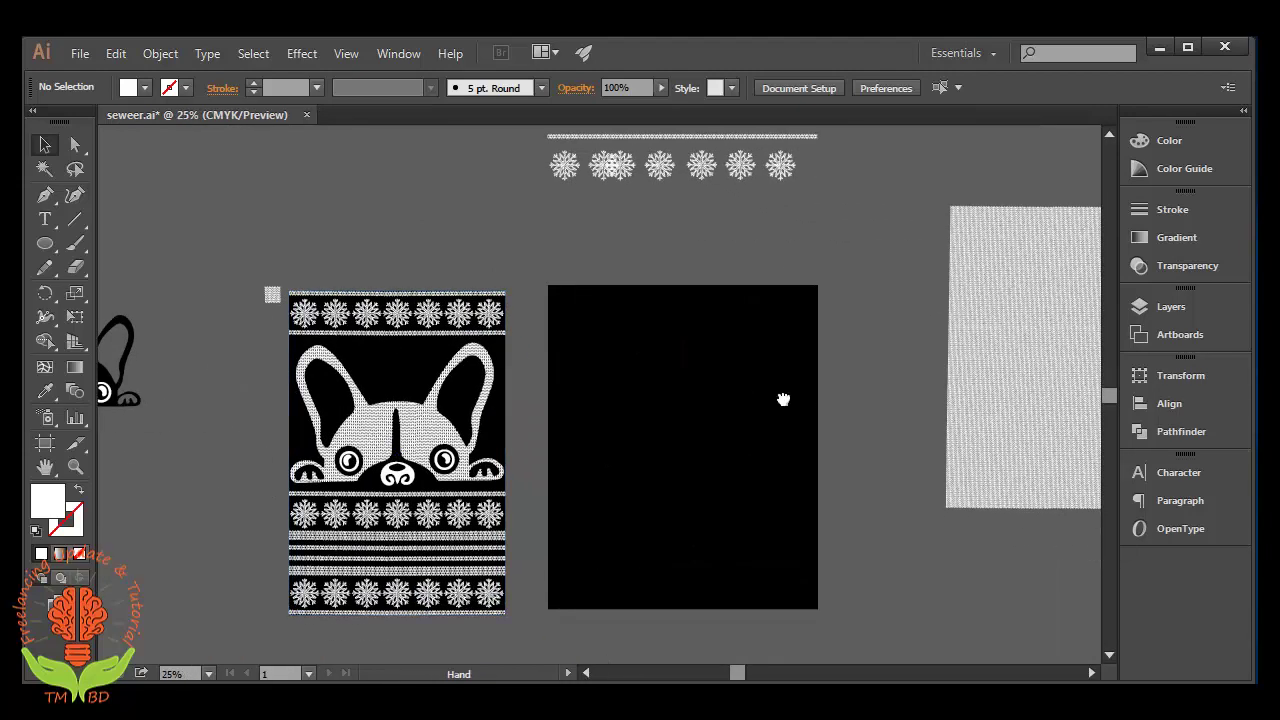
pyautogui.moveTo(783, 397); pyautogui.dragTo(526, 409)
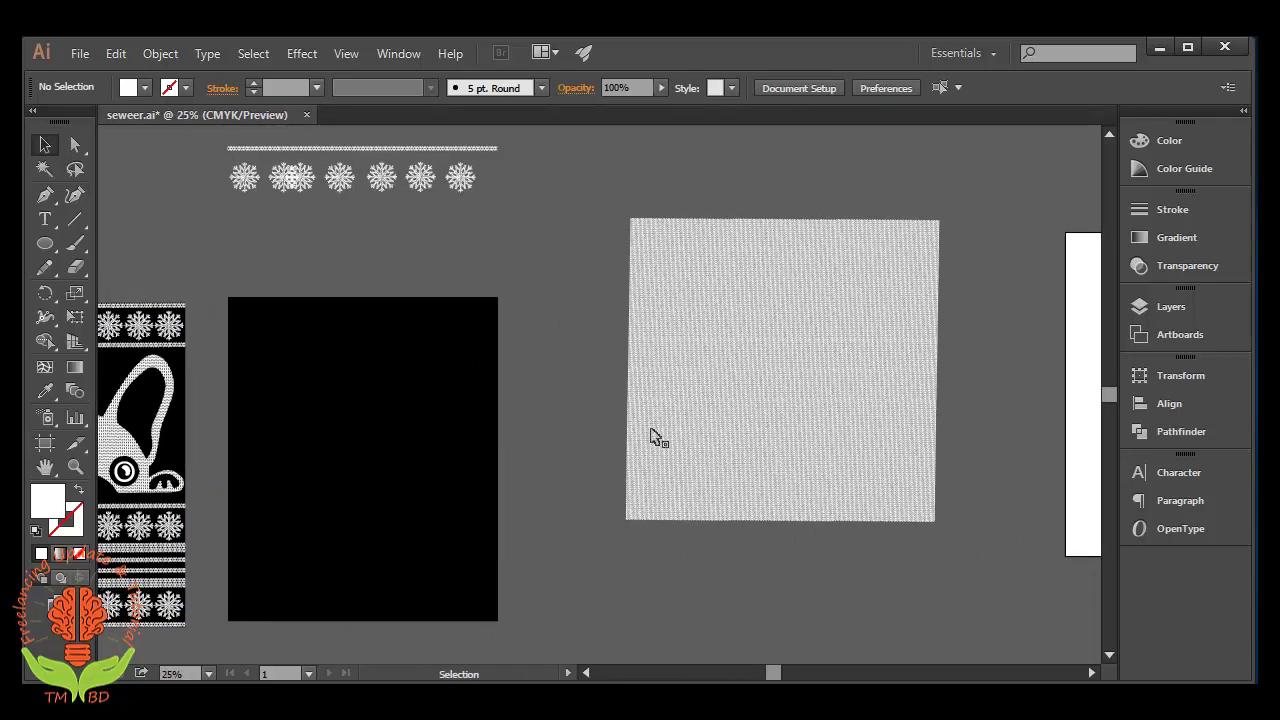
pyautogui.scroll(-3, 600, 438)
pyautogui.moveTo(543, 434); pyautogui.dragTo(649, 423)
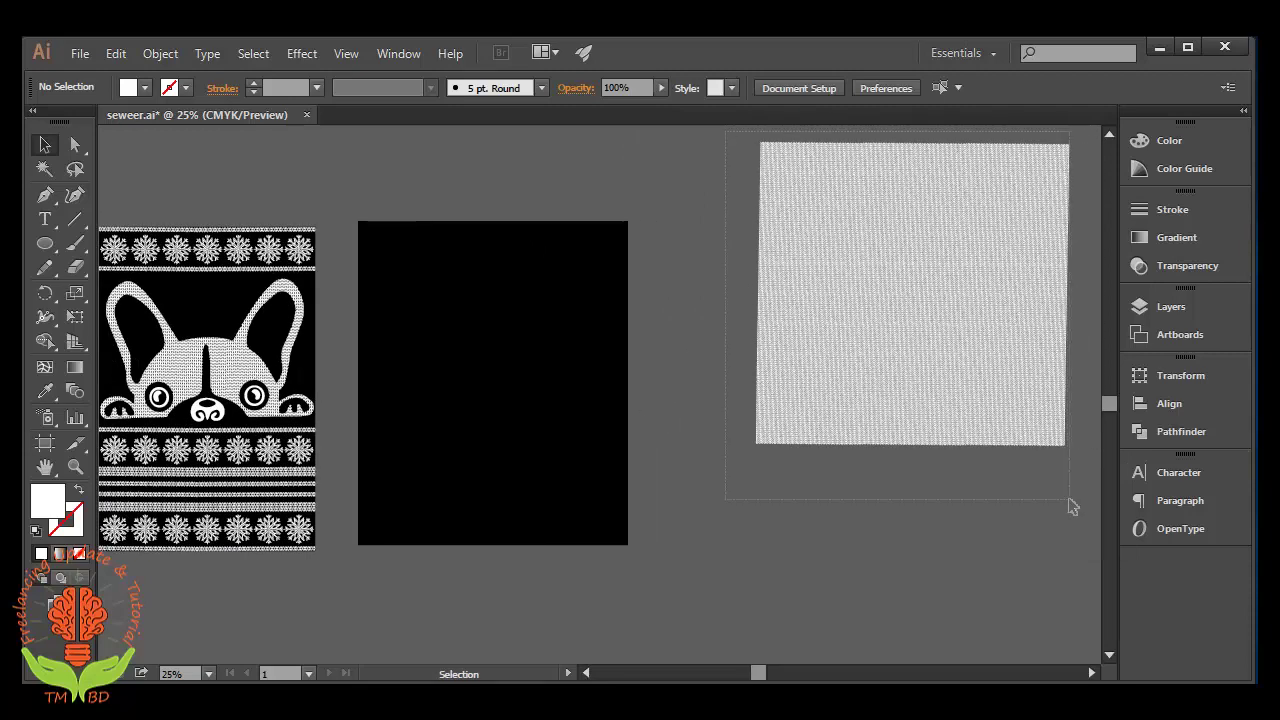
pyautogui.click(922, 280)
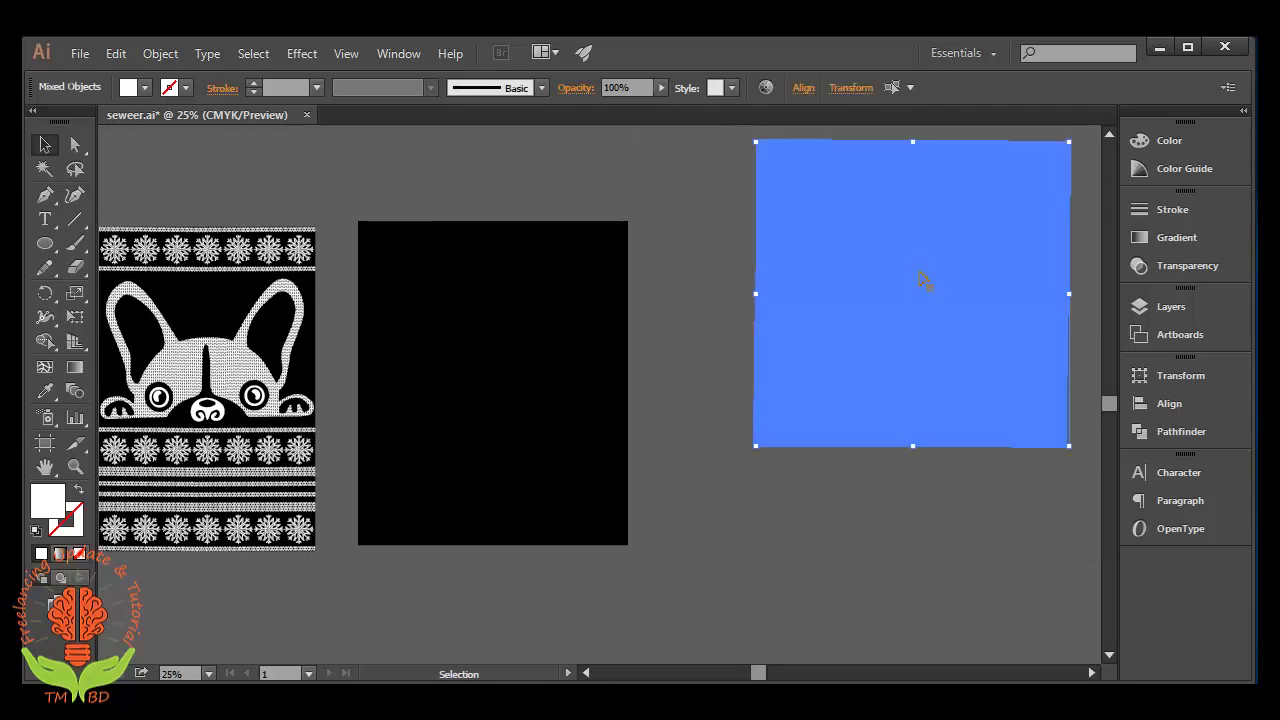
pyautogui.moveTo(929, 339)
pyautogui.mouseDown()
pyautogui.moveTo(931, 369)
pyautogui.moveTo(923, 336)
pyautogui.mouseUp()
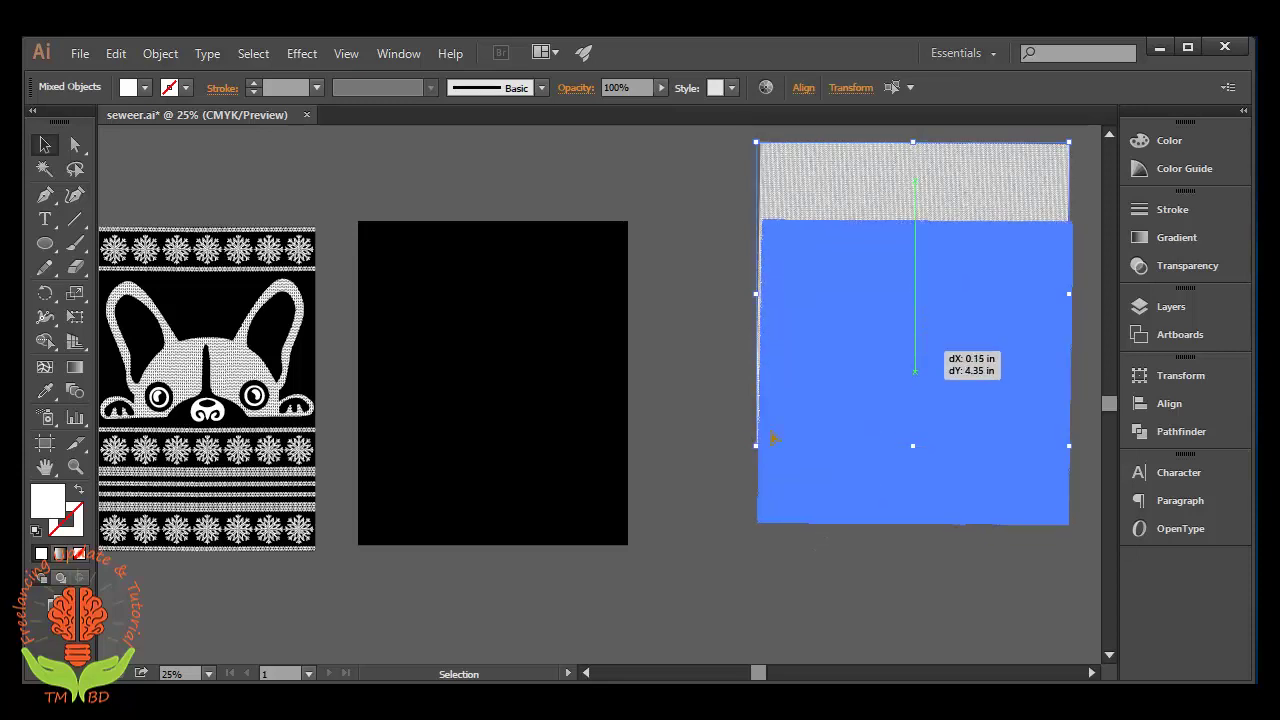
pyautogui.click(687, 413)
pyautogui.moveTo(526, 436); pyautogui.dragTo(646, 433)
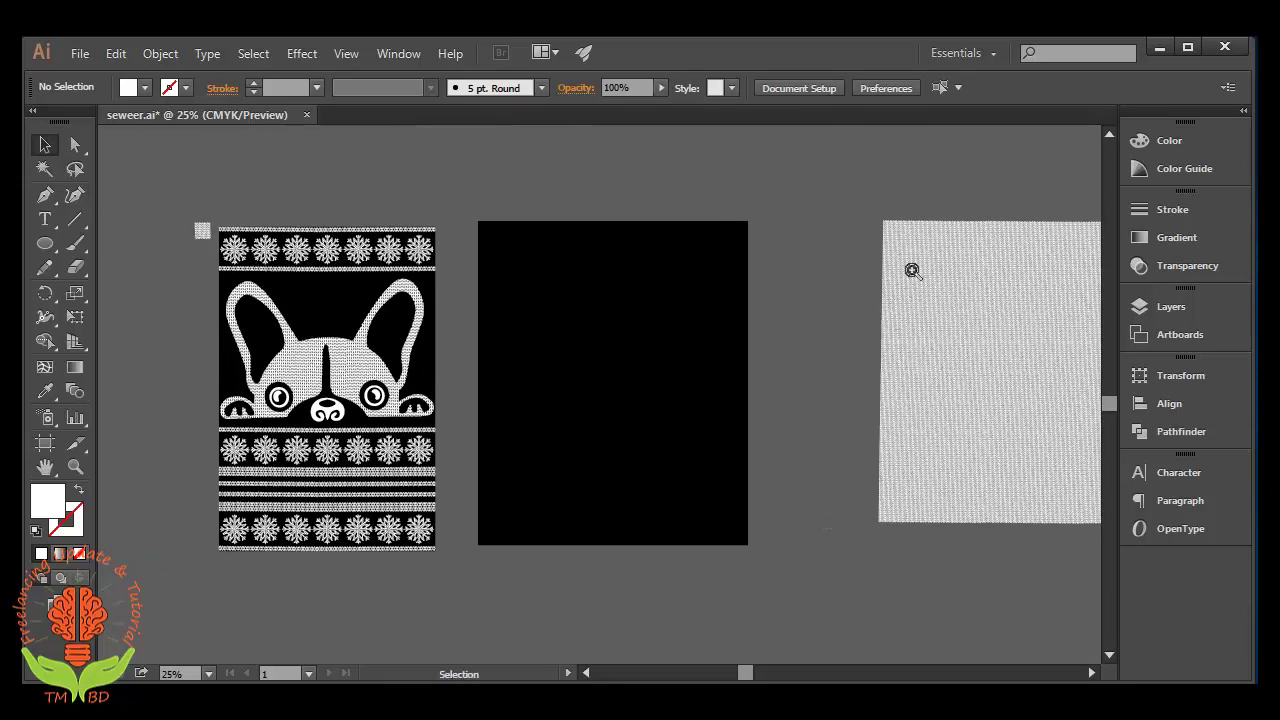
pyautogui.moveTo(871, 197); pyautogui.dragTo(988, 318)
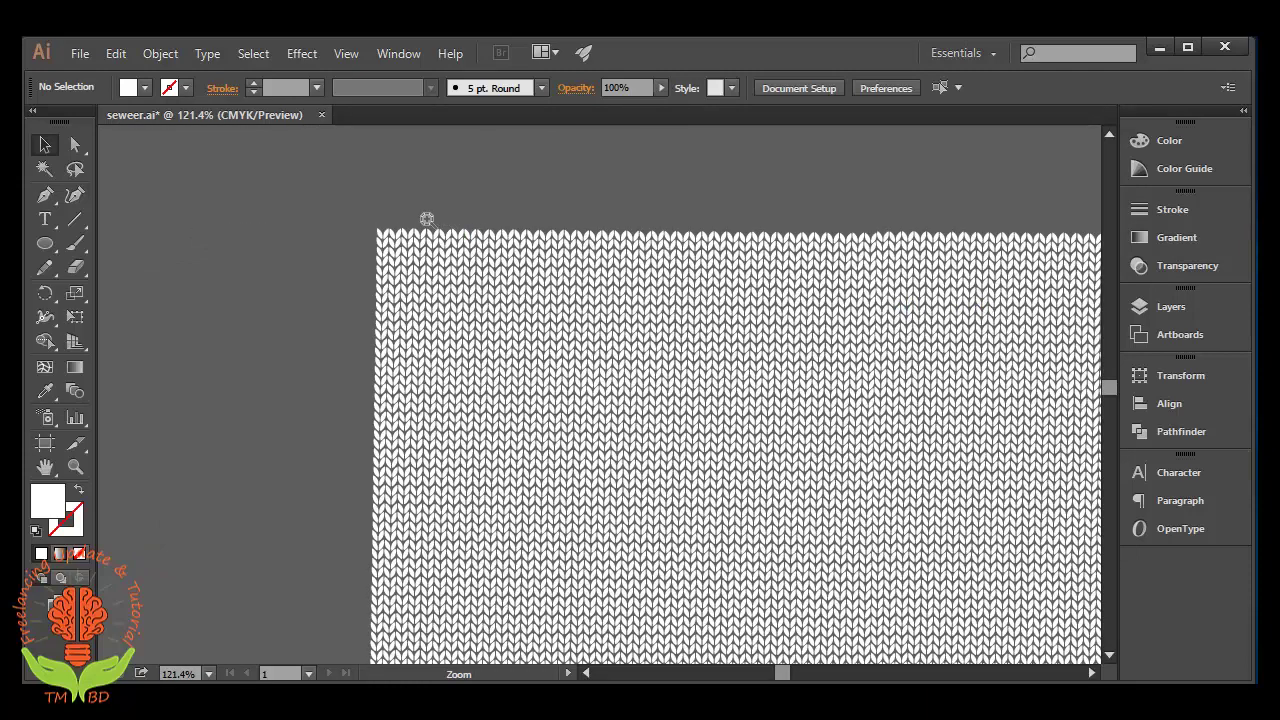
pyautogui.moveTo(426, 218); pyautogui.dragTo(485, 325)
pyautogui.moveTo(764, 408); pyautogui.dragTo(587, 357)
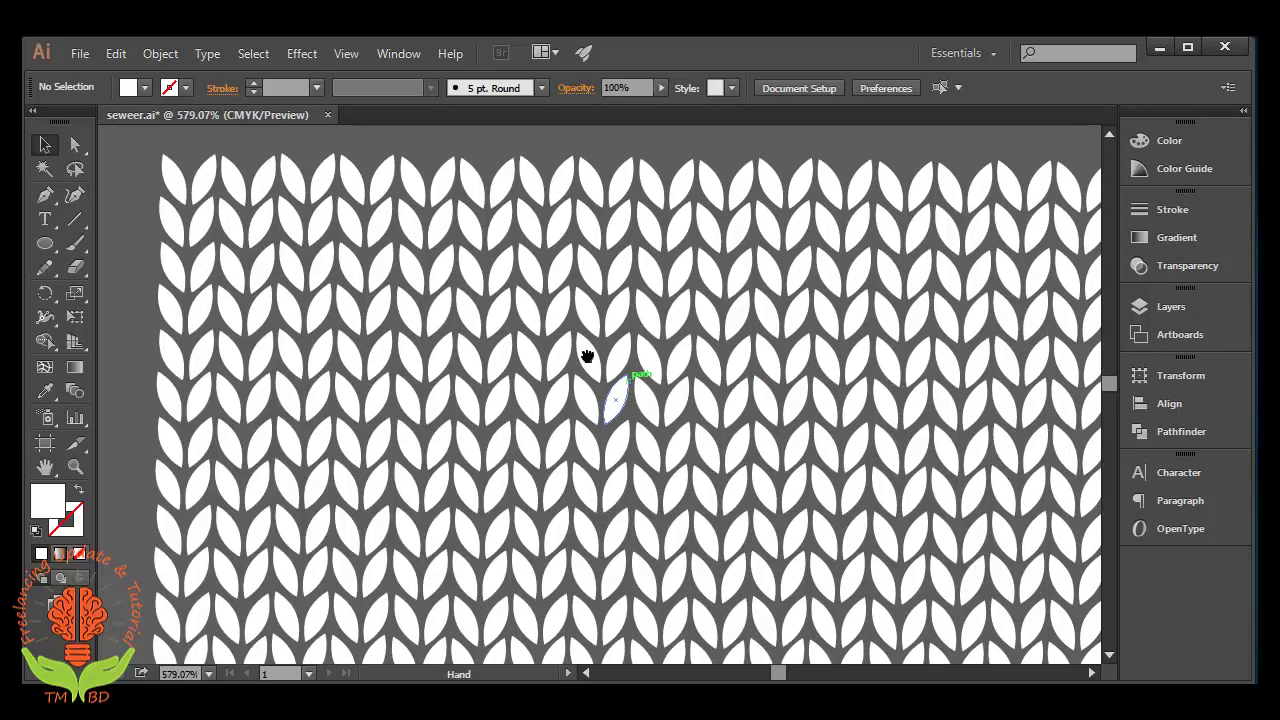
pyautogui.moveTo(808, 413); pyautogui.dragTo(720, 420)
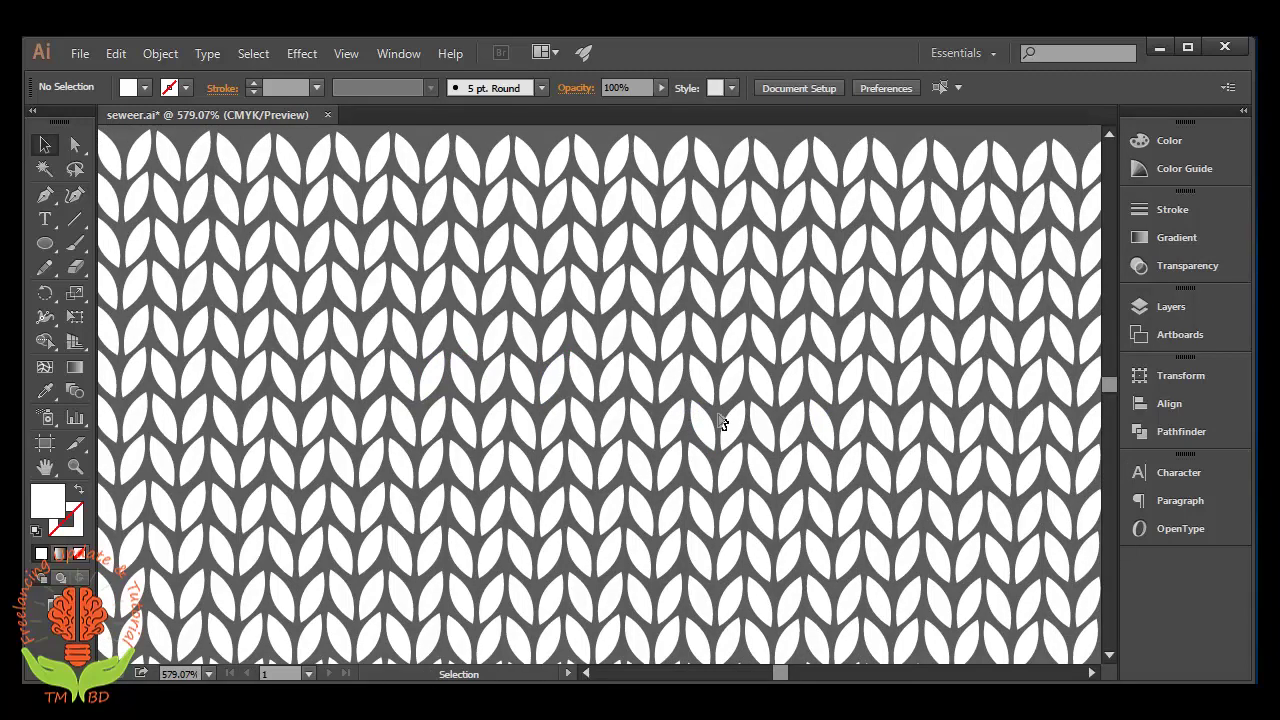
pyautogui.hotkey('ctrl', '-')
pyautogui.hotkey('ctrl', '-')
pyautogui.hotkey('ctrl', '-')
pyautogui.hotkey('ctrl', '-')
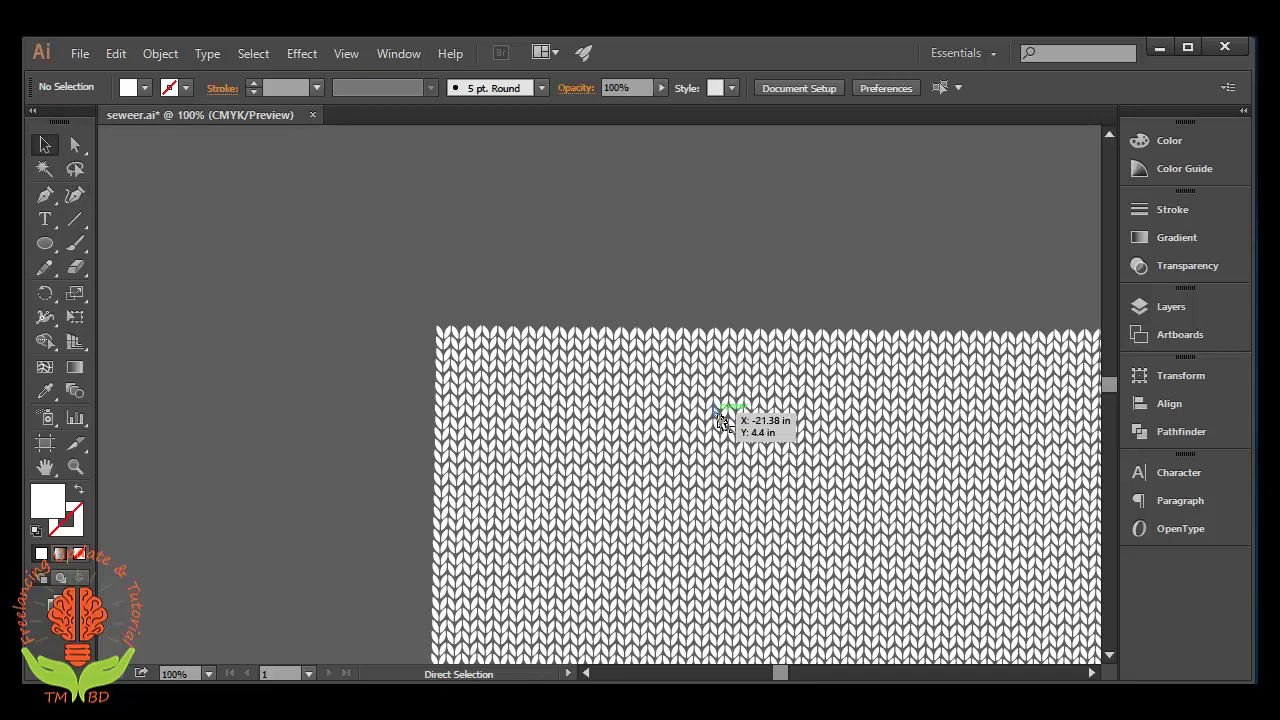
pyautogui.hotkey('ctrl', '-')
pyautogui.hotkey('ctrl', '-')
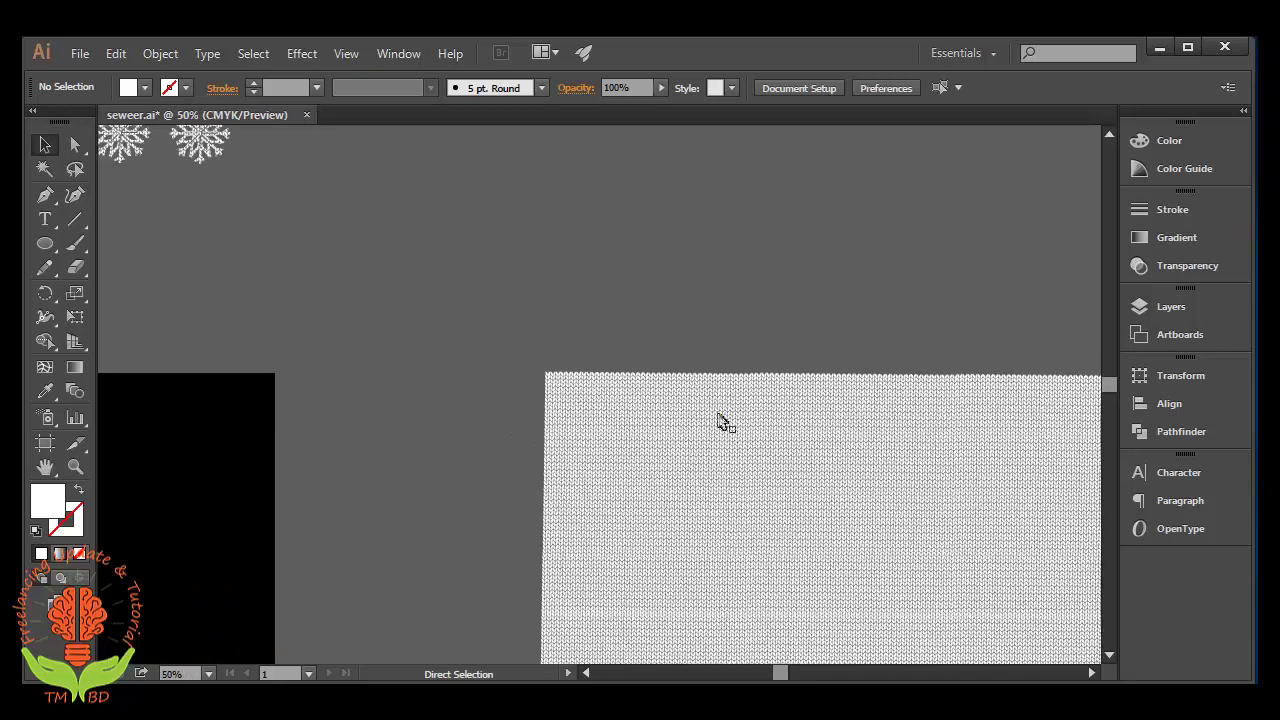
pyautogui.moveTo(463, 363)
pyautogui.mouseDown()
pyautogui.moveTo(740, 329)
pyautogui.moveTo(611, 402)
pyautogui.mouseUp()
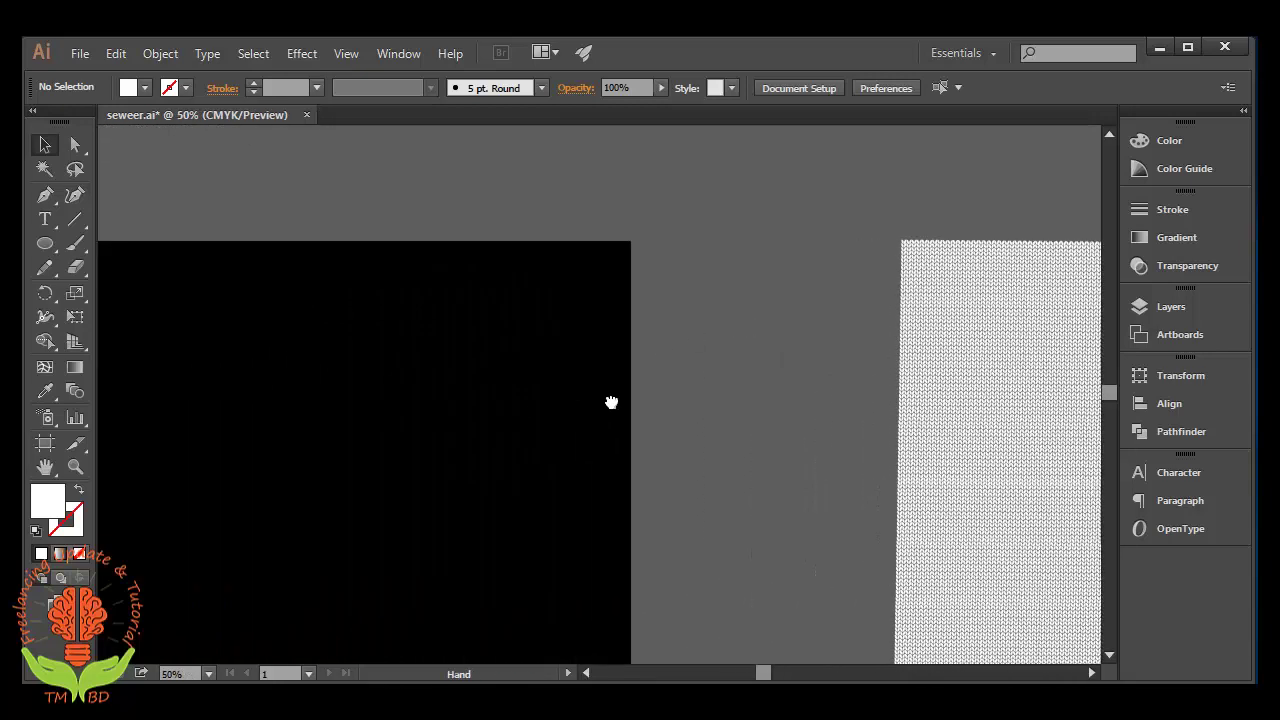
pyautogui.moveTo(286, 401); pyautogui.dragTo(820, 347)
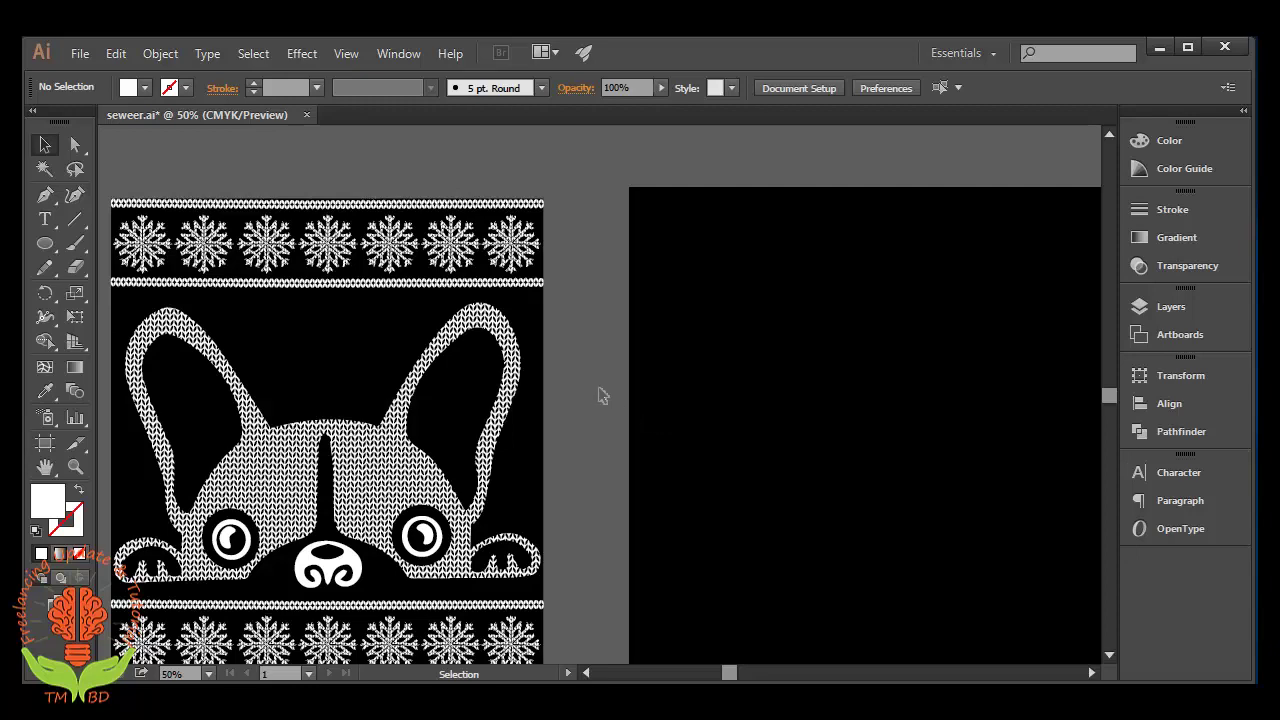
pyautogui.moveTo(195, 436); pyautogui.dragTo(646, 432)
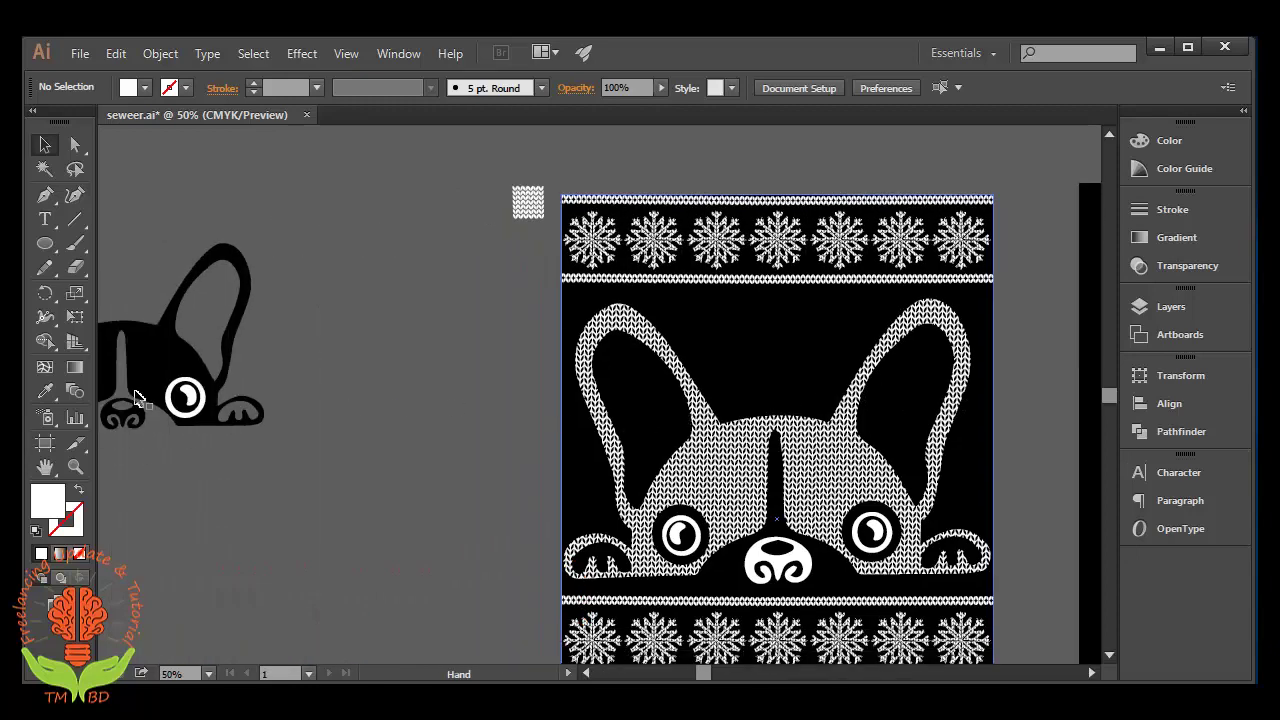
# Step: Drag the black bulldog onto the empty black artboard and nudge it into position
pyautogui.click(152, 372)
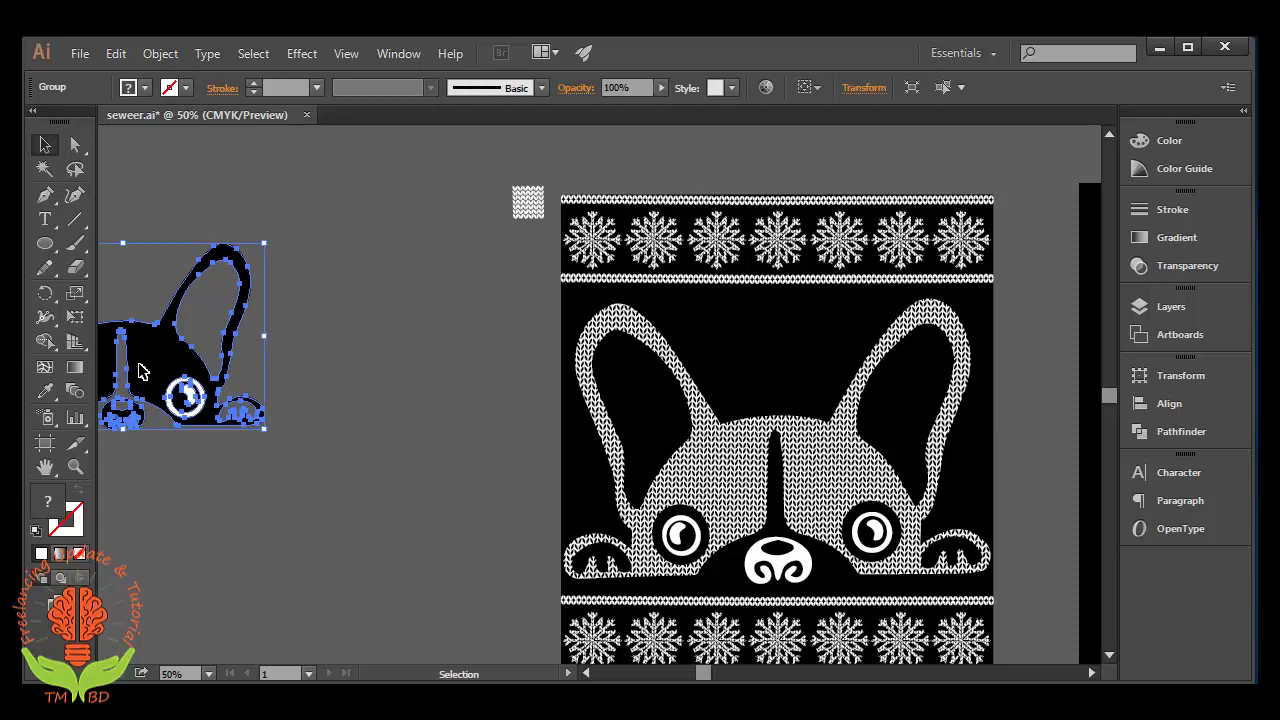
pyautogui.moveTo(144, 372)
pyautogui.mouseDown()
pyautogui.moveTo(348, 346)
pyautogui.moveTo(985, 338)
pyautogui.moveTo(367, 319)
pyautogui.moveTo(675, 420)
pyautogui.moveTo(662, 441)
pyautogui.mouseUp()
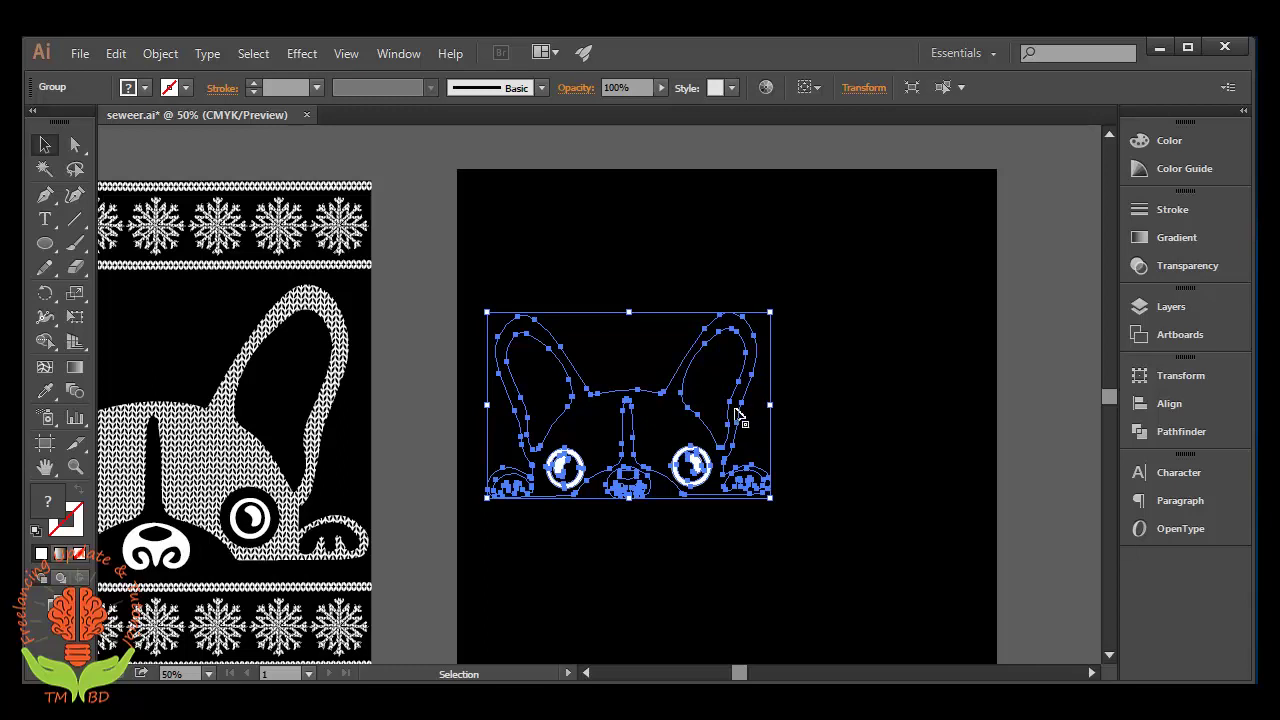
pyautogui.scroll(-1, 720, 425)
pyautogui.scroll(-1, 710, 424)
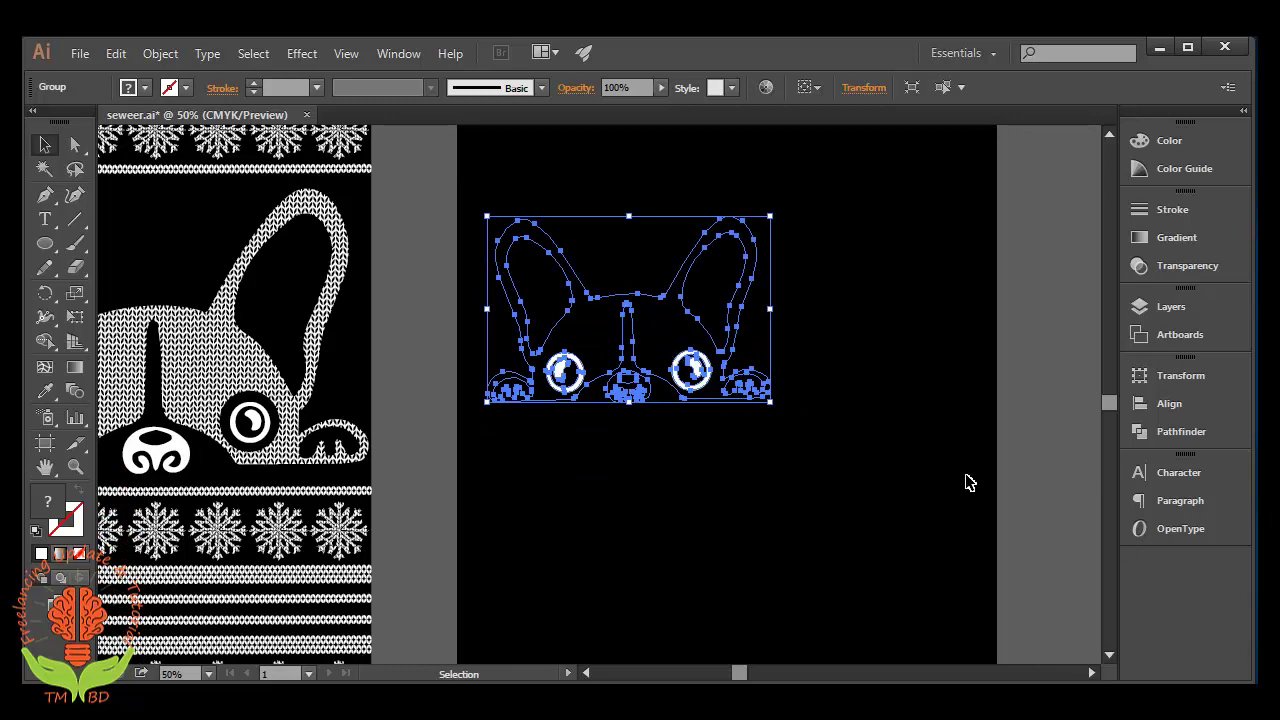
pyautogui.moveTo(664, 336); pyautogui.dragTo(646, 335)
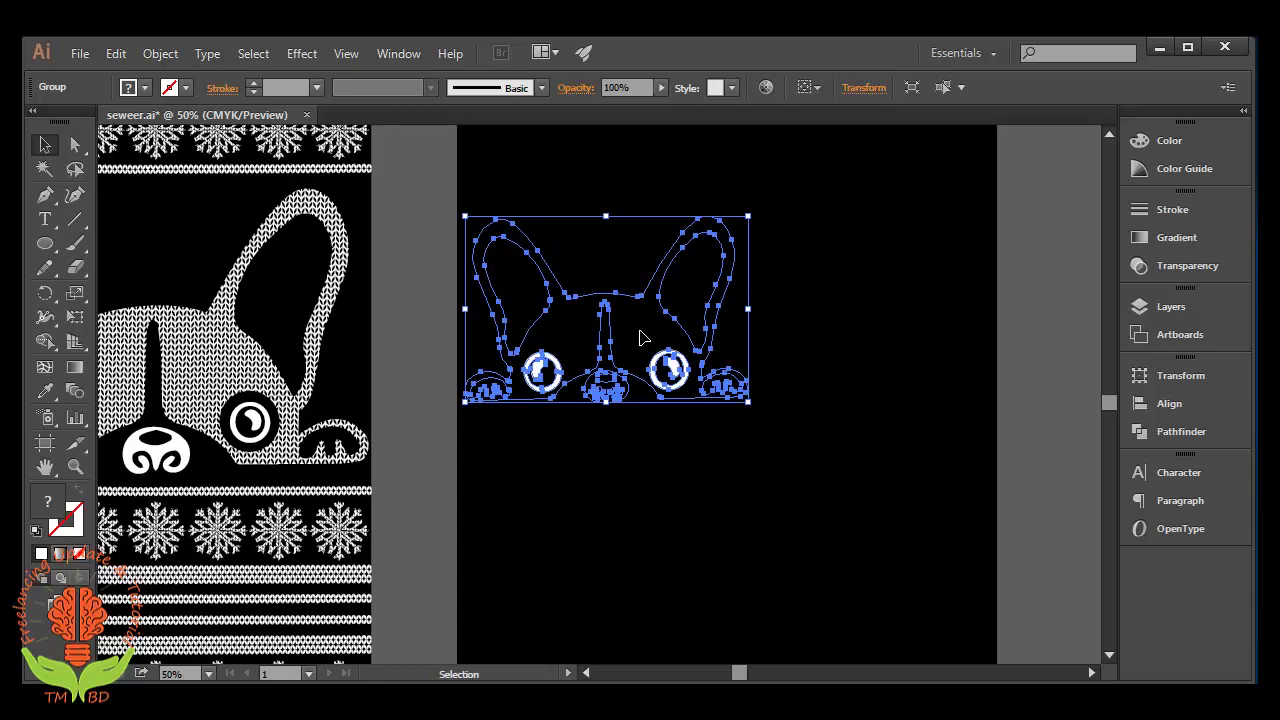
pyautogui.moveTo(646, 338); pyautogui.dragTo(636, 341)
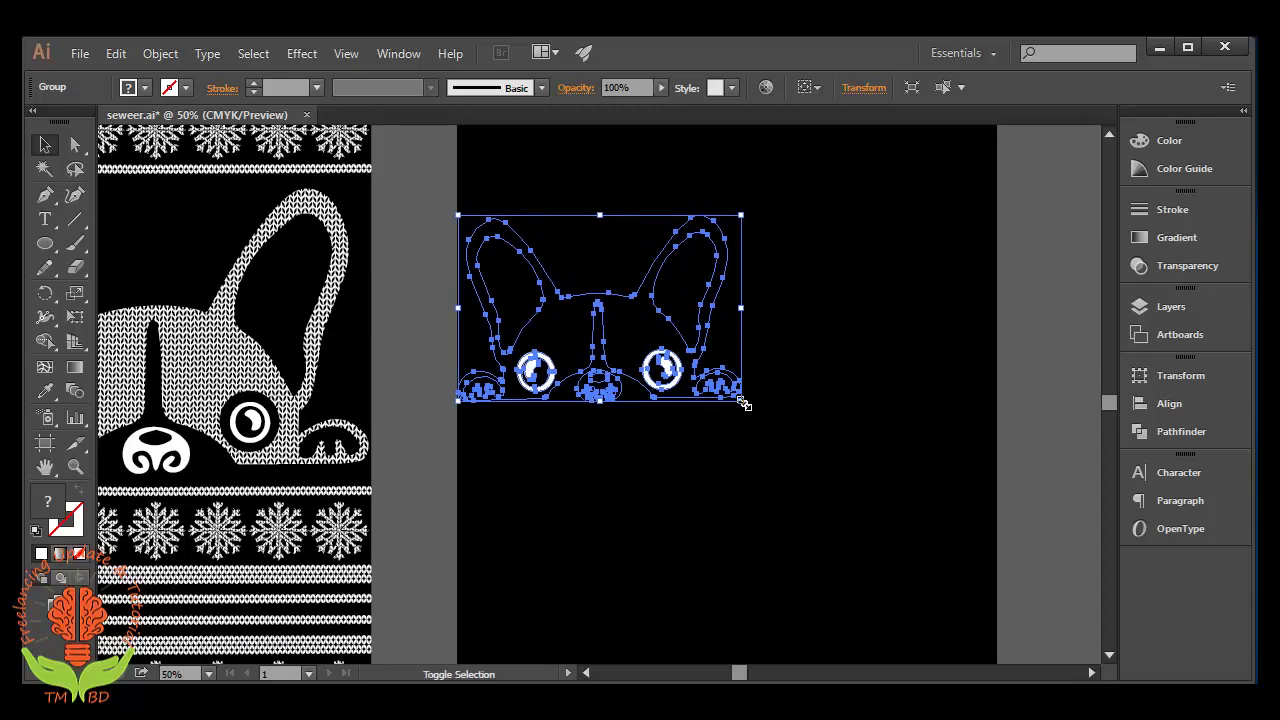
# Step: Scale the bulldog up to span the artboard width, then zoom out to see the other artboards
pyautogui.moveTo(741, 399); pyautogui.dragTo(994, 578)
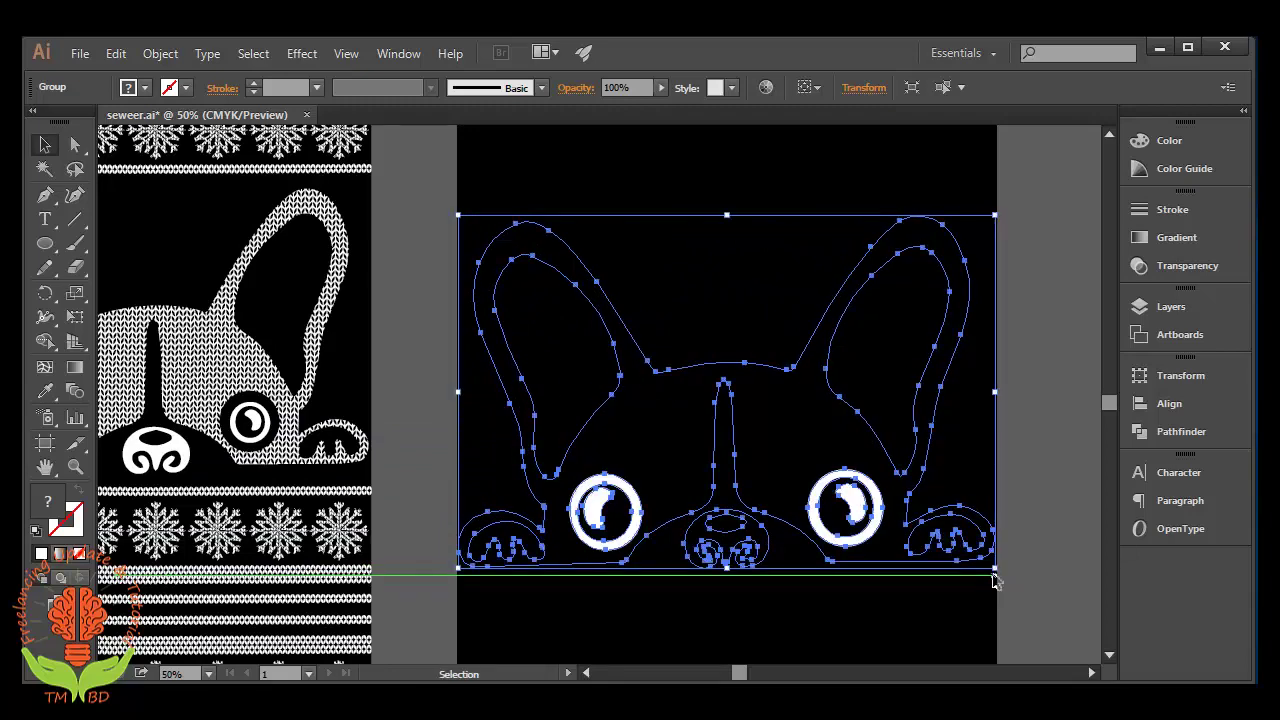
pyautogui.click(1036, 515)
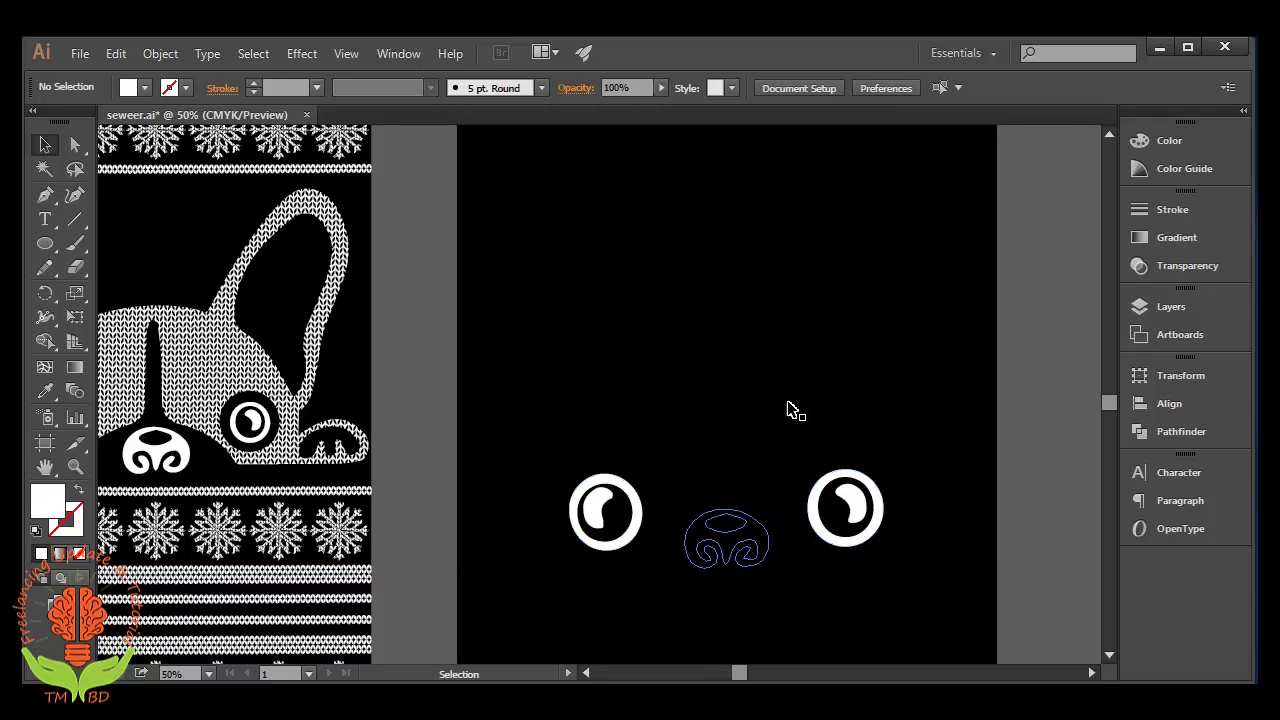
pyautogui.moveTo(1040, 321); pyautogui.dragTo(506, 564)
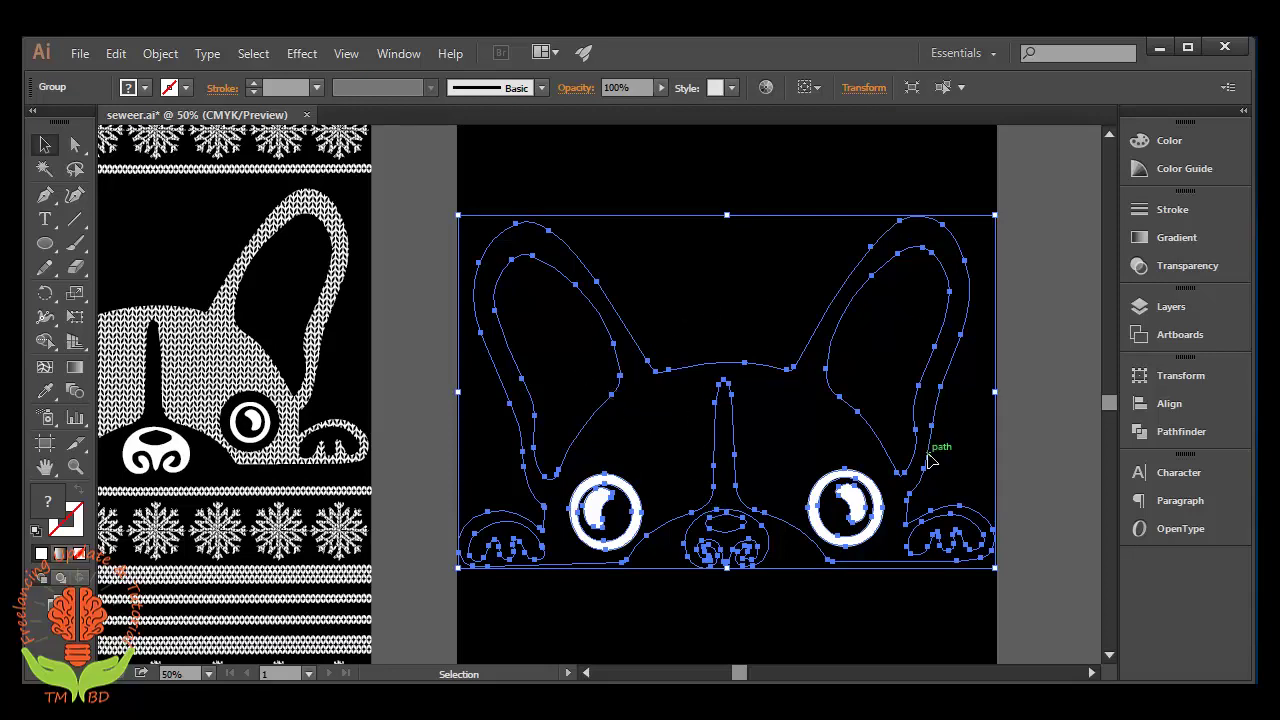
pyautogui.hotkey('ctrl', '-')
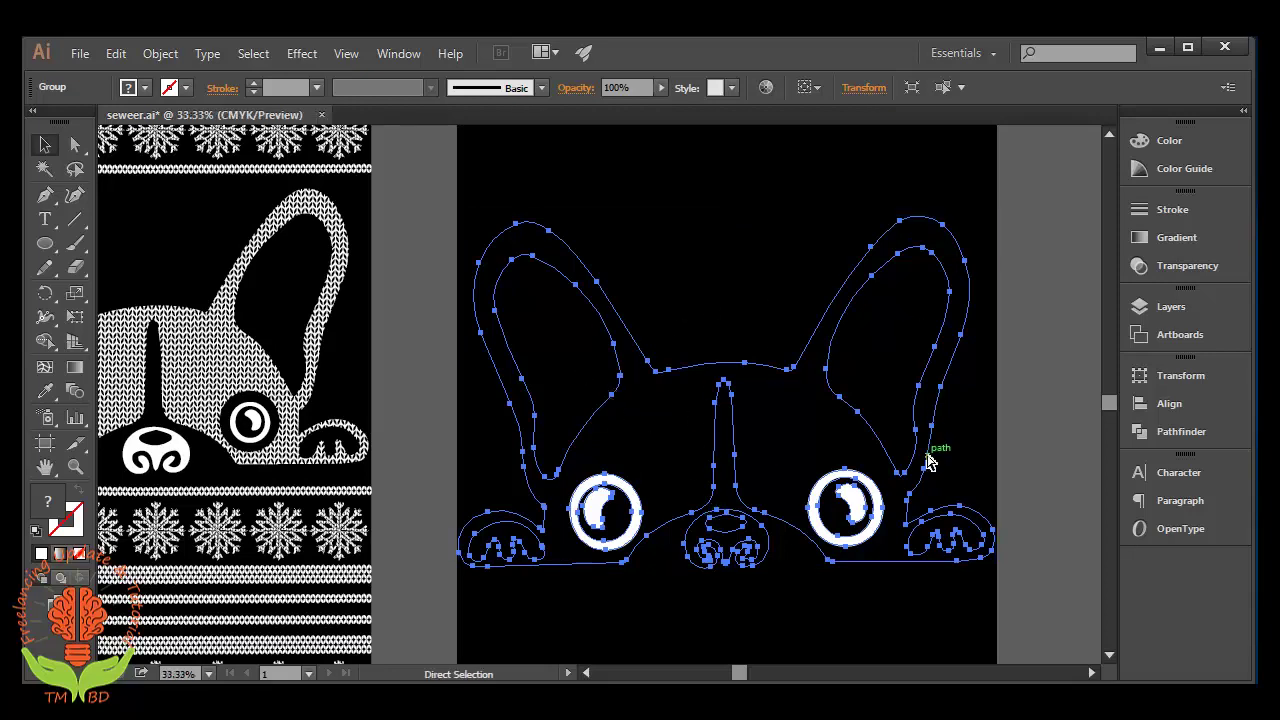
pyautogui.hotkey('ctrl', '-')
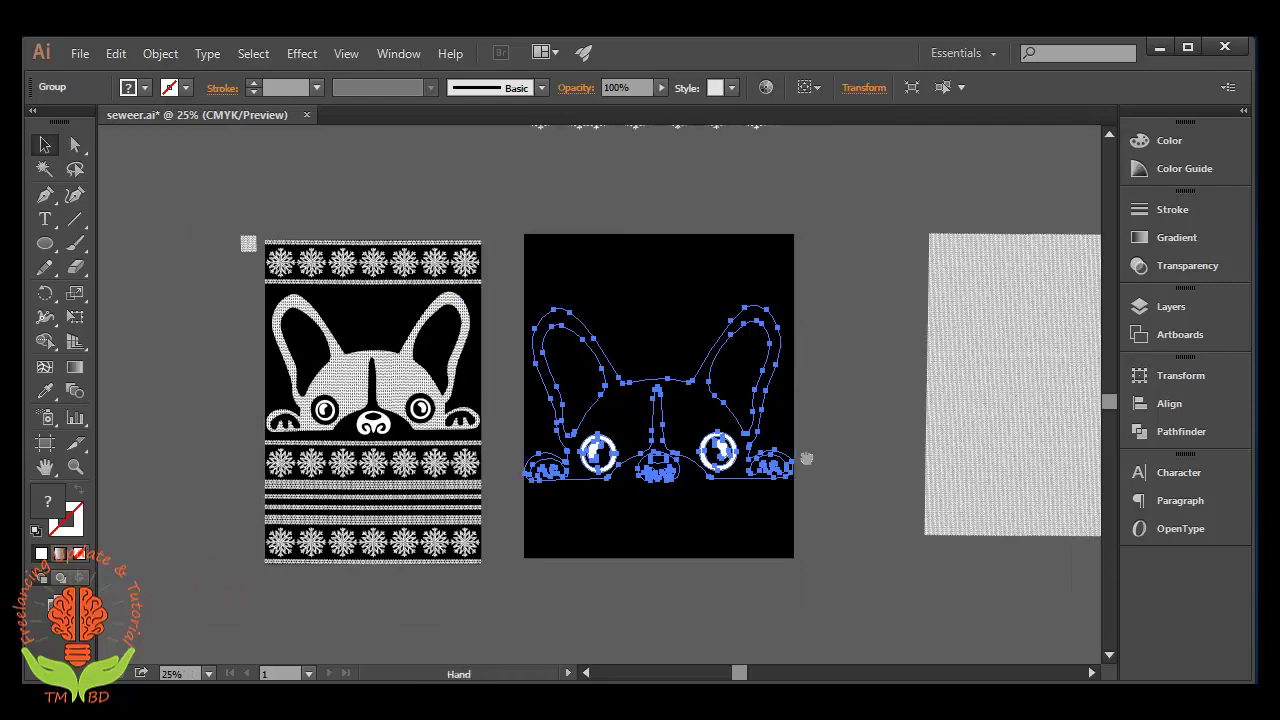
pyautogui.moveTo(926, 454); pyautogui.dragTo(524, 528)
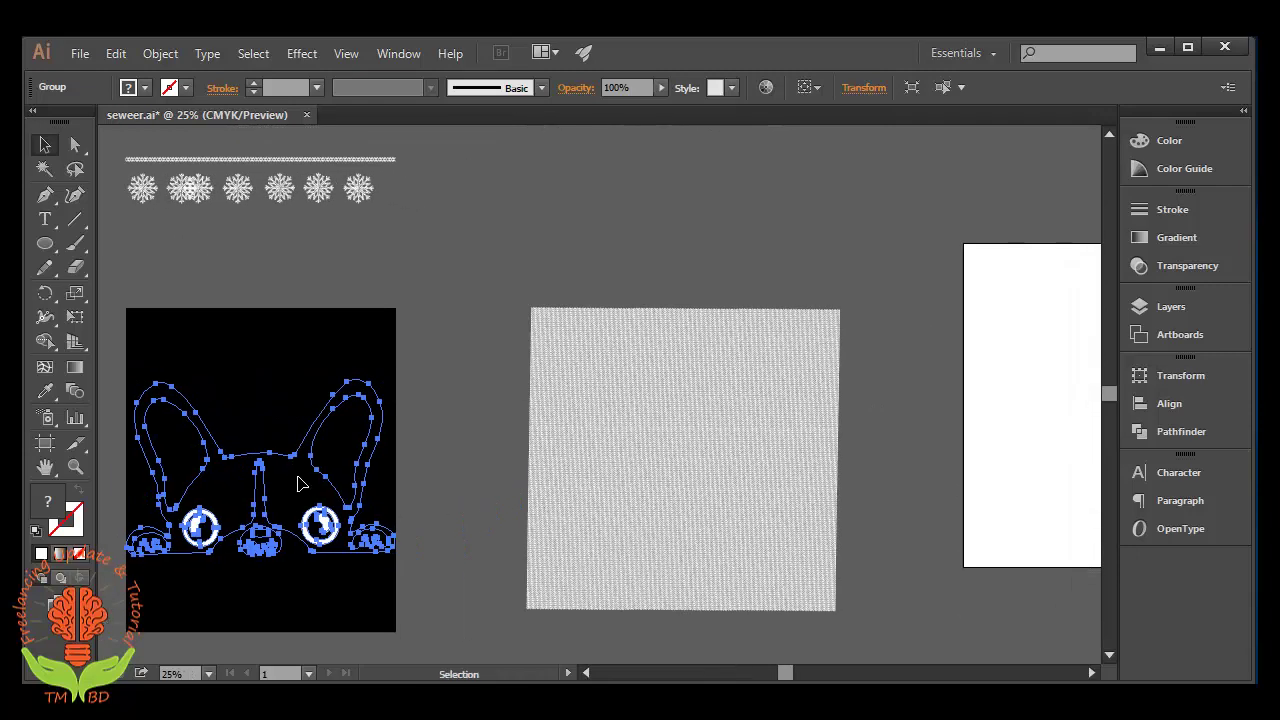
# Step: Move the black bulldog group off the artboard to sit just above the knit texture square
pyautogui.click(300, 480)
pyautogui.moveTo(300, 474)
pyautogui.mouseDown()
pyautogui.moveTo(650, 178)
pyautogui.moveTo(712, 214)
pyautogui.mouseUp()
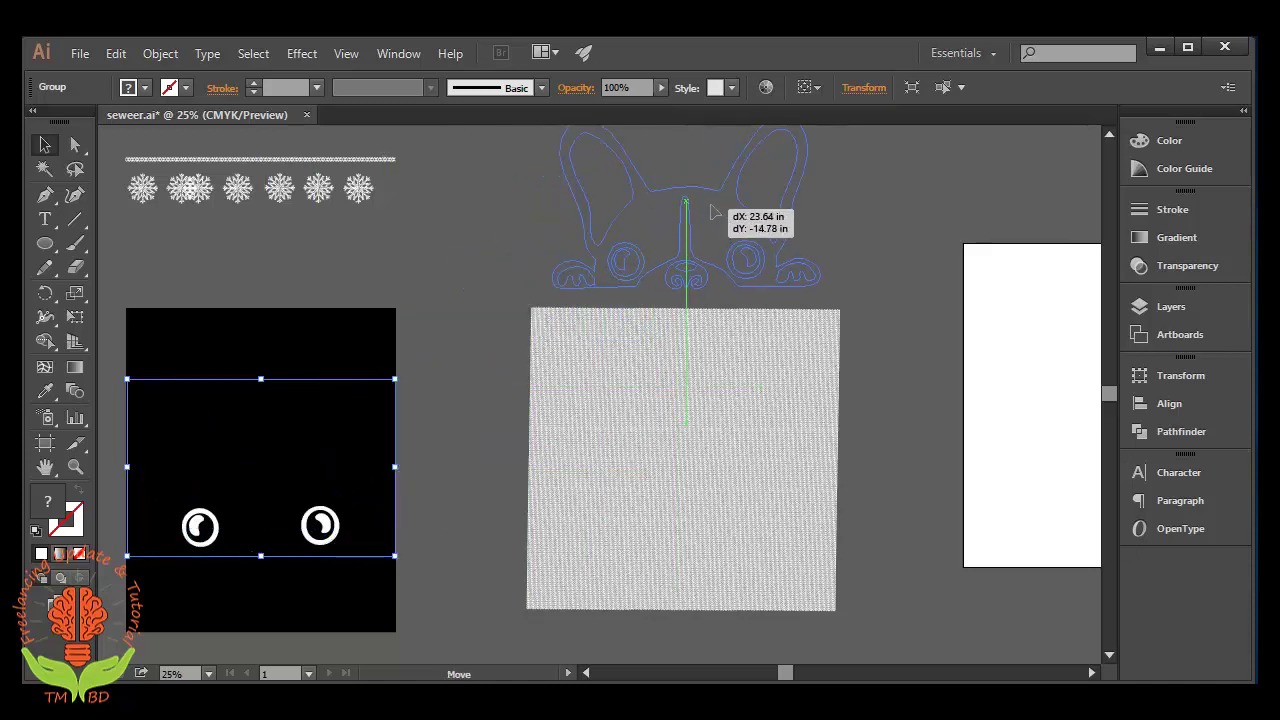
pyautogui.moveTo(712, 213); pyautogui.dragTo(714, 207)
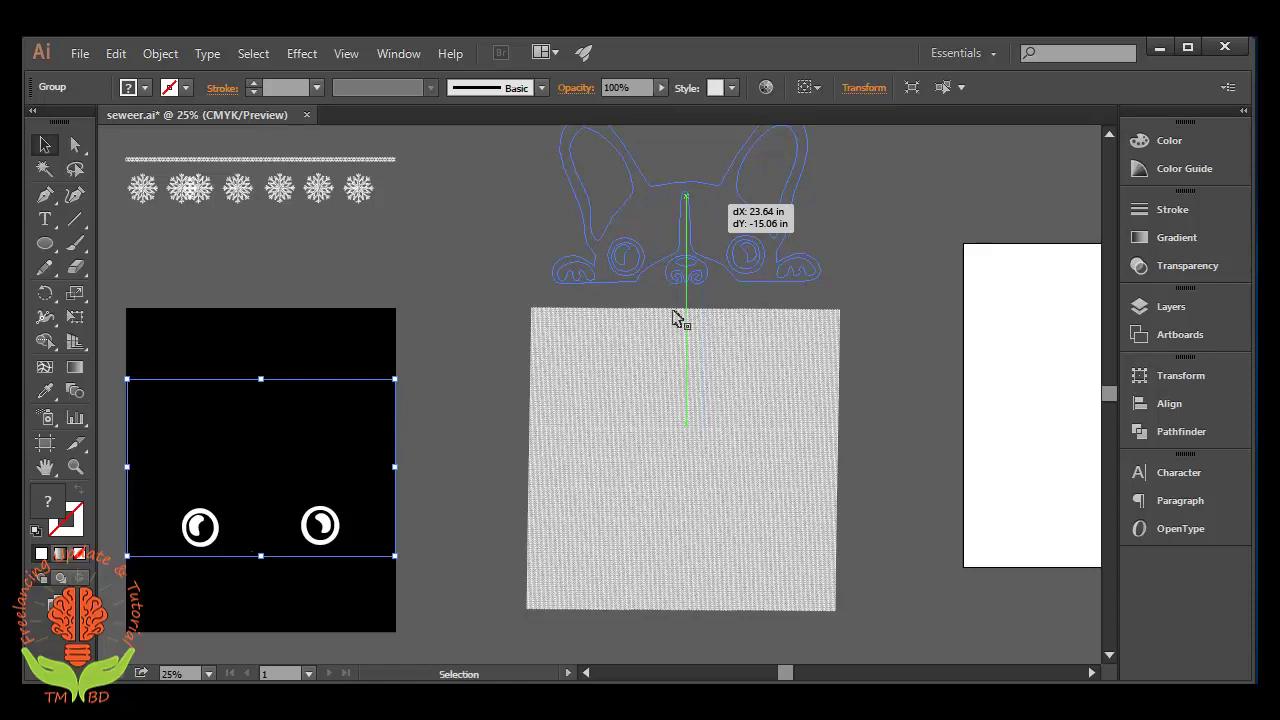
pyautogui.moveTo(646, 320); pyautogui.dragTo(409, 337)
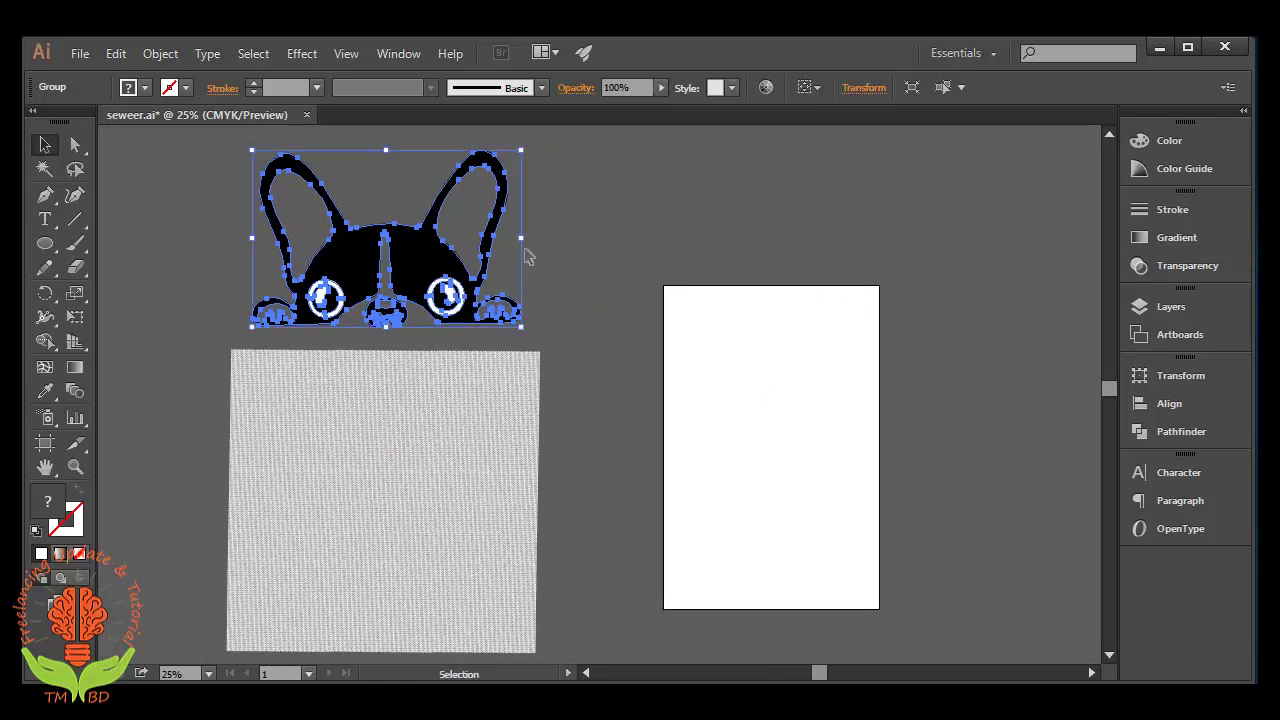
pyautogui.click(528, 257)
# Step: Ungroup the bulldog artwork from its right-click menu
pyautogui.rightClick(430, 248)
pyautogui.click(397, 245)
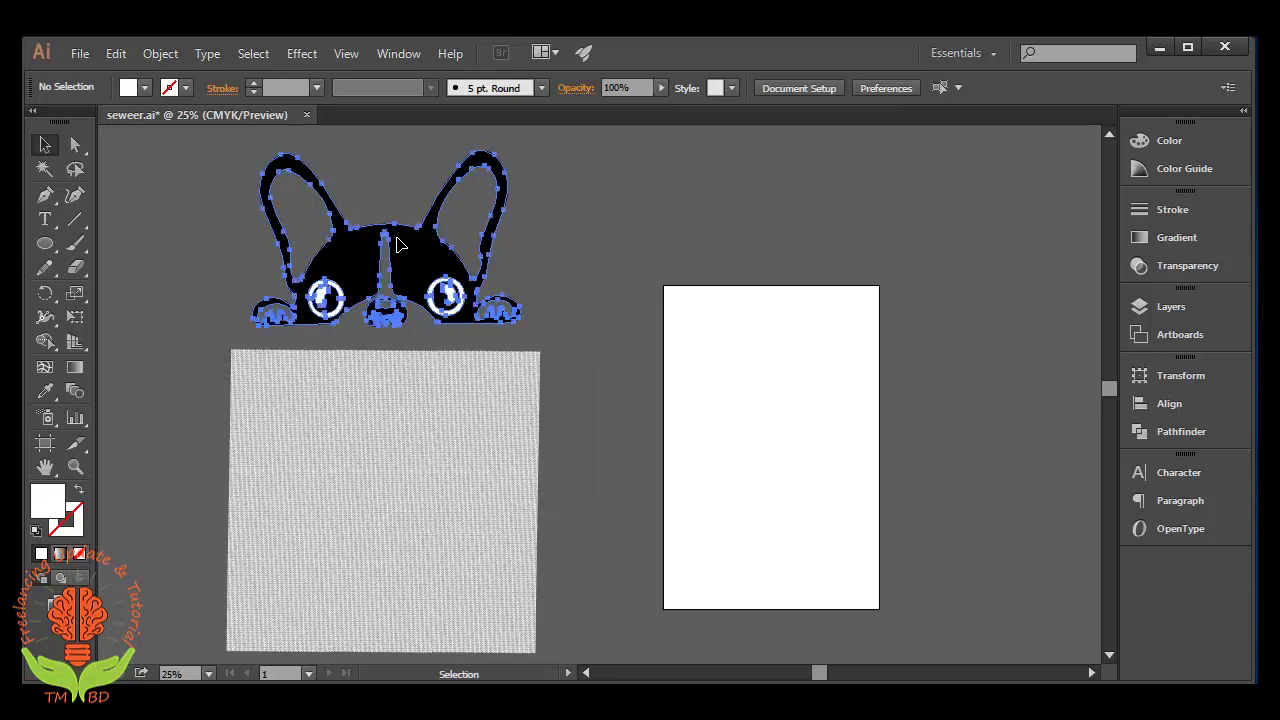
pyautogui.rightClick(400, 244)
pyautogui.click(457, 357)
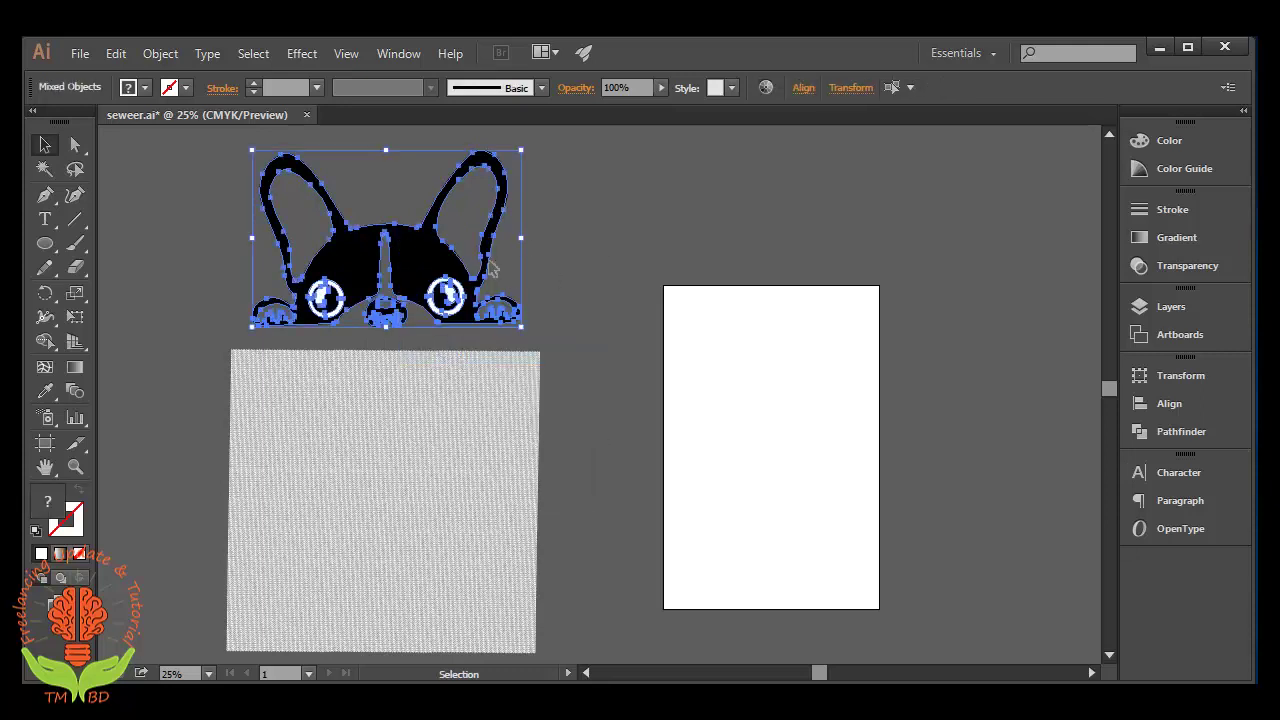
pyautogui.click(452, 300)
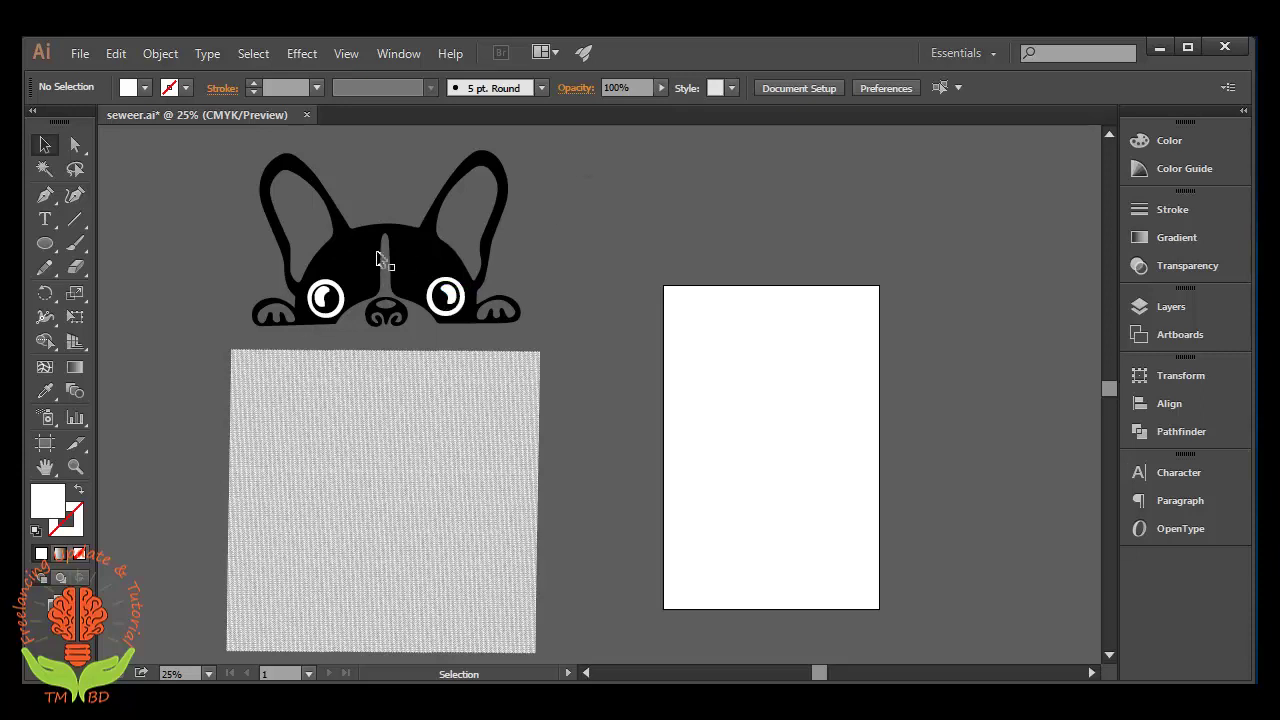
# Step: Drag the bulldog's head shape away from its eyes and nose
pyautogui.click(420, 254)
pyautogui.moveTo(442, 248)
pyautogui.mouseDown()
pyautogui.moveTo(517, 215)
pyautogui.moveTo(686, 203)
pyautogui.mouseUp()
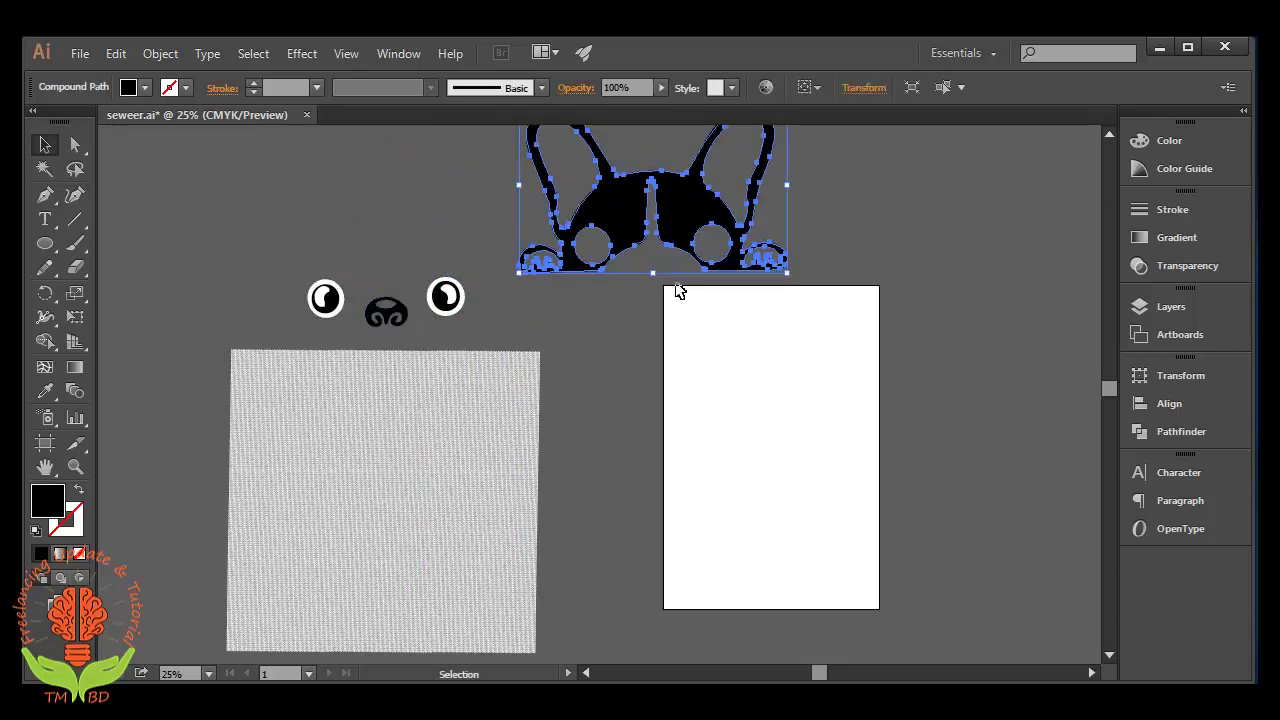
pyautogui.scroll(1, 672, 349)
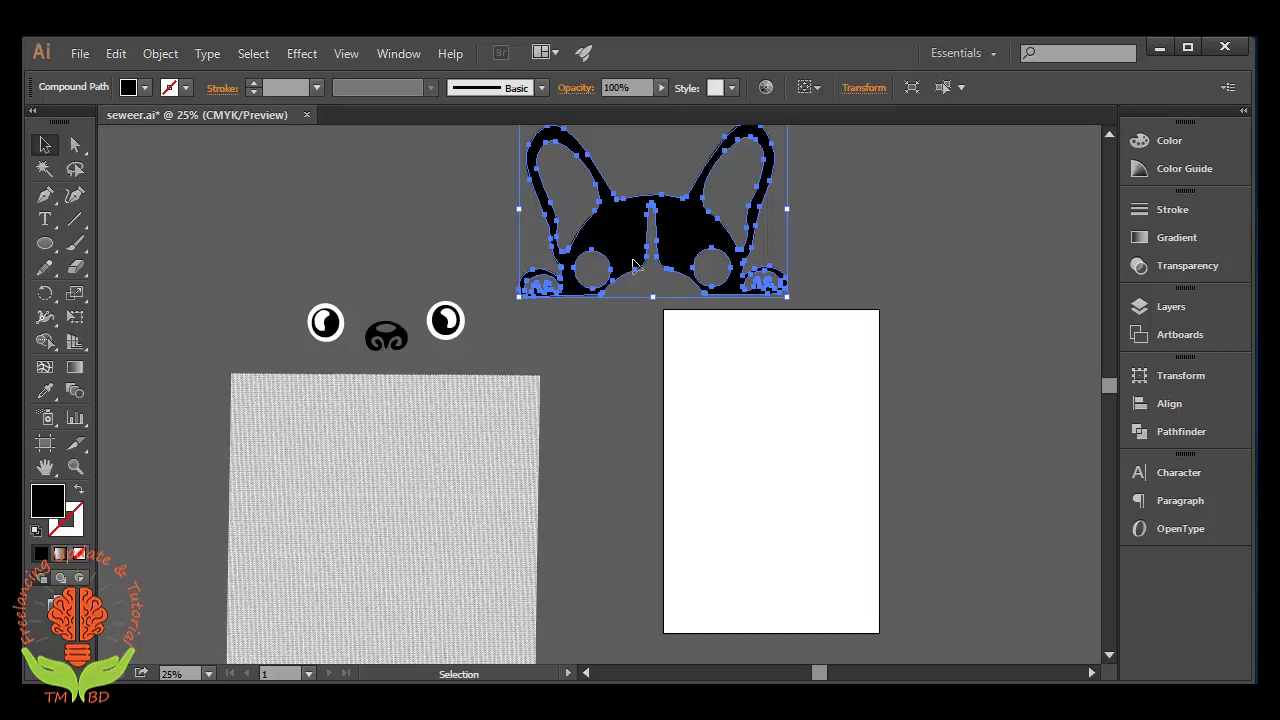
# Step: Fill the separated head shape with white in the Color panel
pyautogui.click(1138, 145)
pyautogui.click(915, 256)
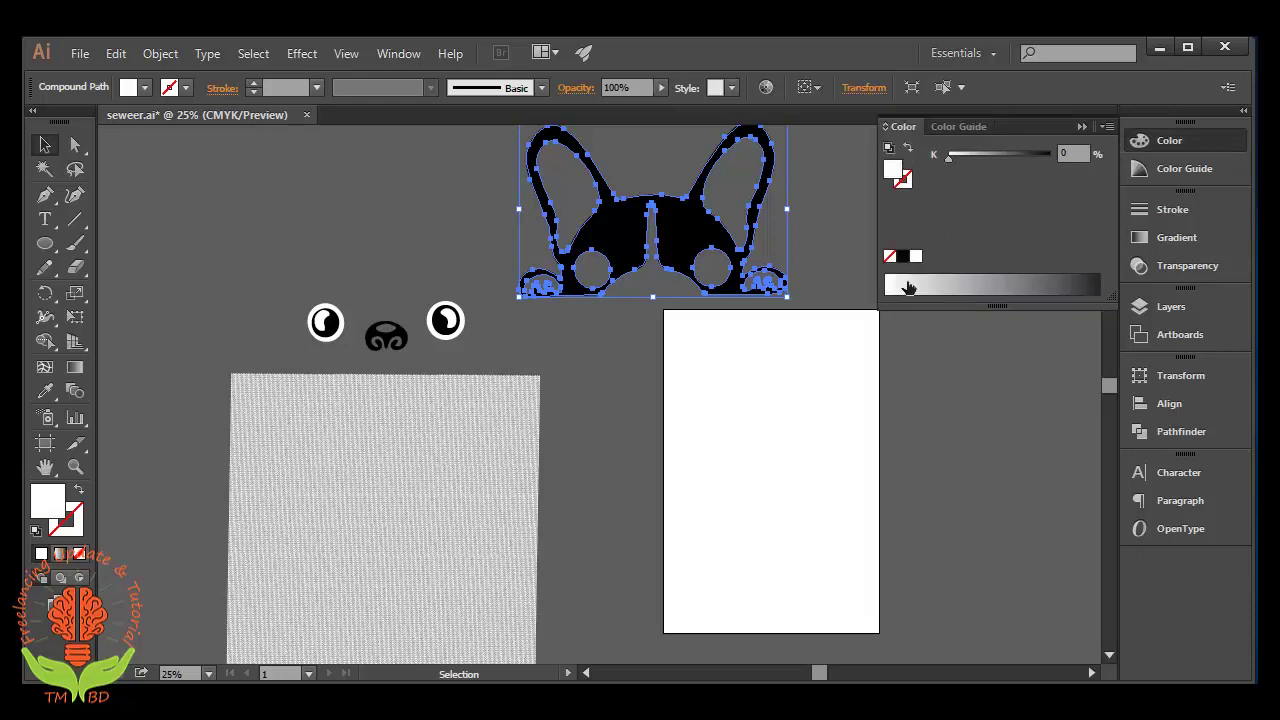
pyautogui.click(700, 306)
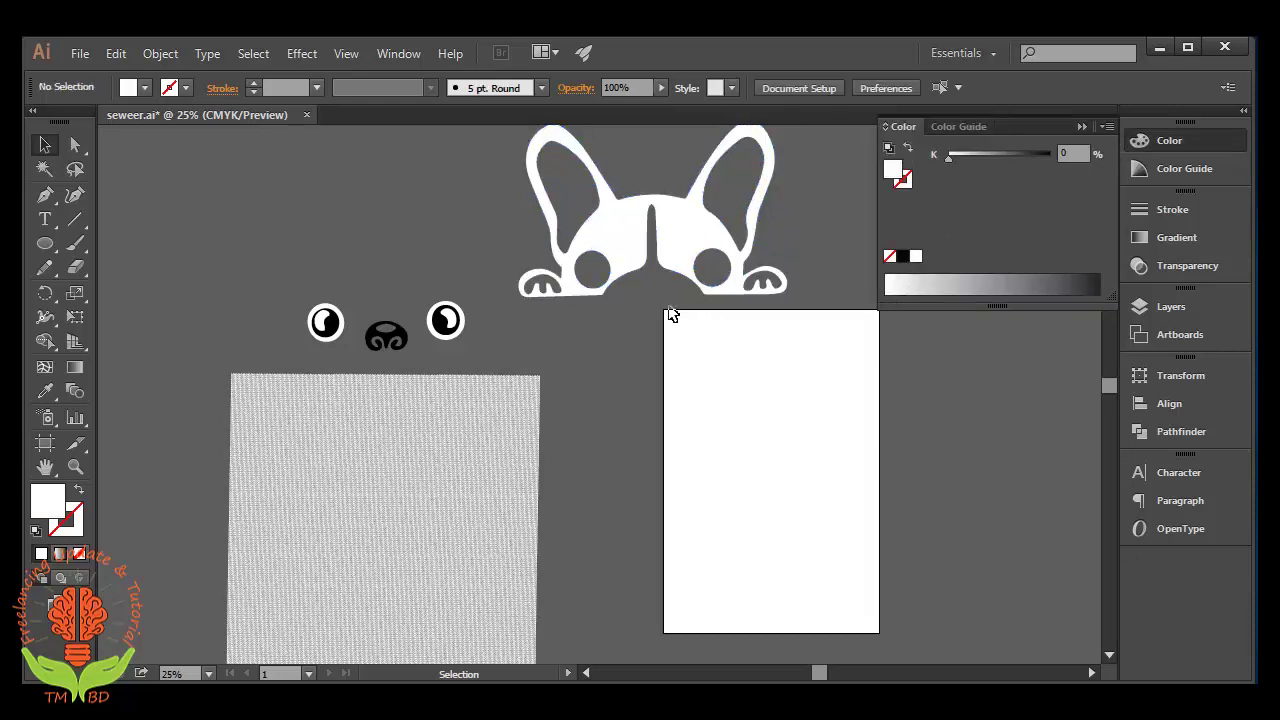
# Step: Nudge the white head down, then move the knit texture's top section over it
pyautogui.moveTo(614, 234); pyautogui.dragTo(614, 245)
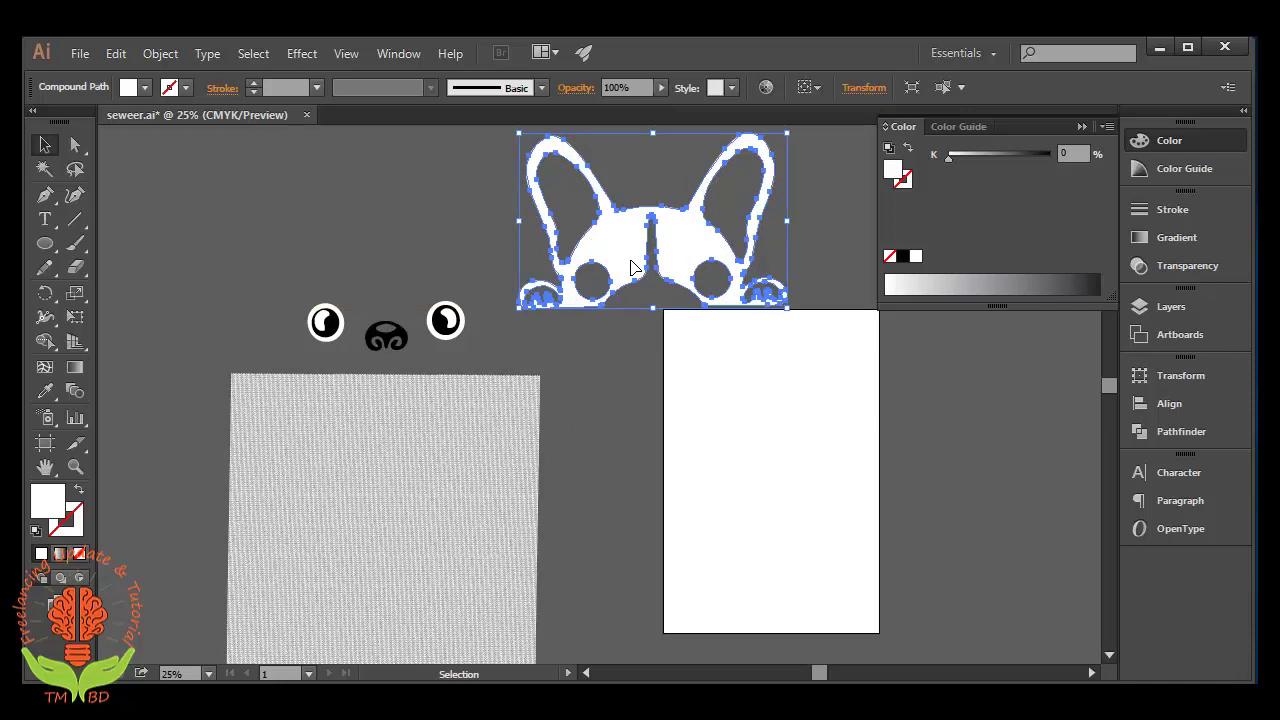
pyautogui.click(1082, 126)
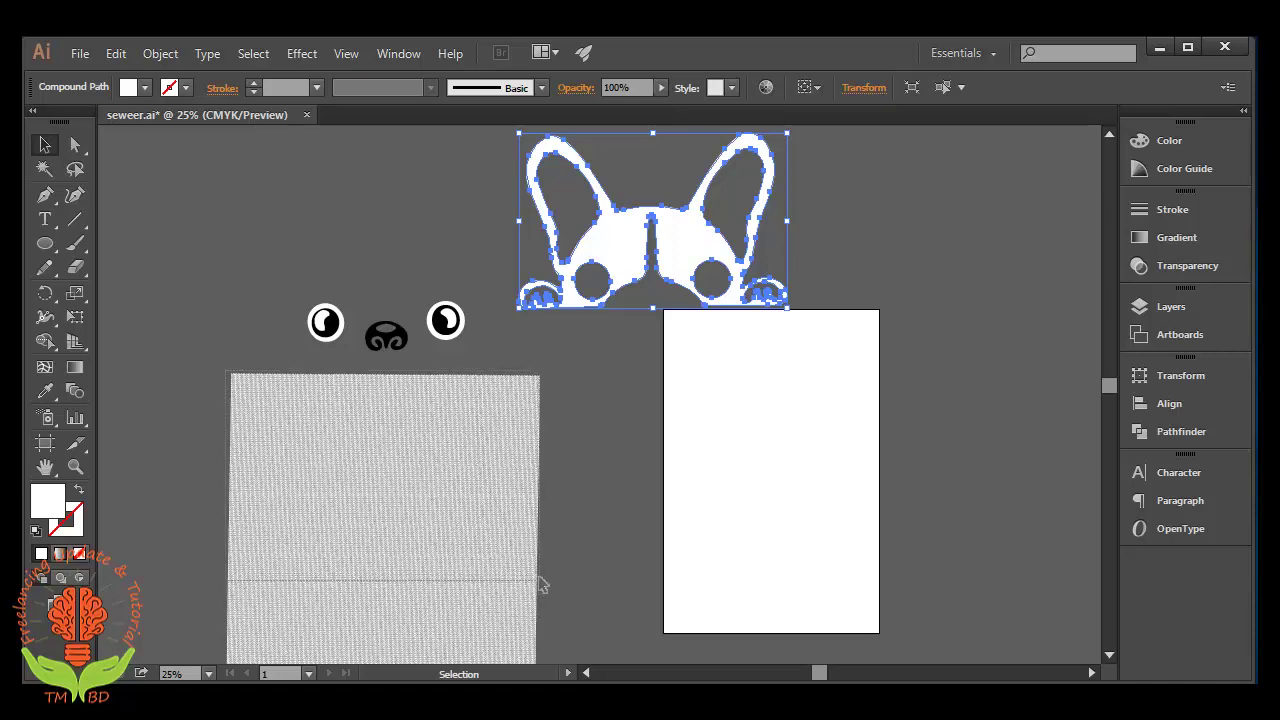
pyautogui.moveTo(541, 585); pyautogui.dragTo(538, 572)
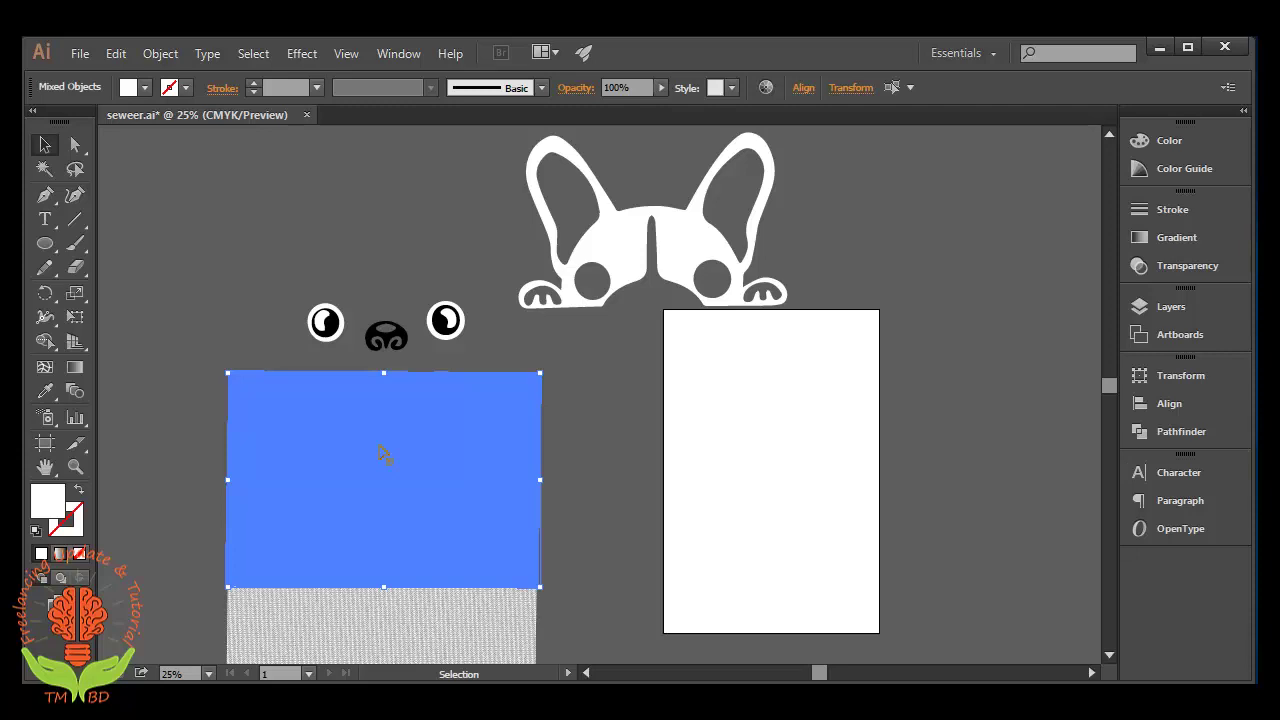
pyautogui.press('a')
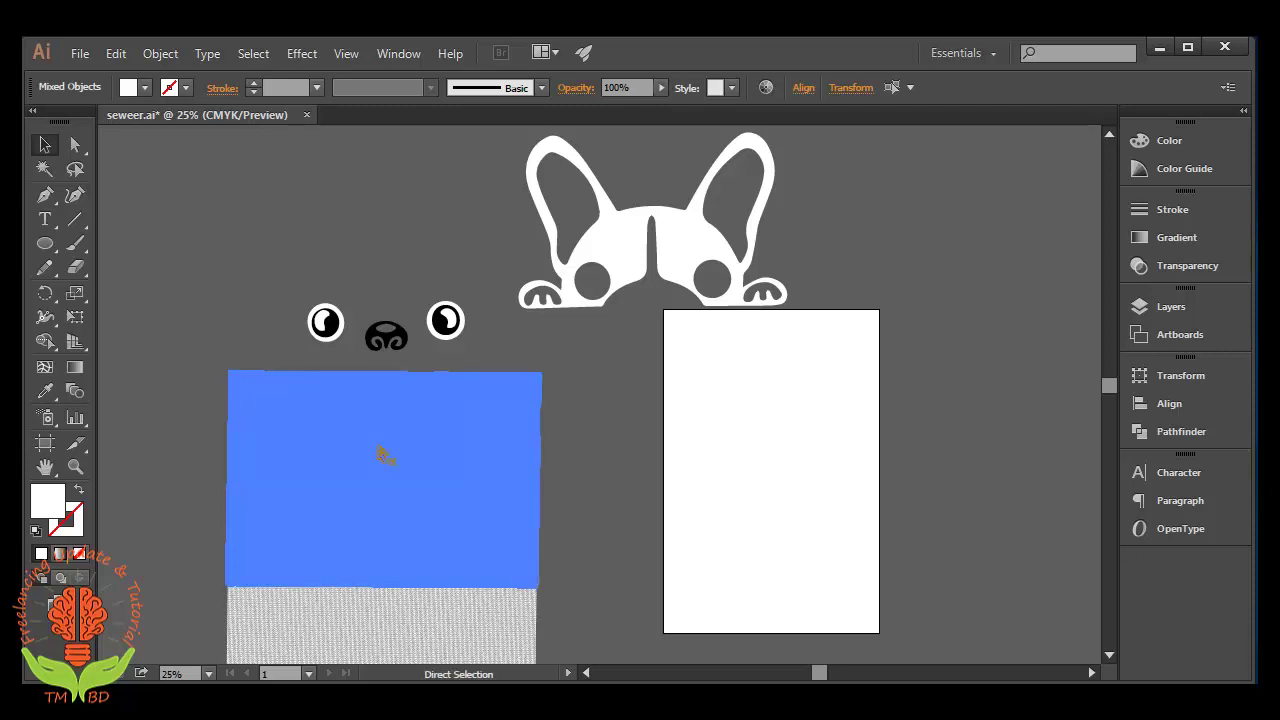
pyautogui.press('v')
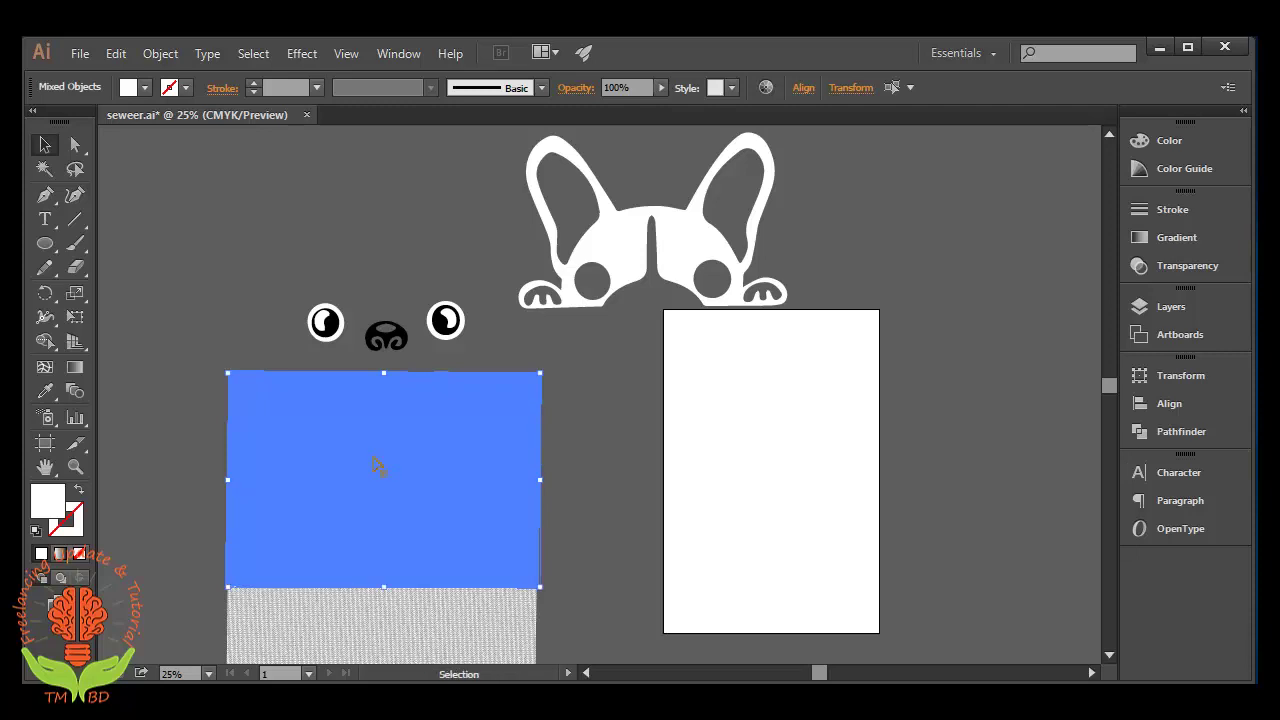
pyautogui.moveTo(464, 451)
pyautogui.mouseDown()
pyautogui.moveTo(641, 312)
pyautogui.moveTo(648, 212)
pyautogui.mouseUp()
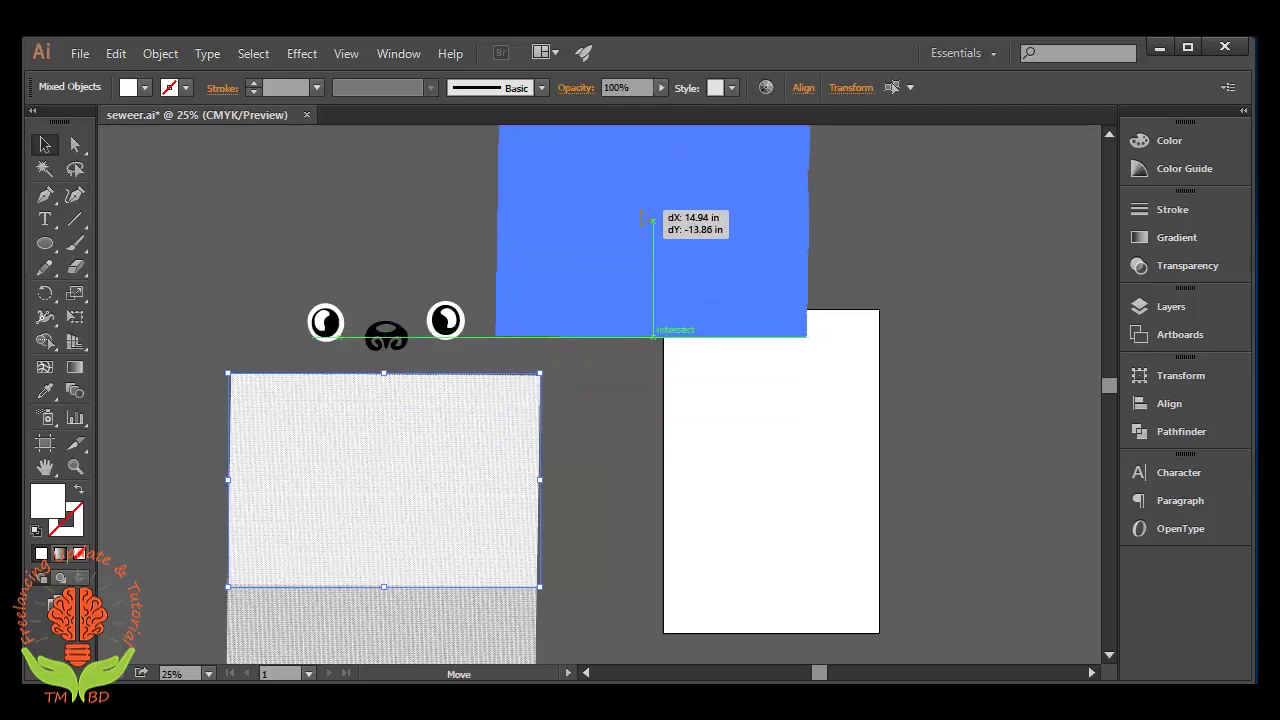
pyautogui.moveTo(648, 212); pyautogui.dragTo(643, 220)
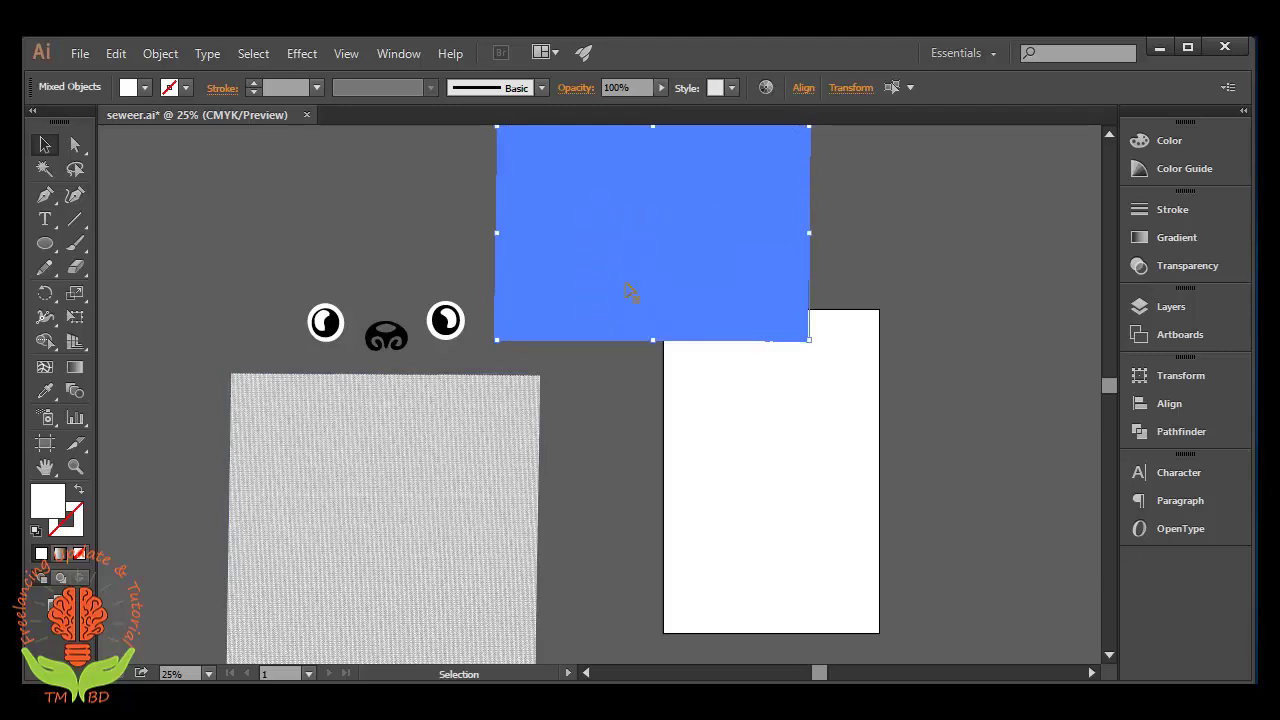
# Step: Group the knit-texture pieces, then marquee-select them together with the white dog head
pyautogui.rightClick(607, 218)
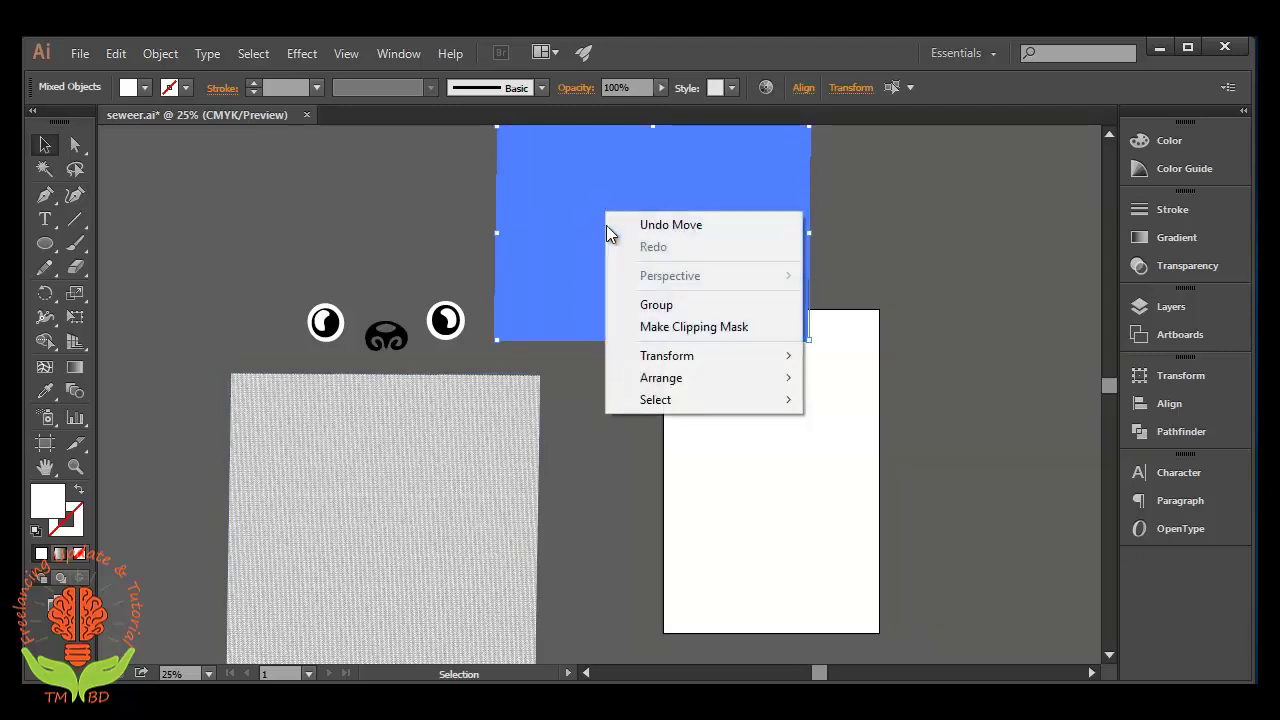
pyautogui.click(620, 303)
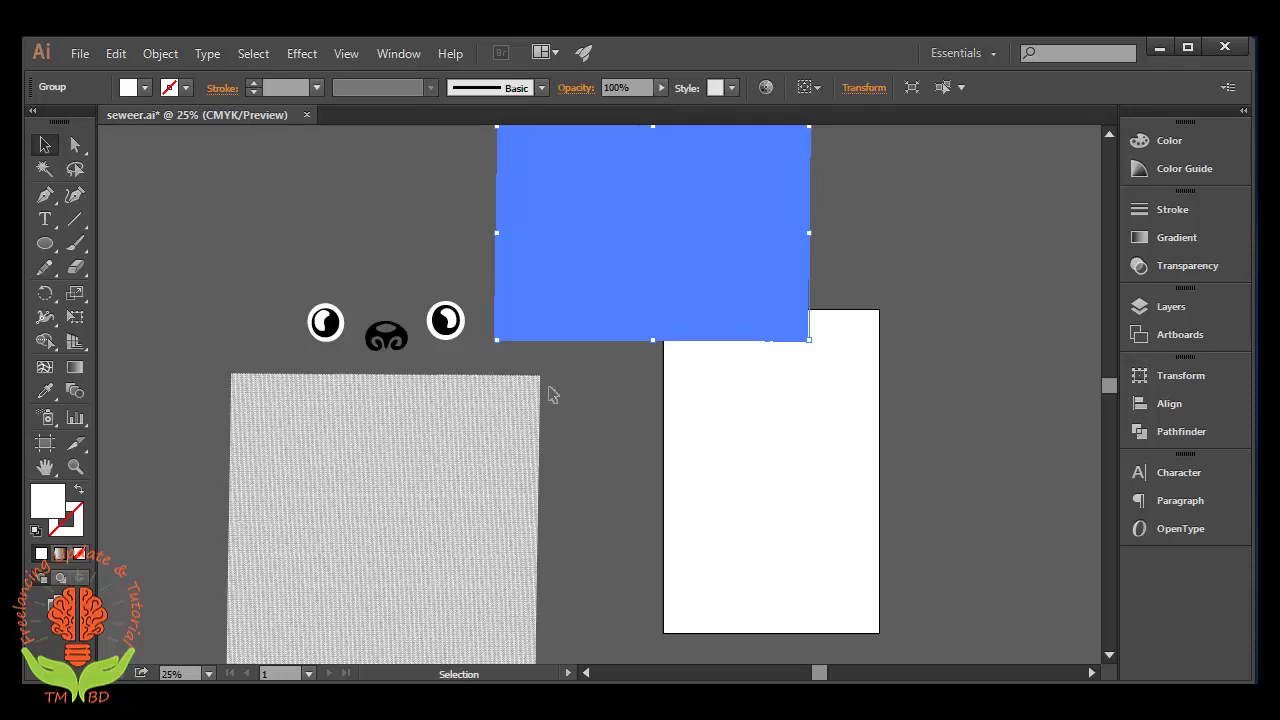
pyautogui.click(881, 220)
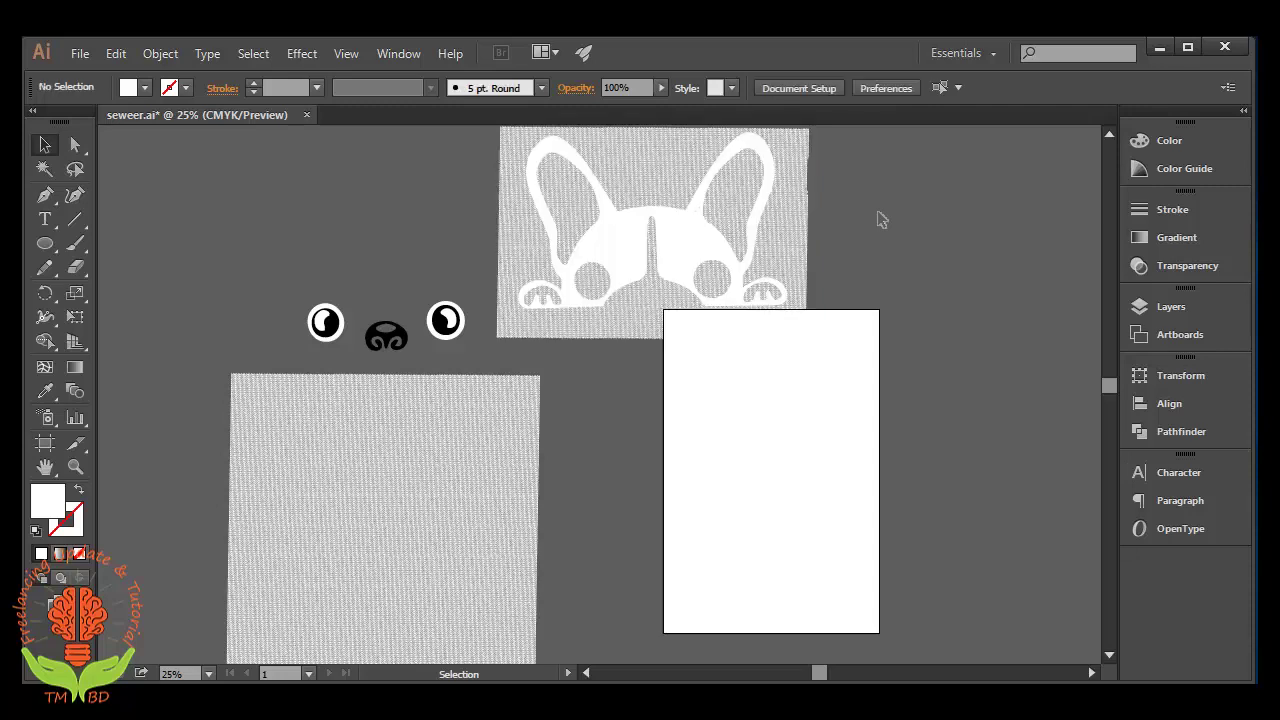
pyautogui.click(640, 156)
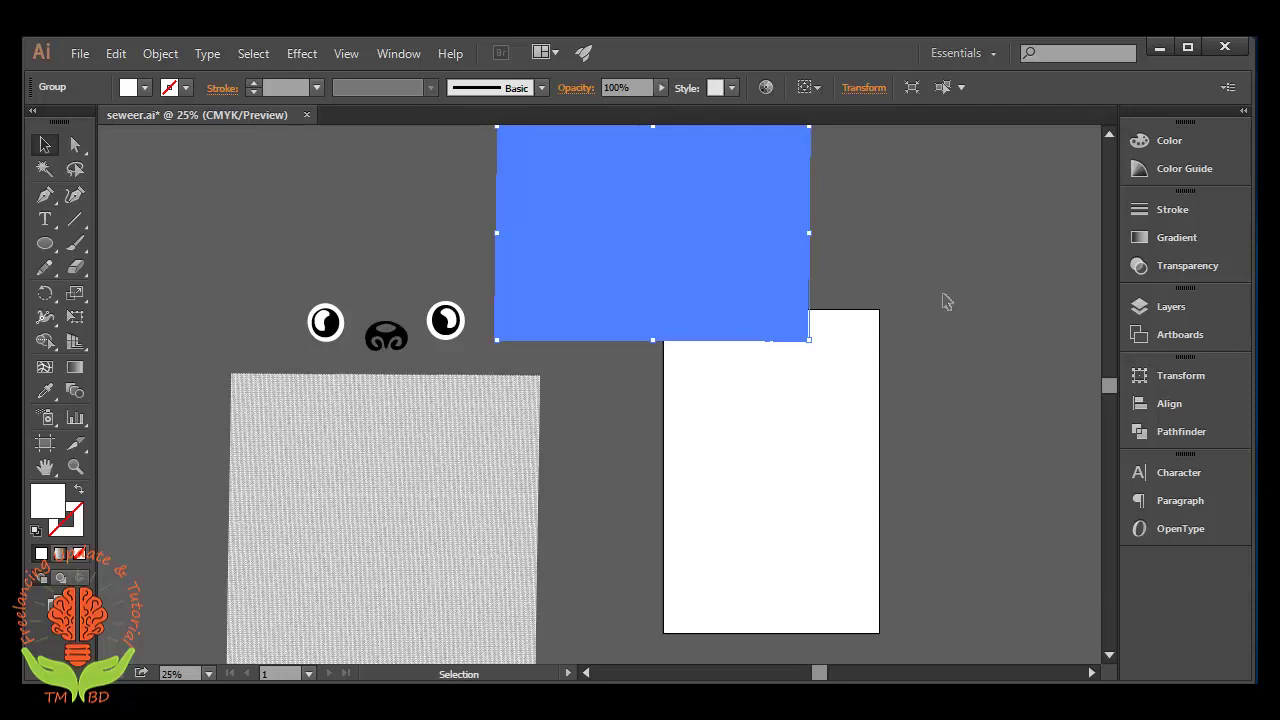
pyautogui.press('ctrl')
pyautogui.press('Delete')
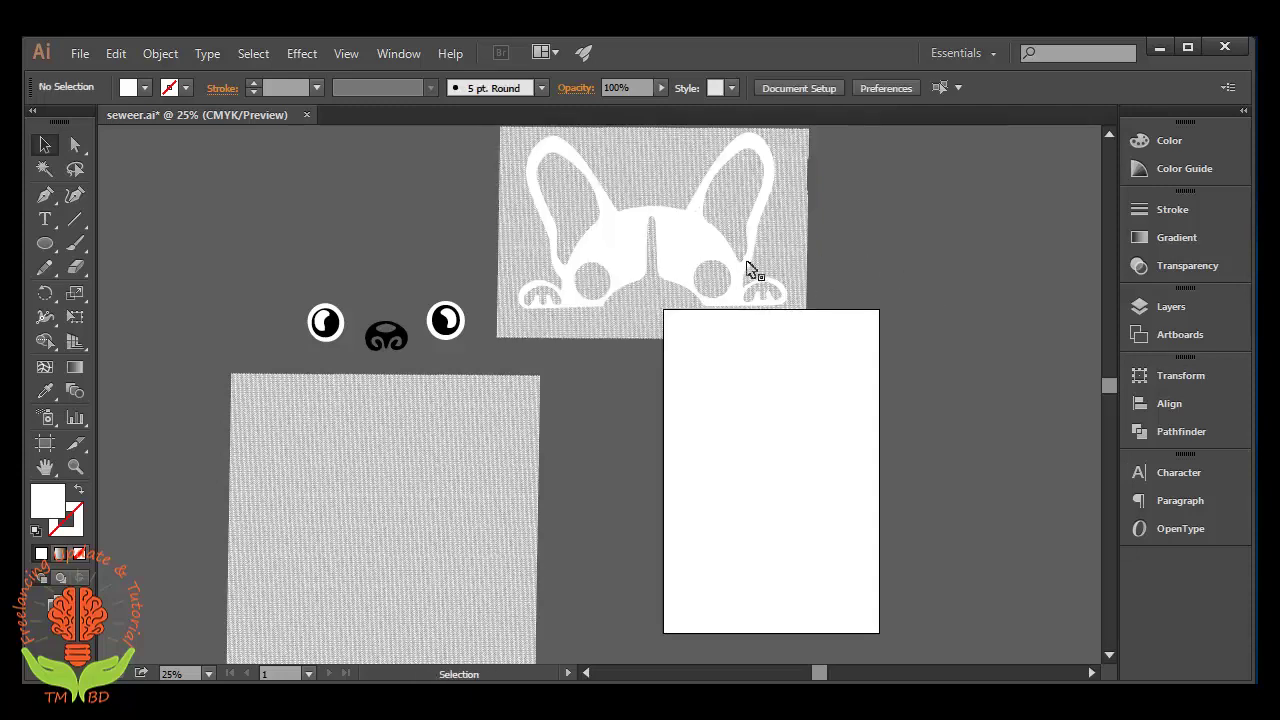
pyautogui.moveTo(854, 177); pyautogui.dragTo(632, 274)
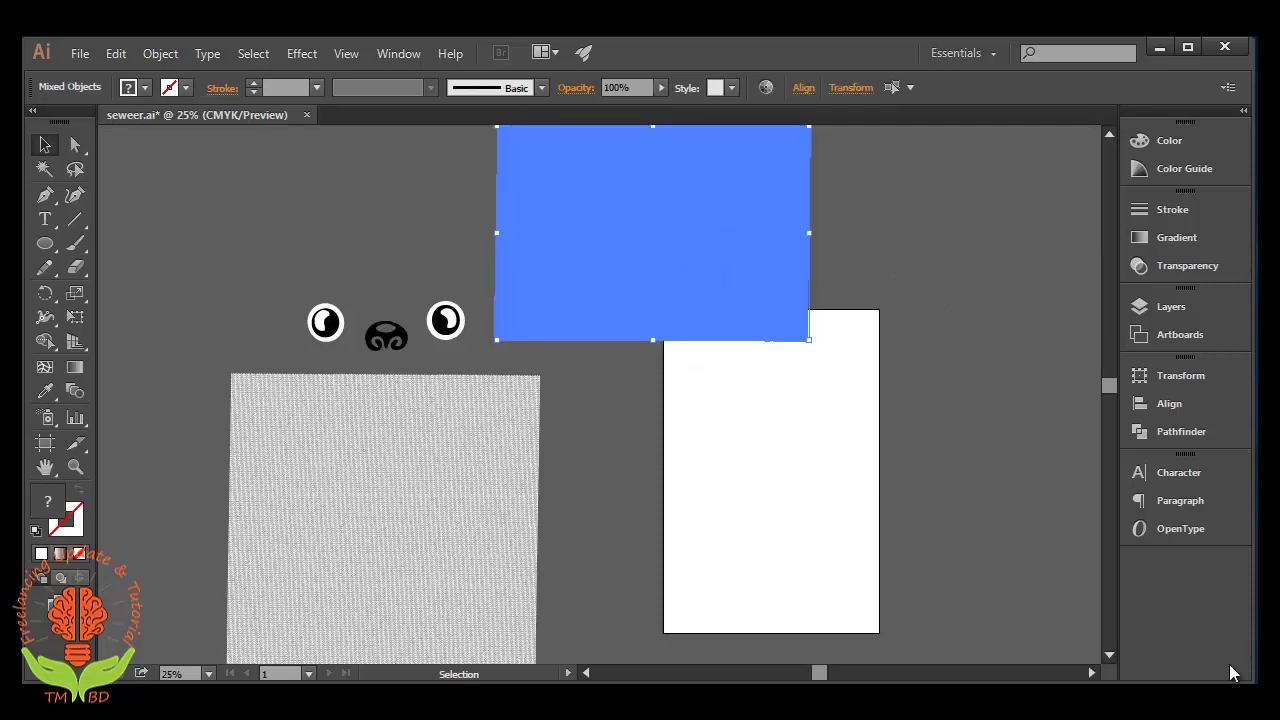
# Step: Open the Pathfinder panel from the right-hand dock
pyautogui.click(1132, 437)
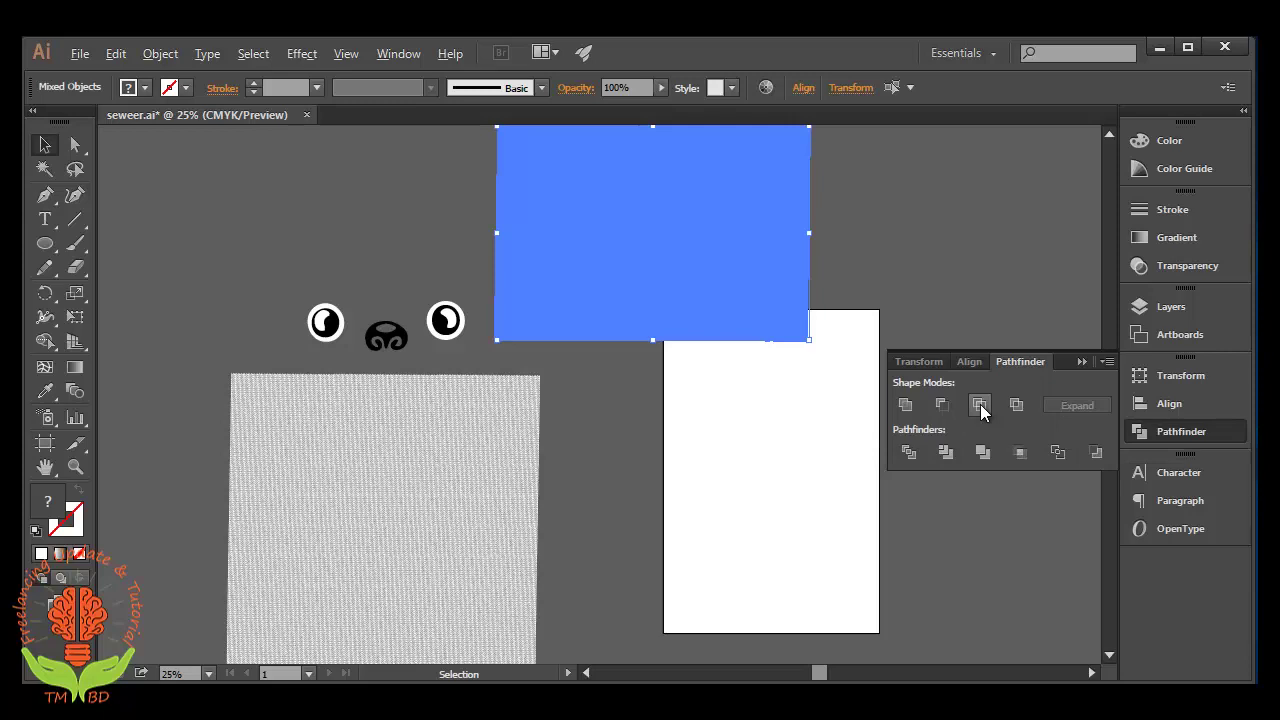
# Step: Apply Pathfinder Intersect so the knit rectangle is clipped to the dog head shape
pyautogui.click(981, 411)
pyautogui.click(981, 411)
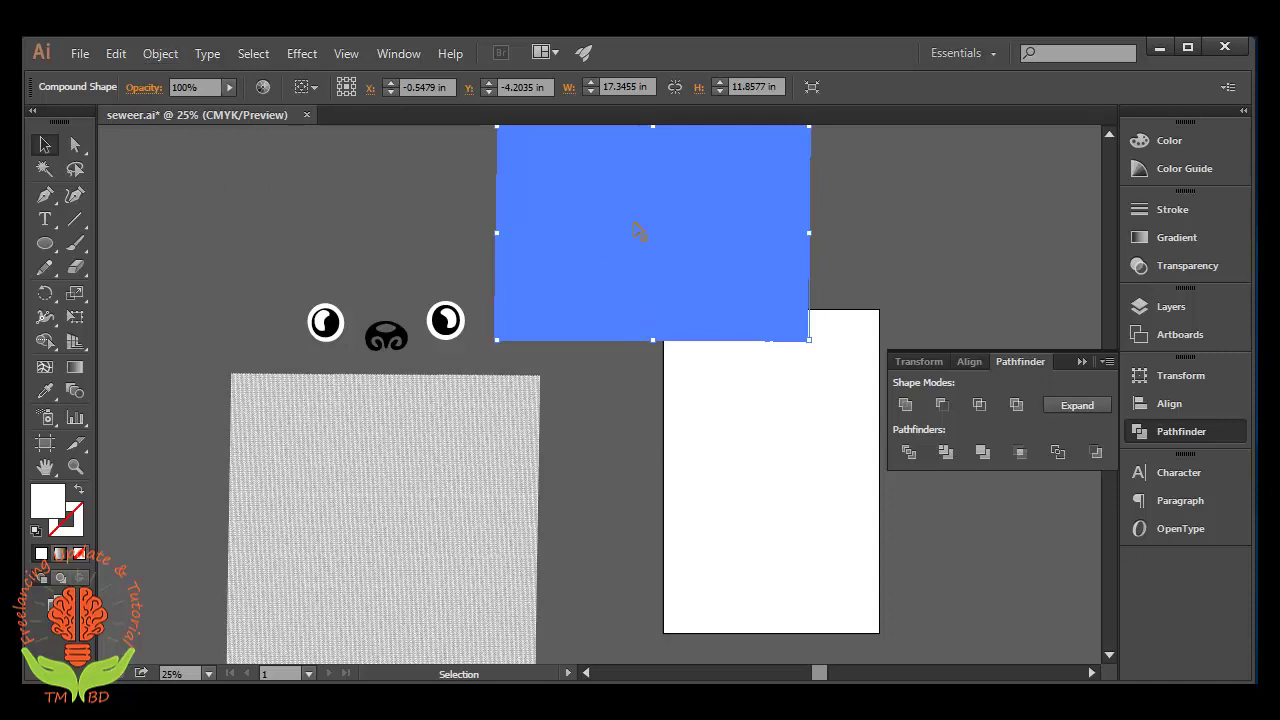
# Step: Run Object > Expand Appearance on the intersected shape, then zoom in on the left ear's stitches
pyautogui.click(161, 54)
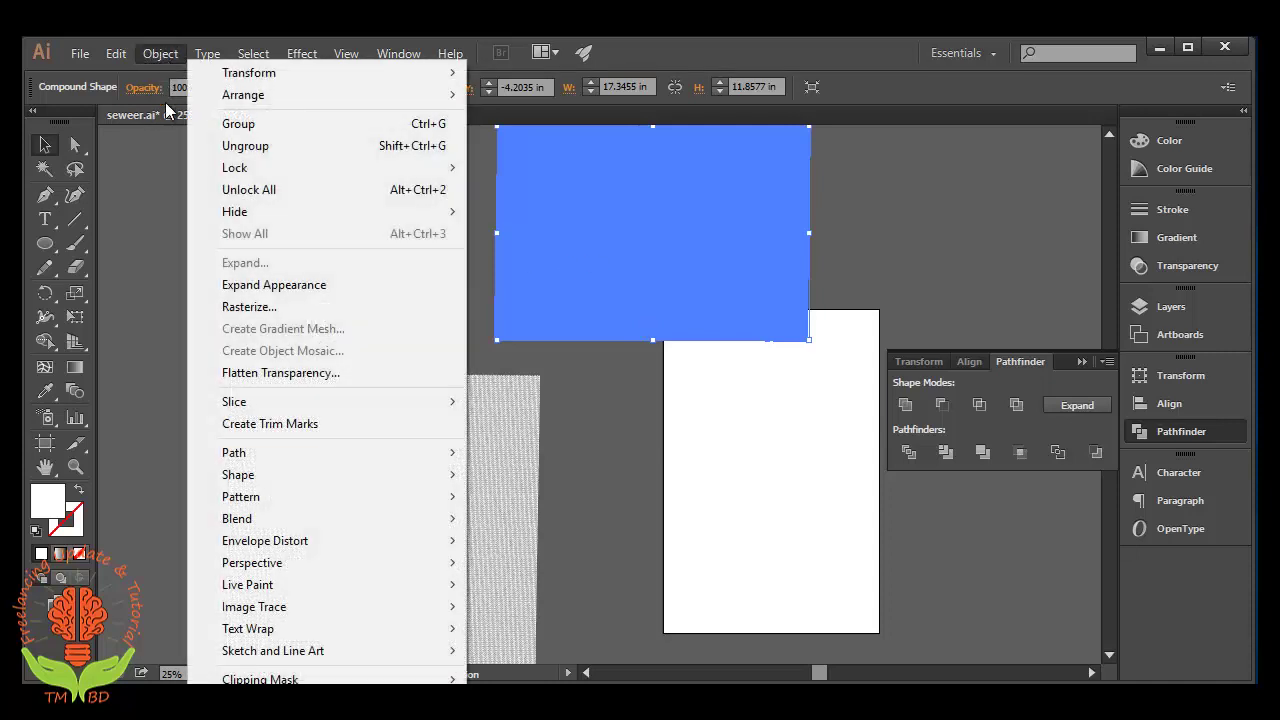
pyautogui.click(252, 285)
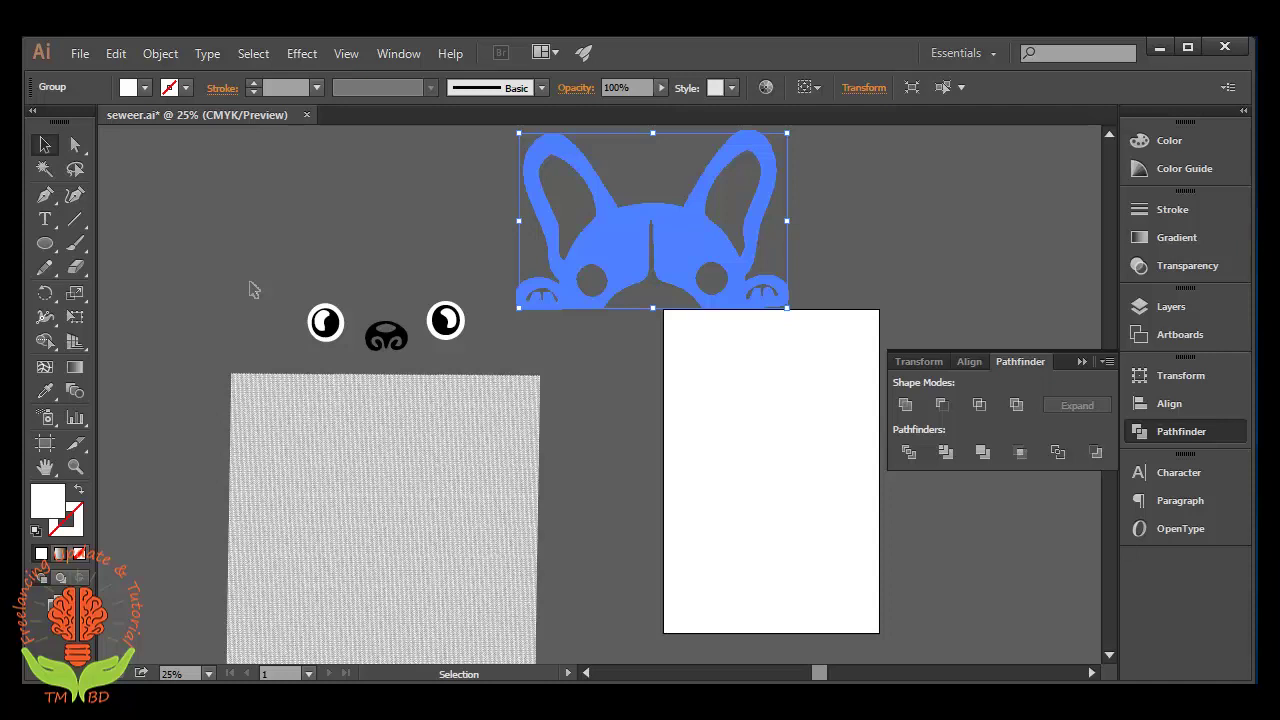
pyautogui.click(330, 237)
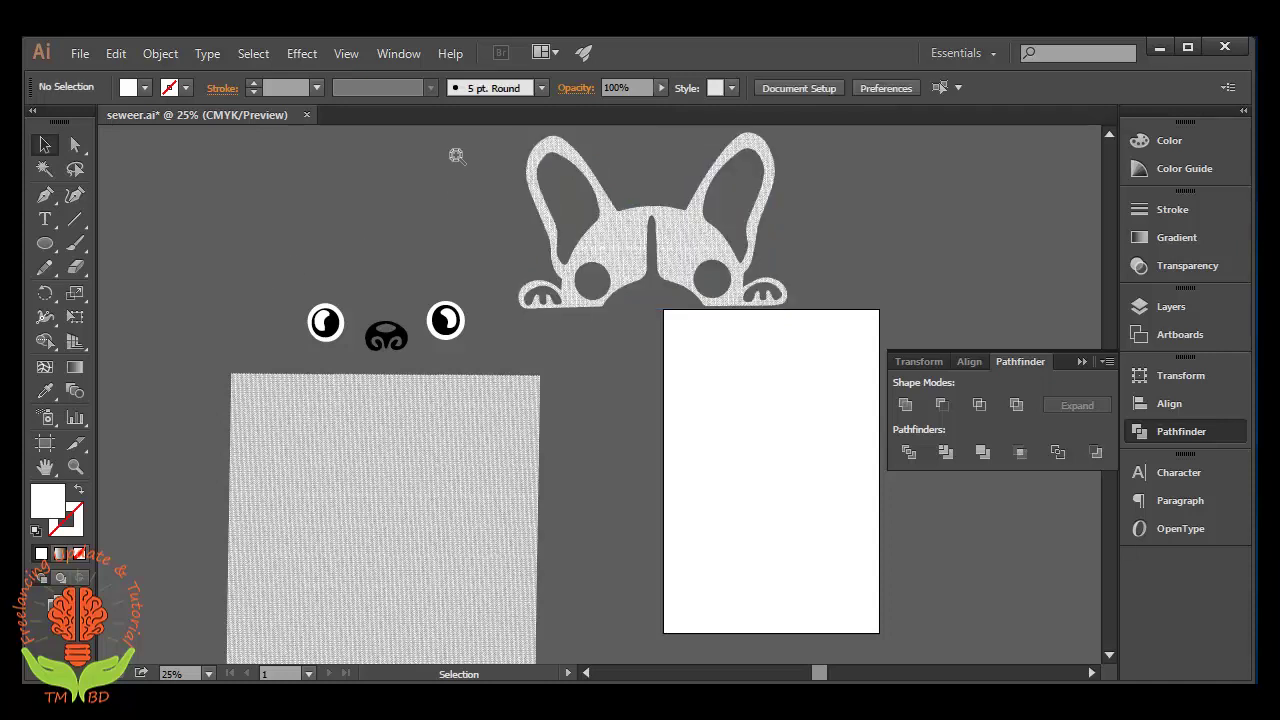
pyautogui.moveTo(459, 155); pyautogui.dragTo(652, 268)
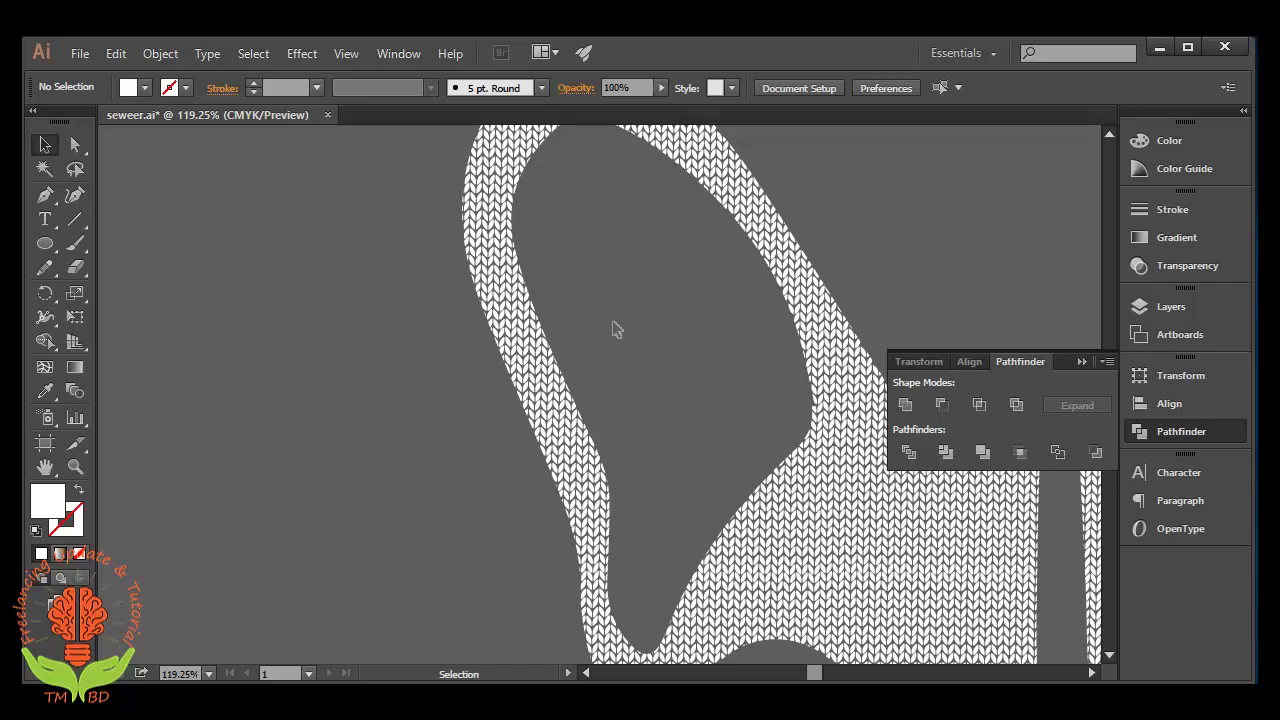
pyautogui.press('ctrl')
# Step: Zoom out and slide the knit dog head left until it covers the eyes and nose
pyautogui.hotkey('ctrl', '-')
pyautogui.hotkey('ctrl', '-')
pyautogui.hotkey('ctrl', '-')
pyautogui.scroll(-2, 614, 328)
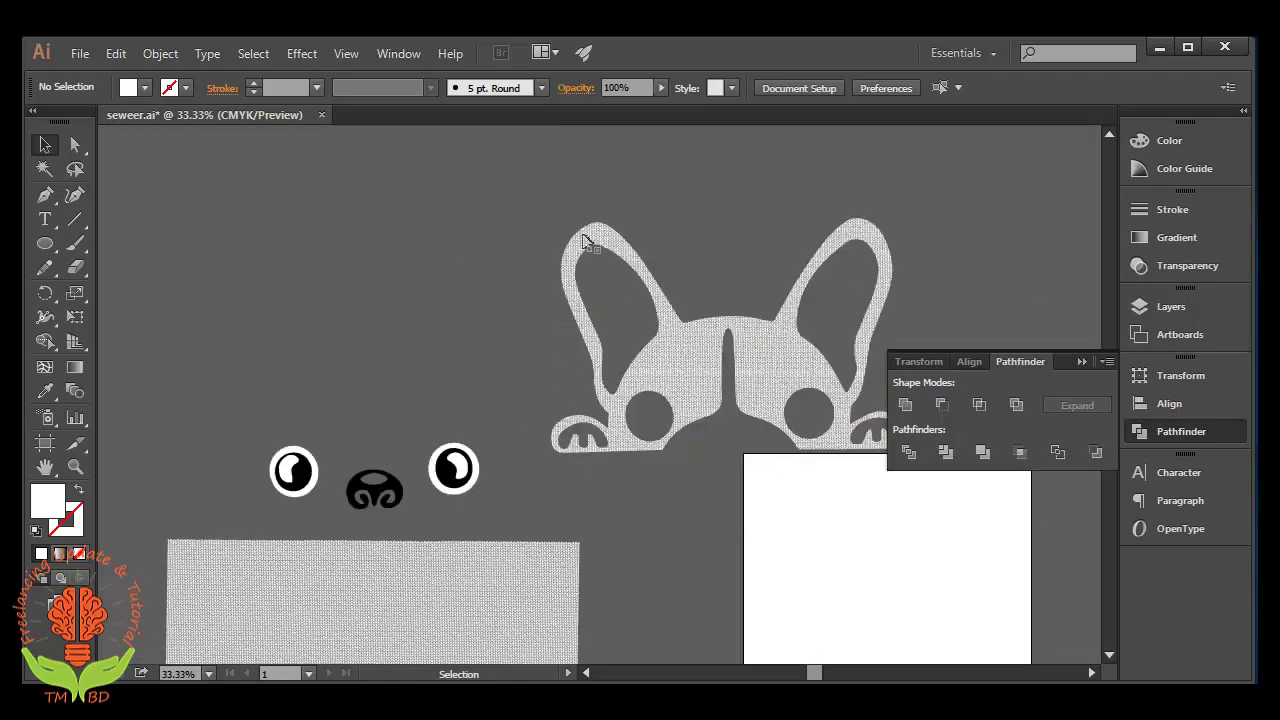
pyautogui.scroll(-3, 785, 370)
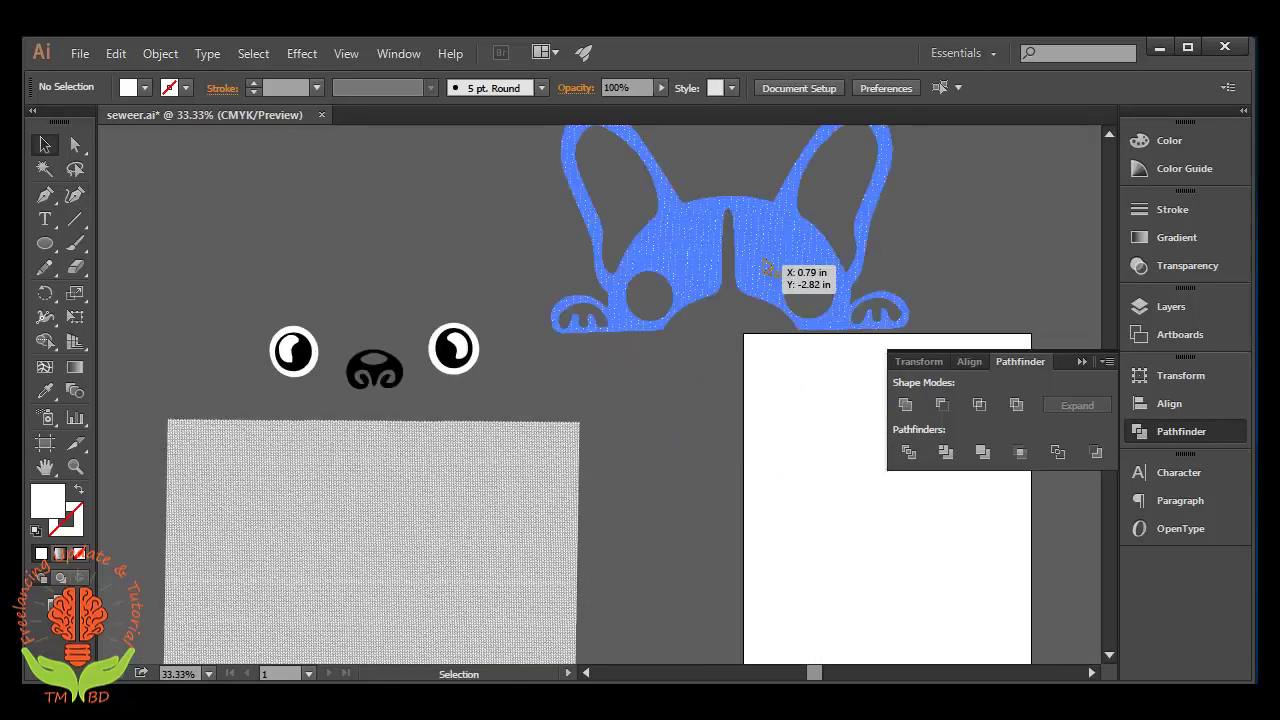
pyautogui.moveTo(700, 283); pyautogui.dragTo(400, 376)
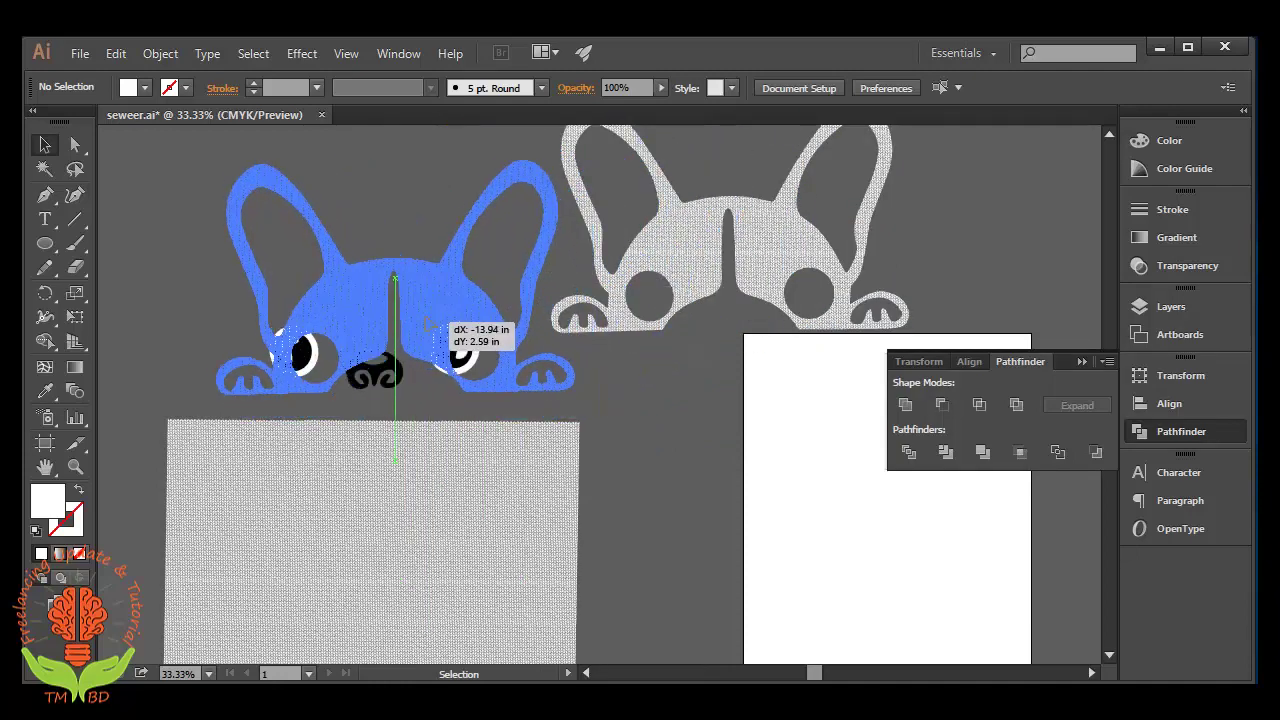
pyautogui.moveTo(463, 357); pyautogui.dragTo(410, 323)
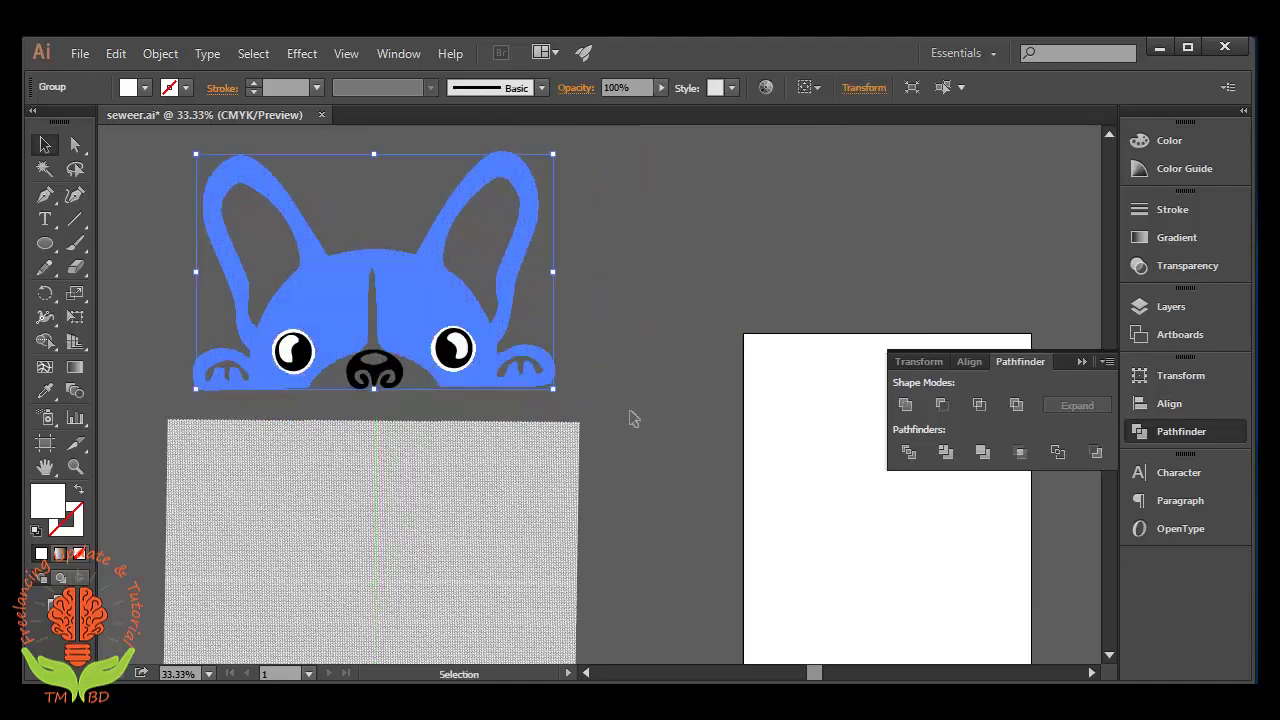
pyautogui.click(632, 418)
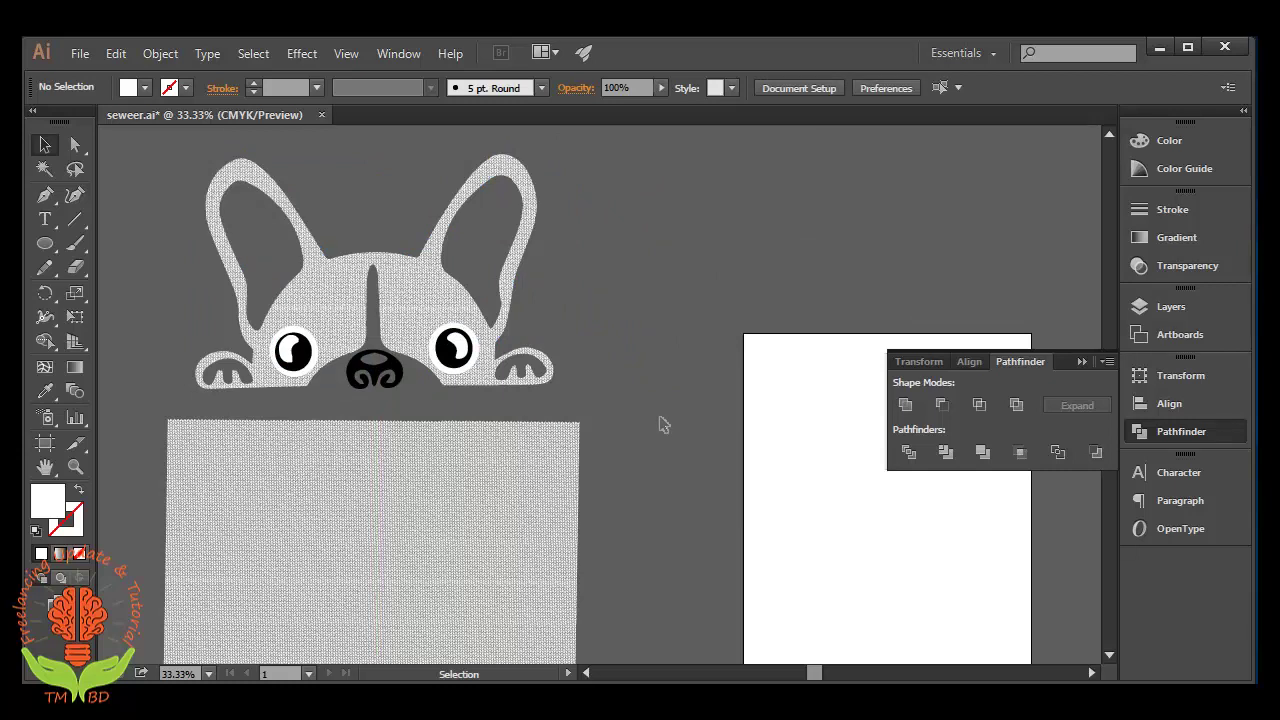
# Step: Group the knit dog head with its eyes and nose
pyautogui.moveTo(166, 181)
pyautogui.mouseDown()
pyautogui.moveTo(568, 397)
pyautogui.moveTo(557, 392)
pyautogui.mouseUp()
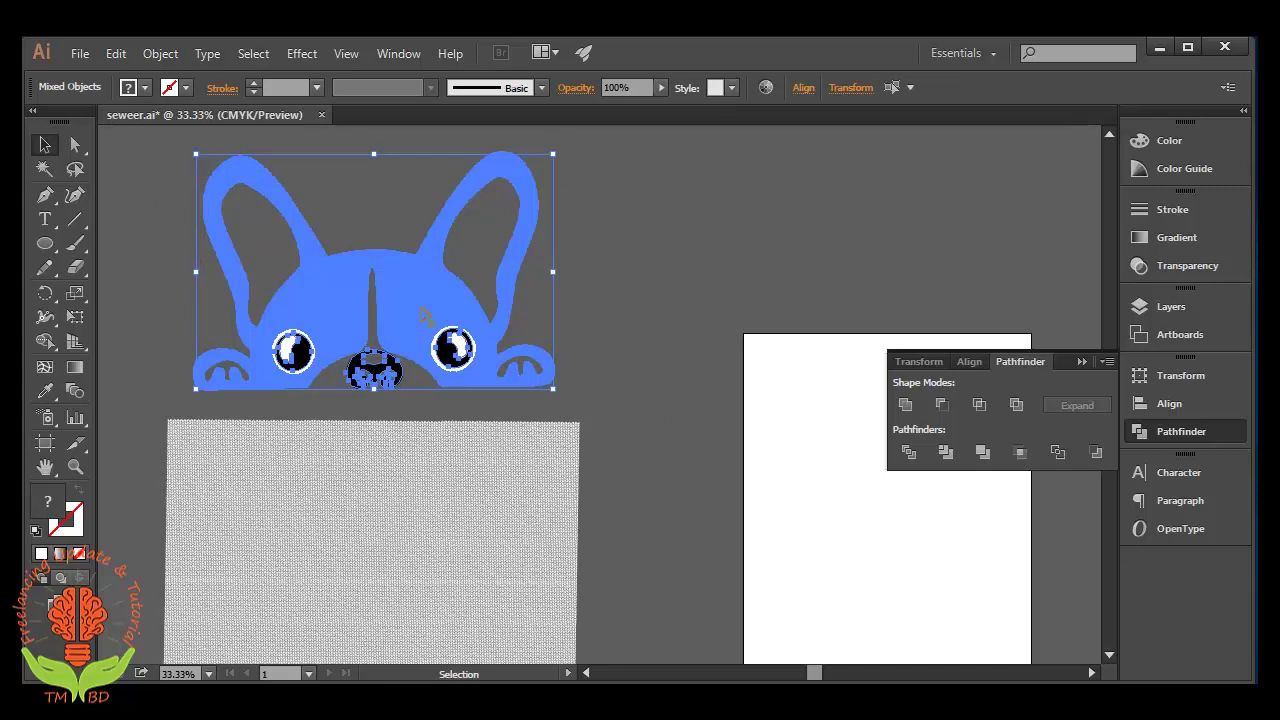
pyautogui.rightClick(422, 317)
pyautogui.click(460, 401)
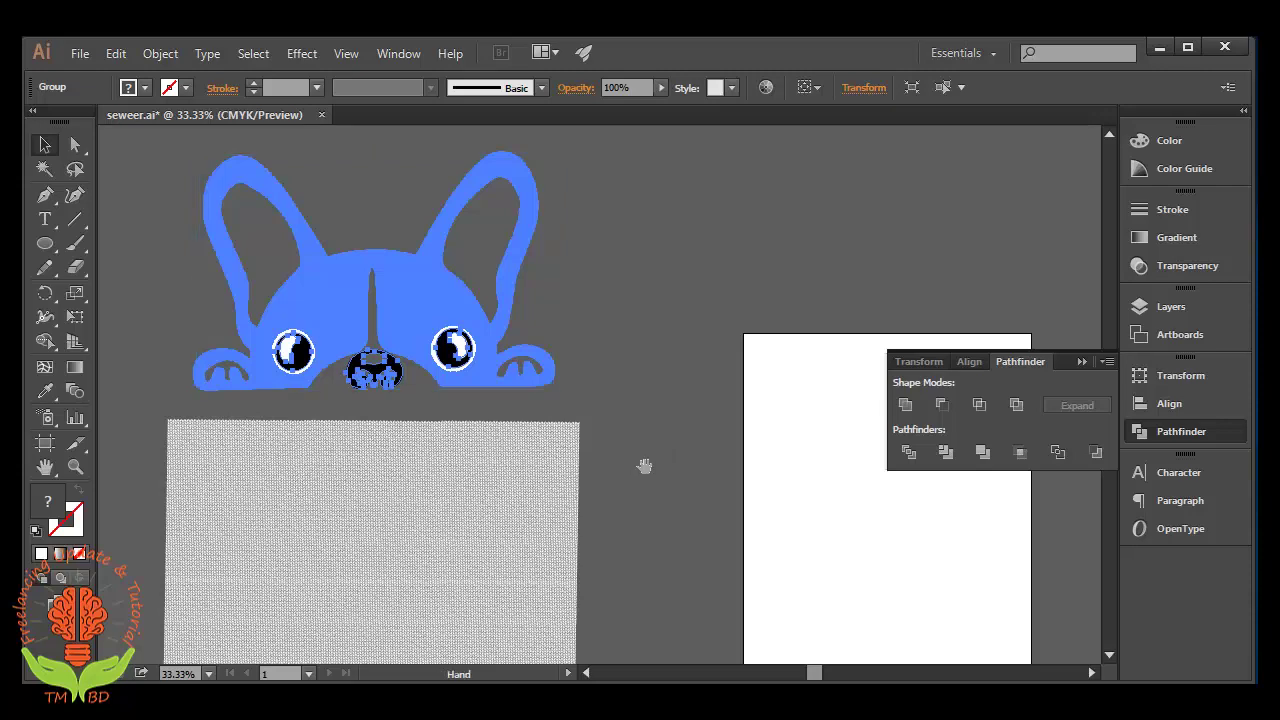
# Step: Place the grouped bulldog face onto the black artboard
pyautogui.moveTo(435, 510)
pyautogui.mouseDown()
pyautogui.moveTo(657, 540)
pyautogui.moveTo(826, 471)
pyautogui.mouseUp()
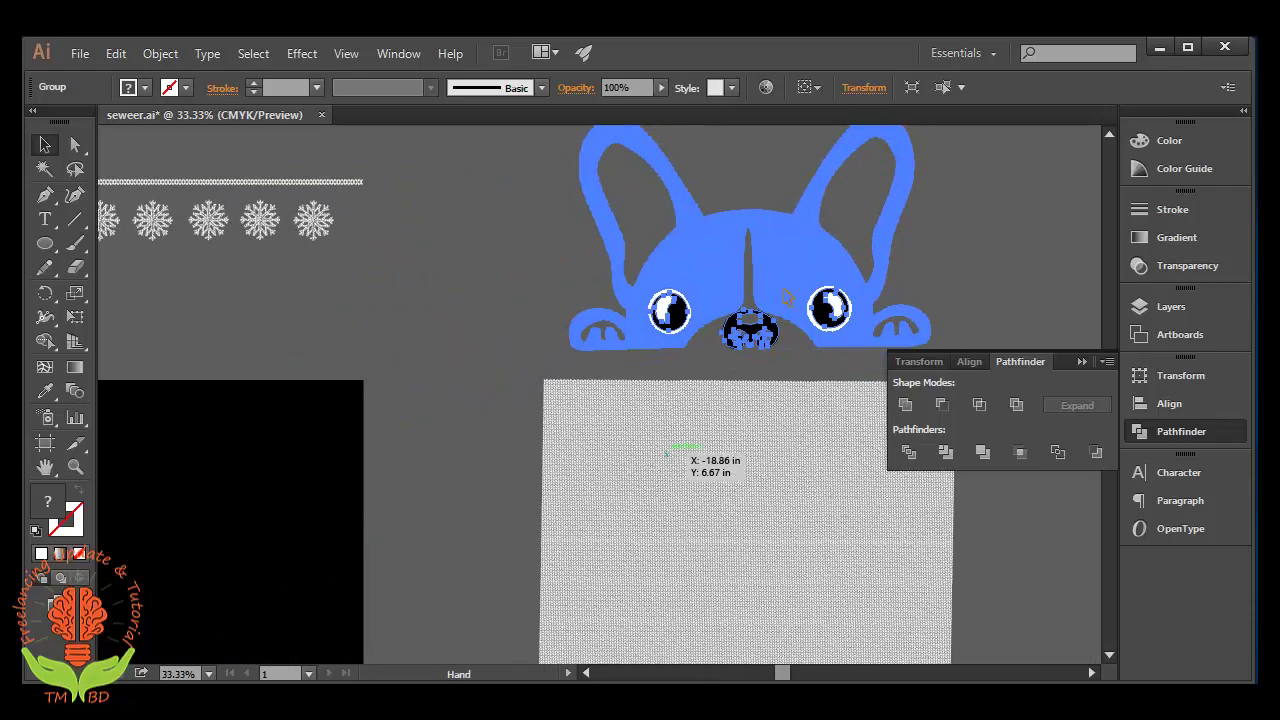
pyautogui.moveTo(745, 298); pyautogui.dragTo(1040, 104)
pyautogui.moveTo(908, 156)
pyautogui.mouseDown()
pyautogui.moveTo(415, 380)
pyautogui.moveTo(333, 463)
pyautogui.moveTo(345, 450)
pyautogui.moveTo(365, 463)
pyautogui.mouseUp()
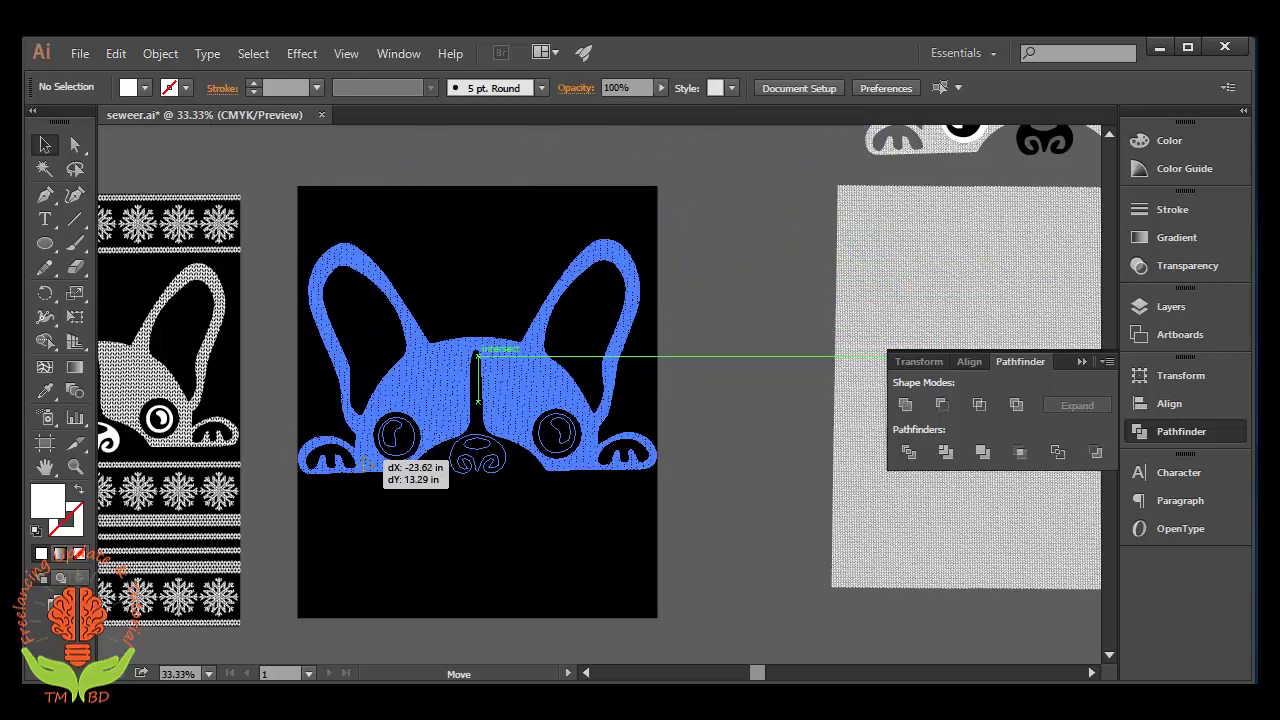
pyautogui.click(706, 459)
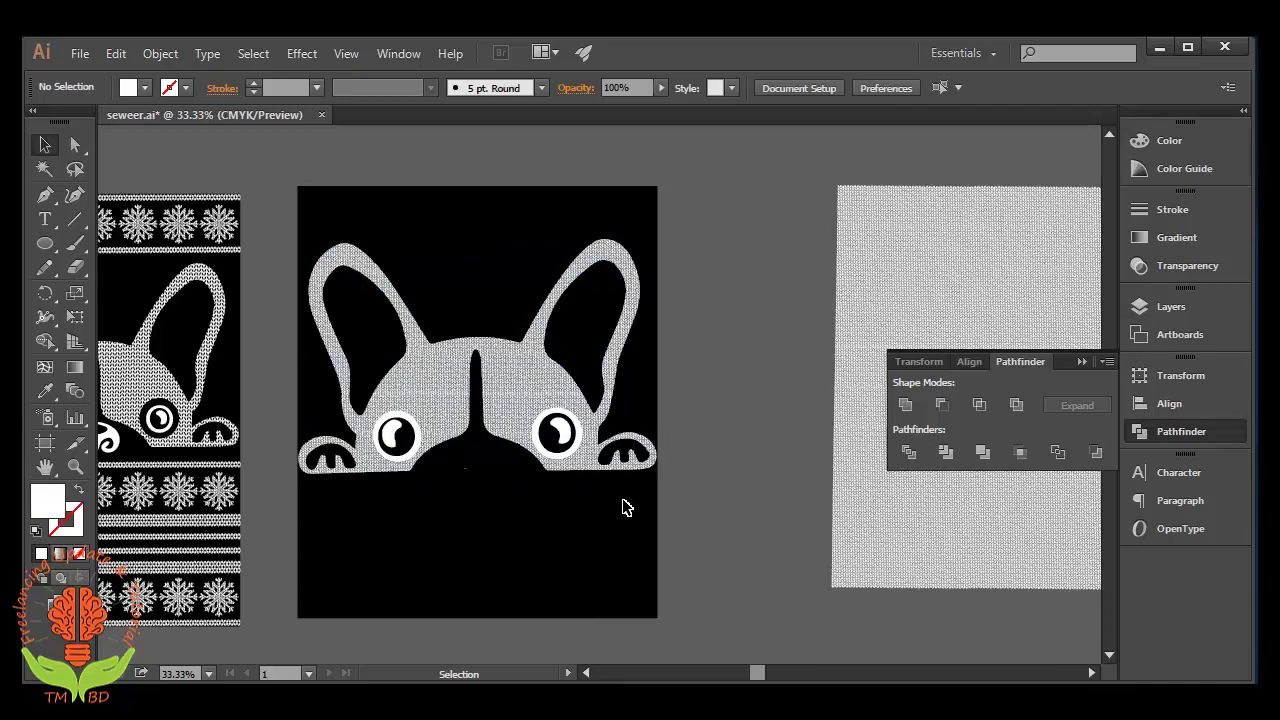
pyautogui.moveTo(500, 546); pyautogui.dragTo(708, 518)
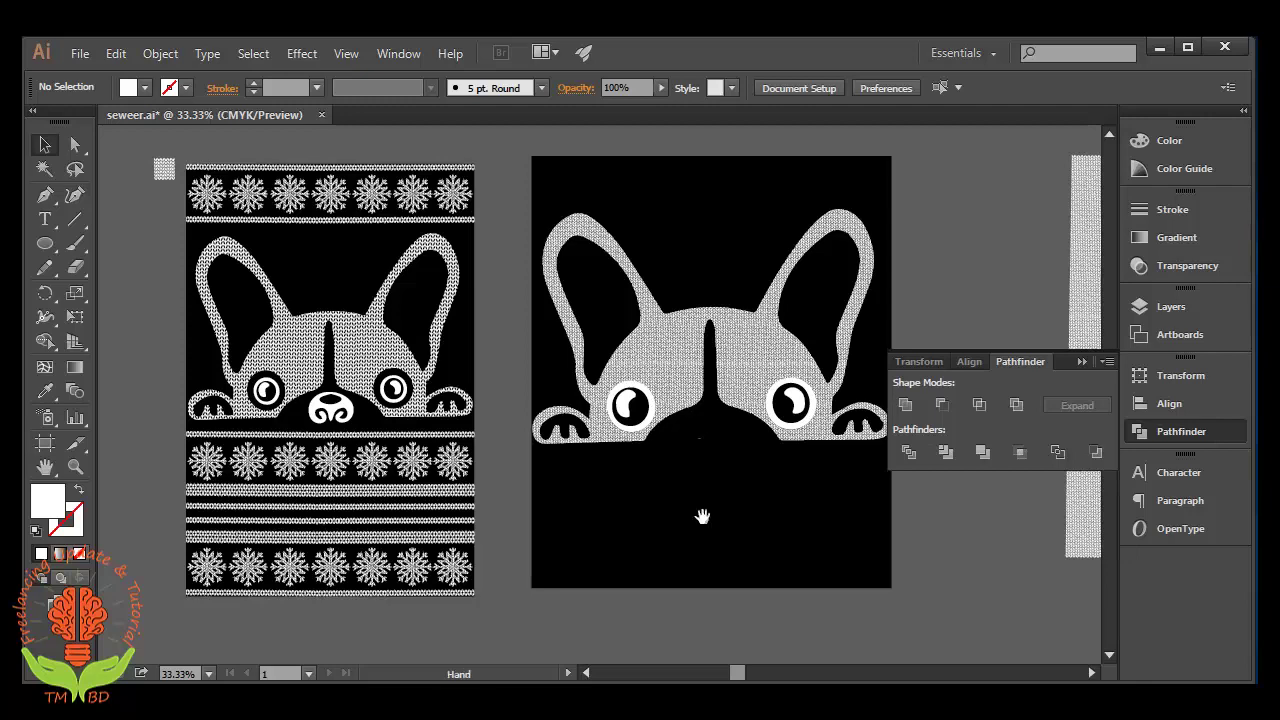
# Step: Change the dog's nose fill to white (K 0%) and close the Color panel
pyautogui.moveTo(708, 527); pyautogui.dragTo(633, 531)
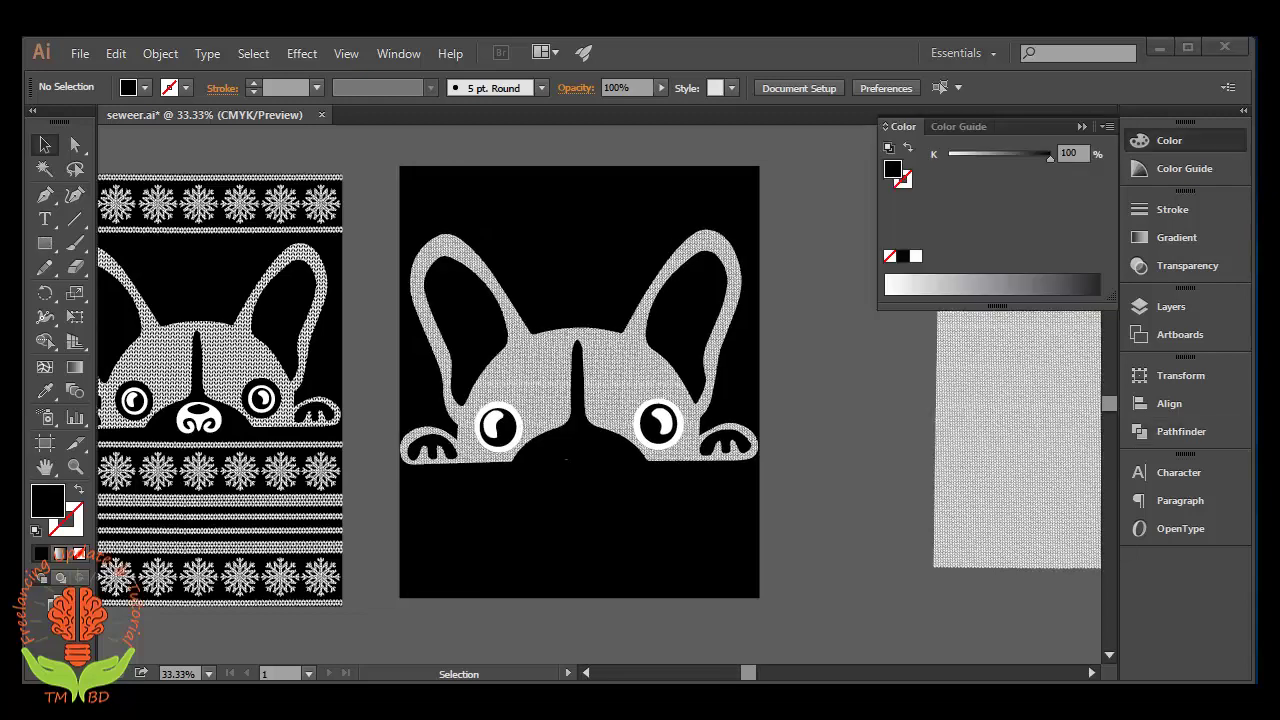
pyautogui.click(556, 440)
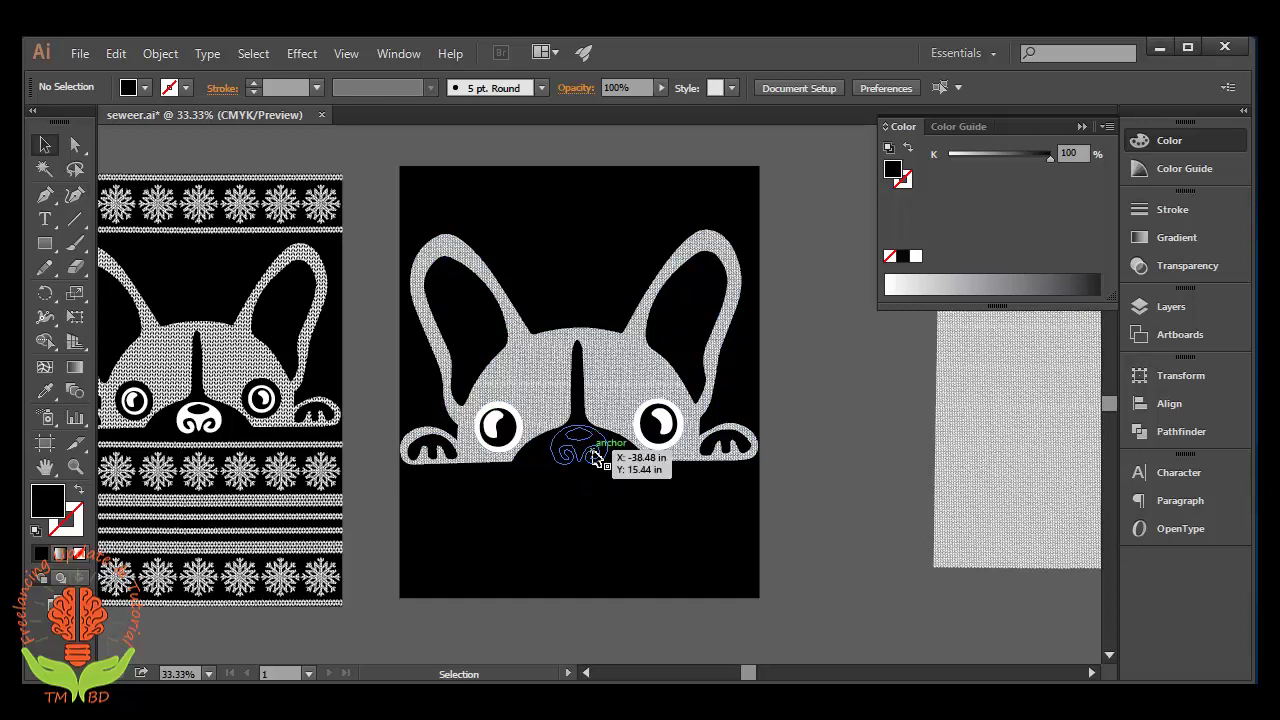
pyautogui.click(606, 452)
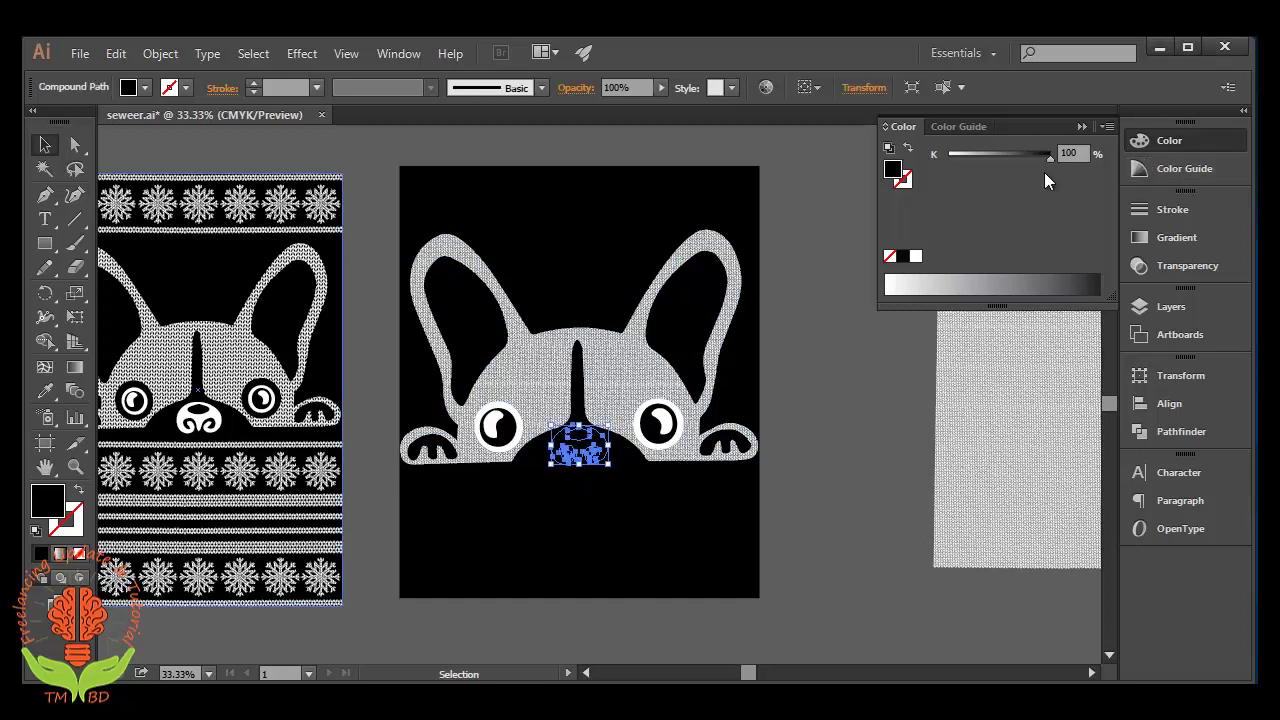
pyautogui.click(916, 257)
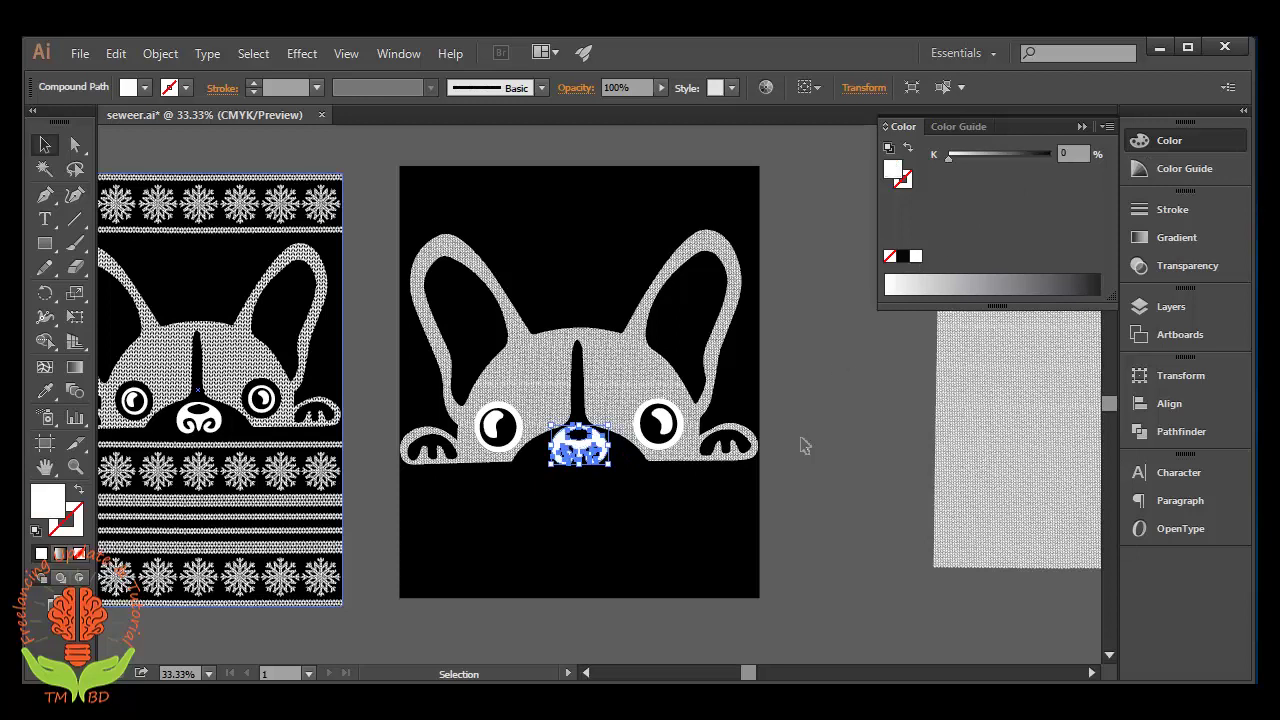
pyautogui.click(808, 489)
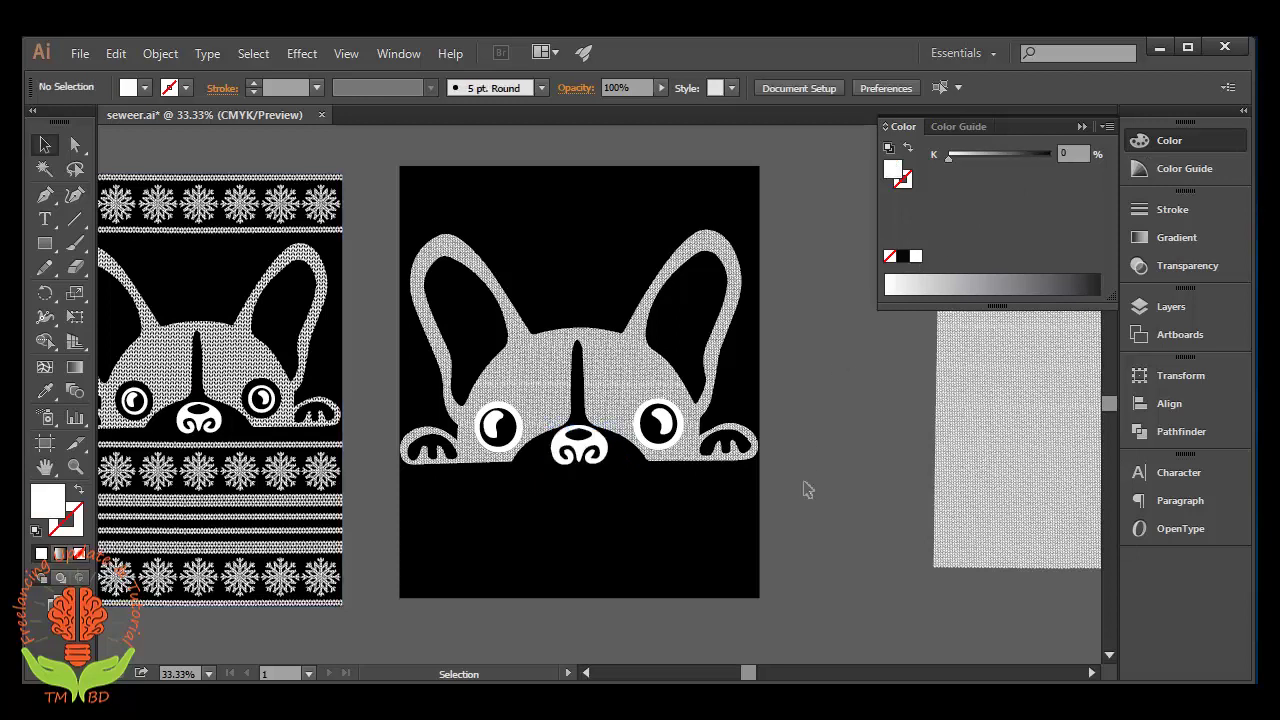
pyautogui.click(1081, 128)
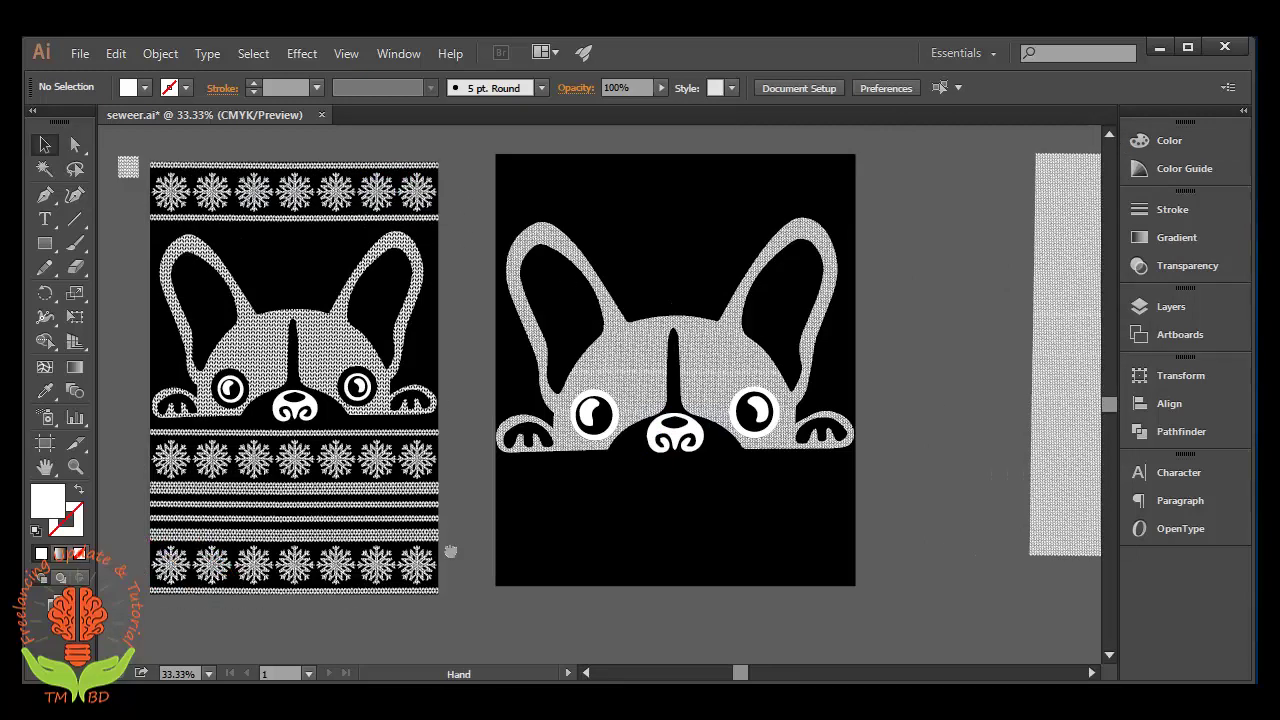
# Step: Zoom in on the left design's row of snowflakes
pyautogui.moveTo(112, 337); pyautogui.dragTo(210, 325)
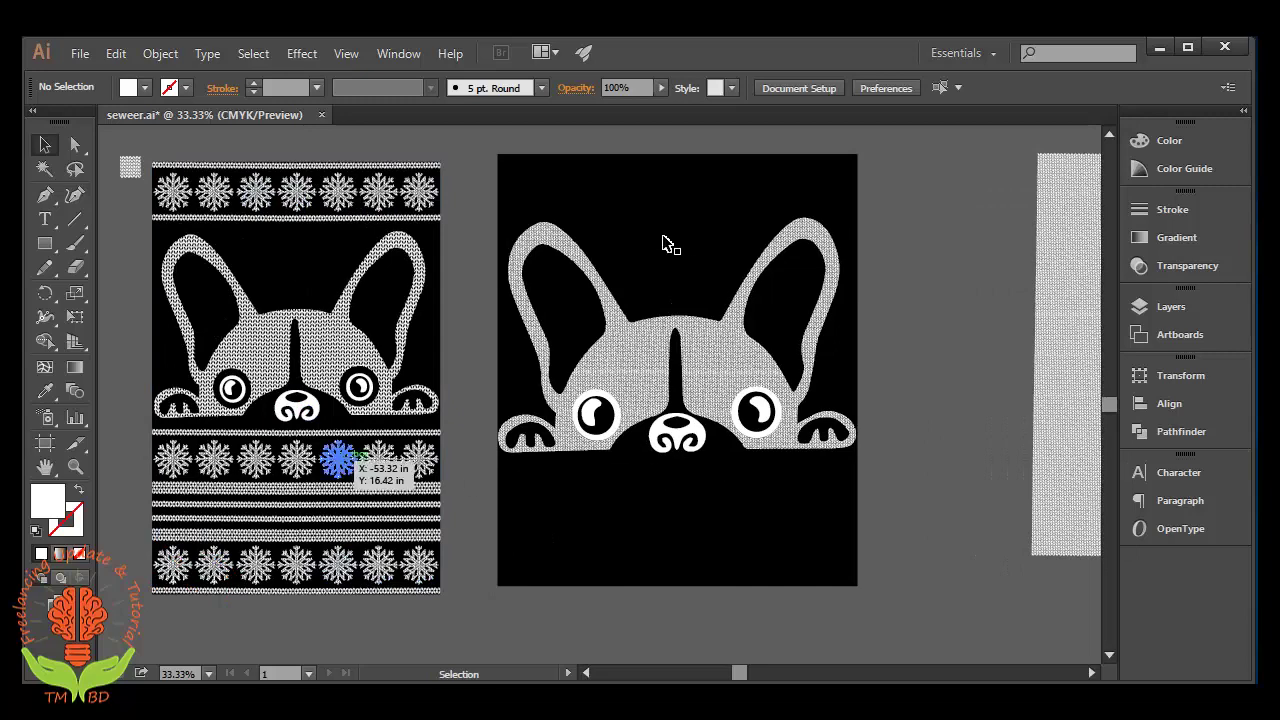
pyautogui.moveTo(714, 365); pyautogui.dragTo(686, 373)
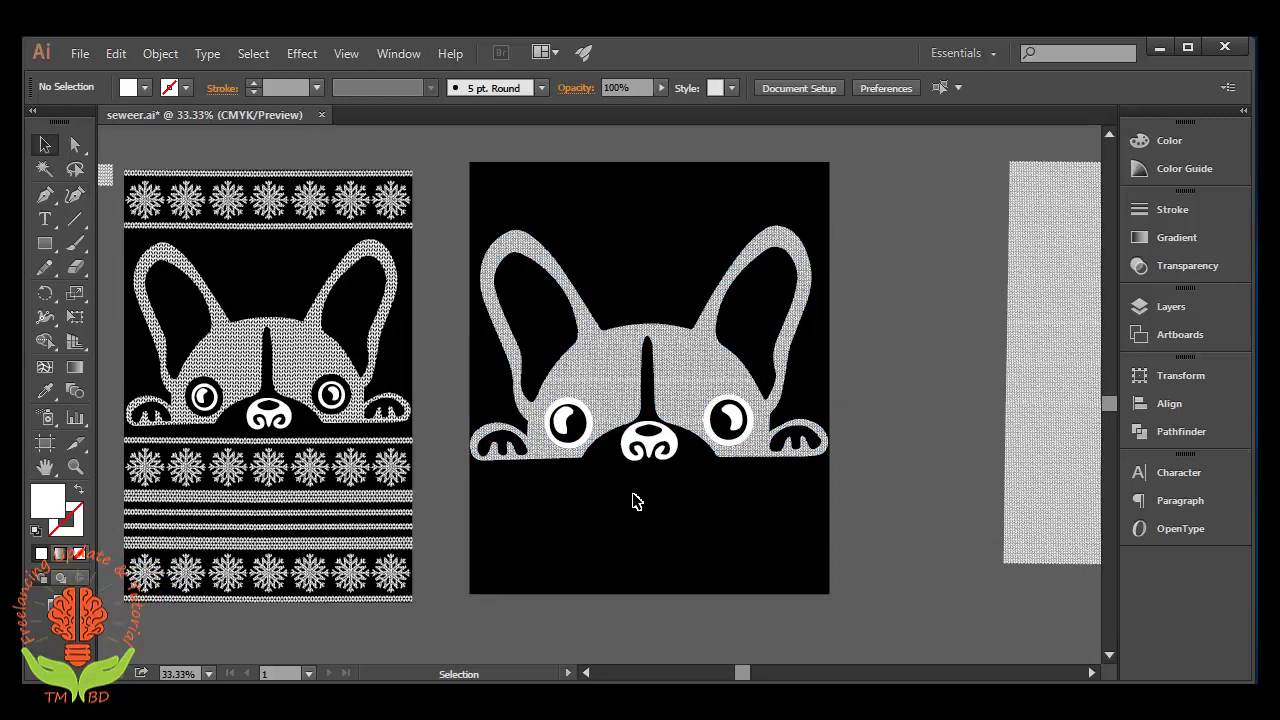
pyautogui.scroll(1, 637, 501)
pyautogui.scroll(1, 632, 510)
pyautogui.scroll(1, 635, 518)
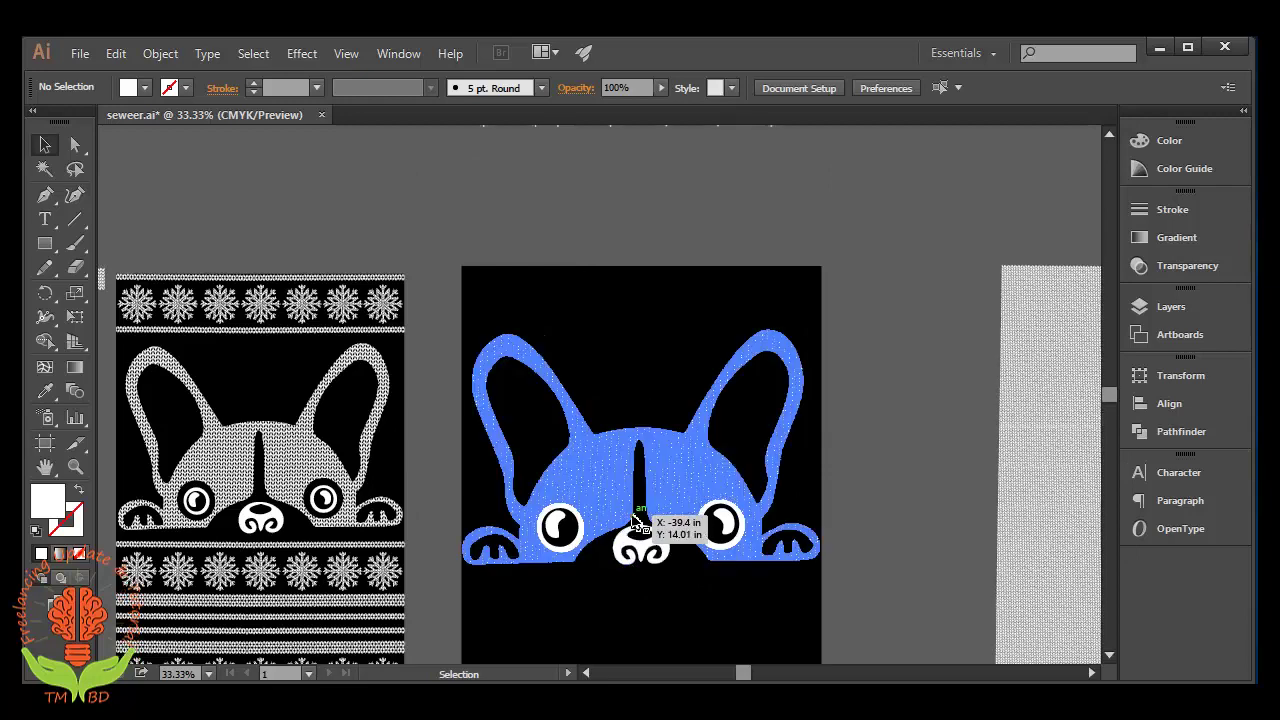
pyautogui.scroll(-1, 560, 410)
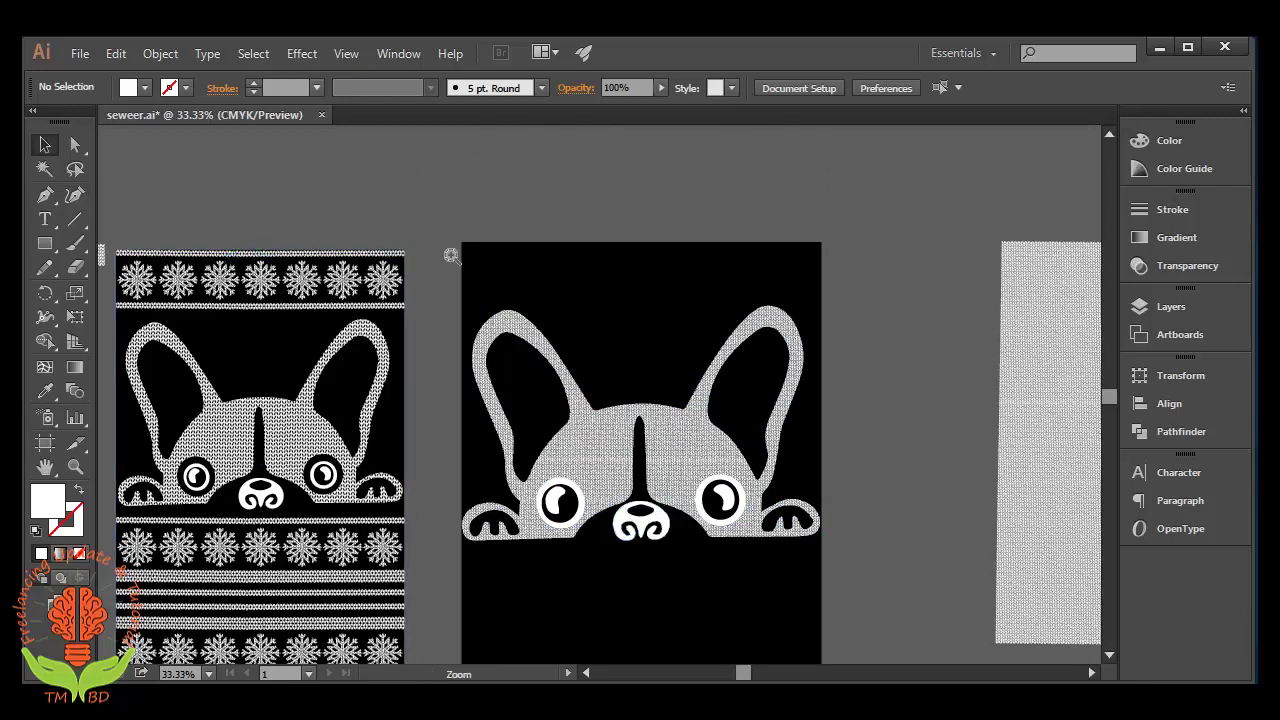
pyautogui.moveTo(338, 205); pyautogui.dragTo(535, 305)
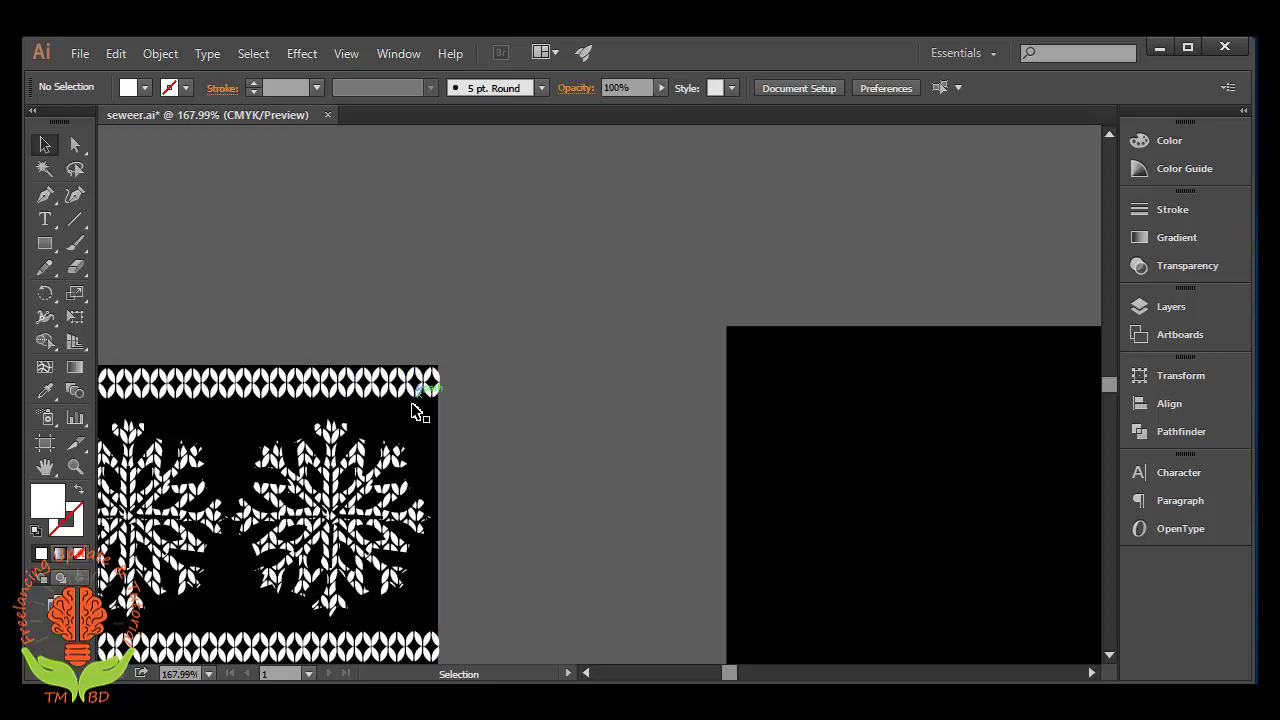
# Step: Bring the knit stitch swatch into view and fully ungroup it, including inner groups
pyautogui.moveTo(391, 408); pyautogui.dragTo(657, 391)
pyautogui.scroll(2, 624, 458)
pyautogui.moveTo(624, 458); pyautogui.dragTo(546, 410)
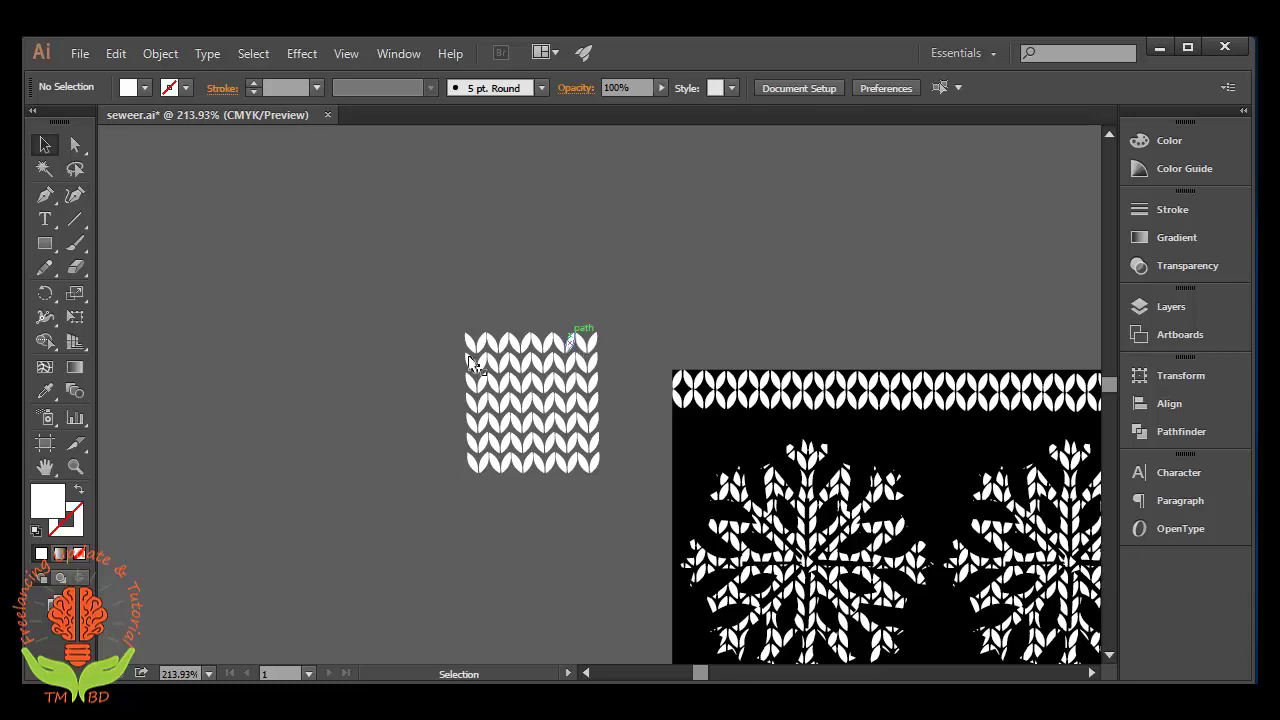
pyautogui.moveTo(448, 324)
pyautogui.mouseDown()
pyautogui.moveTo(517, 417)
pyautogui.moveTo(513, 391)
pyautogui.mouseUp()
pyautogui.rightClick(513, 390)
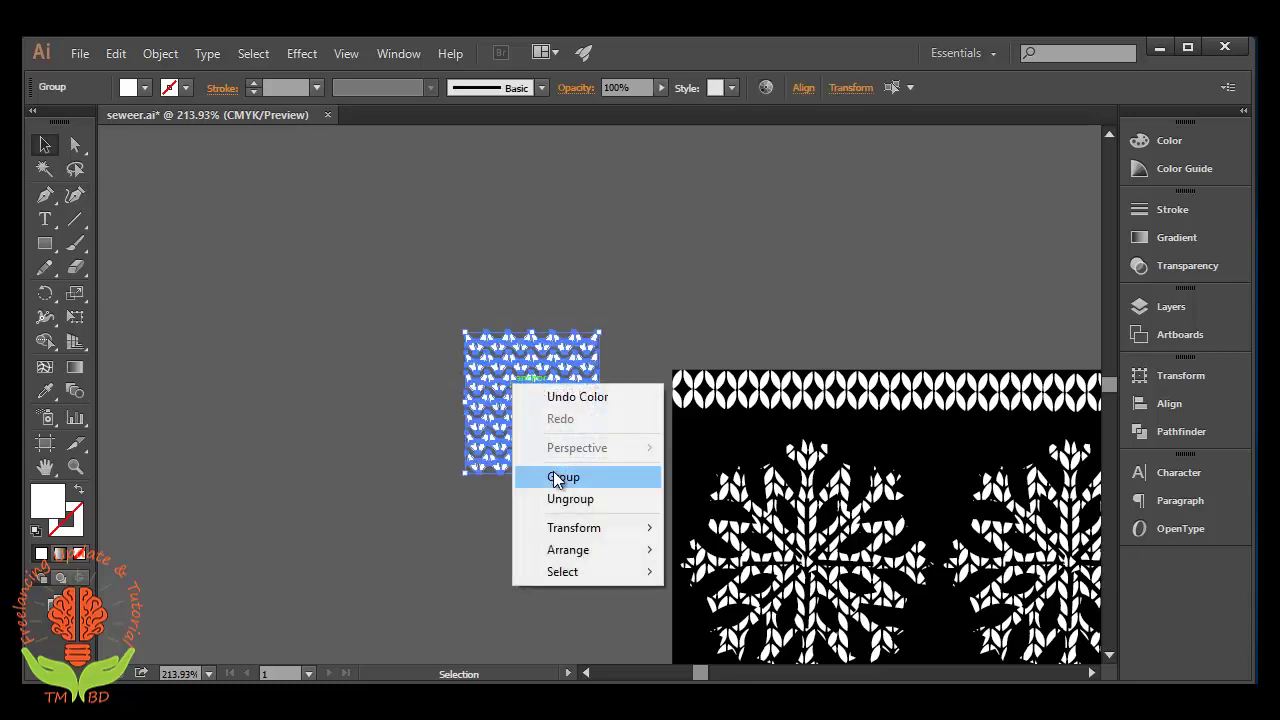
pyautogui.click(568, 498)
pyautogui.rightClick(483, 388)
pyautogui.click(551, 503)
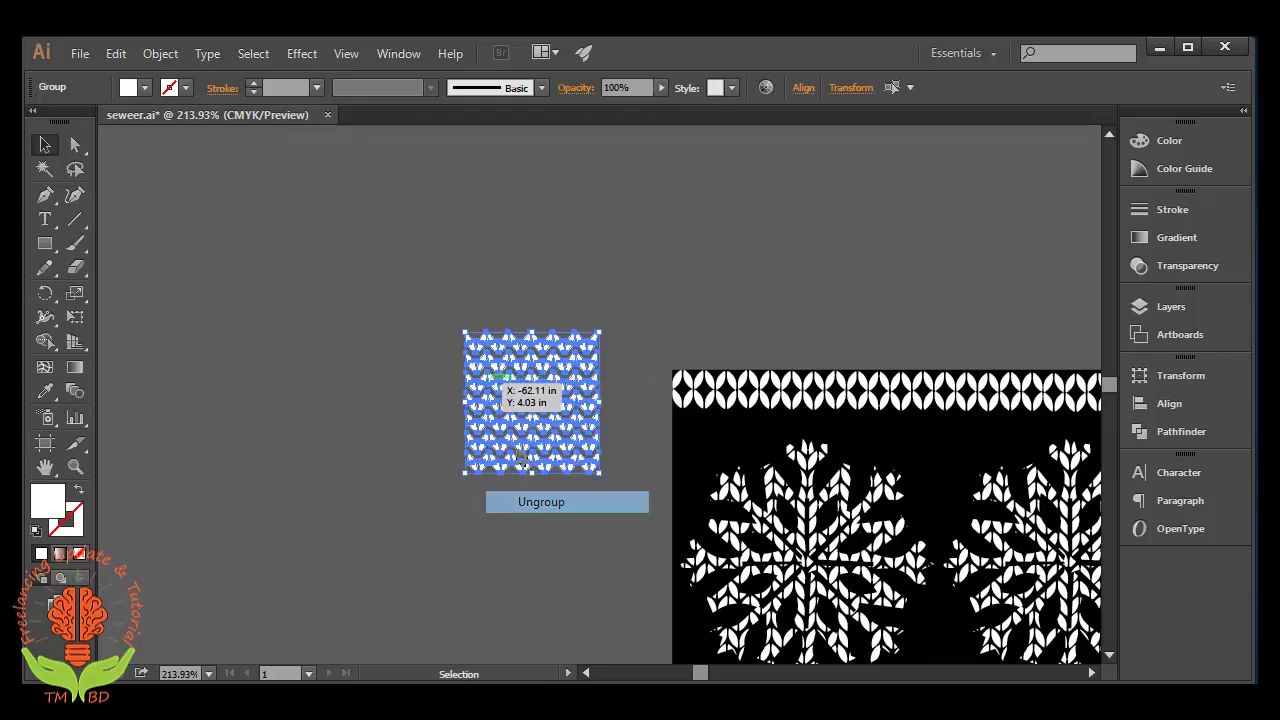
pyautogui.rightClick(488, 384)
pyautogui.click(367, 468)
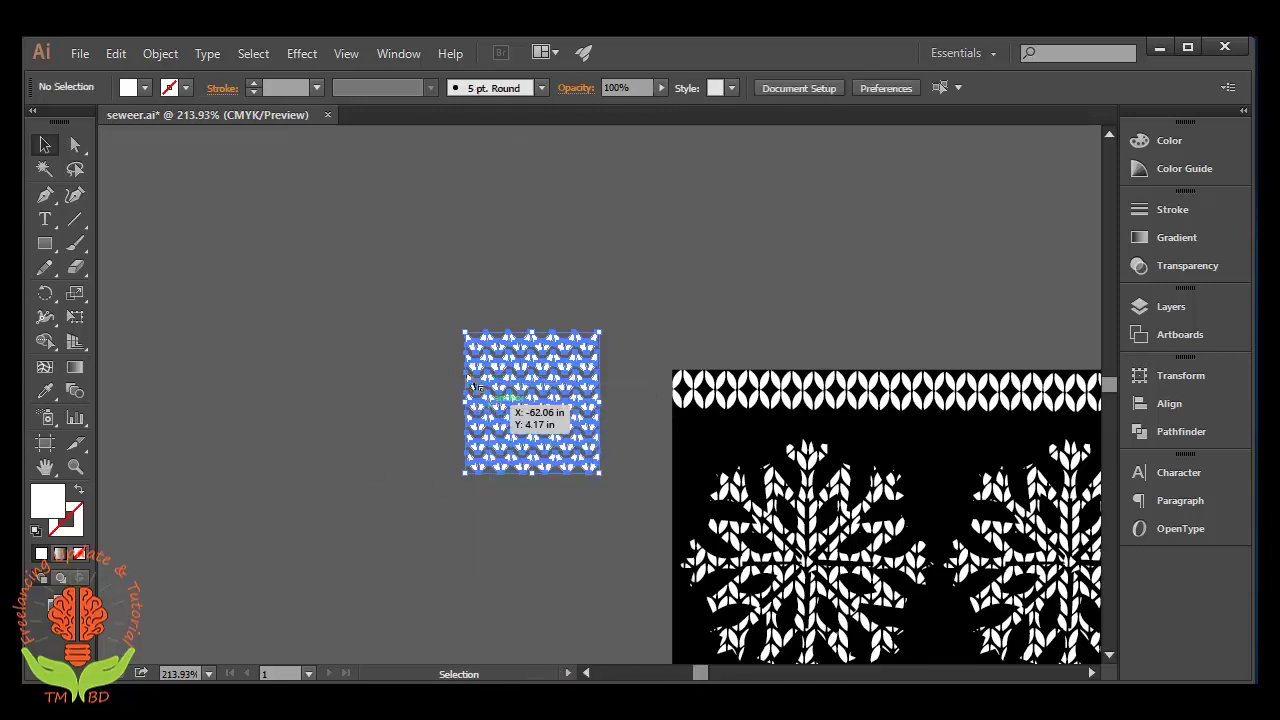
# Step: Delete the lower stitch rows and group the remaining top row of six stitches
pyautogui.moveTo(610, 466); pyautogui.dragTo(616, 482)
pyautogui.press('Delete')
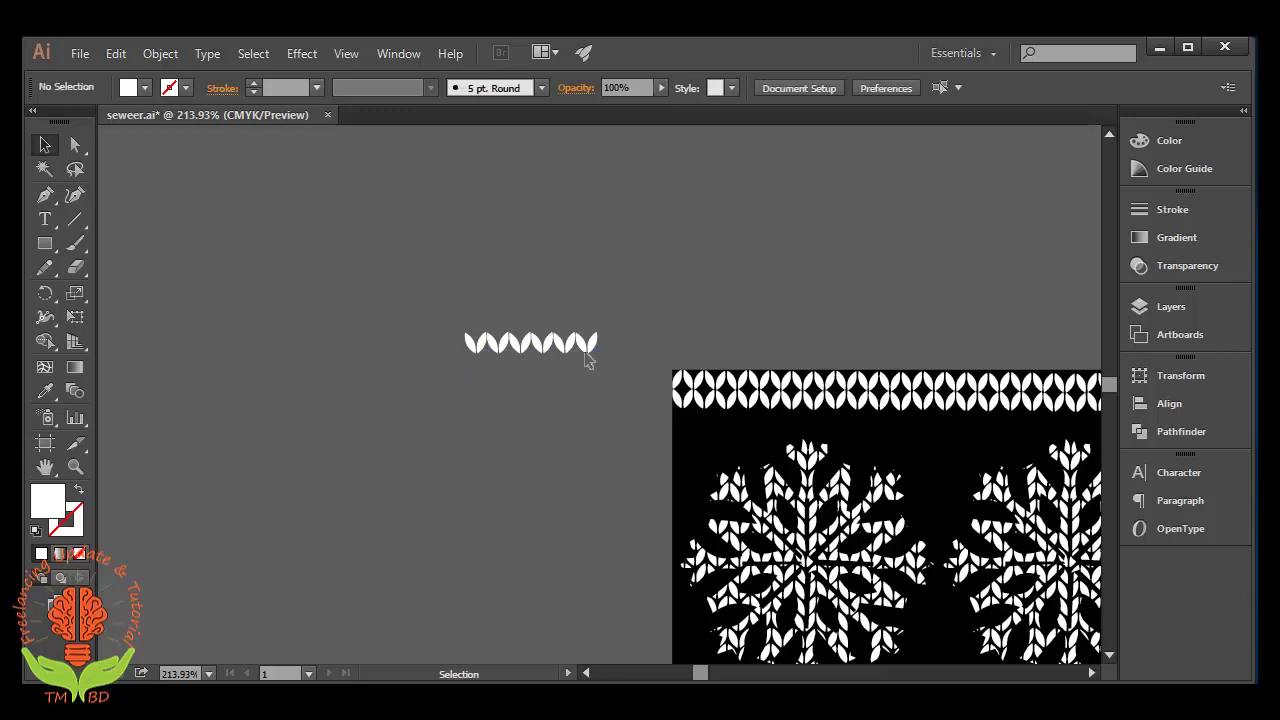
pyautogui.moveTo(446, 309); pyautogui.dragTo(591, 366)
pyautogui.rightClick(562, 347)
pyautogui.click(611, 438)
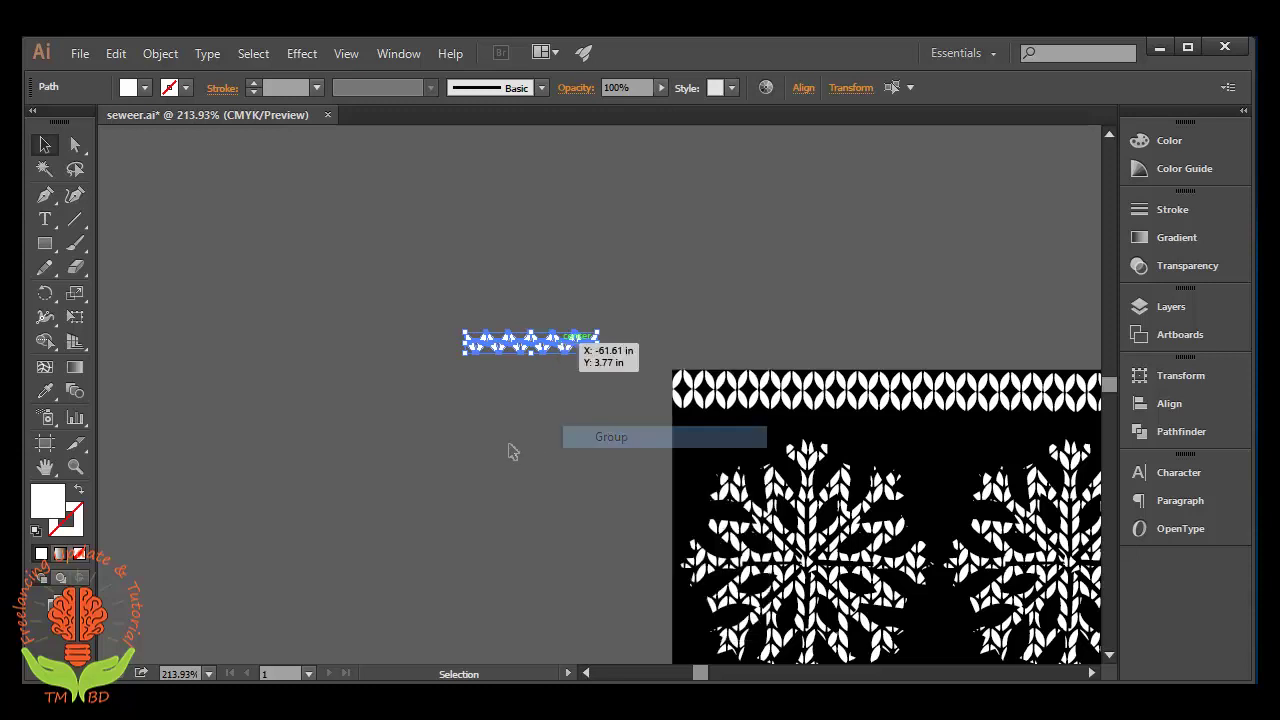
pyautogui.click(520, 358)
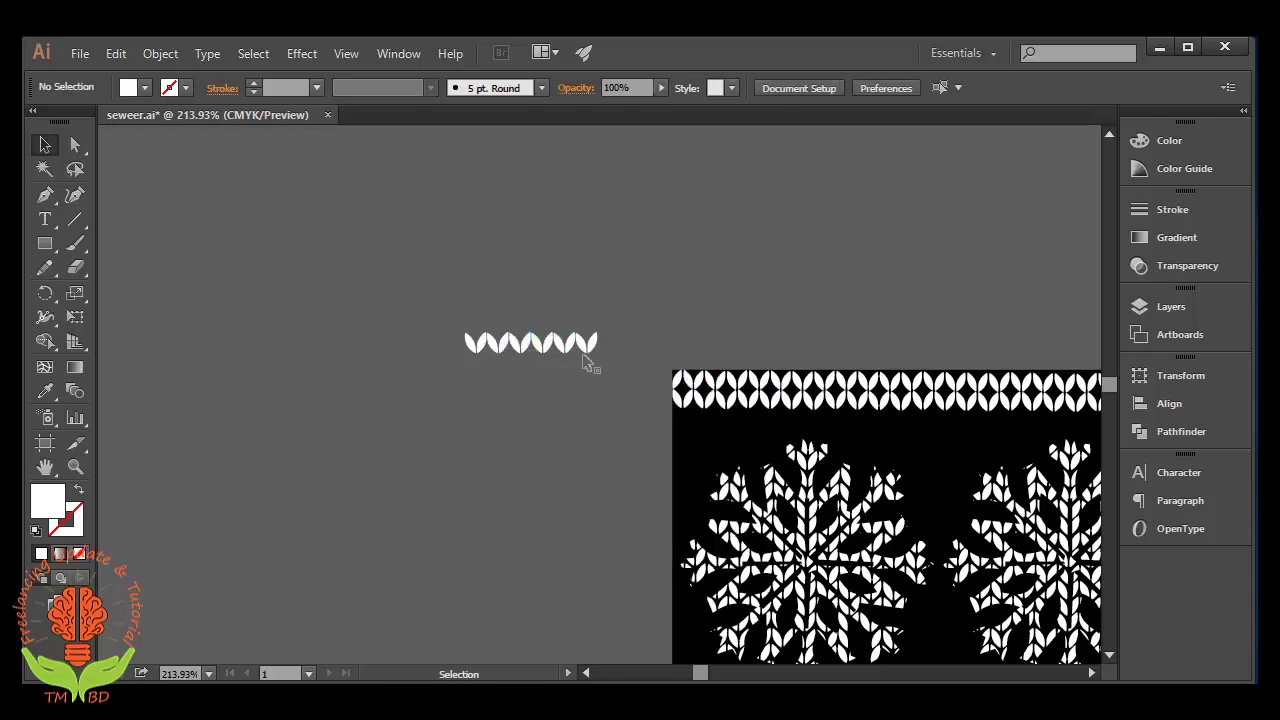
pyautogui.click(535, 345)
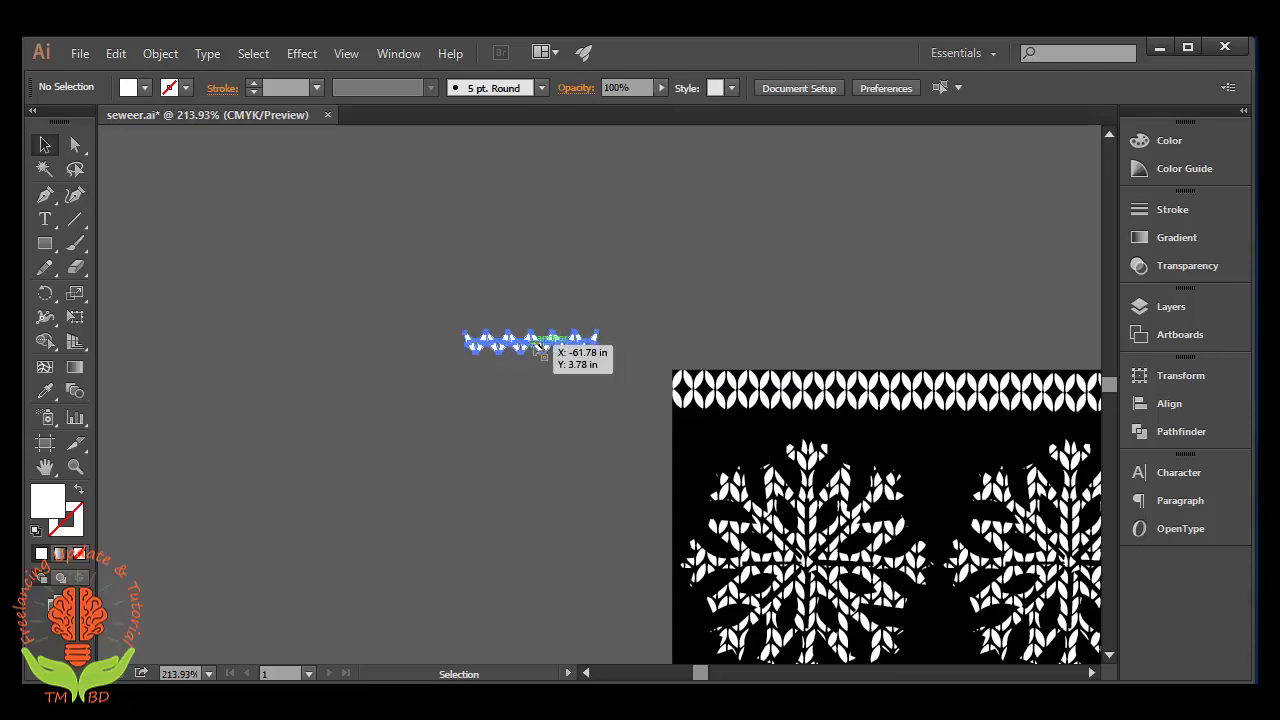
pyautogui.rightClick(535, 348)
pyautogui.moveTo(597, 487)
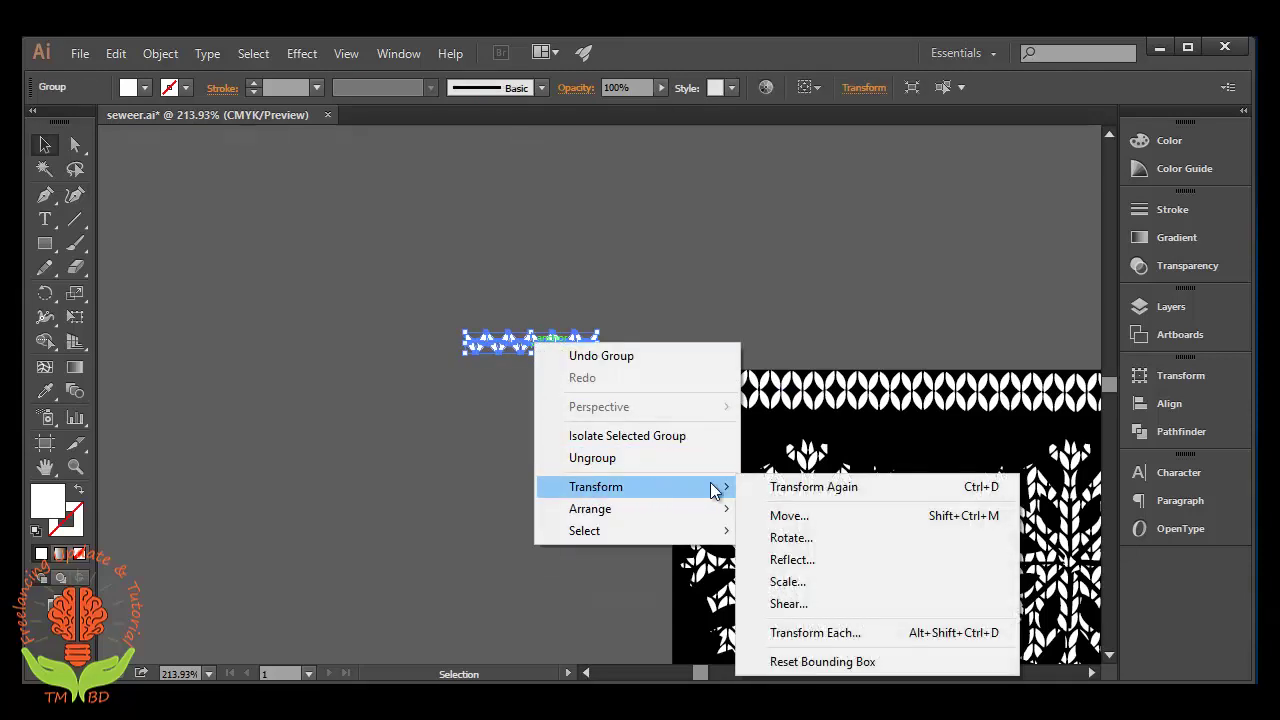
# Step: Reflect a copy of the stitch row across the horizontal axis and nudge it up into diamonds
pyautogui.click(787, 562)
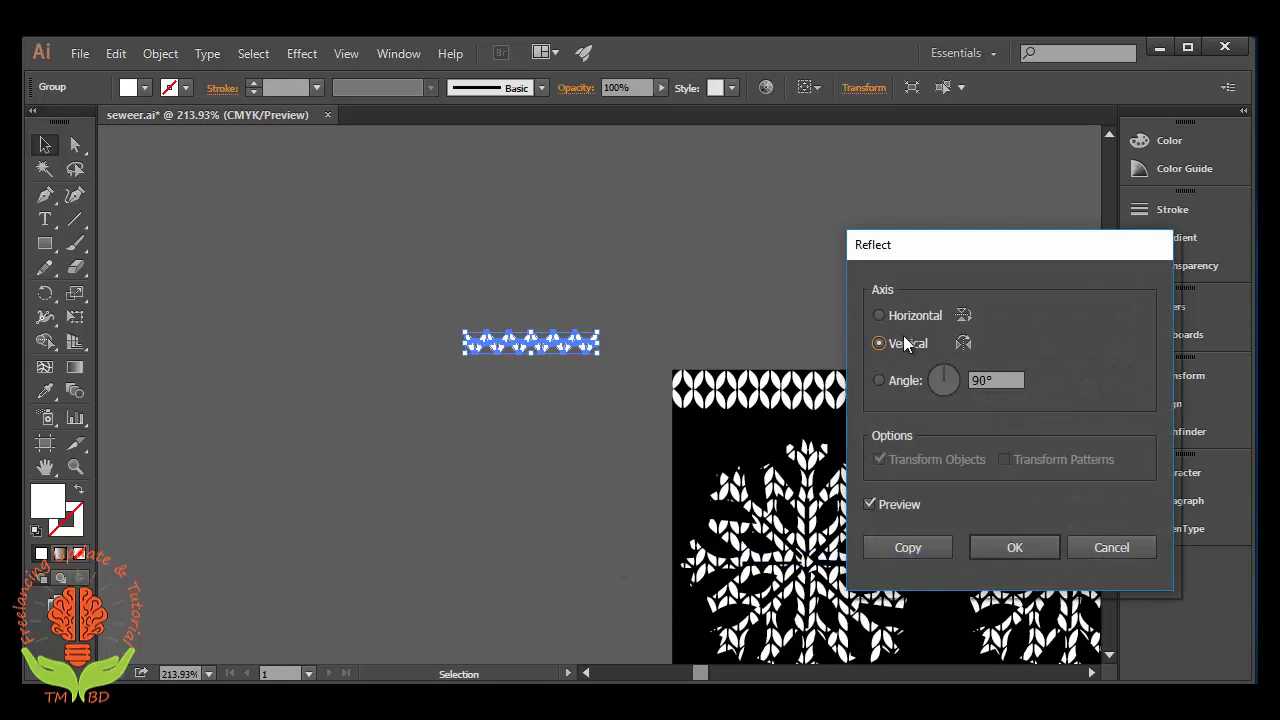
pyautogui.click(879, 315)
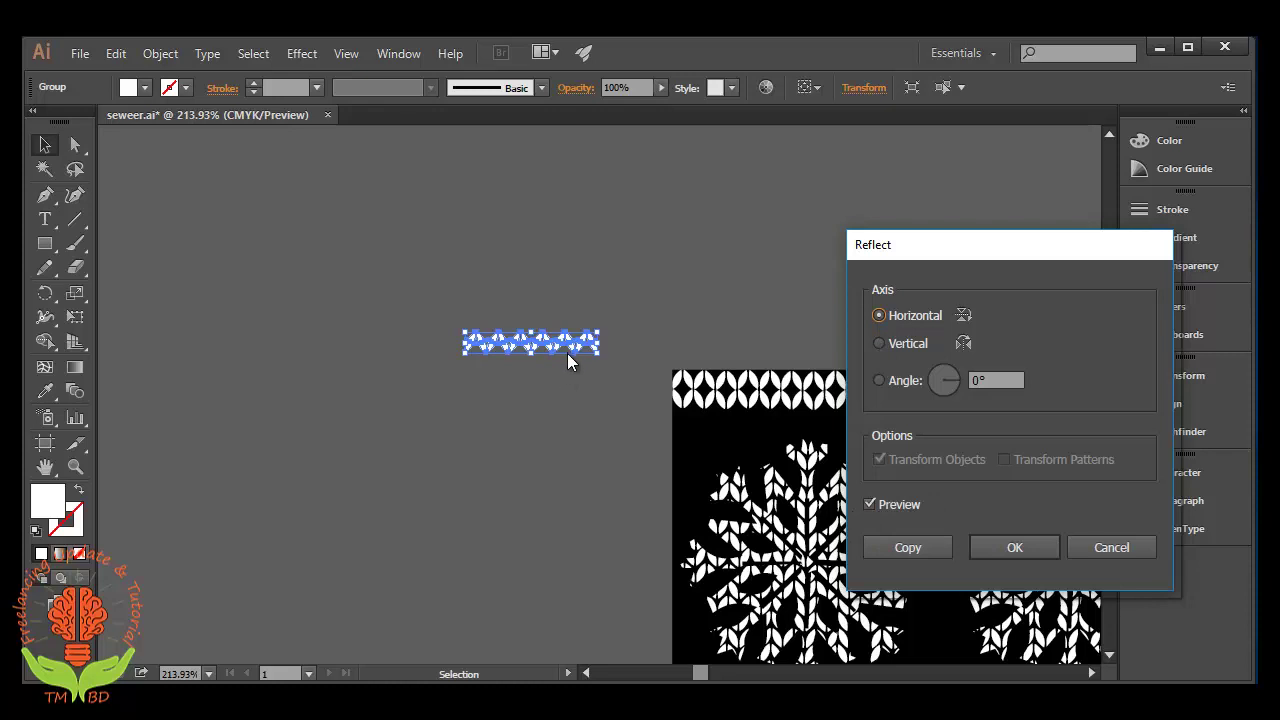
pyautogui.click(899, 553)
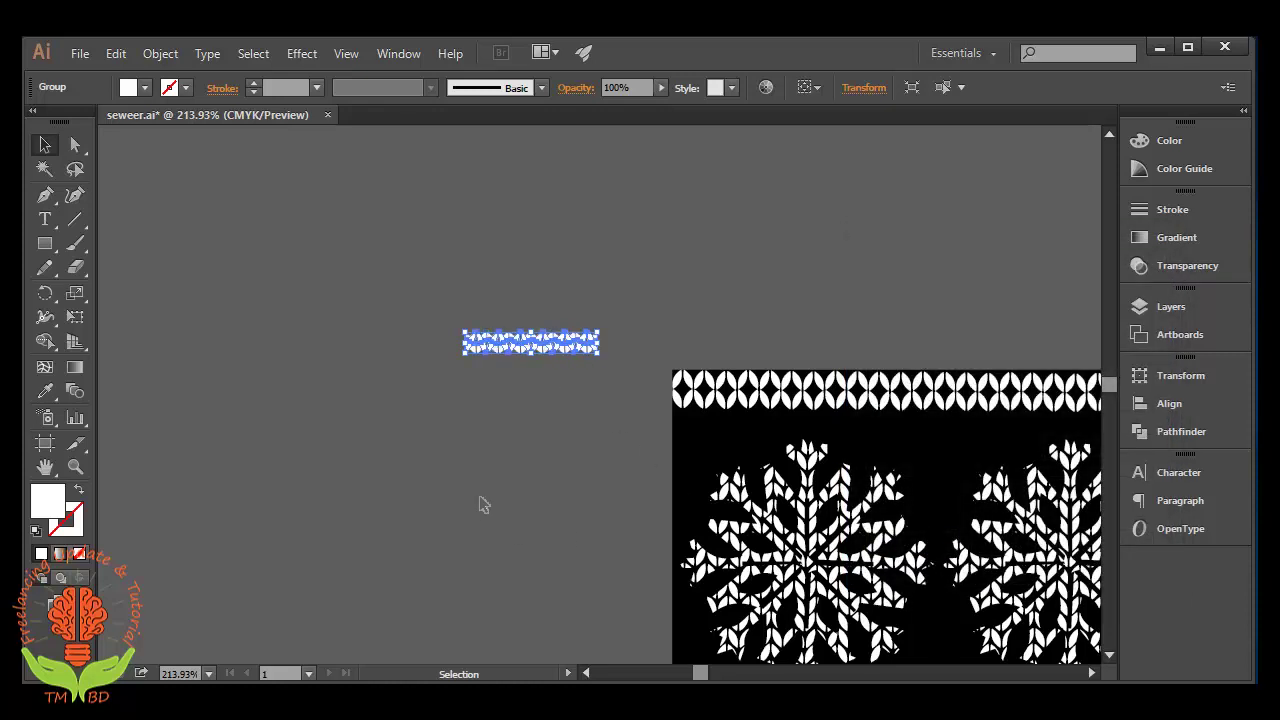
pyautogui.press('Up')
pyautogui.press('Up')
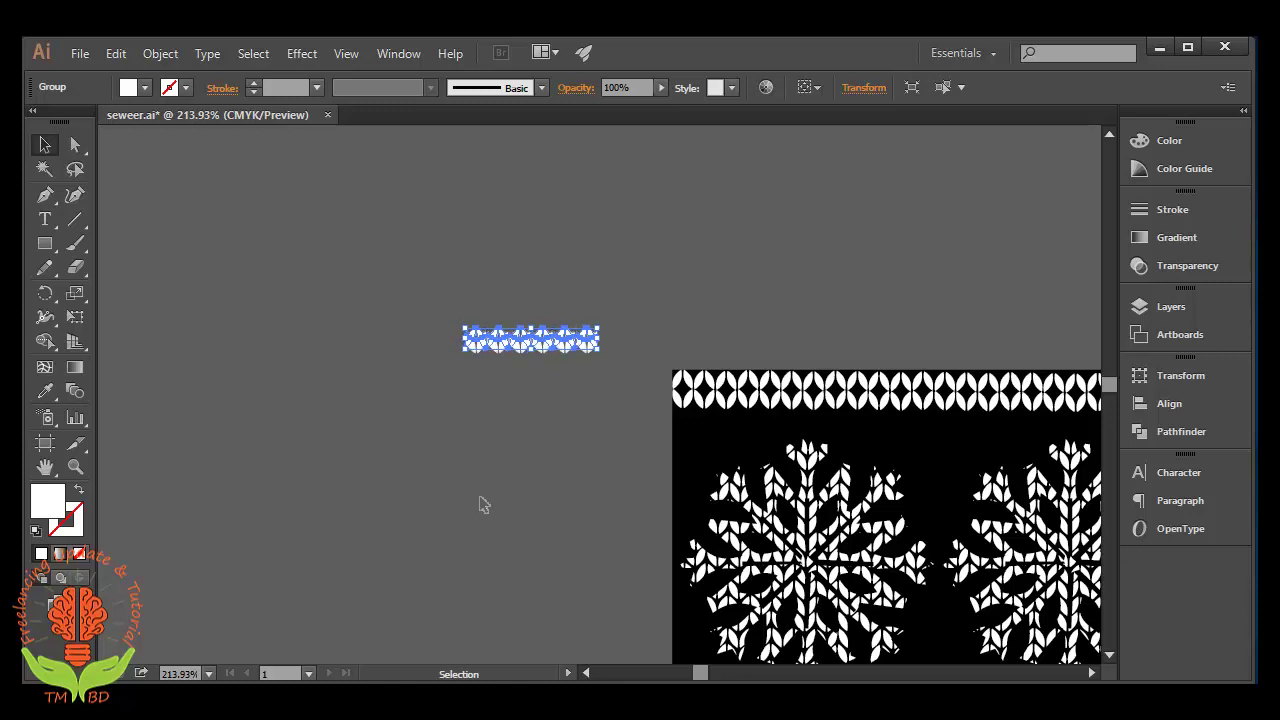
pyautogui.press('Up')
pyautogui.press('Up')
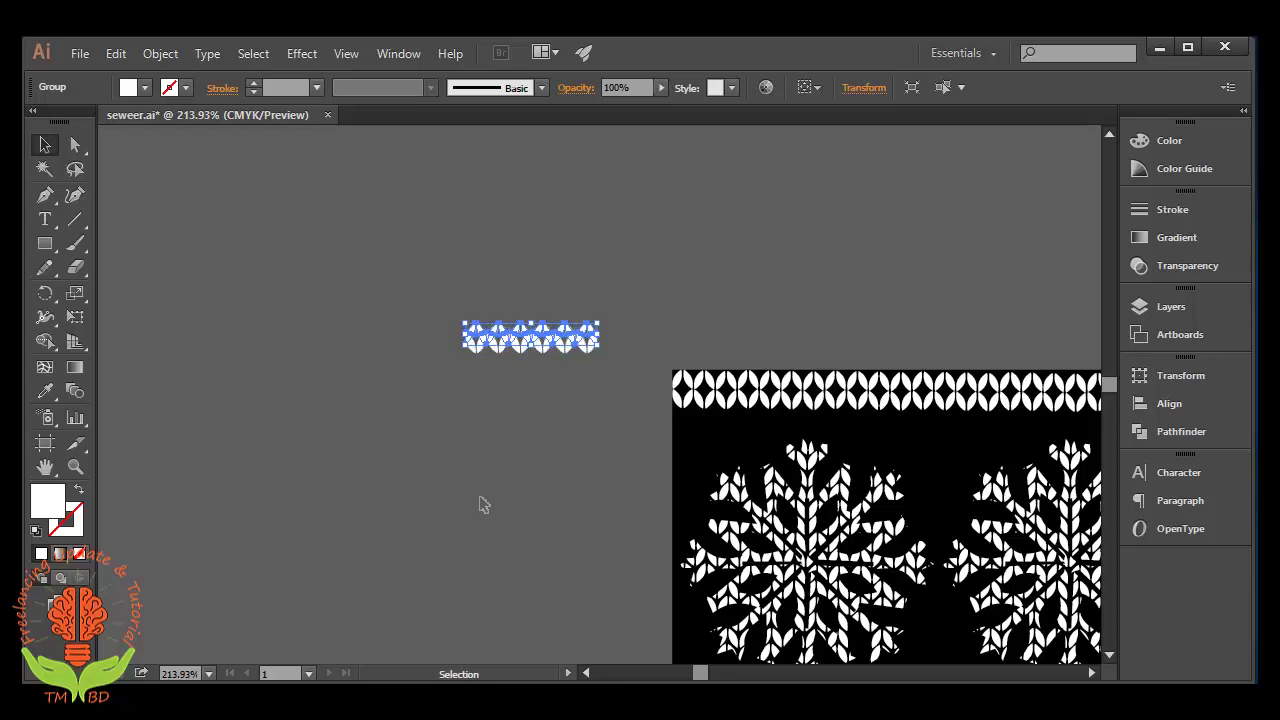
pyautogui.press('Up')
pyautogui.press('Up')
pyautogui.press('Up')
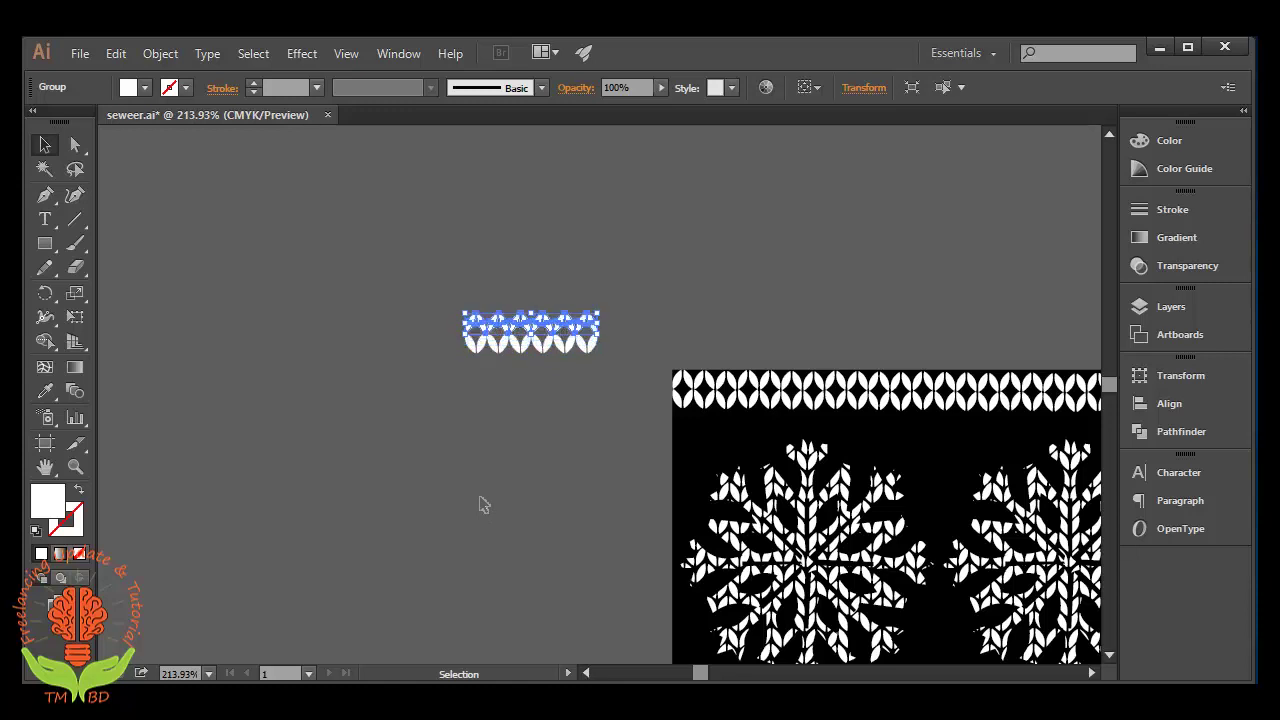
pyautogui.click(480, 503)
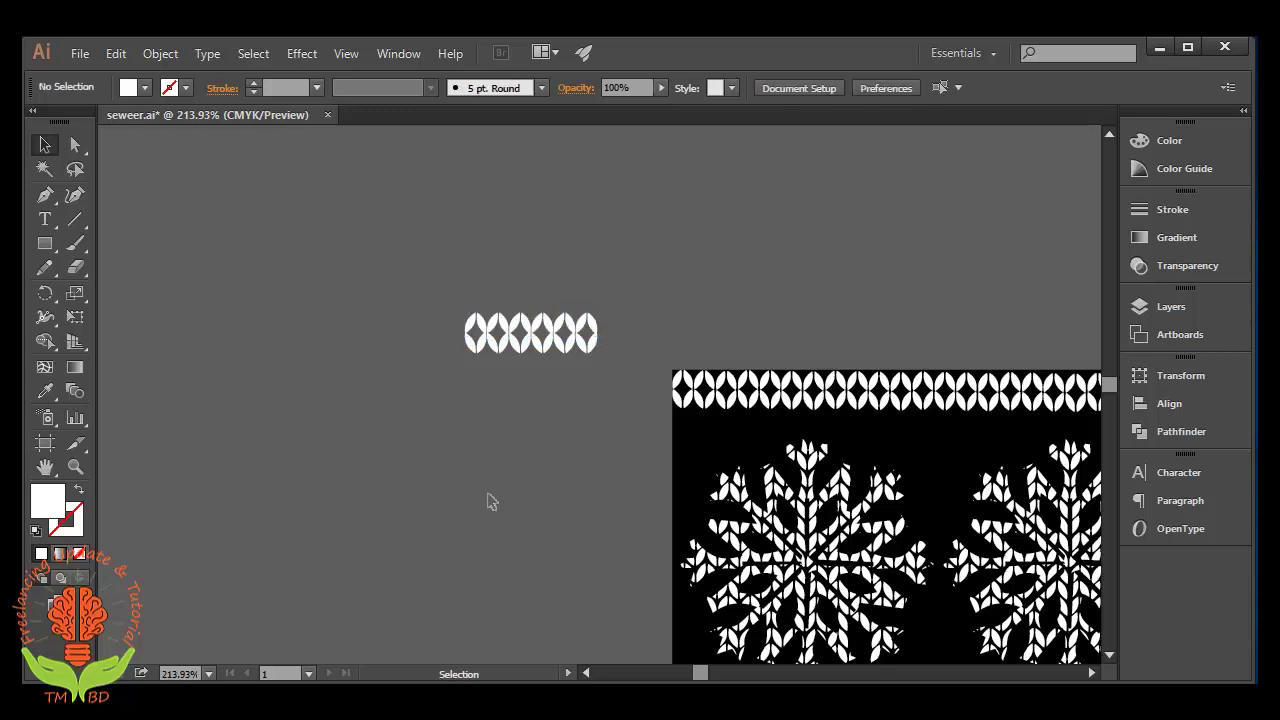
# Step: Zoom in and align the diamond row's top half with its bottom half
pyautogui.moveTo(440, 305); pyautogui.dragTo(637, 409)
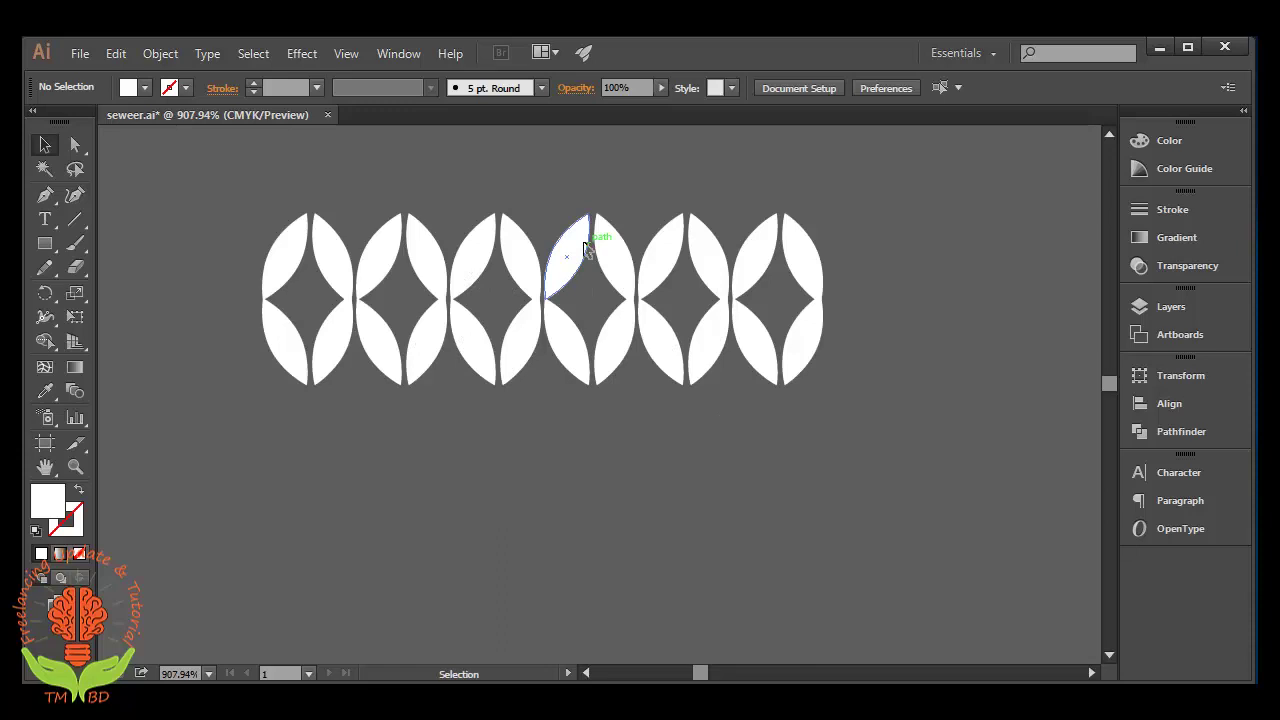
pyautogui.moveTo(585, 247); pyautogui.dragTo(586, 245)
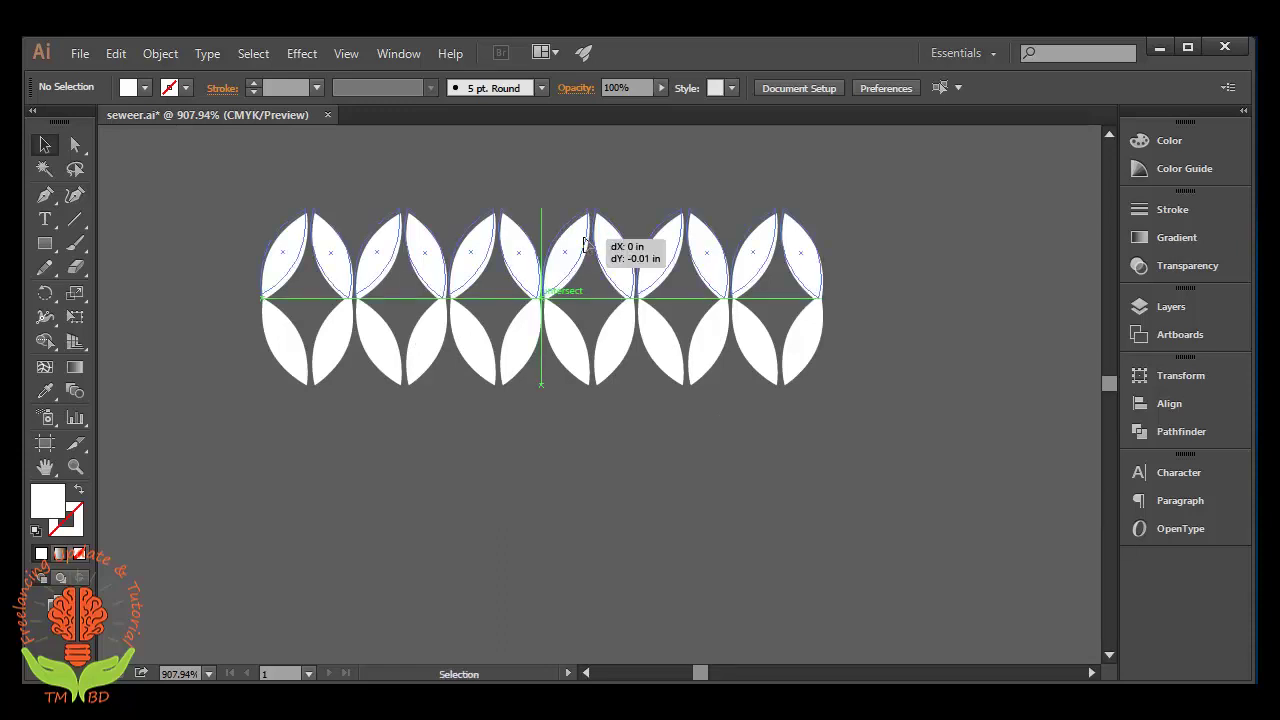
pyautogui.click(477, 614)
pyautogui.hotkey('ctrl', '+')
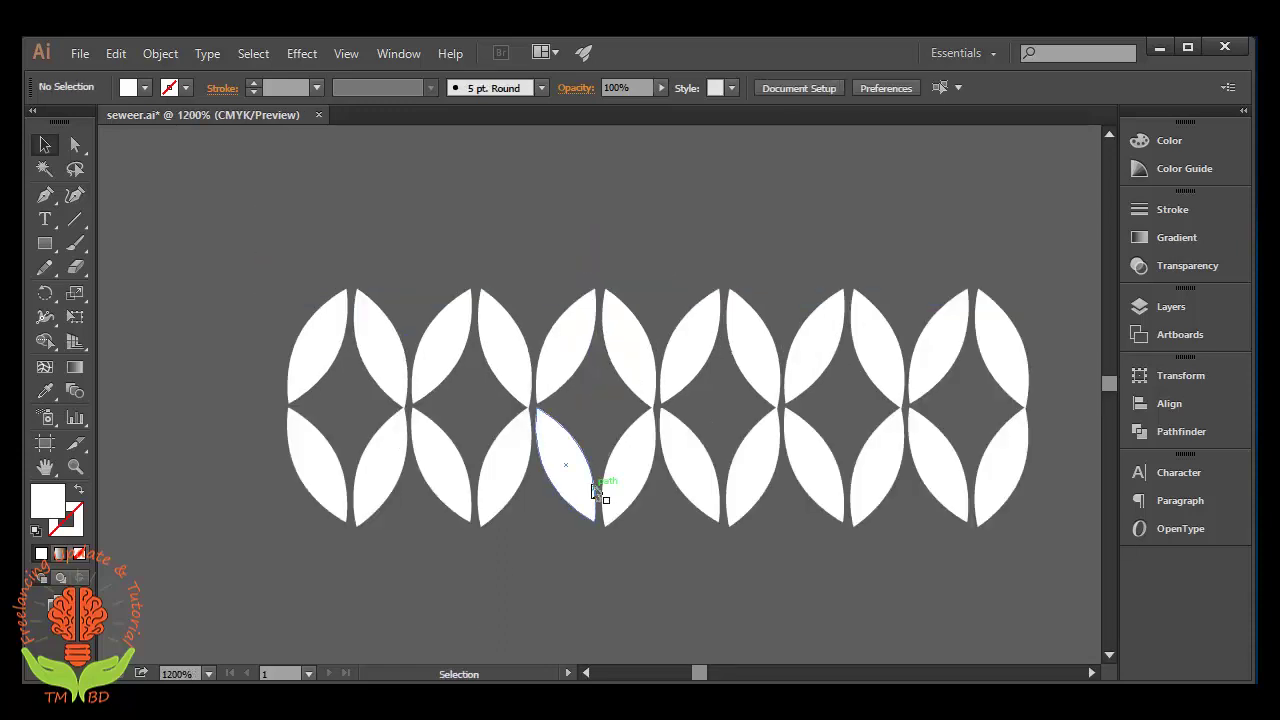
pyautogui.press('a')
pyautogui.hotkey('ctrl', '-')
pyautogui.hotkey('ctrl', '-')
pyautogui.hotkey('ctrl', '-')
pyautogui.press('v')
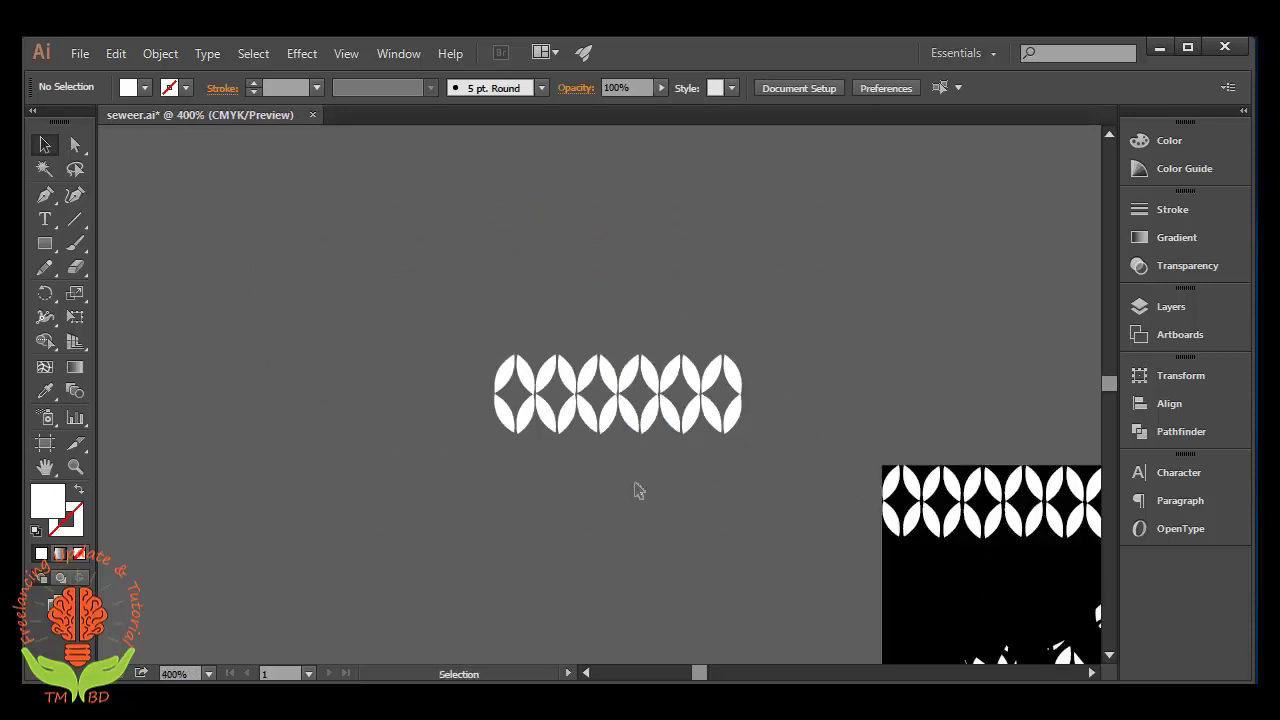
pyautogui.moveTo(780, 514); pyautogui.dragTo(536, 478)
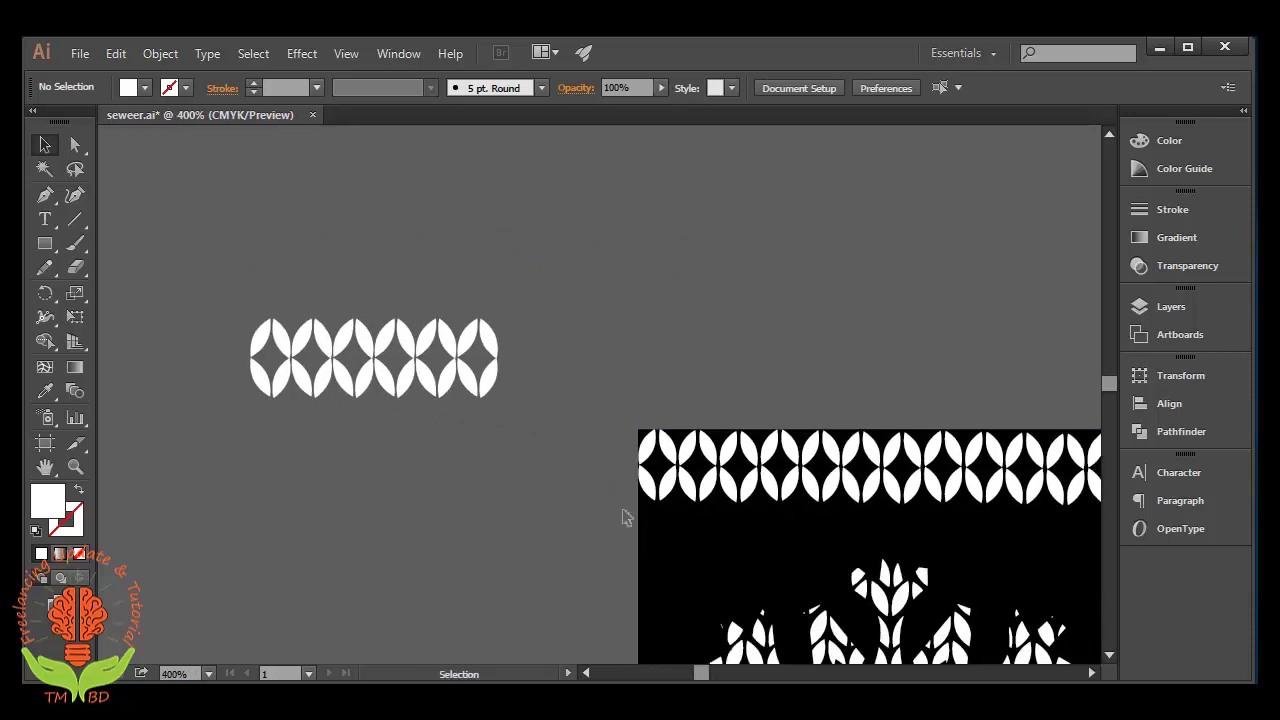
pyautogui.press('a')
pyautogui.hotkey('ctrl', '-')
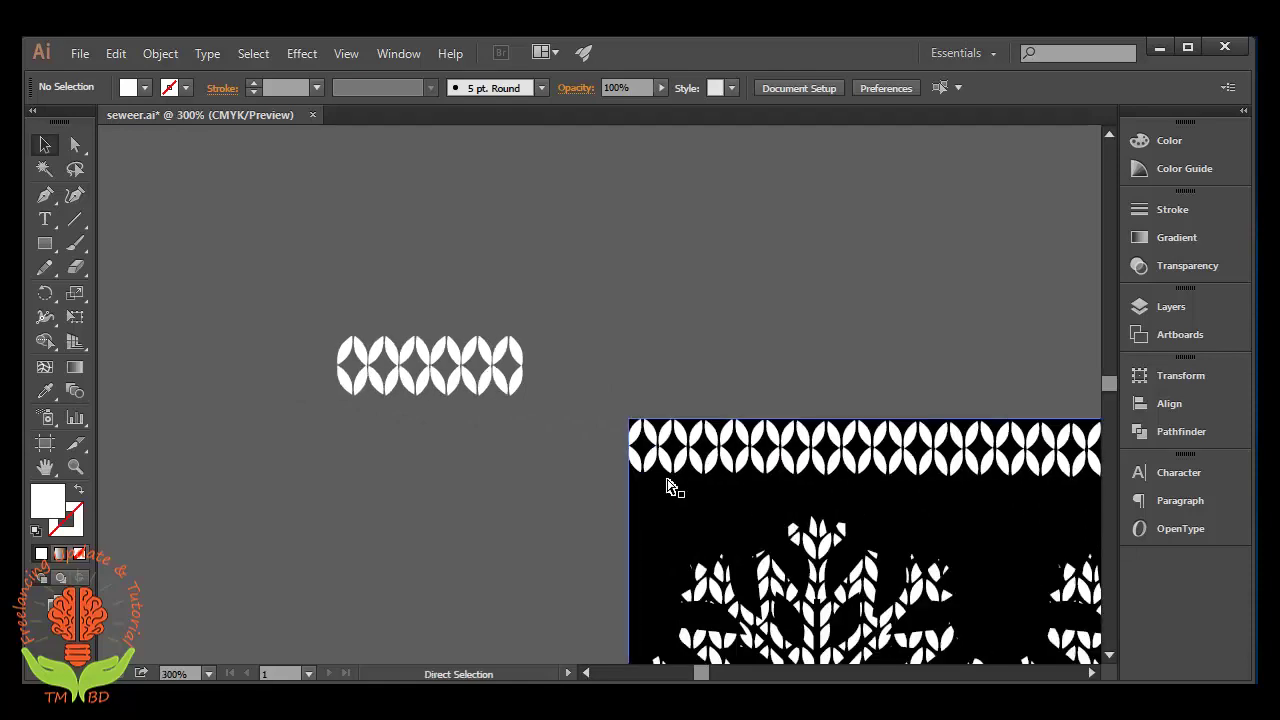
pyautogui.hotkey('ctrl', '-')
pyautogui.hotkey('ctrl', '-')
pyautogui.hotkey('ctrl', '-')
# Step: Move the long knit border band onto the black artboard's top edge
pyautogui.moveTo(692, 372); pyautogui.dragTo(489, 370)
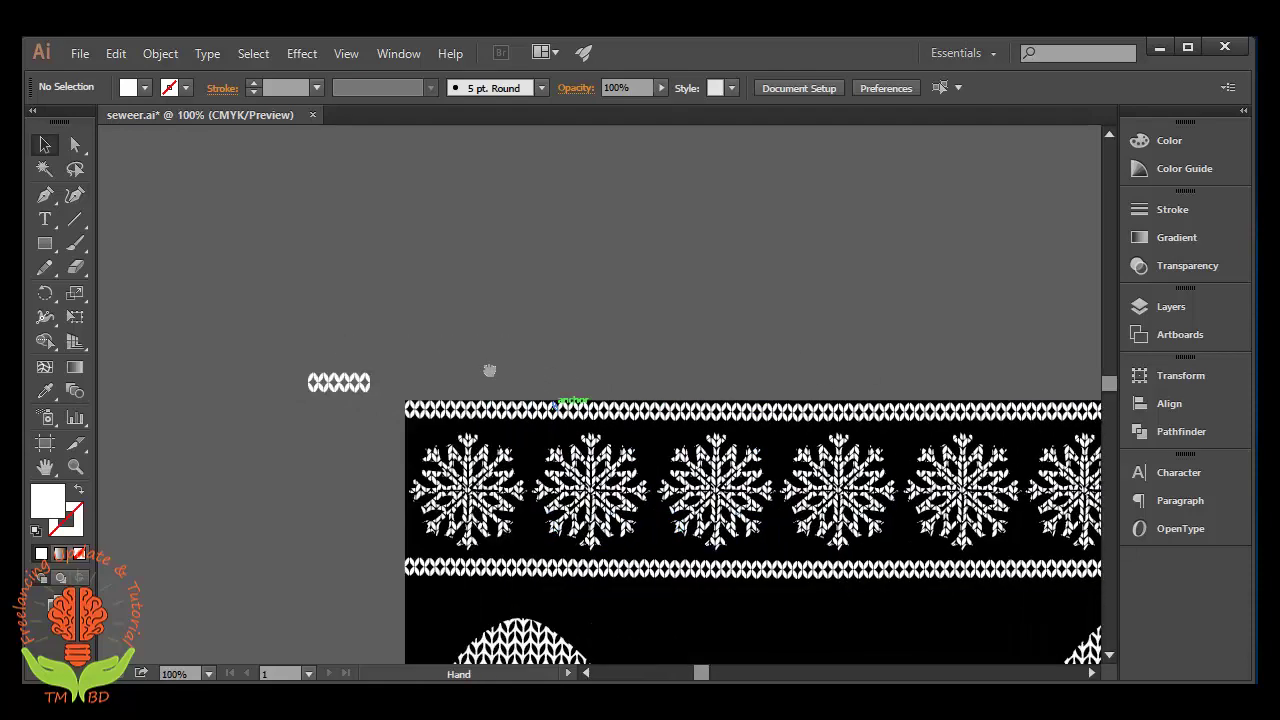
pyautogui.moveTo(960, 306); pyautogui.dragTo(640, 349)
pyautogui.moveTo(1090, 300); pyautogui.dragTo(814, 343)
pyautogui.moveTo(1014, 312); pyautogui.dragTo(694, 363)
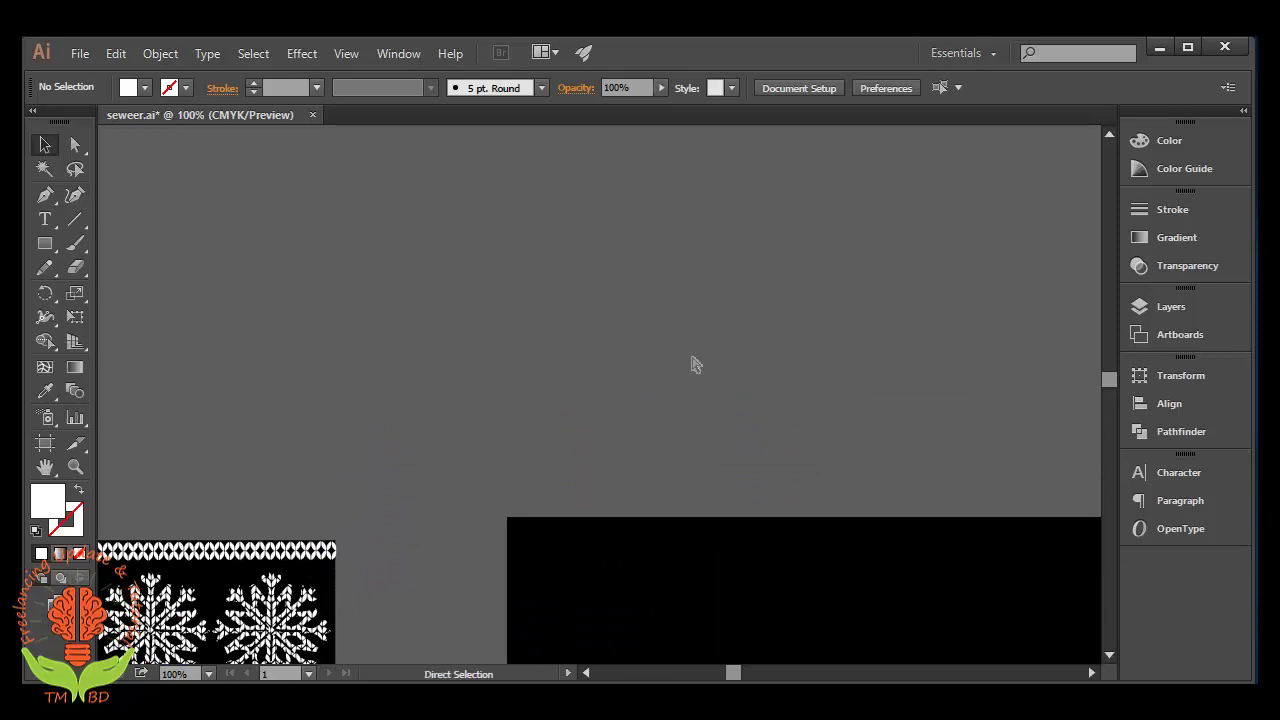
pyautogui.hotkey('ctrl', '-')
pyautogui.hotkey('ctrl', '-')
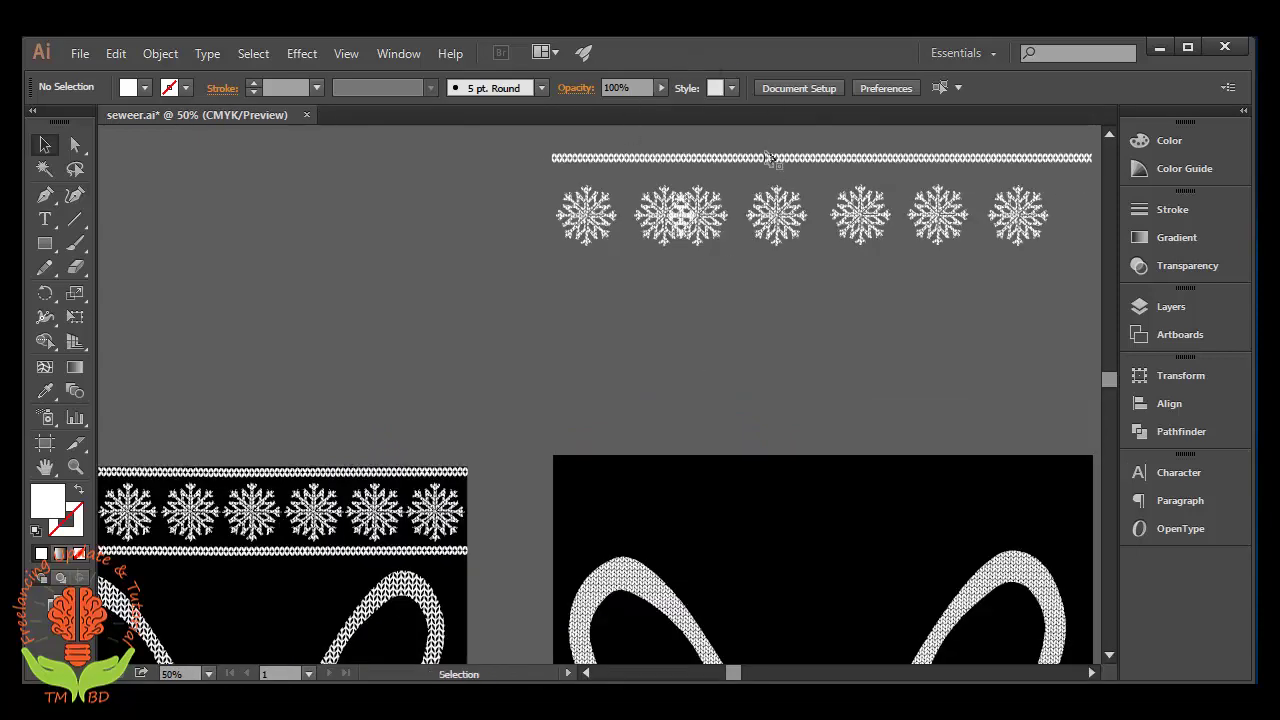
pyautogui.moveTo(754, 289); pyautogui.dragTo(666, 289)
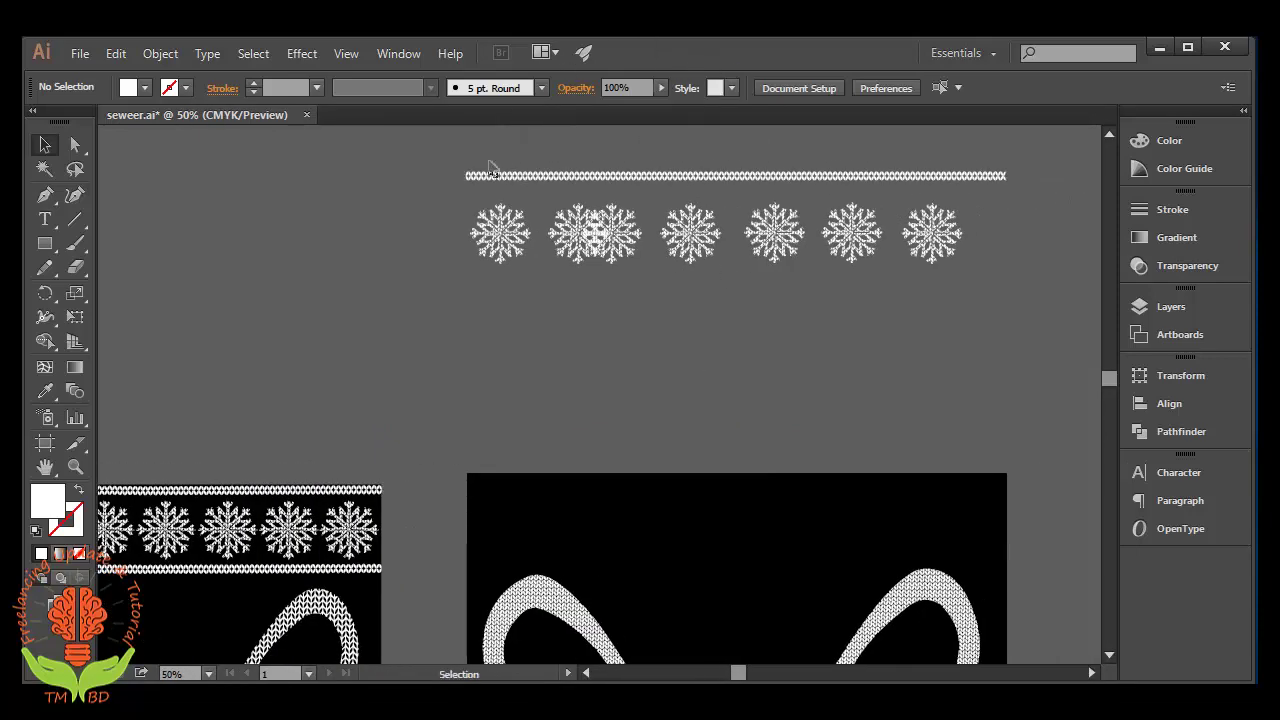
pyautogui.moveTo(446, 172); pyautogui.dragTo(870, 195)
pyautogui.moveTo(1016, 189); pyautogui.dragTo(1016, 189)
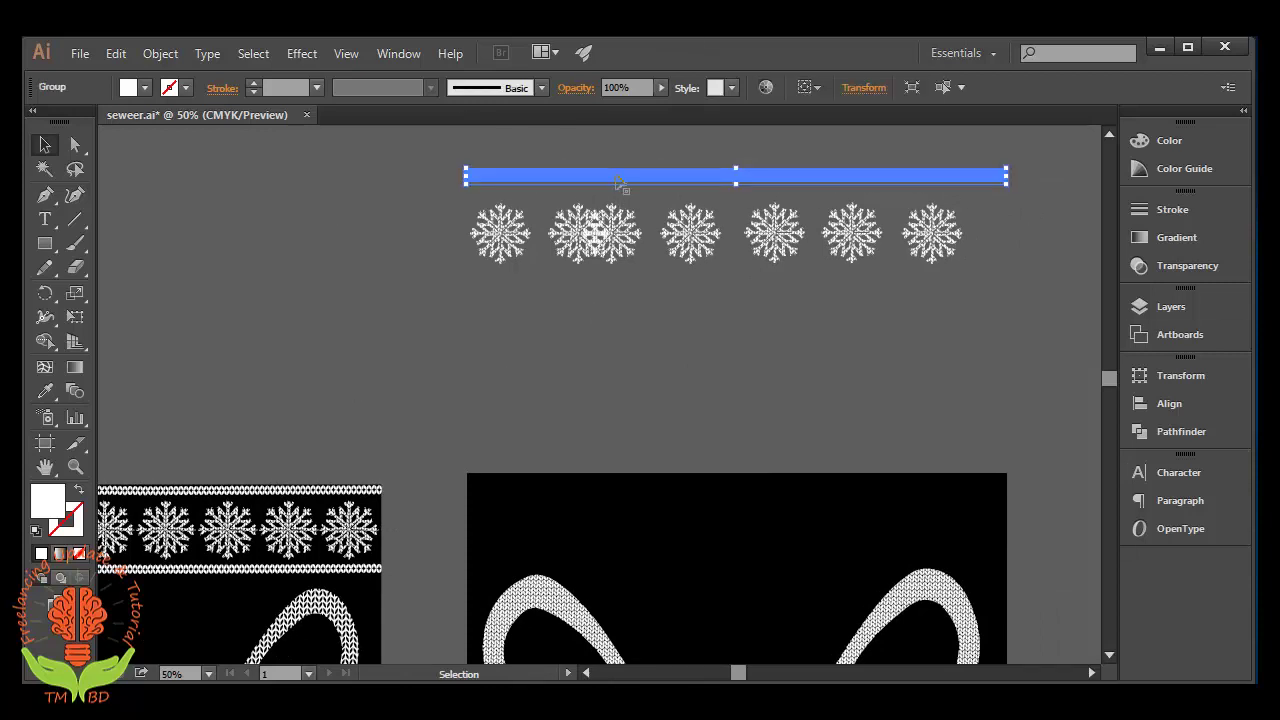
pyautogui.moveTo(619, 182)
pyautogui.mouseDown()
pyautogui.moveTo(620, 493)
pyautogui.moveTo(615, 471)
pyautogui.mouseUp()
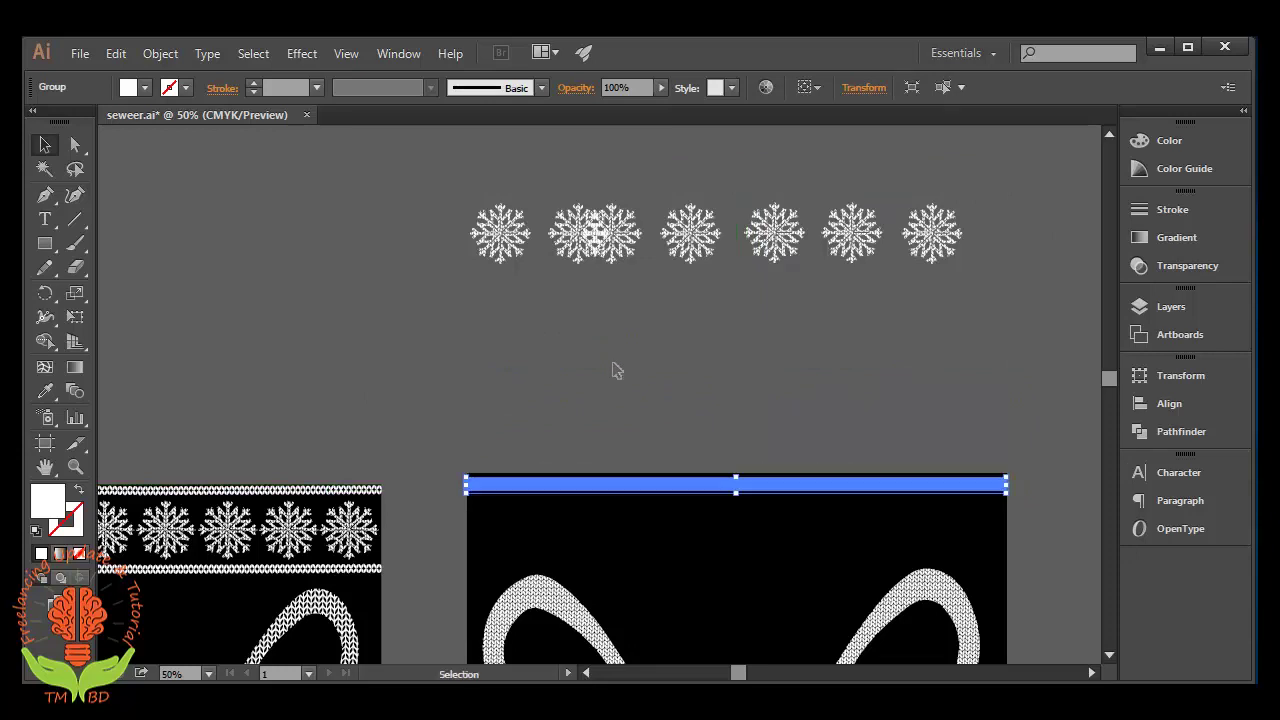
pyautogui.press('Up')
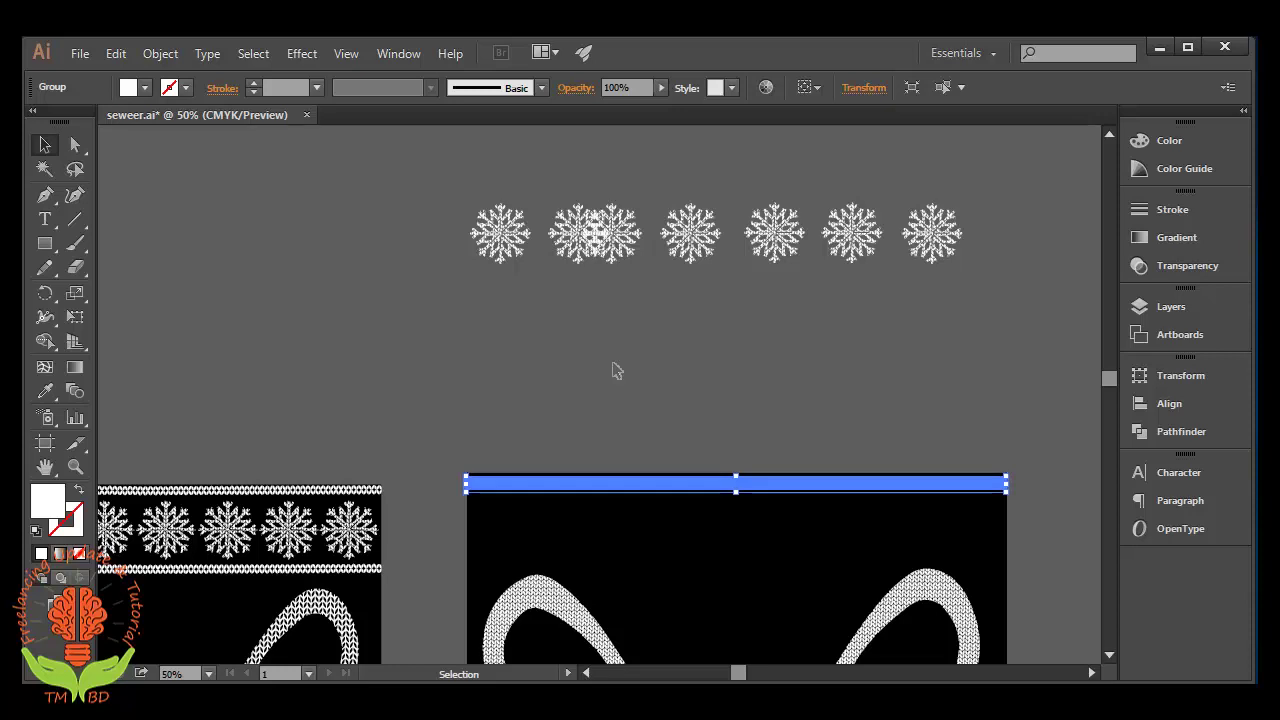
pyautogui.press('Up')
pyautogui.press('Up')
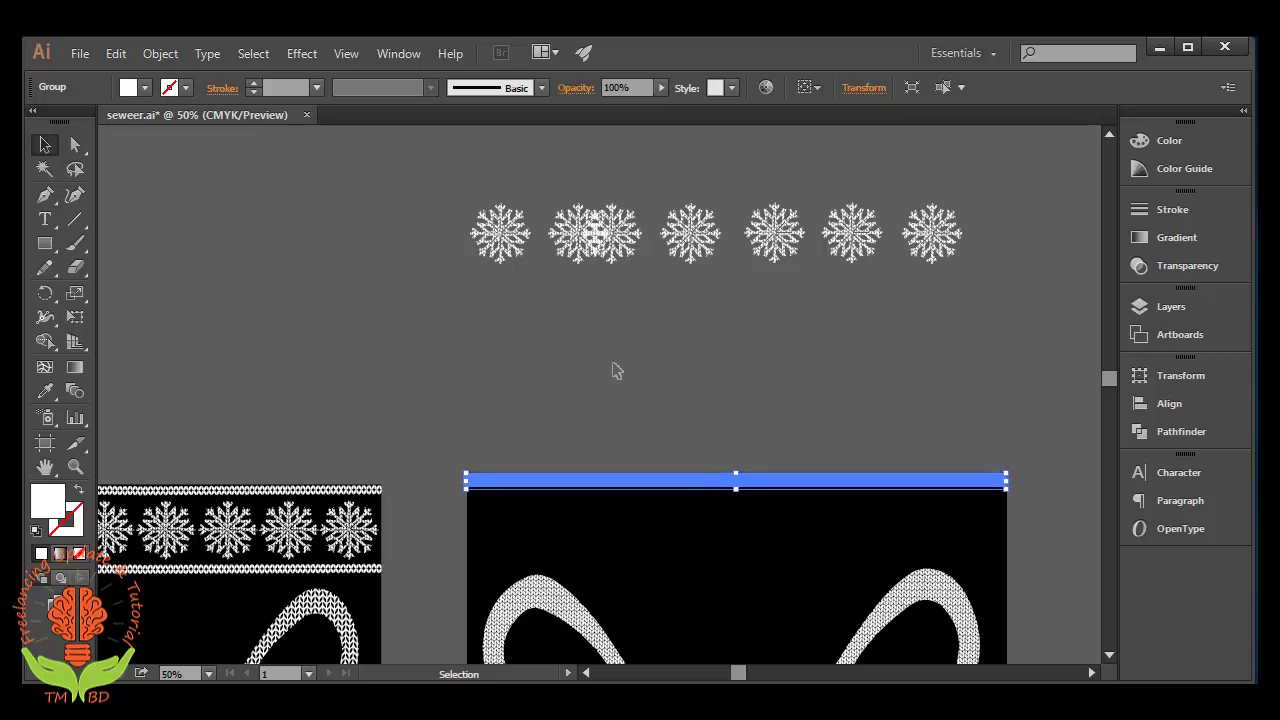
pyautogui.click(658, 538)
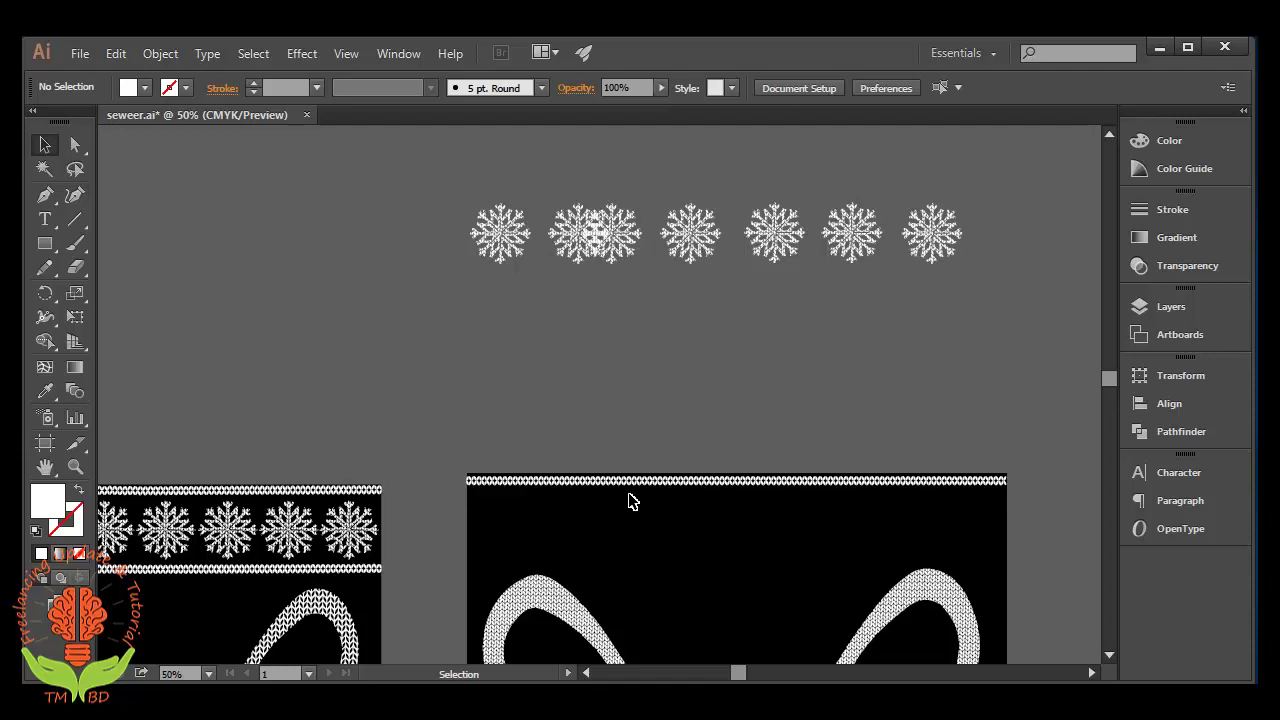
# Step: Nudge the border pattern right to line up with the artboard's top-left corner
pyautogui.moveTo(466, 472); pyautogui.dragTo(500, 494)
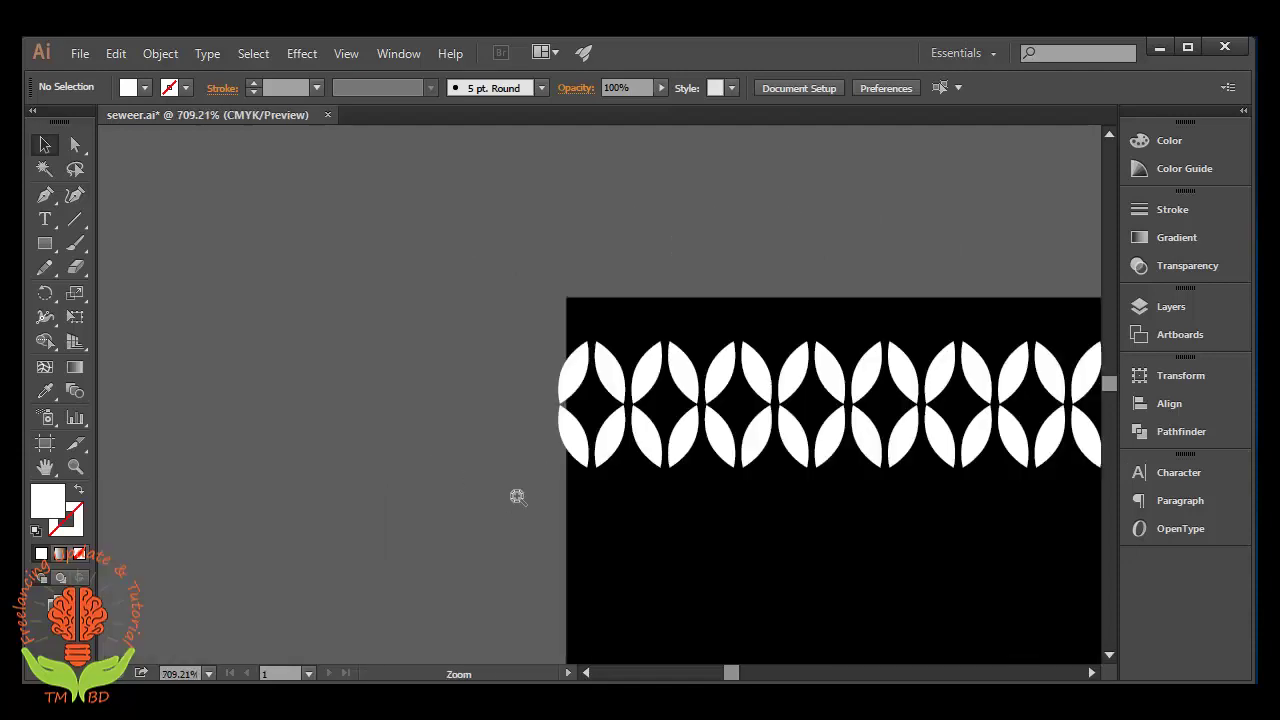
pyautogui.moveTo(575, 452); pyautogui.dragTo(579, 444)
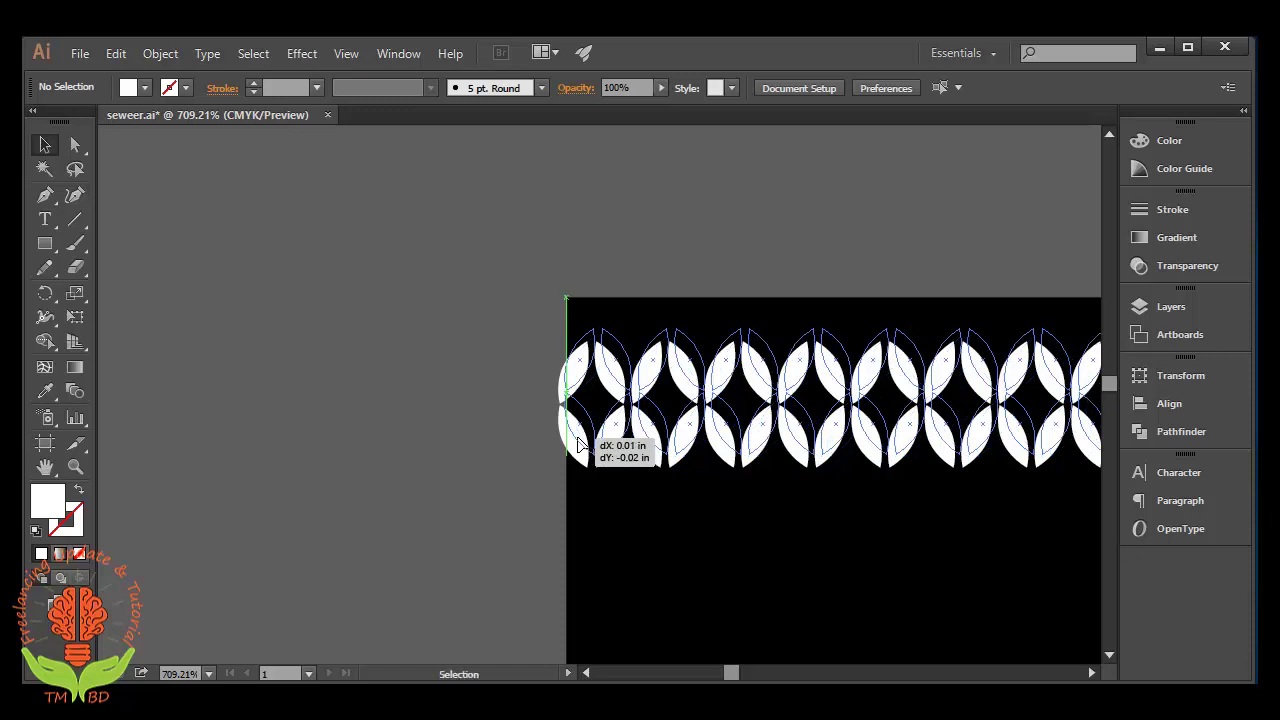
pyautogui.click(475, 462)
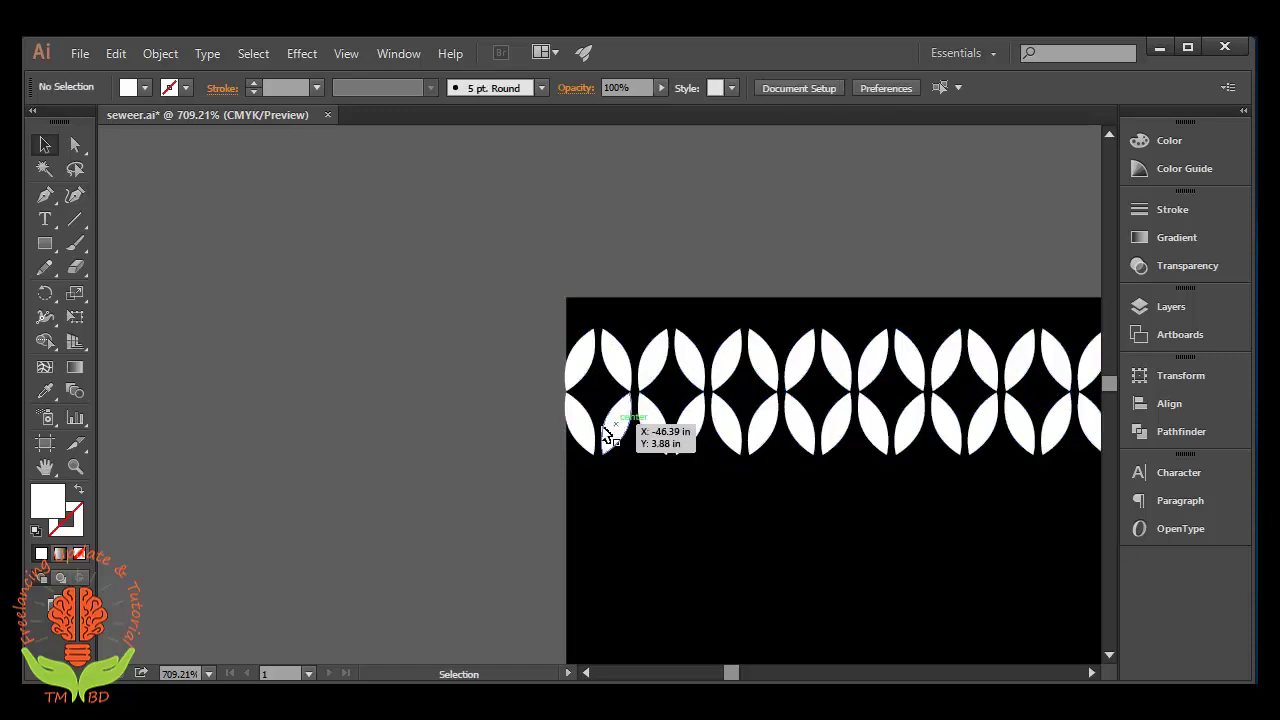
pyautogui.click(605, 445)
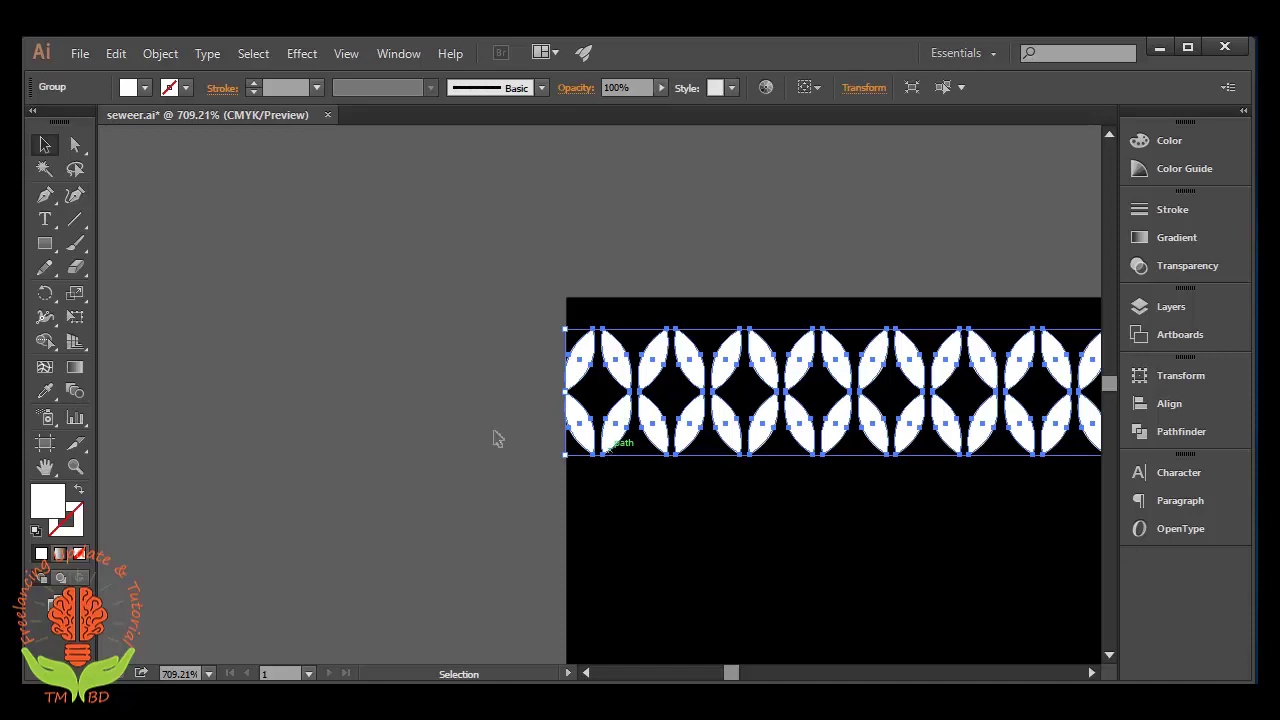
pyautogui.press('Right')
pyautogui.press('Right')
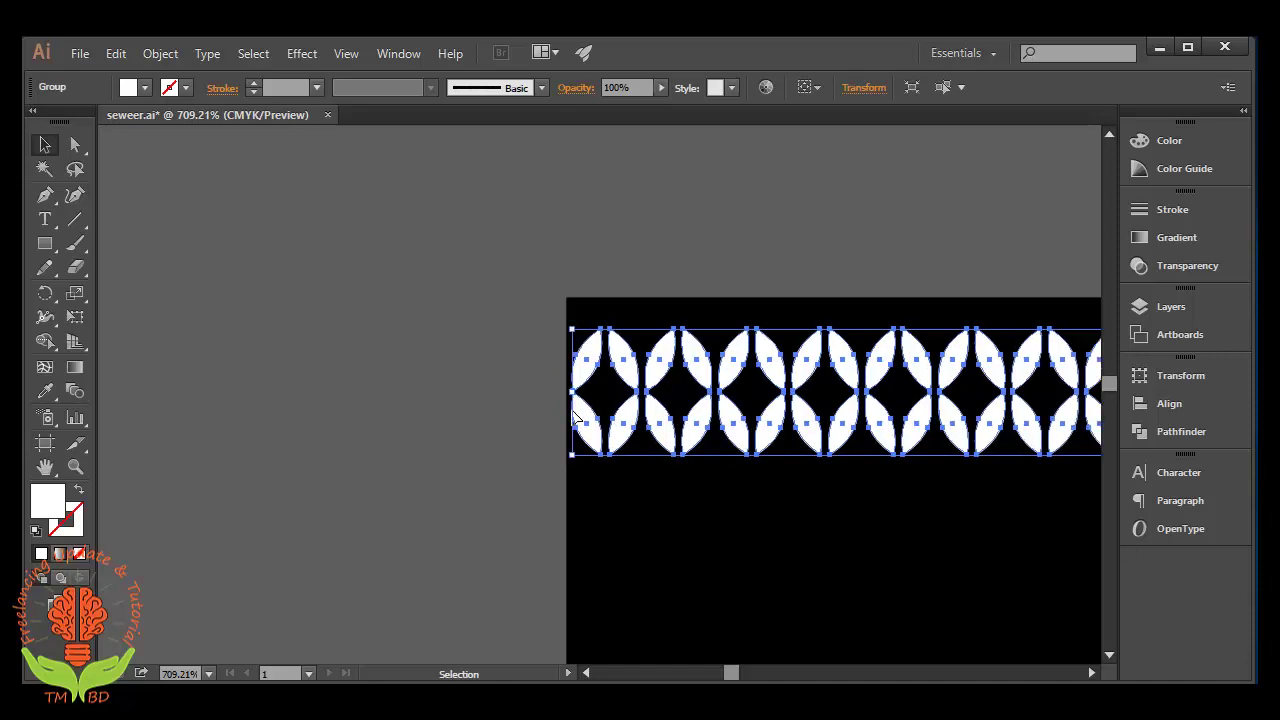
pyautogui.moveTo(590, 418)
pyautogui.mouseDown()
pyautogui.moveTo(590, 396)
pyautogui.moveTo(579, 399)
pyautogui.mouseUp()
pyautogui.click(470, 422)
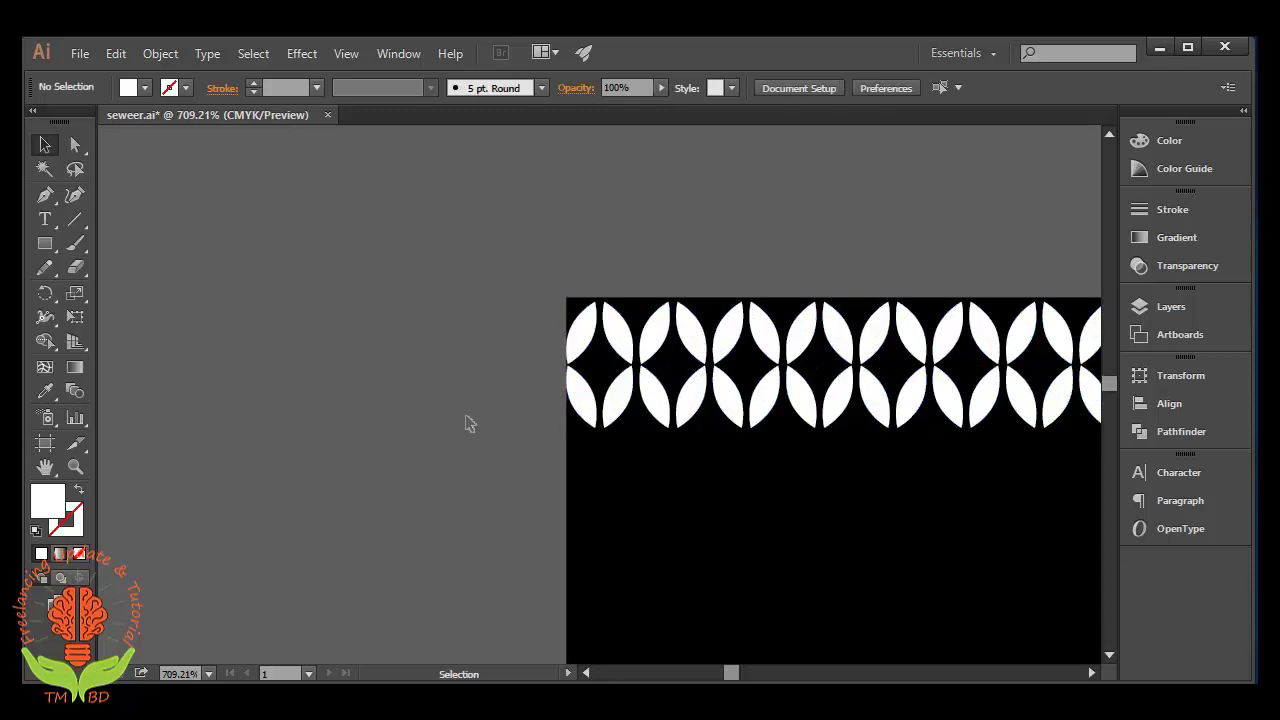
# Step: At close zoom, move the pattern up flush with the artboard's top edge
pyautogui.hotkey('ctrl', 'space')
pyautogui.moveTo(552, 324); pyautogui.dragTo(630, 400)
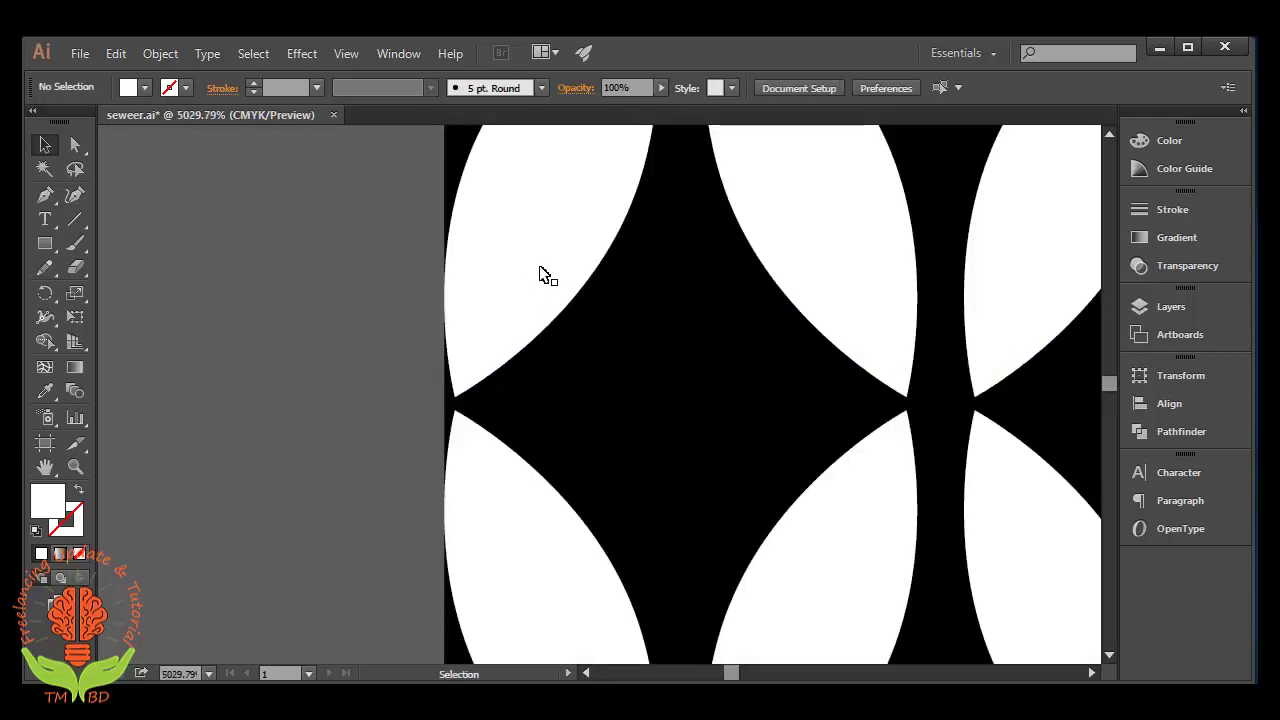
pyautogui.moveTo(540, 263); pyautogui.dragTo(546, 266)
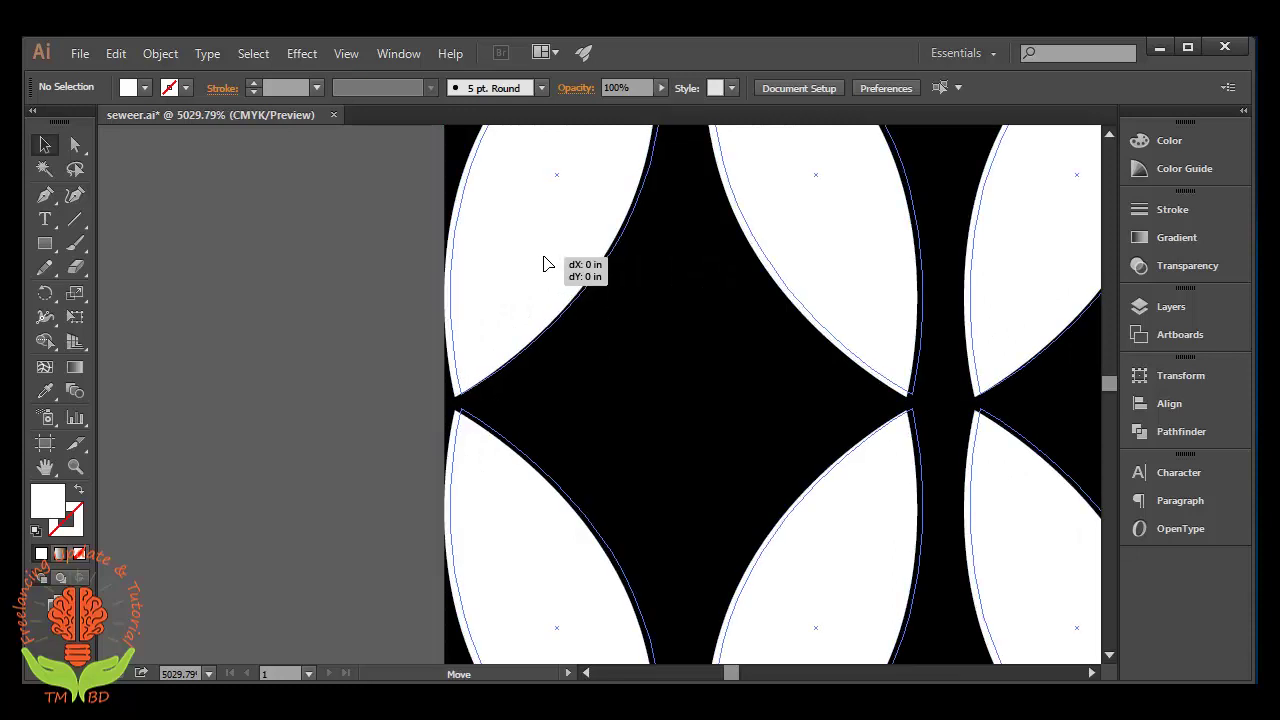
pyautogui.scroll(2, 660, 391)
pyautogui.scroll(2, 660, 391)
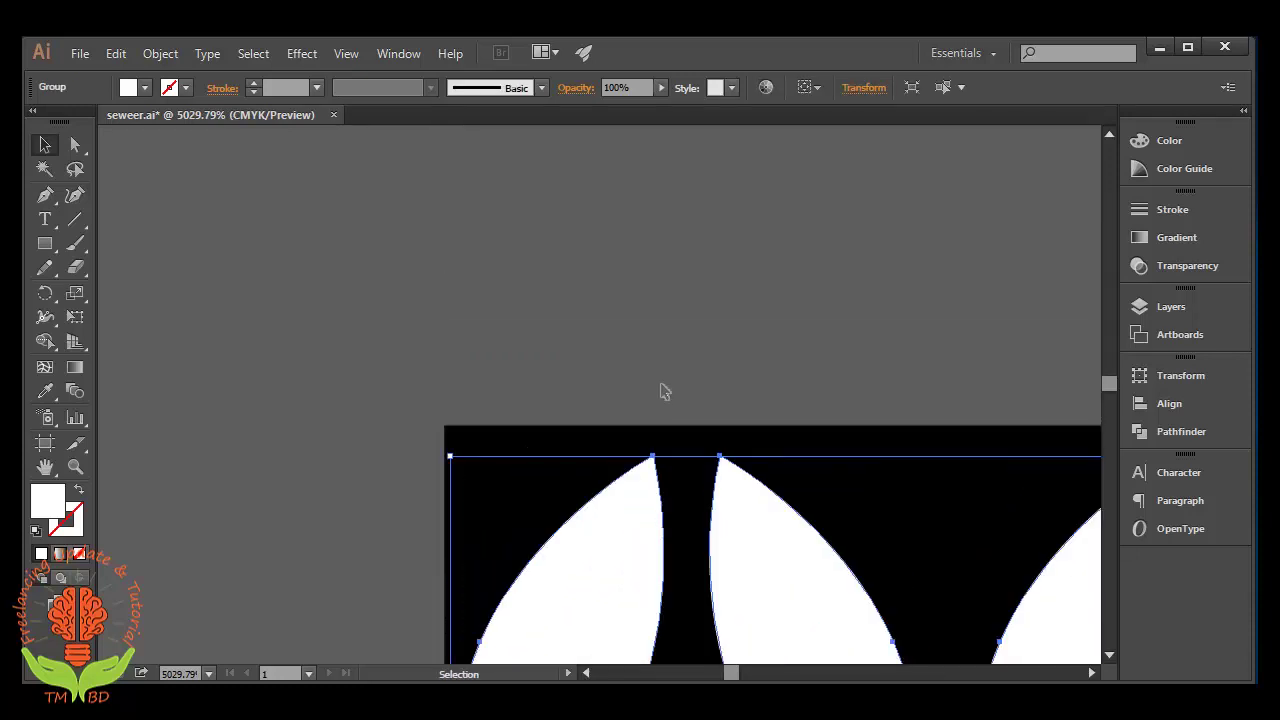
pyautogui.moveTo(638, 484); pyautogui.dragTo(638, 459)
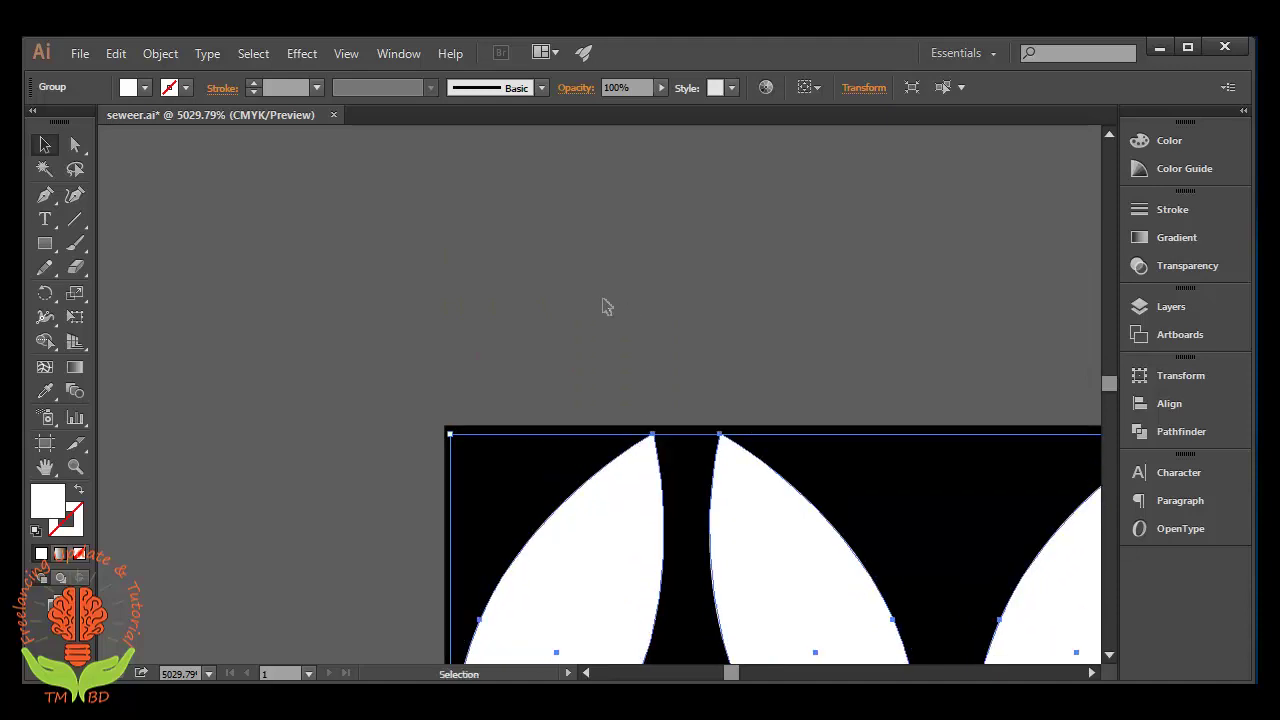
pyautogui.click(603, 307)
pyautogui.press('ctrl')
pyautogui.hotkey('ctrl', '-')
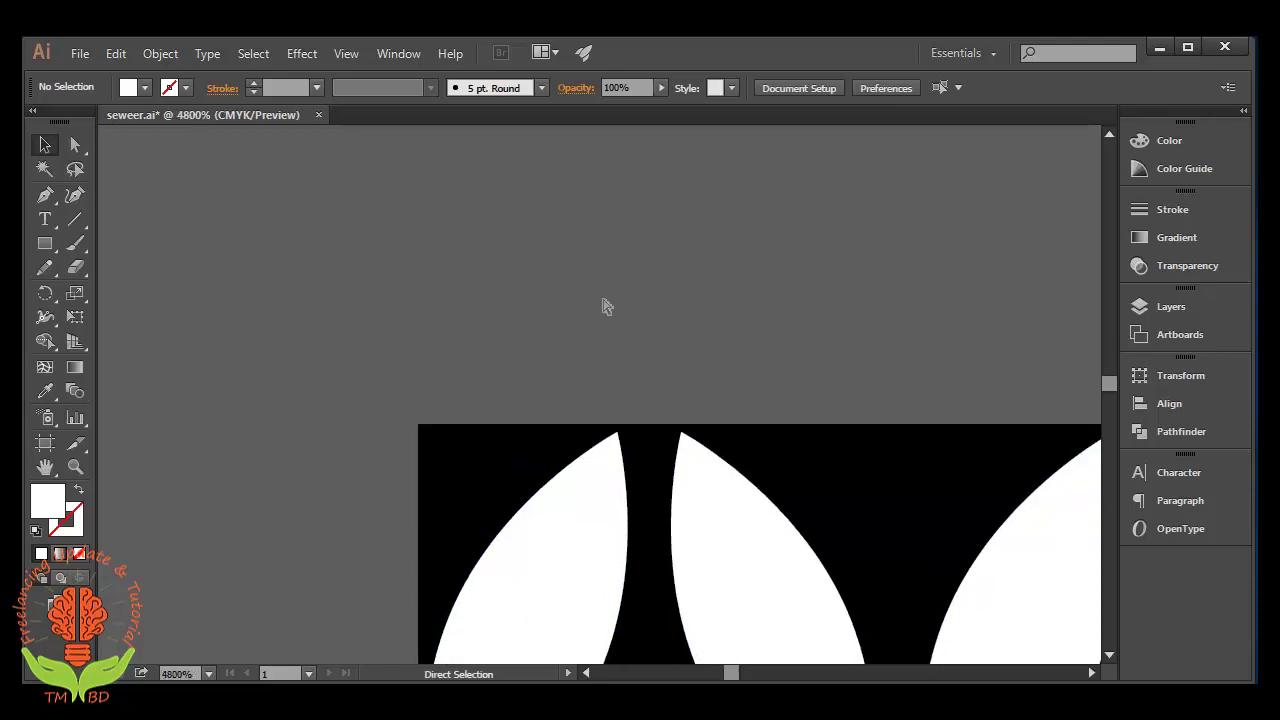
pyautogui.hotkey('ctrl', '-')
pyautogui.hotkey('ctrl', '-')
pyautogui.hotkey('ctrl', '-')
pyautogui.hotkey('ctrl', '-')
pyautogui.hotkey('ctrl', '-')
pyautogui.hotkey('ctrl', '-')
pyautogui.hotkey('ctrl', '-')
pyautogui.hotkey('ctrl', '-')
pyautogui.hotkey('ctrl', '-')
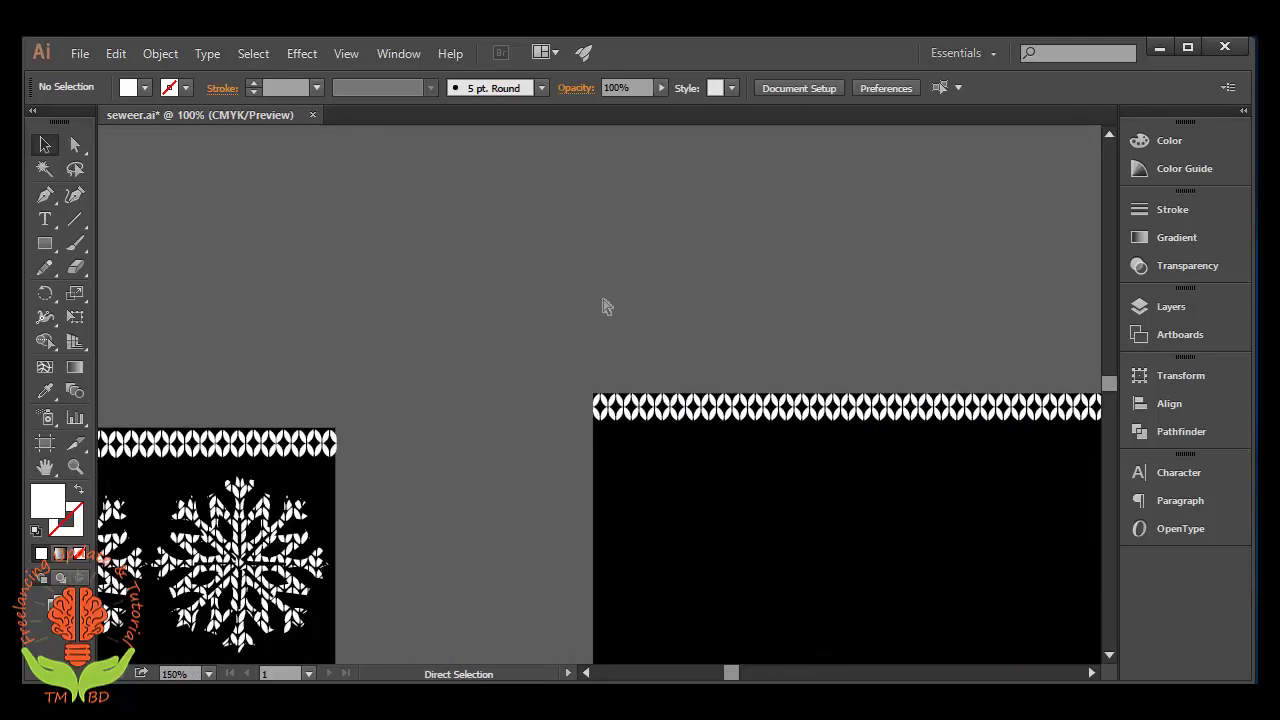
pyautogui.hotkey('ctrl', '-')
pyautogui.hotkey('ctrl', '-')
pyautogui.hotkey('ctrl', '-')
# Step: Carry the spare black snowflake across the canvas to sit beside the knit-texture rectangle
pyautogui.press('space')
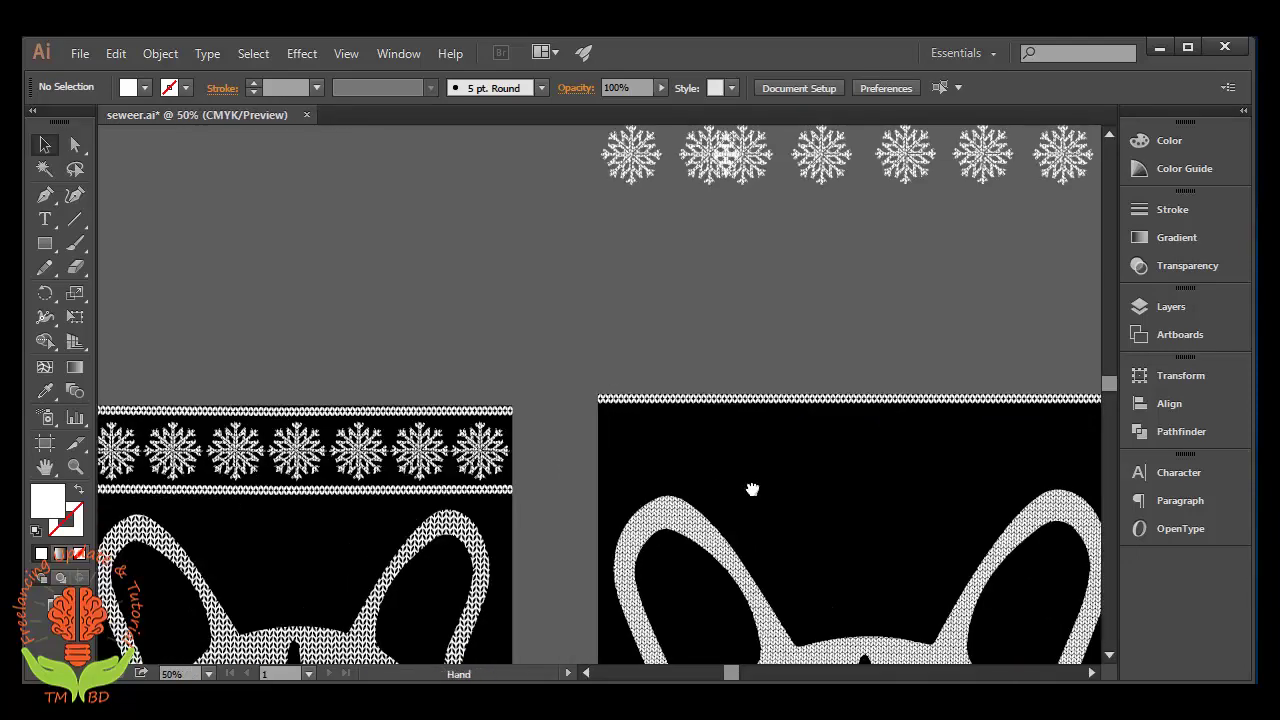
pyautogui.moveTo(751, 486); pyautogui.dragTo(760, 375)
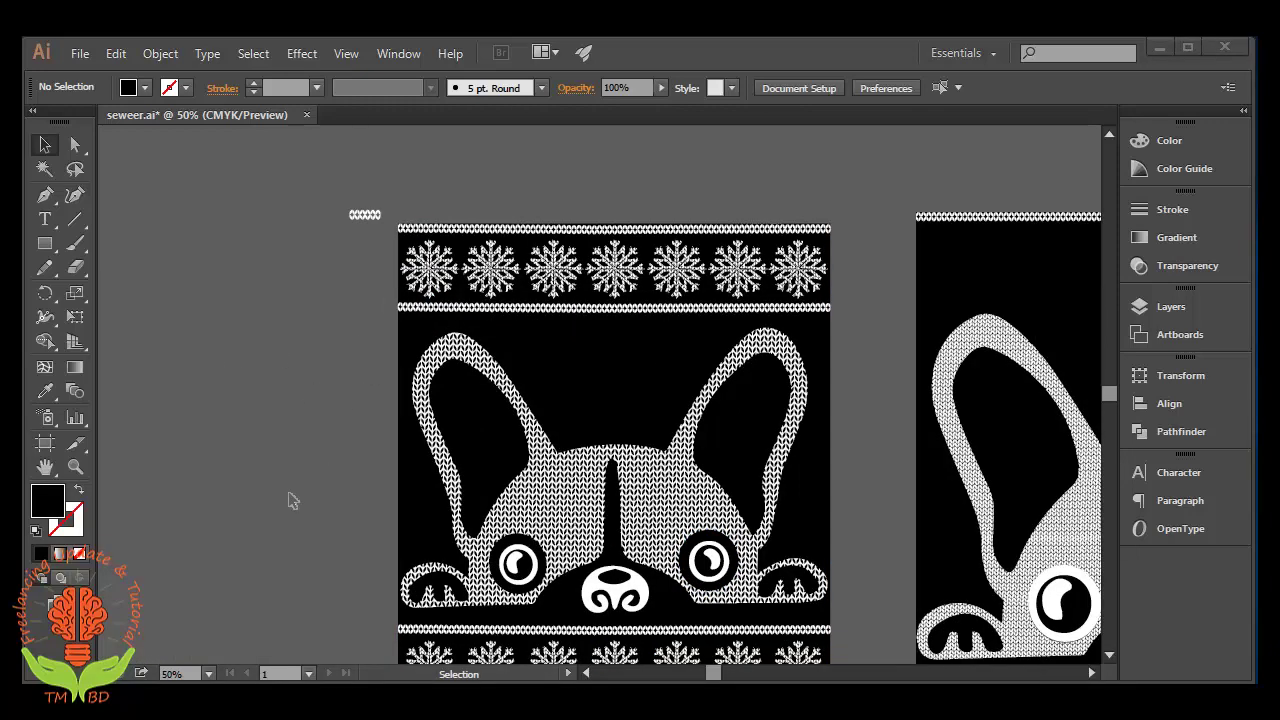
pyautogui.press('space')
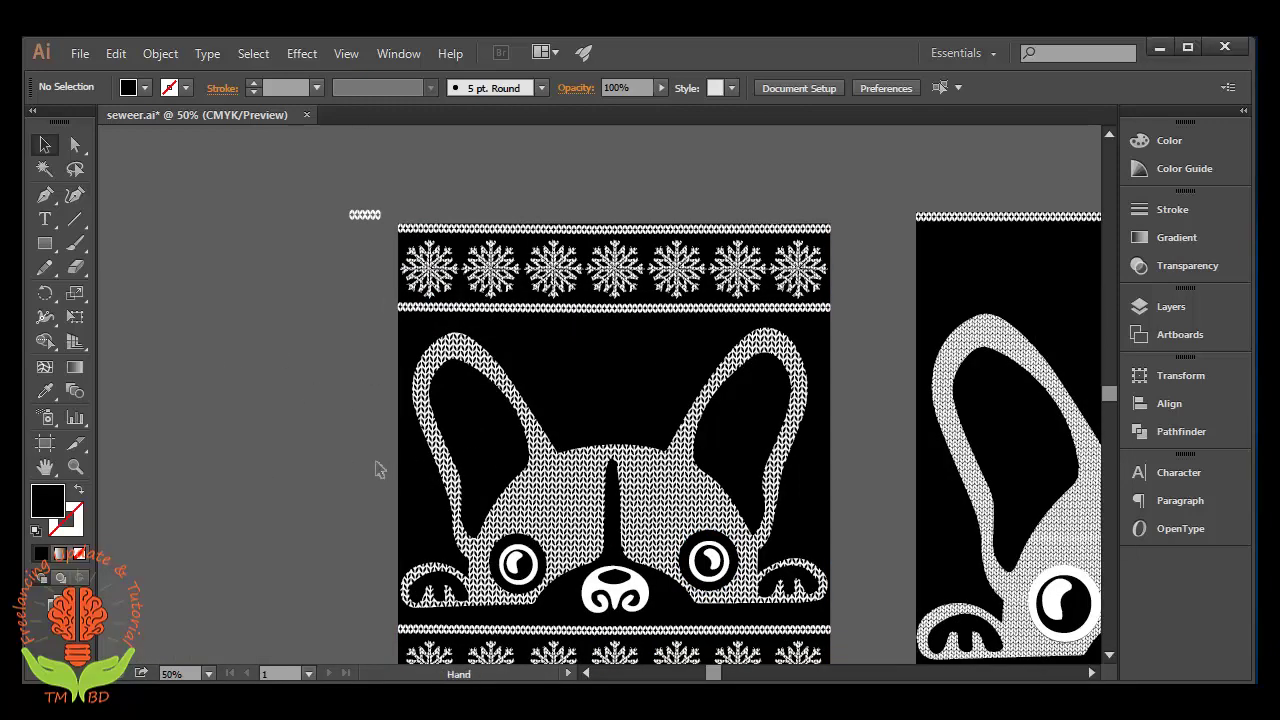
pyautogui.moveTo(315, 433); pyautogui.dragTo(571, 406)
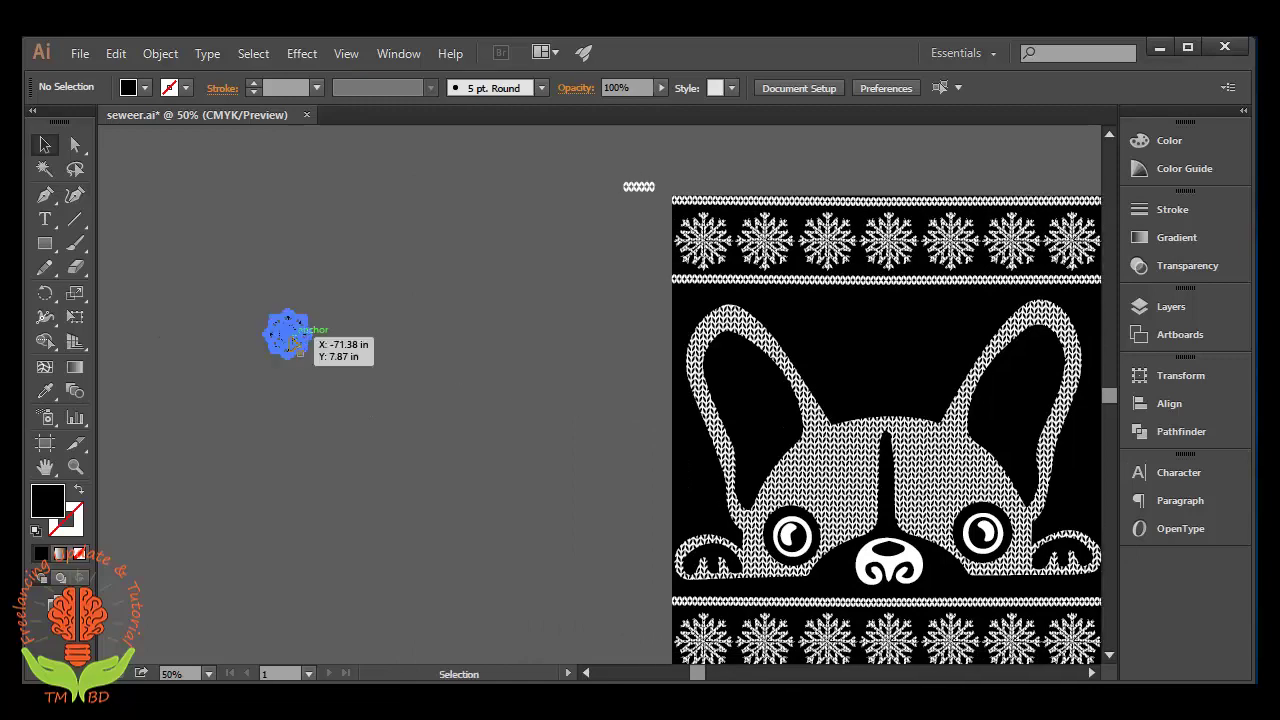
pyautogui.moveTo(288, 335)
pyautogui.mouseDown()
pyautogui.moveTo(992, 175)
pyautogui.moveTo(1002, 205)
pyautogui.mouseUp()
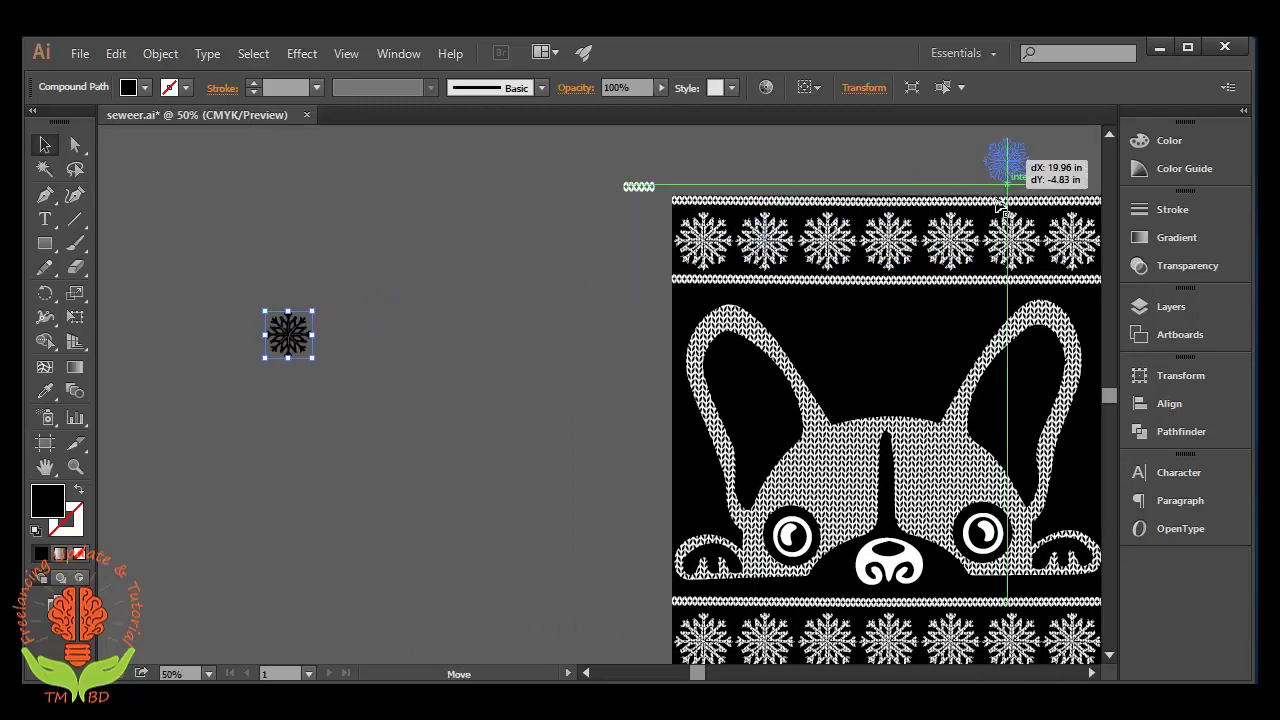
pyautogui.press('space')
pyautogui.moveTo(966, 306); pyautogui.dragTo(273, 352)
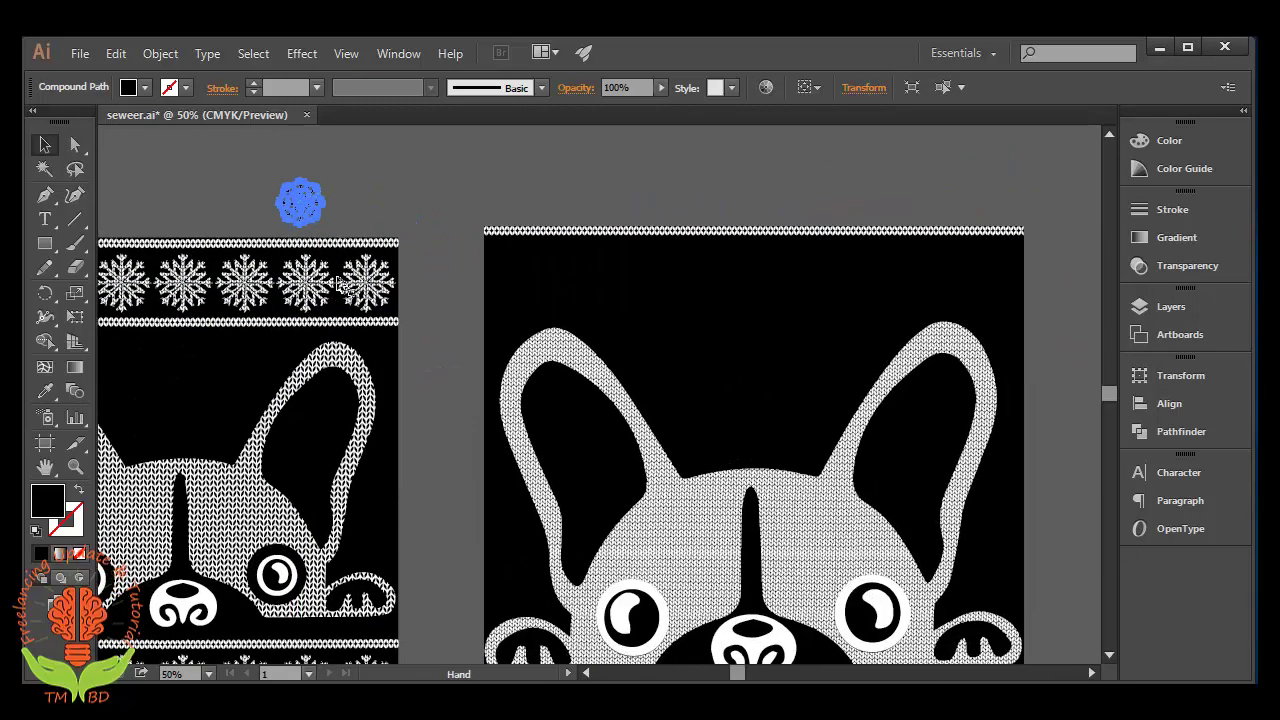
pyautogui.click(373, 207)
pyautogui.moveTo(301, 206); pyautogui.dragTo(718, 184)
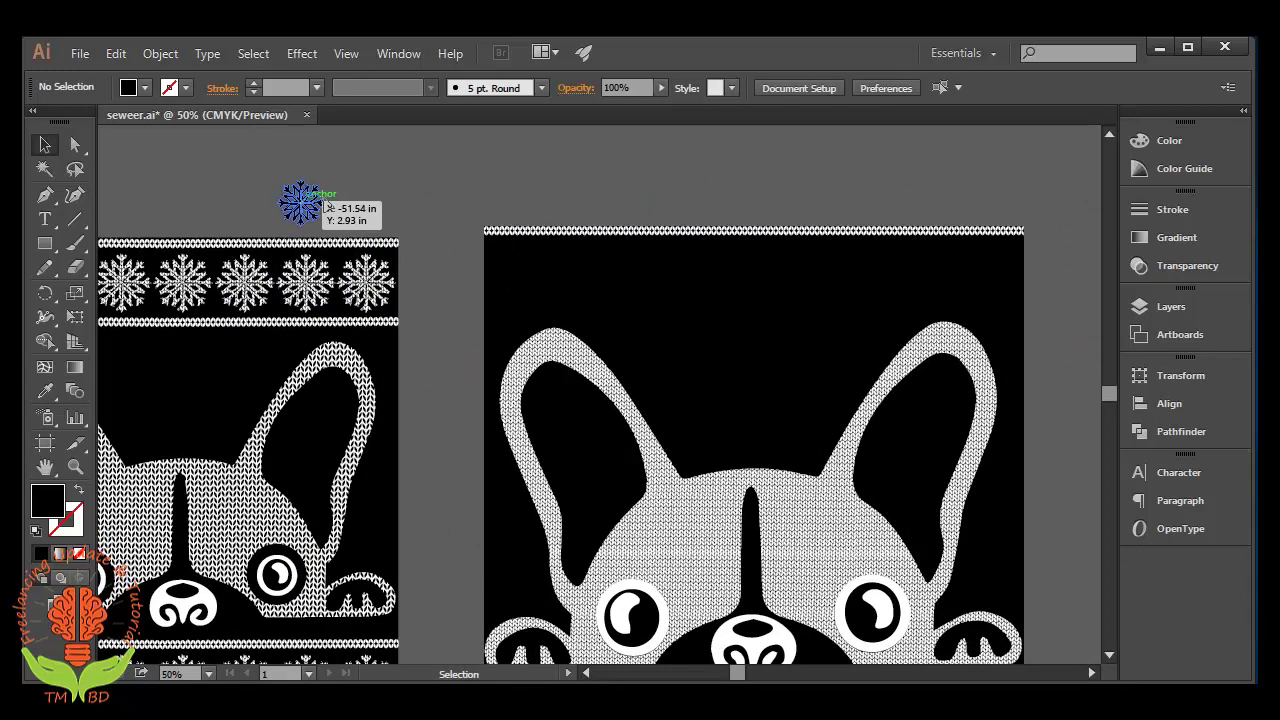
pyautogui.press('space')
pyautogui.moveTo(749, 317); pyautogui.dragTo(289, 362)
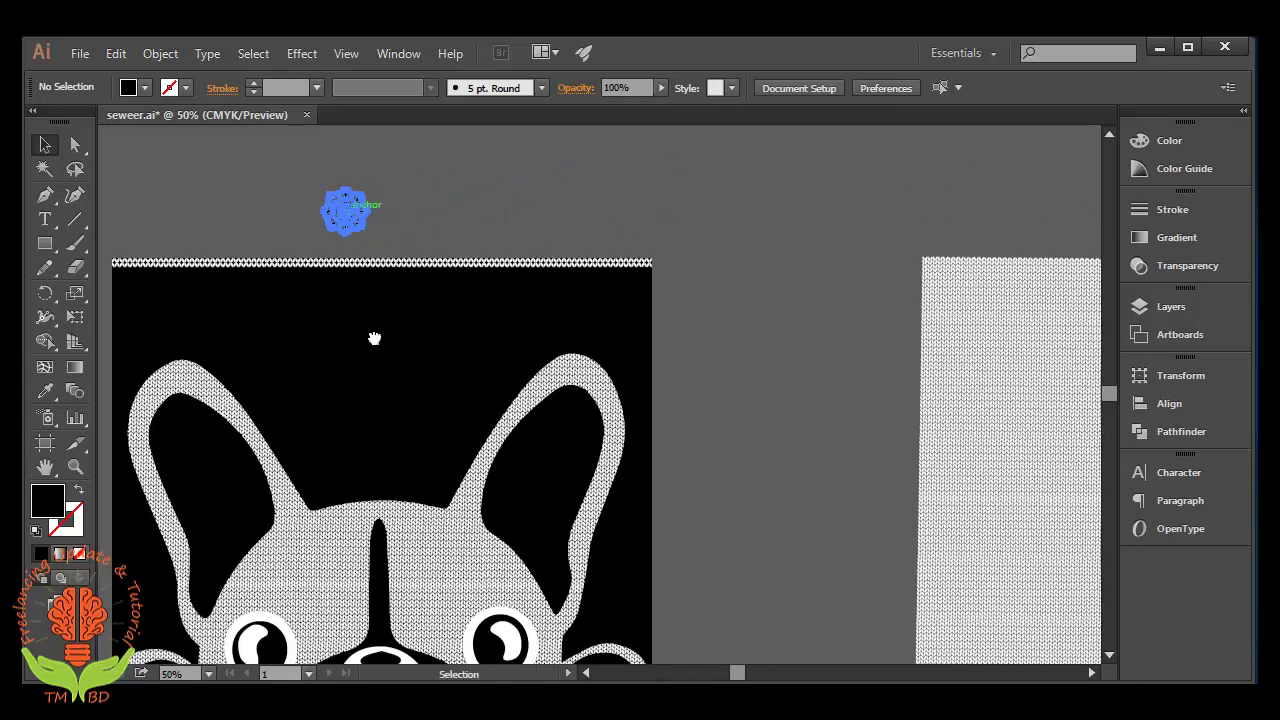
pyautogui.moveTo(243, 240); pyautogui.dragTo(724, 367)
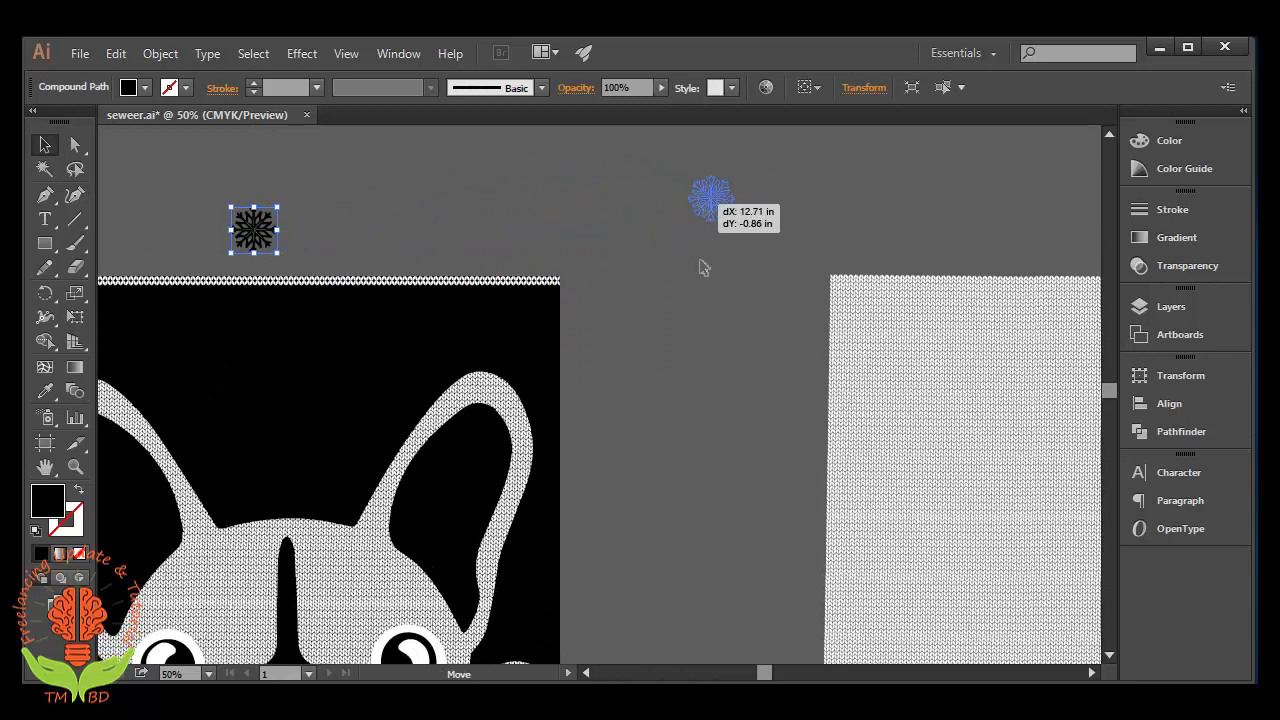
pyautogui.click(800, 268)
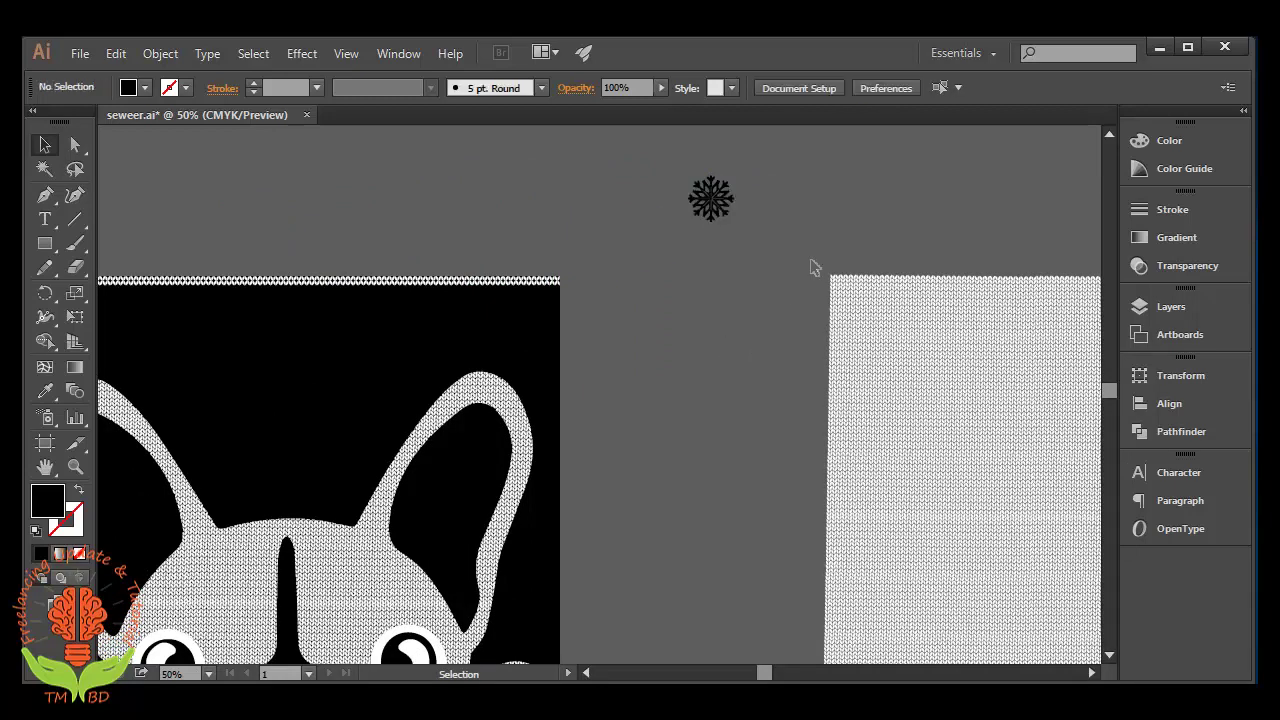
# Step: Move sections of the knit texture up-left over the black snowflake
pyautogui.moveTo(812, 262); pyautogui.dragTo(995, 420)
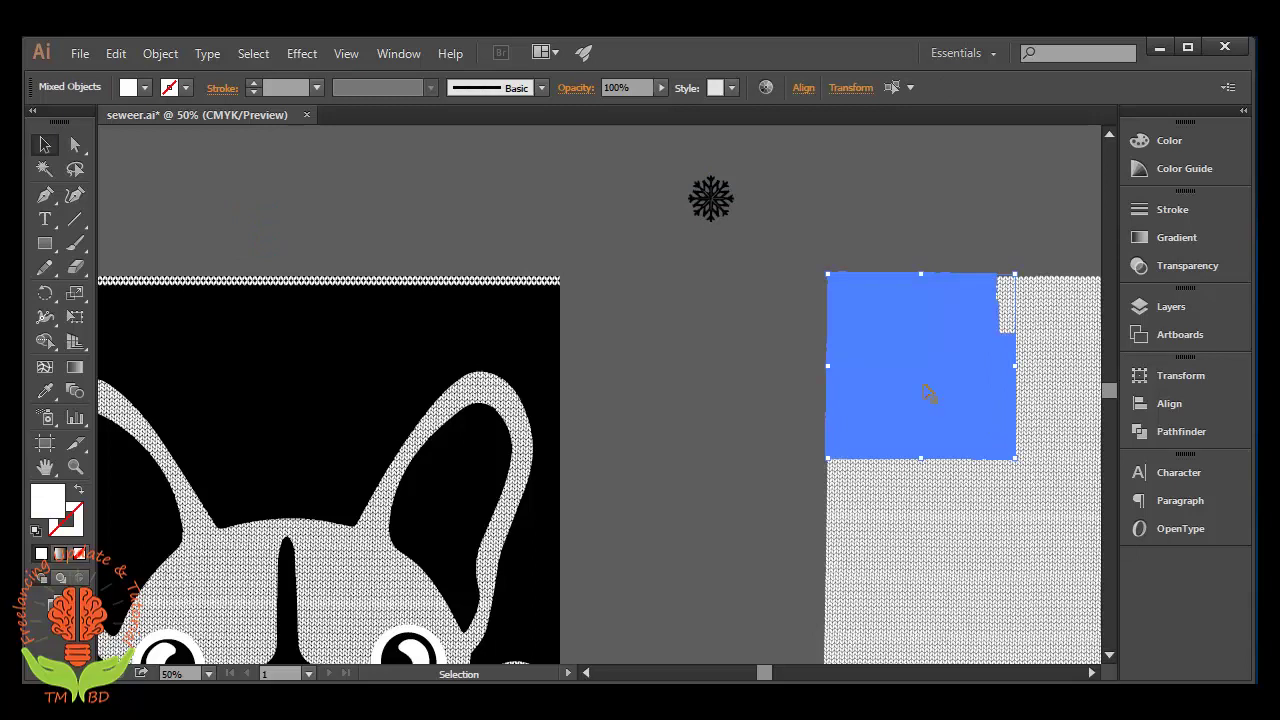
pyautogui.press('a')
pyautogui.press('v')
pyautogui.moveTo(858, 372)
pyautogui.mouseDown()
pyautogui.moveTo(733, 224)
pyautogui.moveTo(728, 236)
pyautogui.mouseUp()
pyautogui.moveTo(745, 381); pyautogui.dragTo(743, 383)
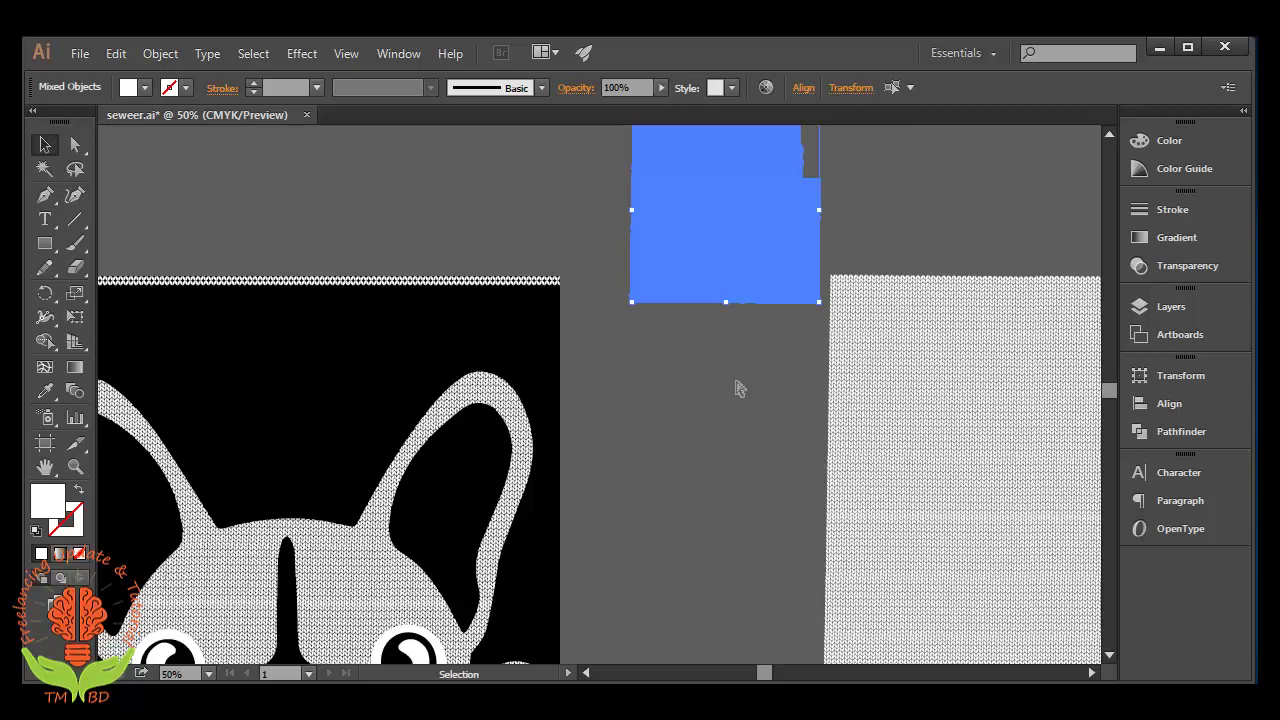
pyautogui.press('ctrl')
pyautogui.click(686, 318)
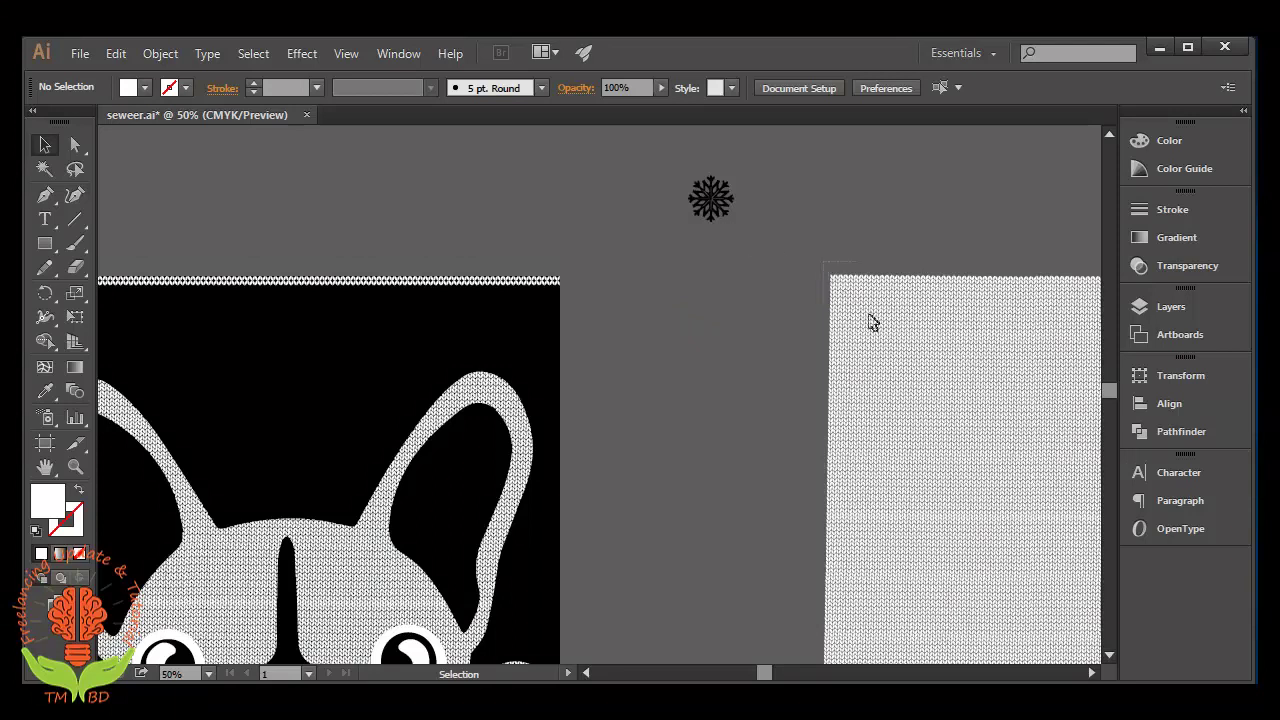
pyautogui.moveTo(872, 320)
pyautogui.mouseDown()
pyautogui.moveTo(960, 362)
pyautogui.moveTo(973, 404)
pyautogui.mouseUp()
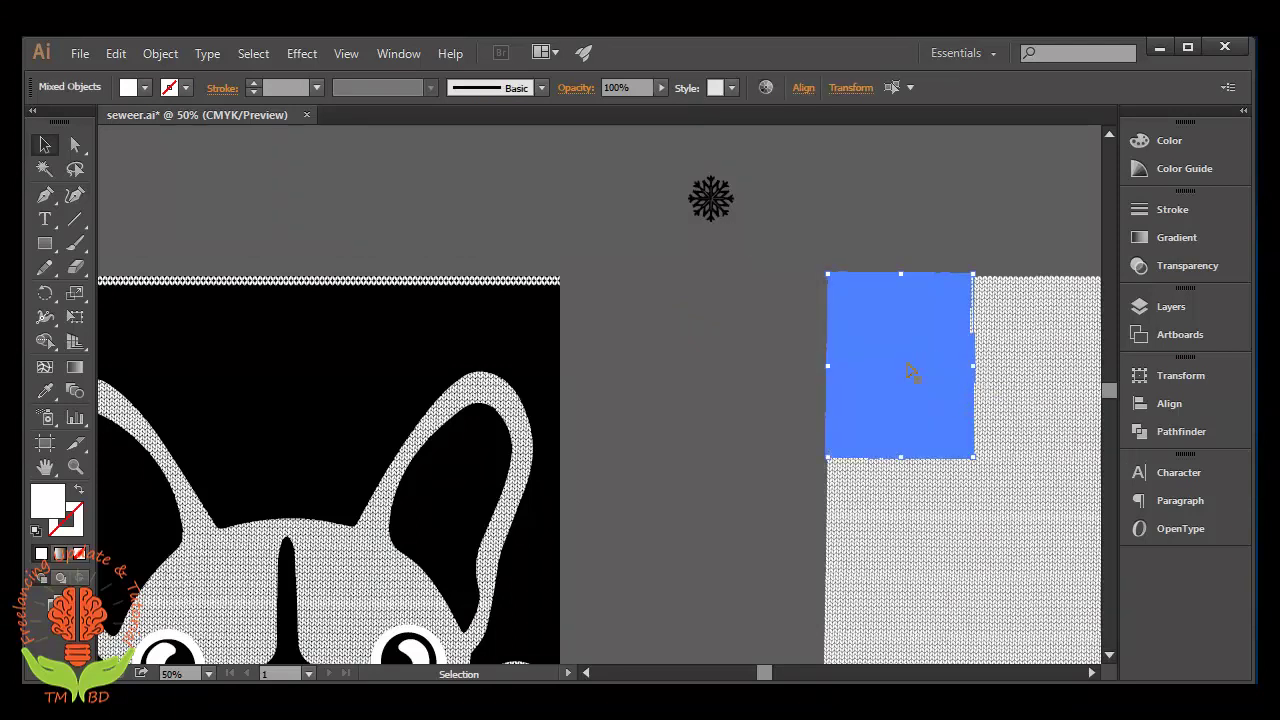
pyautogui.press('a')
pyautogui.moveTo(912, 372)
pyautogui.mouseDown()
pyautogui.moveTo(698, 243)
pyautogui.moveTo(720, 238)
pyautogui.mouseUp()
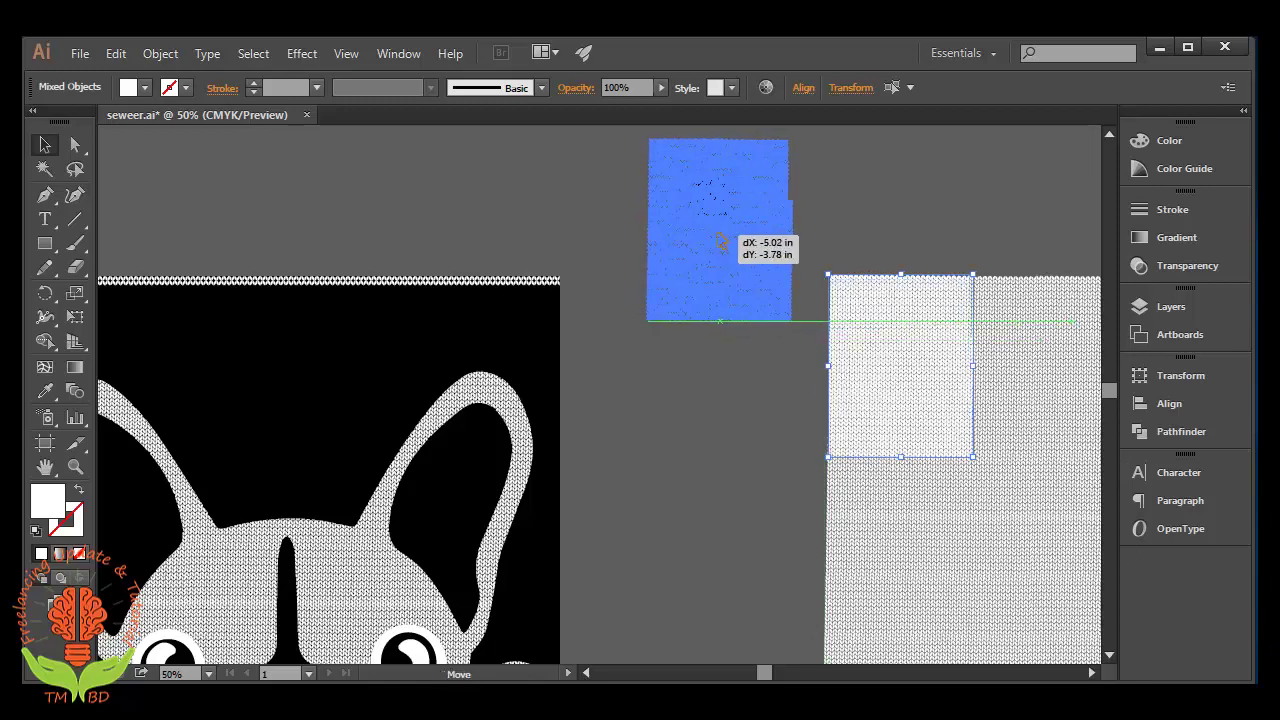
pyautogui.moveTo(727, 402); pyautogui.dragTo(703, 400)
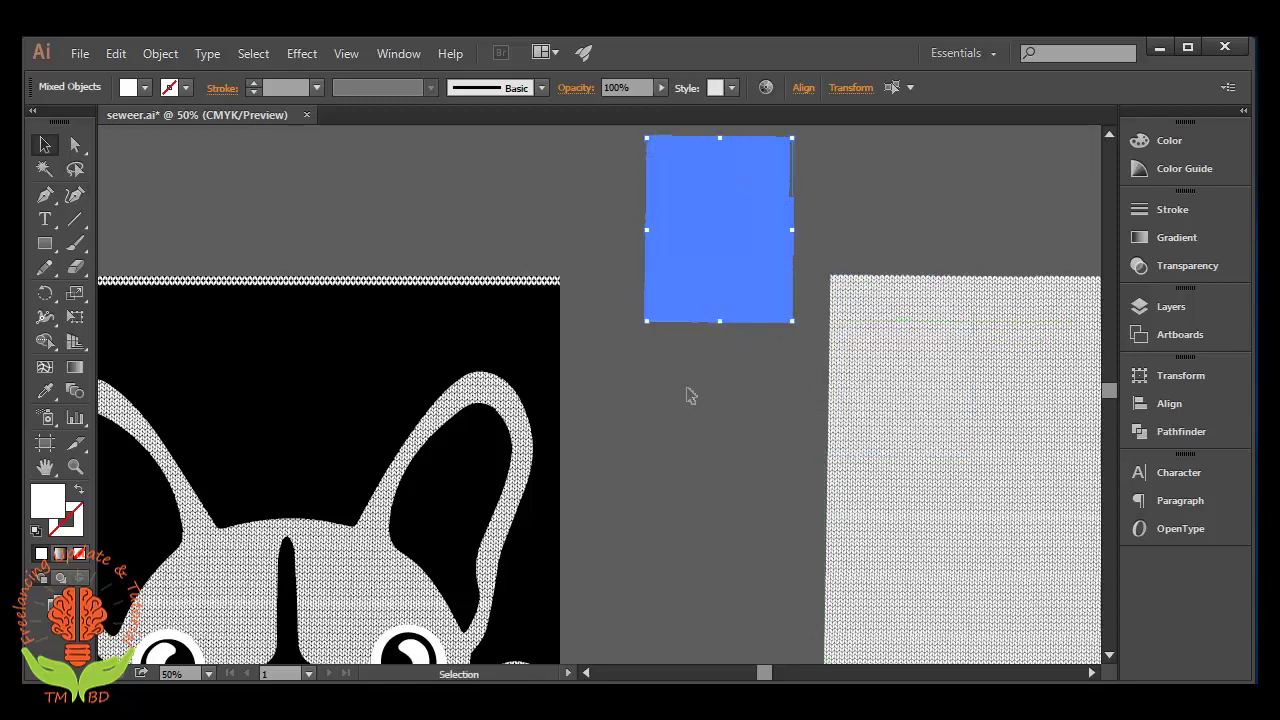
pyautogui.click(650, 376)
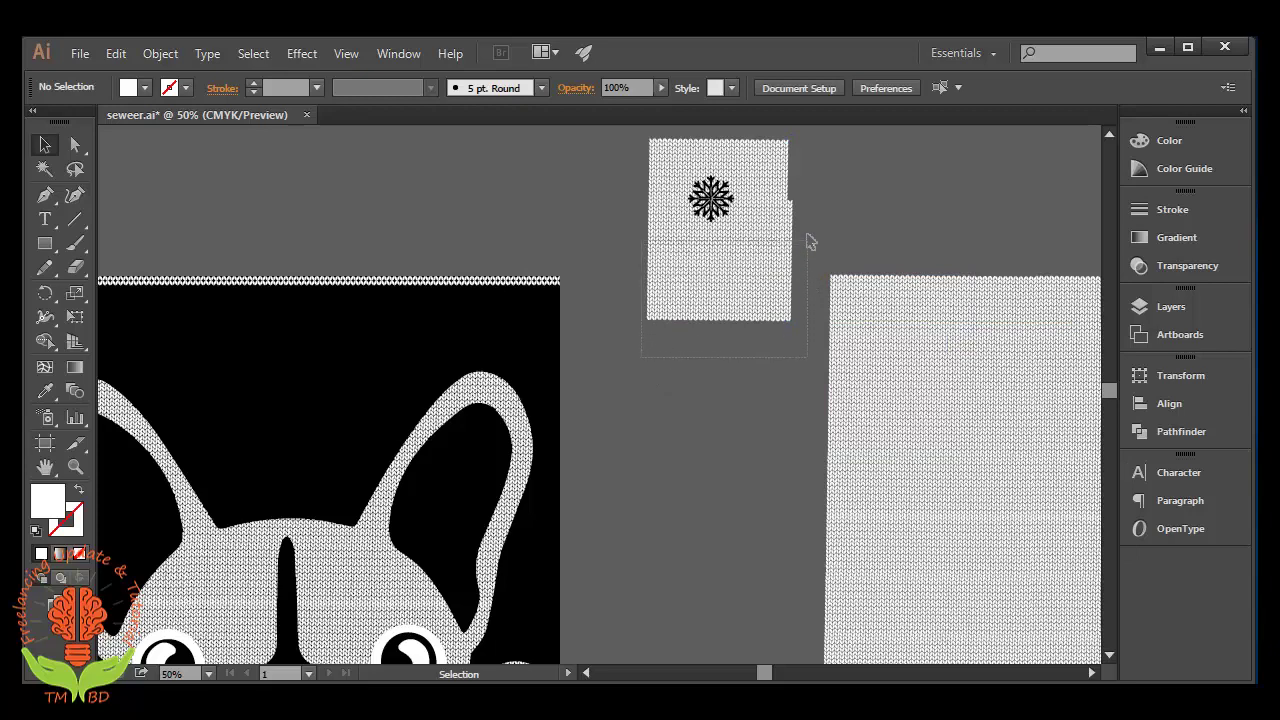
# Step: Hide the covering rectangle and centre the snowflake on the knit swatch
pyautogui.hotkey('ctrl', 'z')
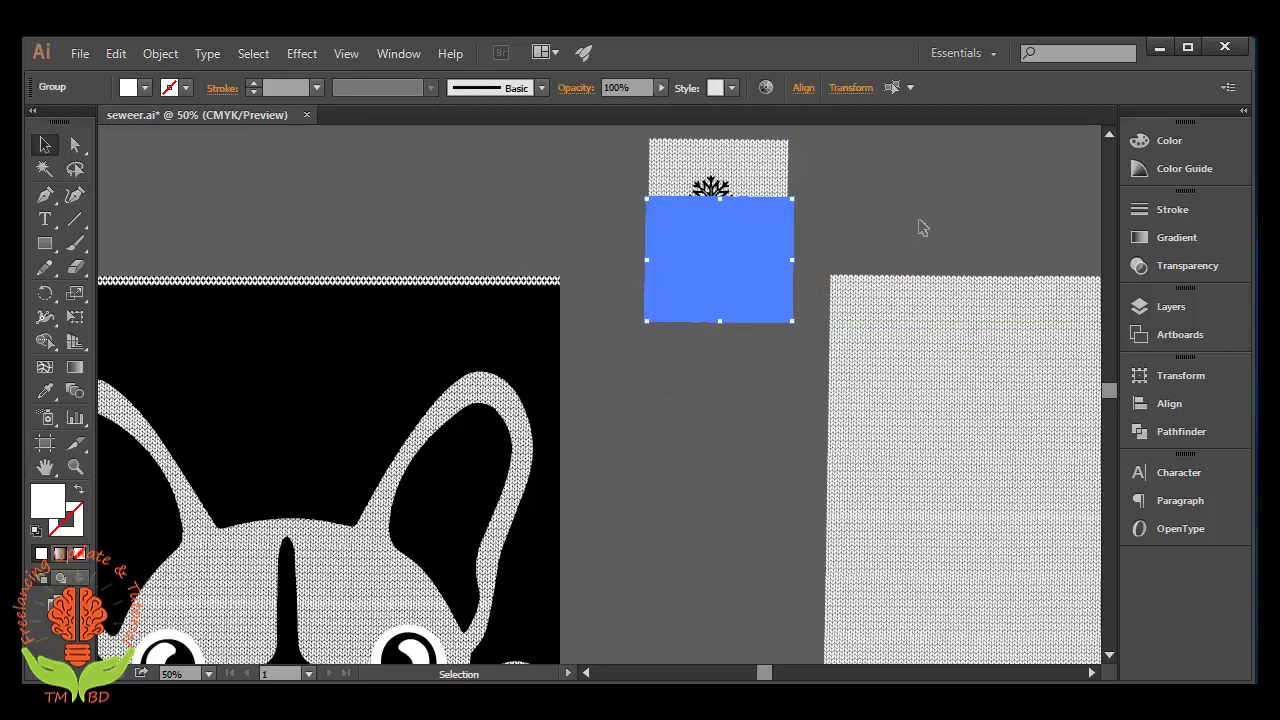
pyautogui.hotkey('ctrl', 'shift', 'z')
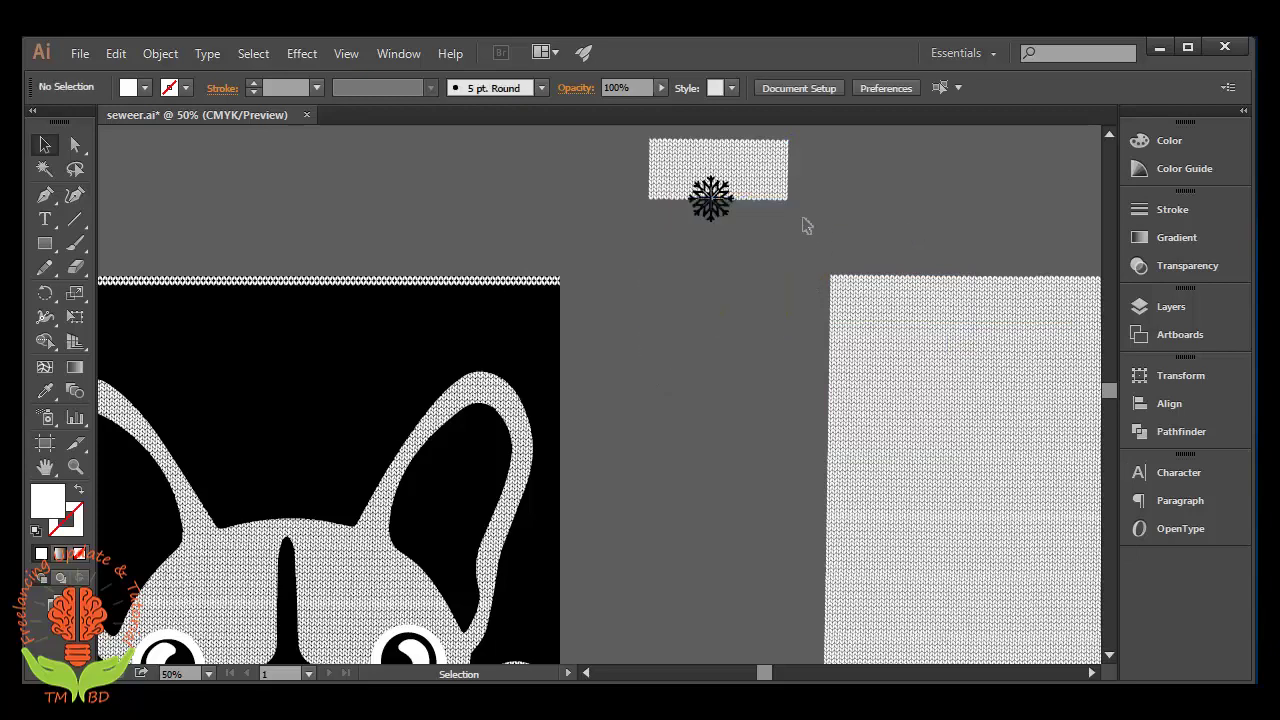
pyautogui.moveTo(849, 145)
pyautogui.mouseDown()
pyautogui.moveTo(828, 124)
pyautogui.moveTo(750, 221)
pyautogui.moveTo(700, 181)
pyautogui.mouseUp()
pyautogui.click(750, 224)
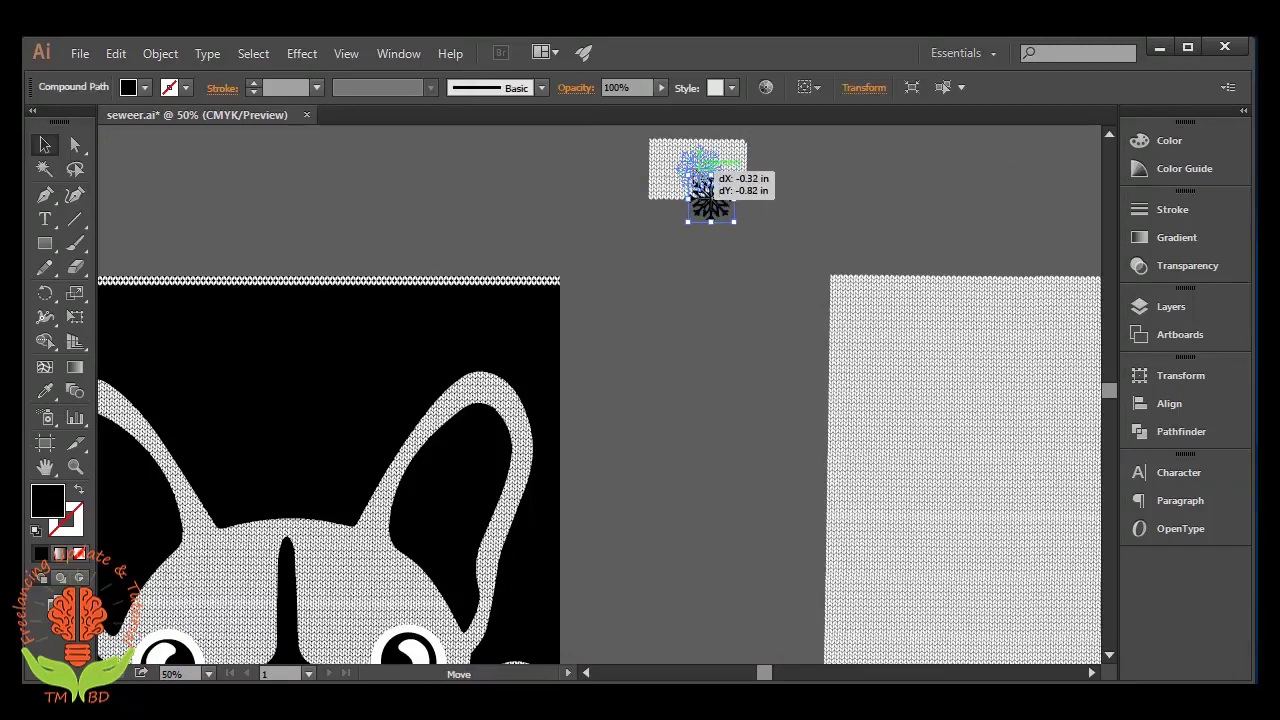
pyautogui.click(703, 310)
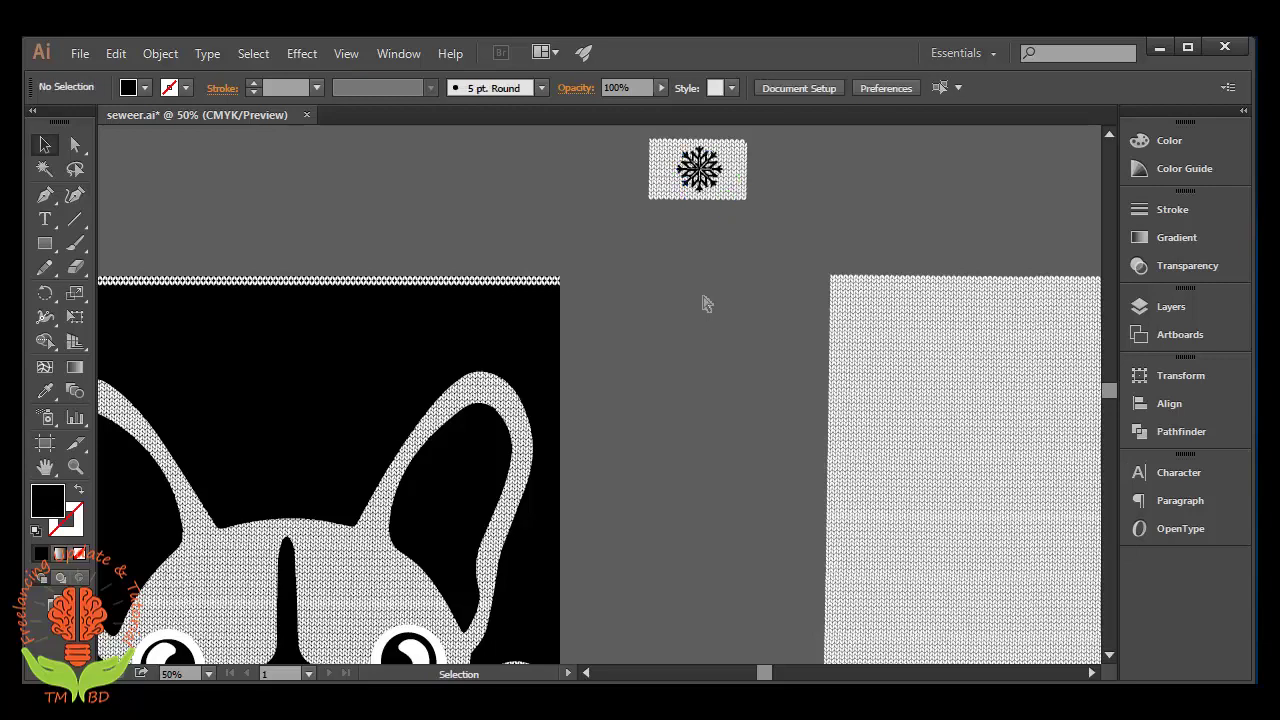
pyautogui.moveTo(625, 140); pyautogui.dragTo(785, 226)
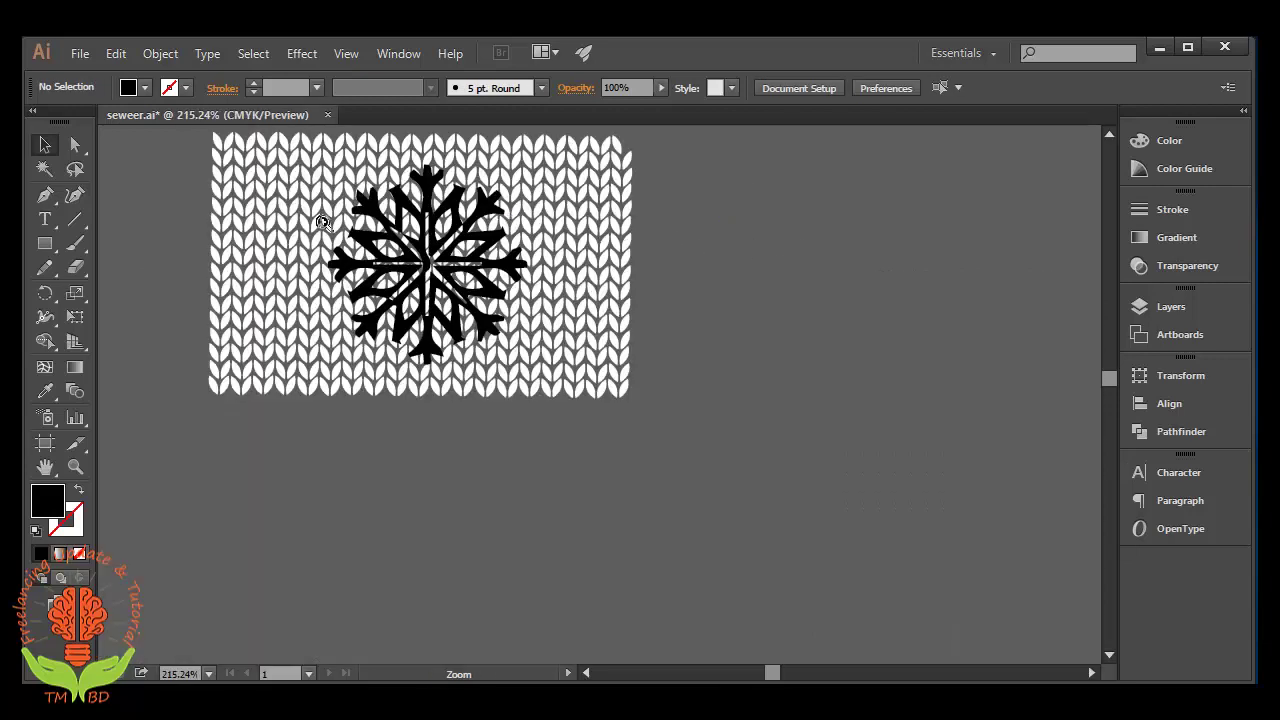
# Step: Zoom in and cut the snowflake out of the knit swatch
pyautogui.scroll(2, 458, 436)
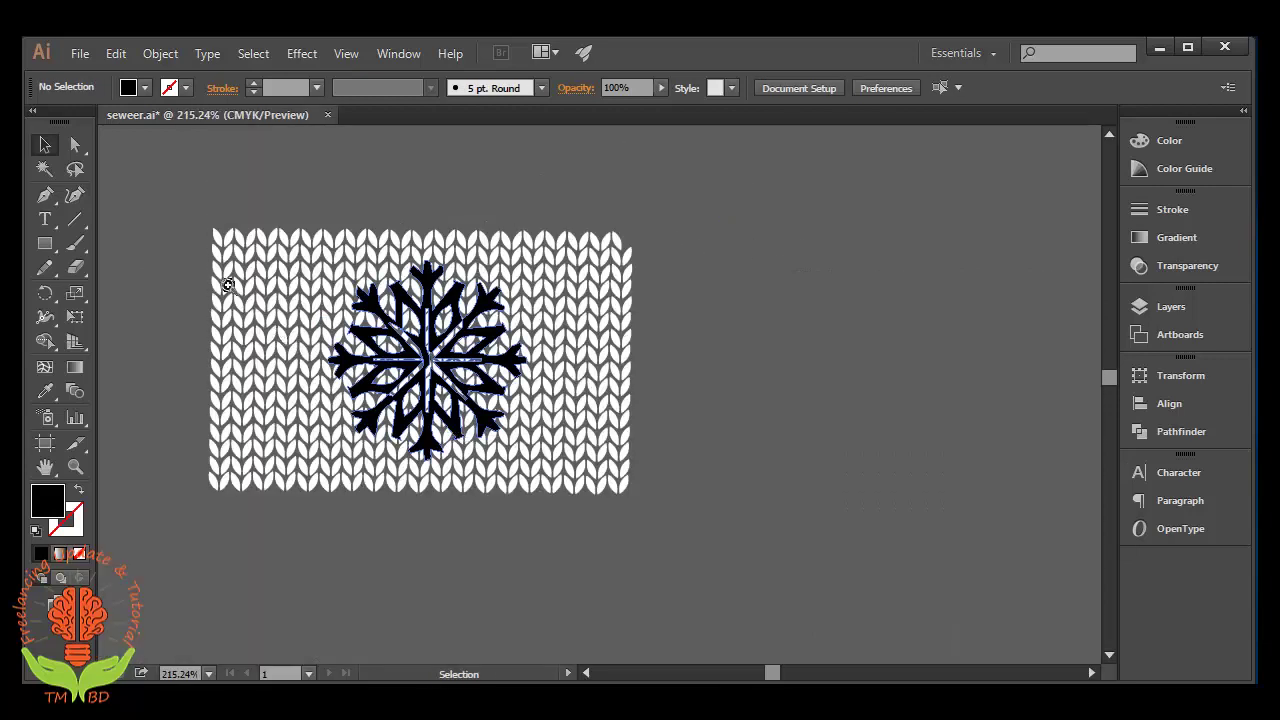
pyautogui.moveTo(188, 232); pyautogui.dragTo(686, 503)
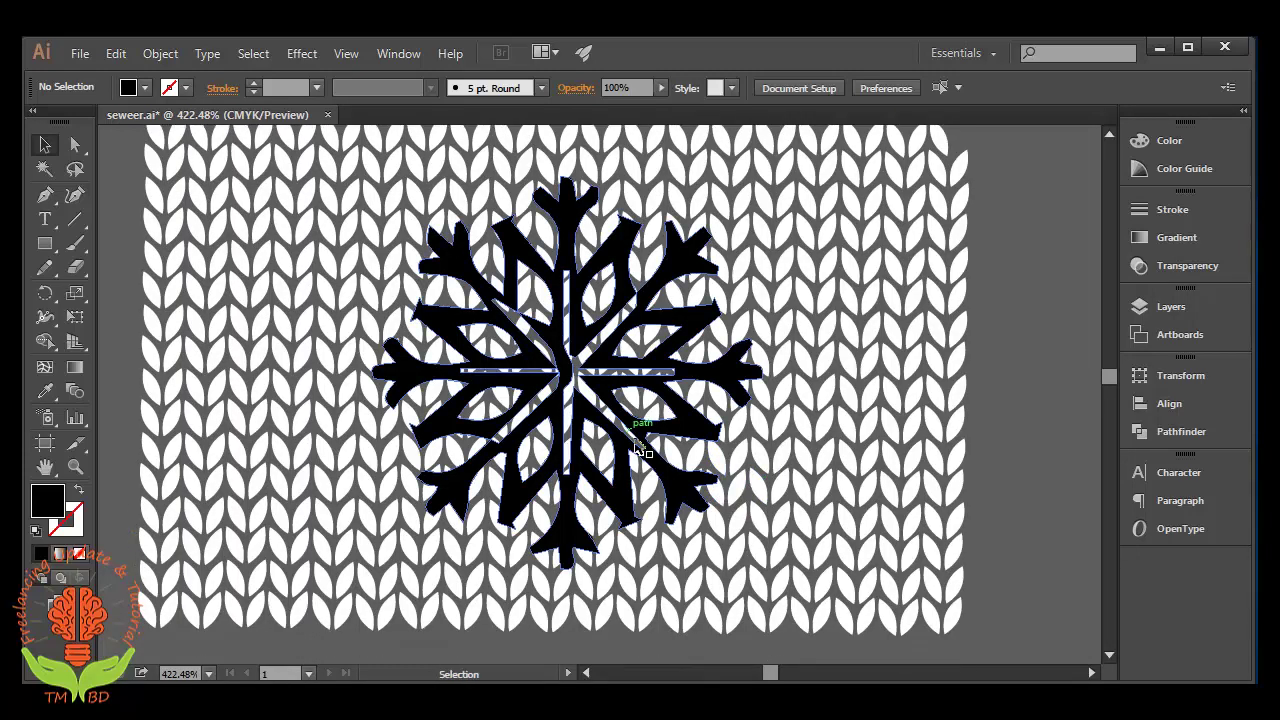
pyautogui.click(673, 431)
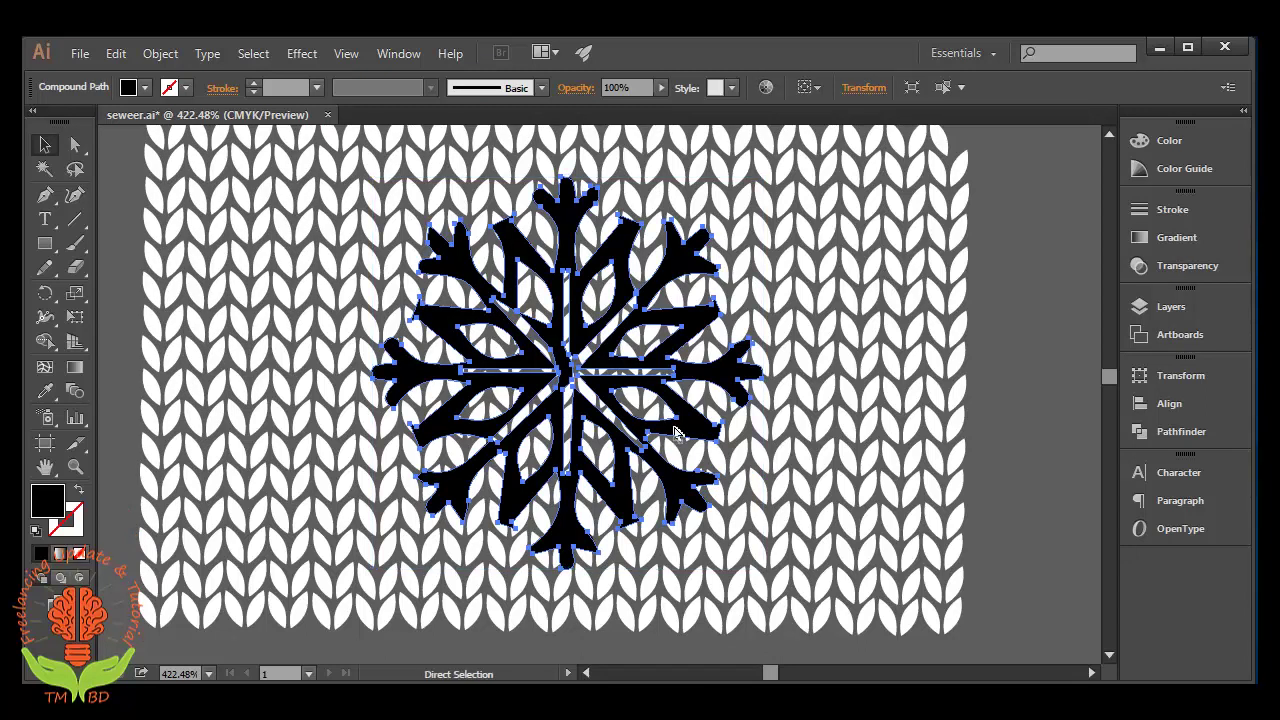
pyautogui.press('Delete')
pyautogui.scroll(1, 660, 430)
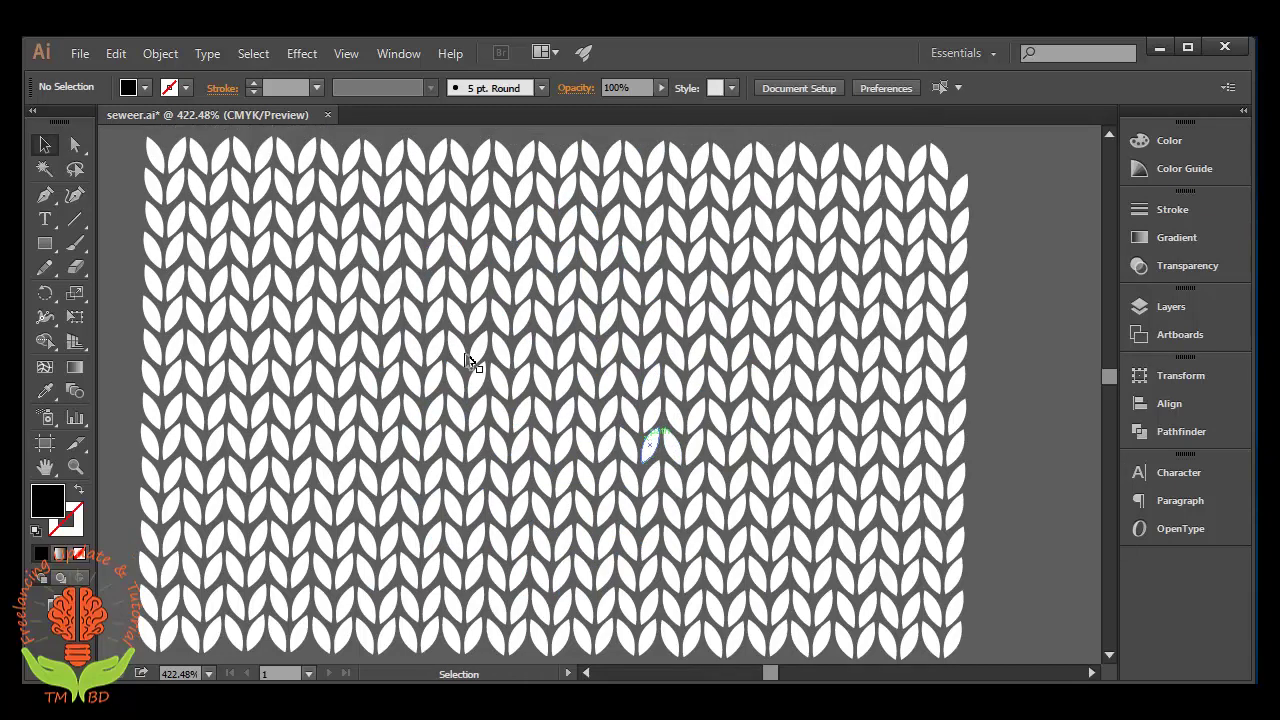
pyautogui.scroll(-5, 995, 617)
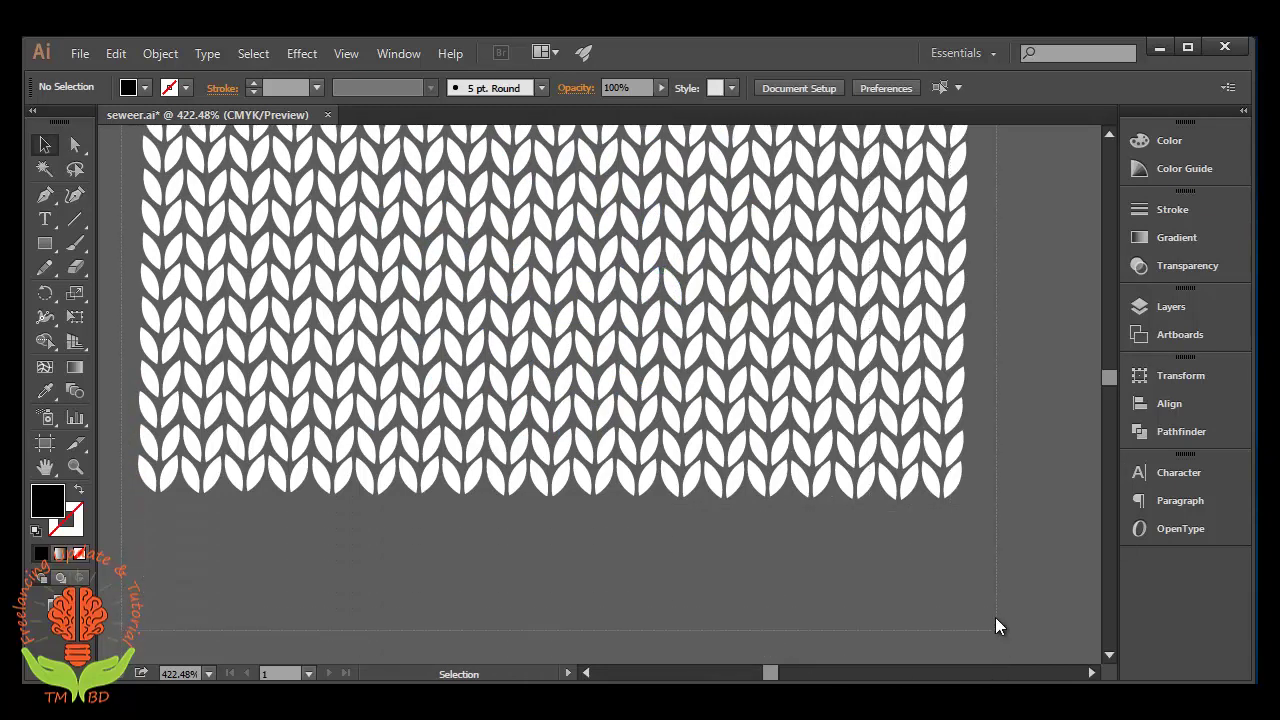
# Step: Join the white knit pattern paths and paste the snowflake back in place
pyautogui.click(763, 393)
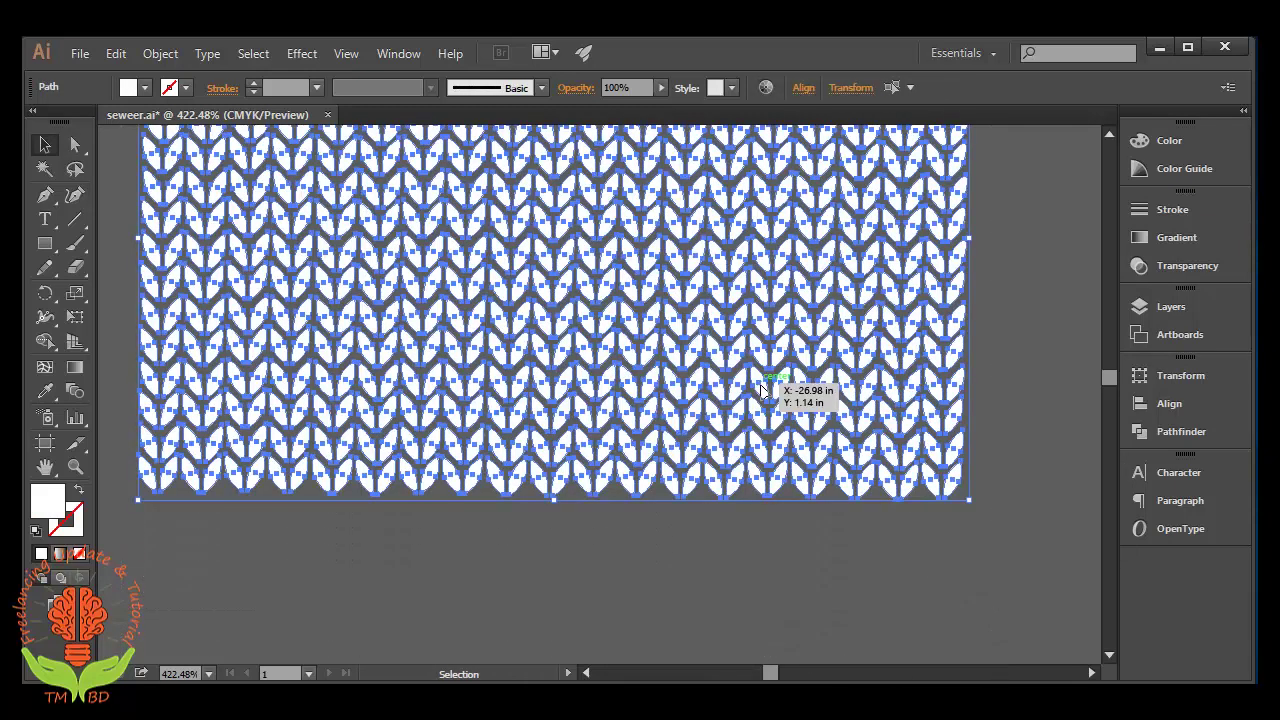
pyautogui.rightClick(763, 391)
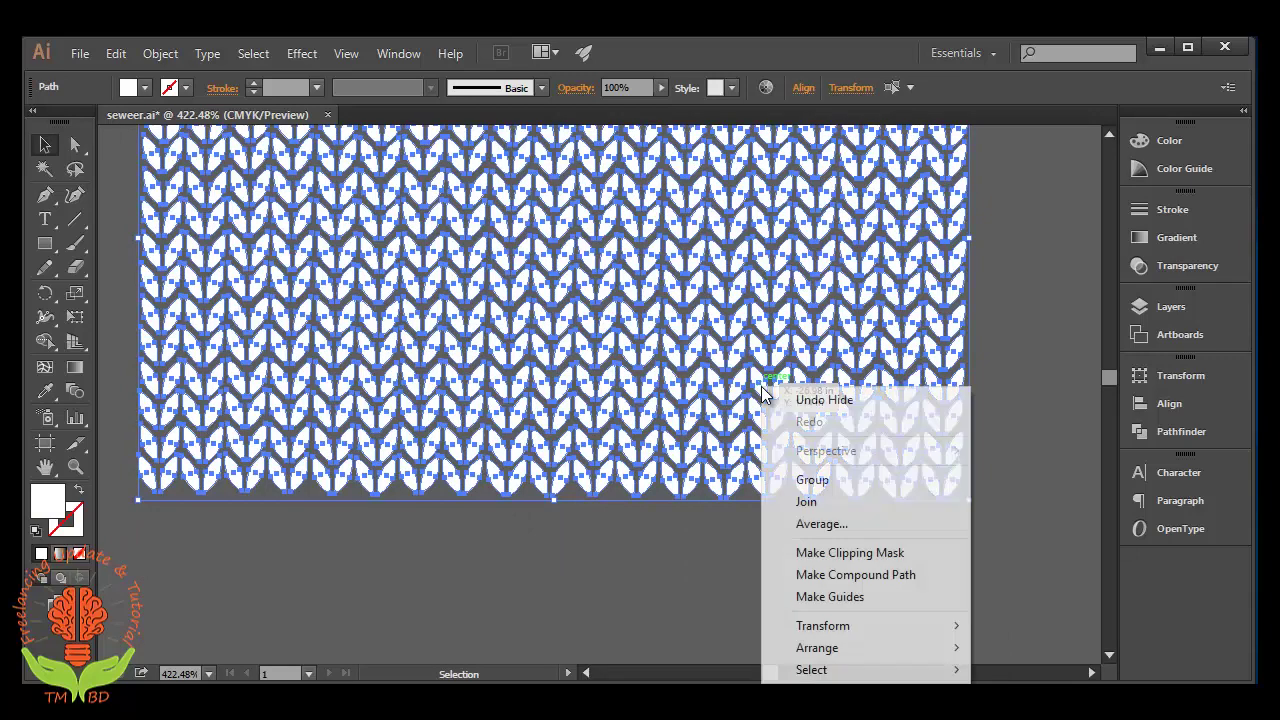
pyautogui.click(824, 503)
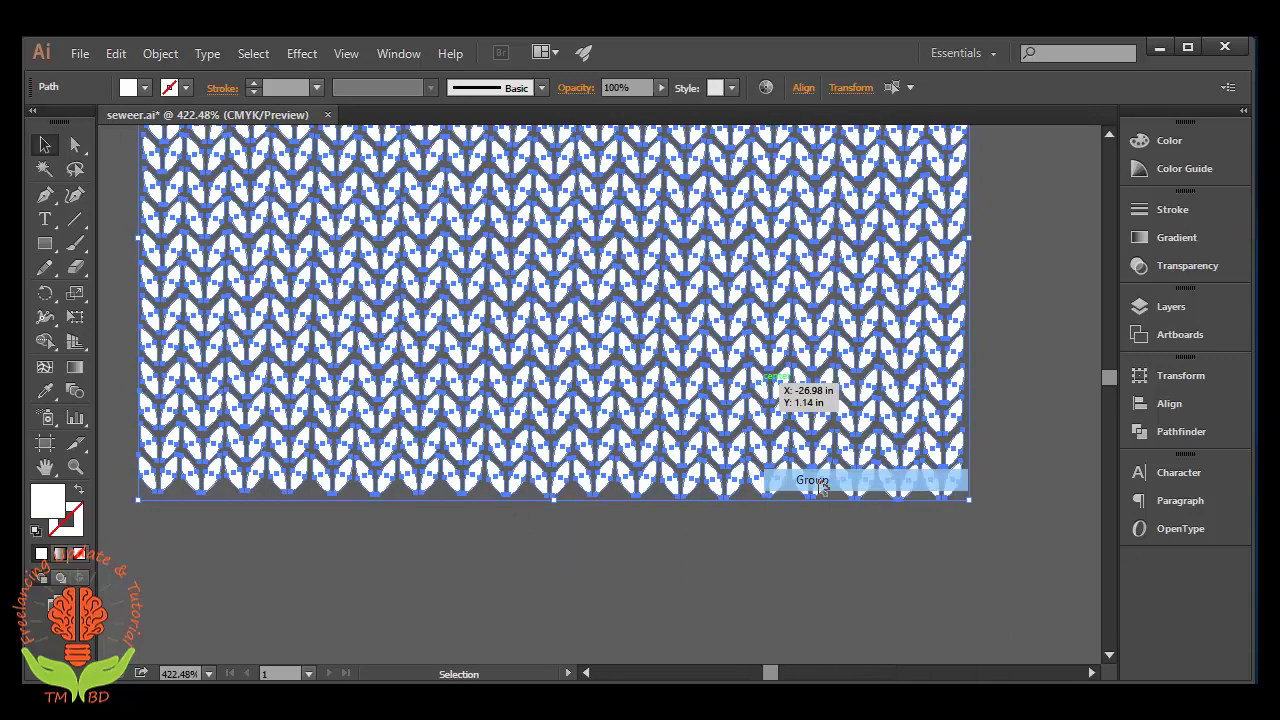
pyautogui.click(657, 573)
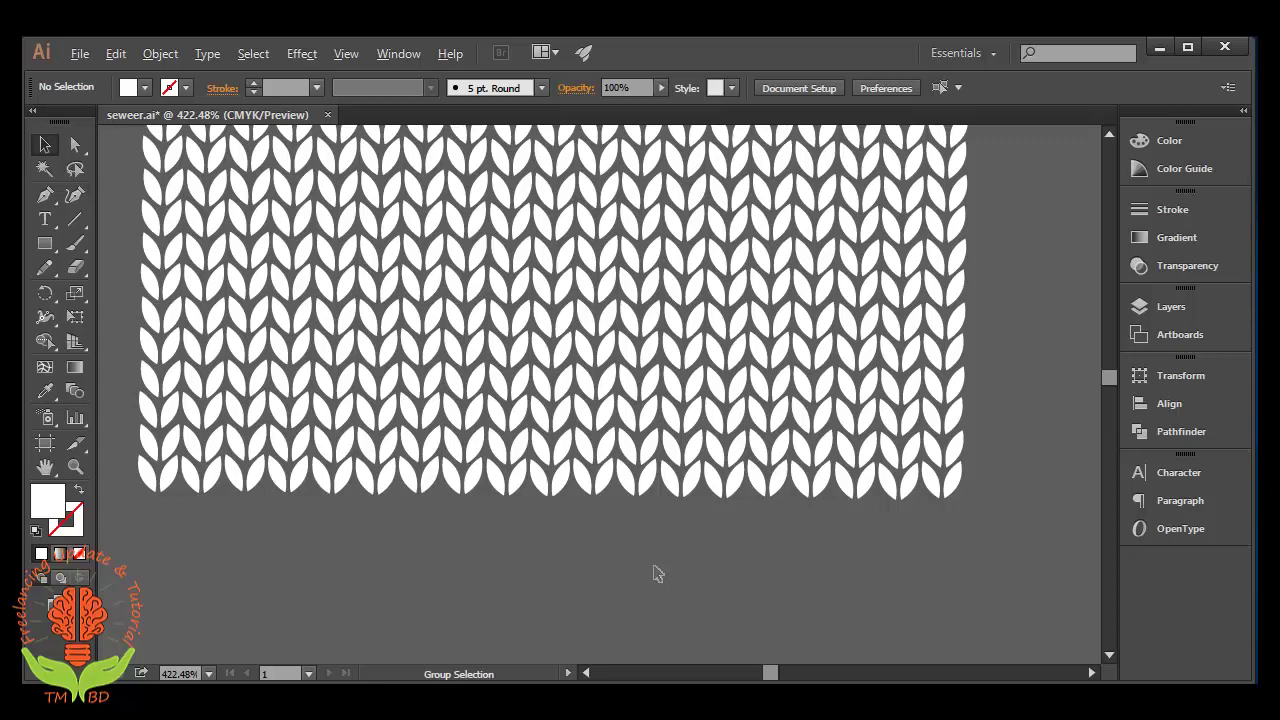
pyautogui.hotkey('ctrl', 'v')
pyautogui.scroll(1, 651, 571)
pyautogui.scroll(1, 651, 571)
# Step: Send the snowflake behind the knit pattern
pyautogui.scroll(2, 651, 571)
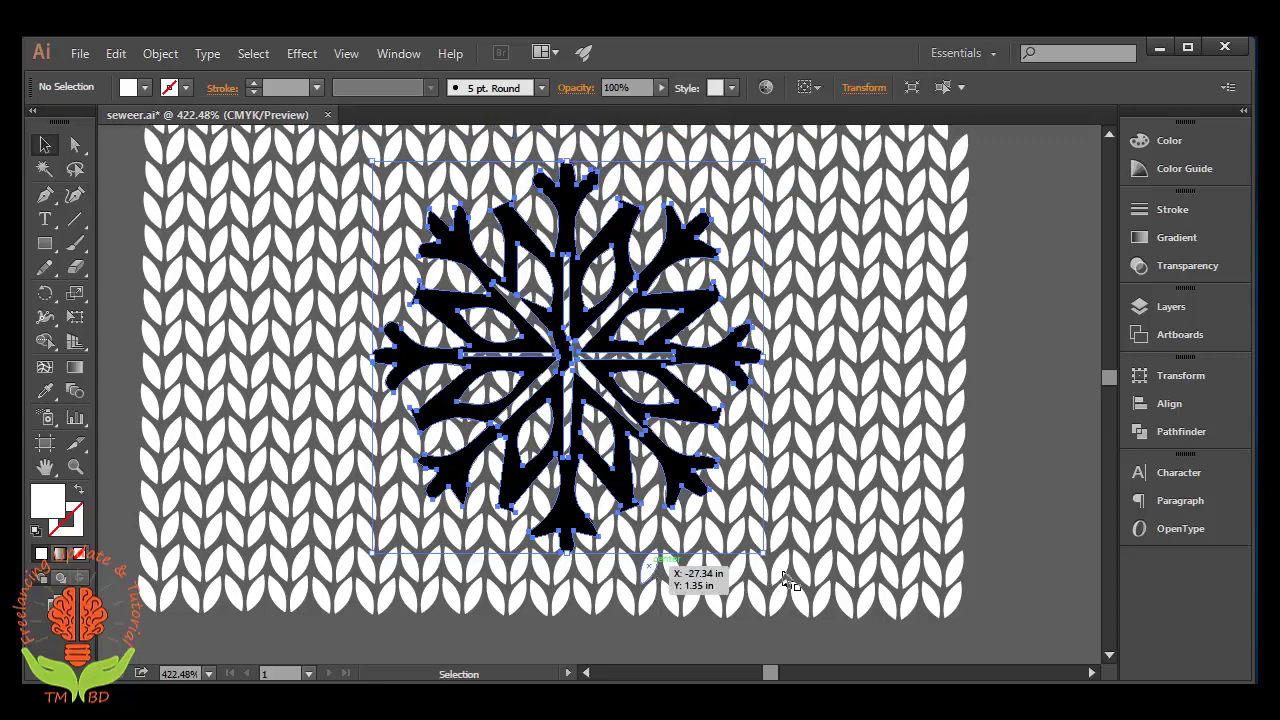
pyautogui.keyDown('shift'); pyautogui.click(910, 452); pyautogui.keyUp('shift')
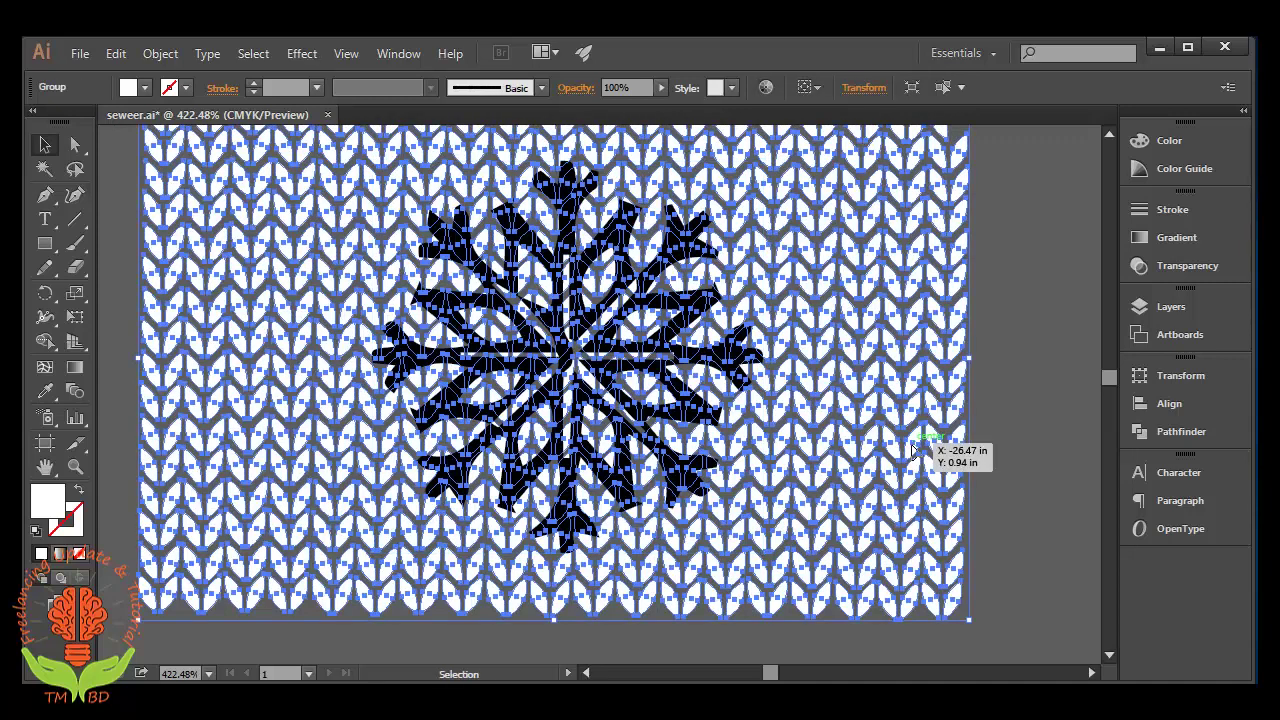
pyautogui.press('ctrl')
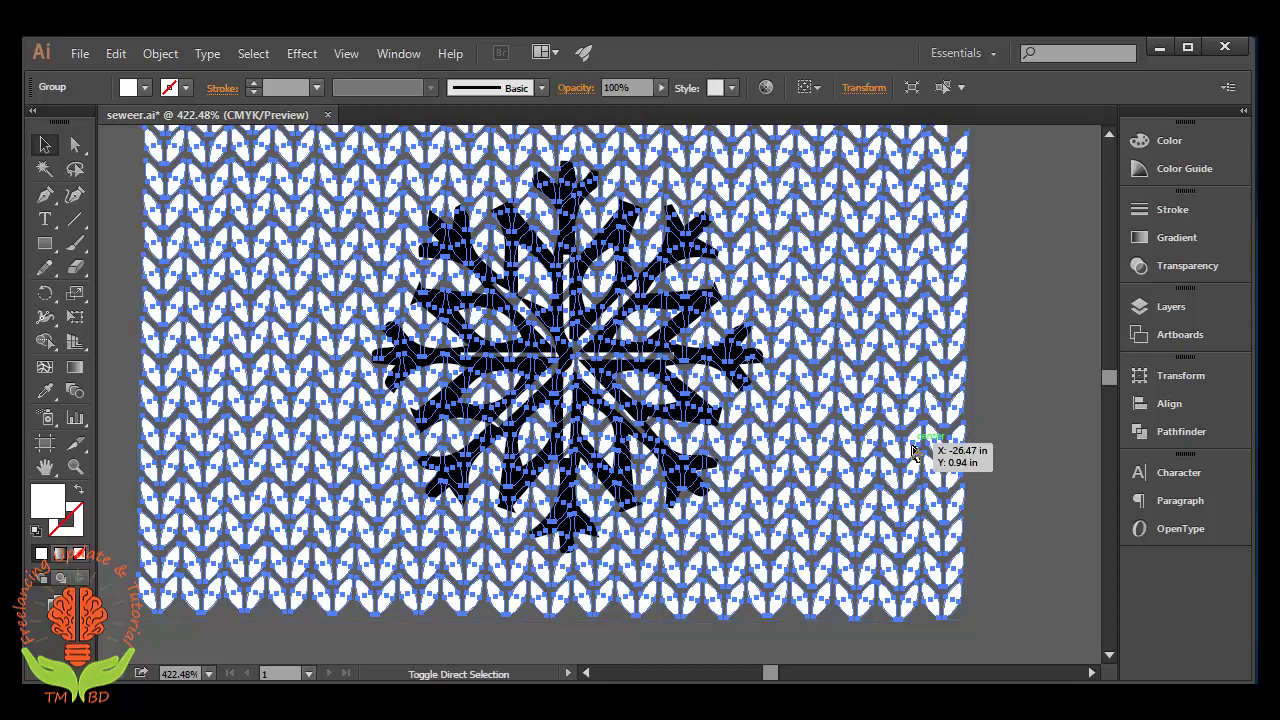
pyautogui.hotkey('ctrl', 'shift', '[')
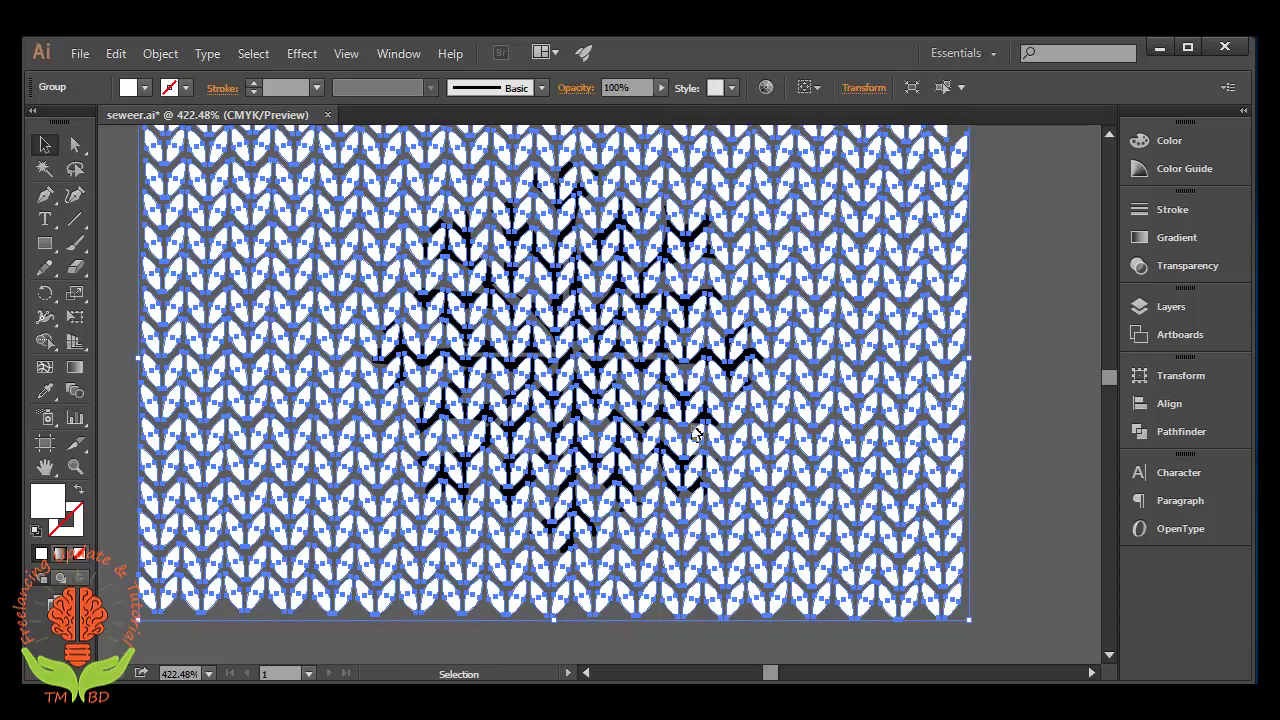
pyautogui.hotkey('ctrl', 'shift', 'a')
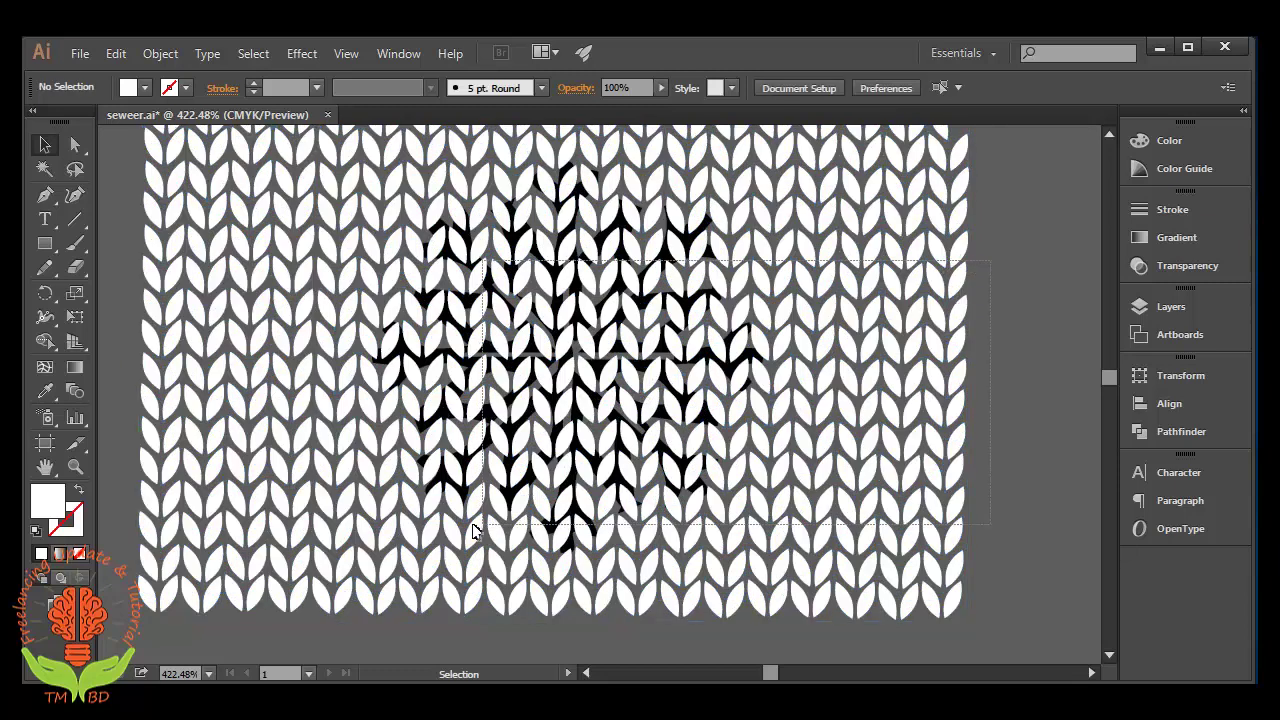
# Step: Intersect the knit with the snowflake in Pathfinder and apply Expand Appearance
pyautogui.hotkey('ctrl', 'a')
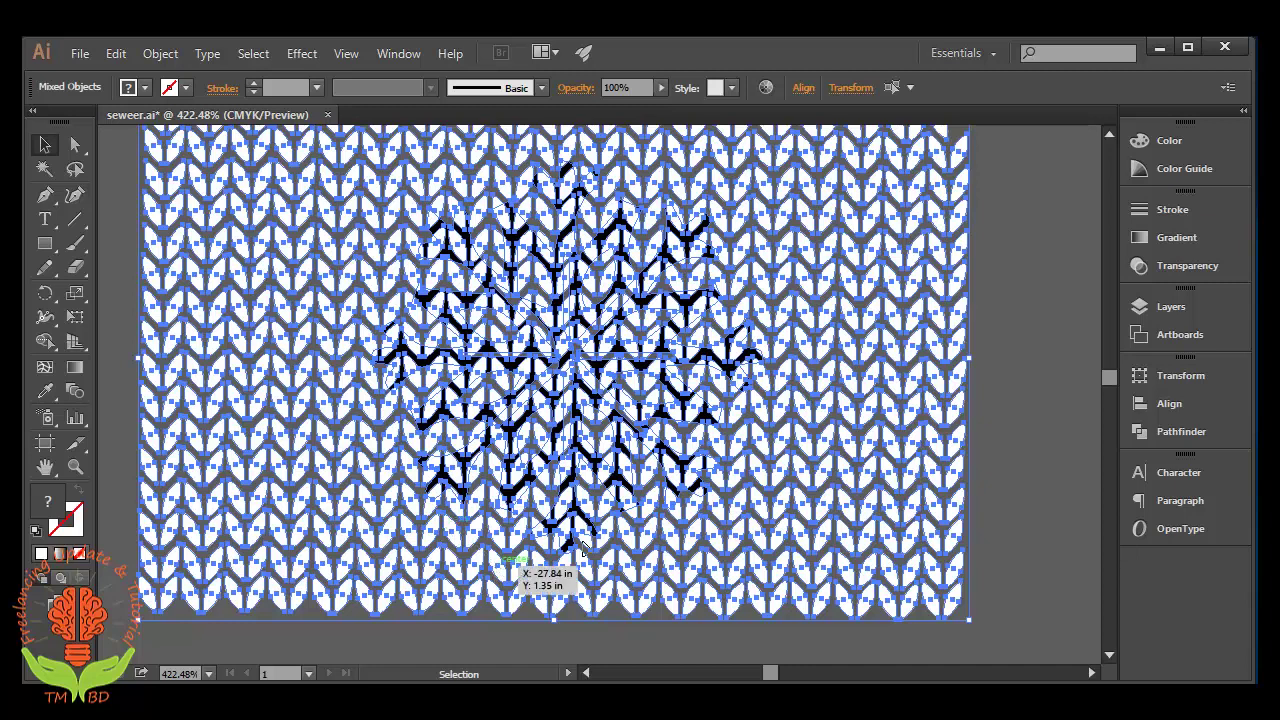
pyautogui.click(1138, 431)
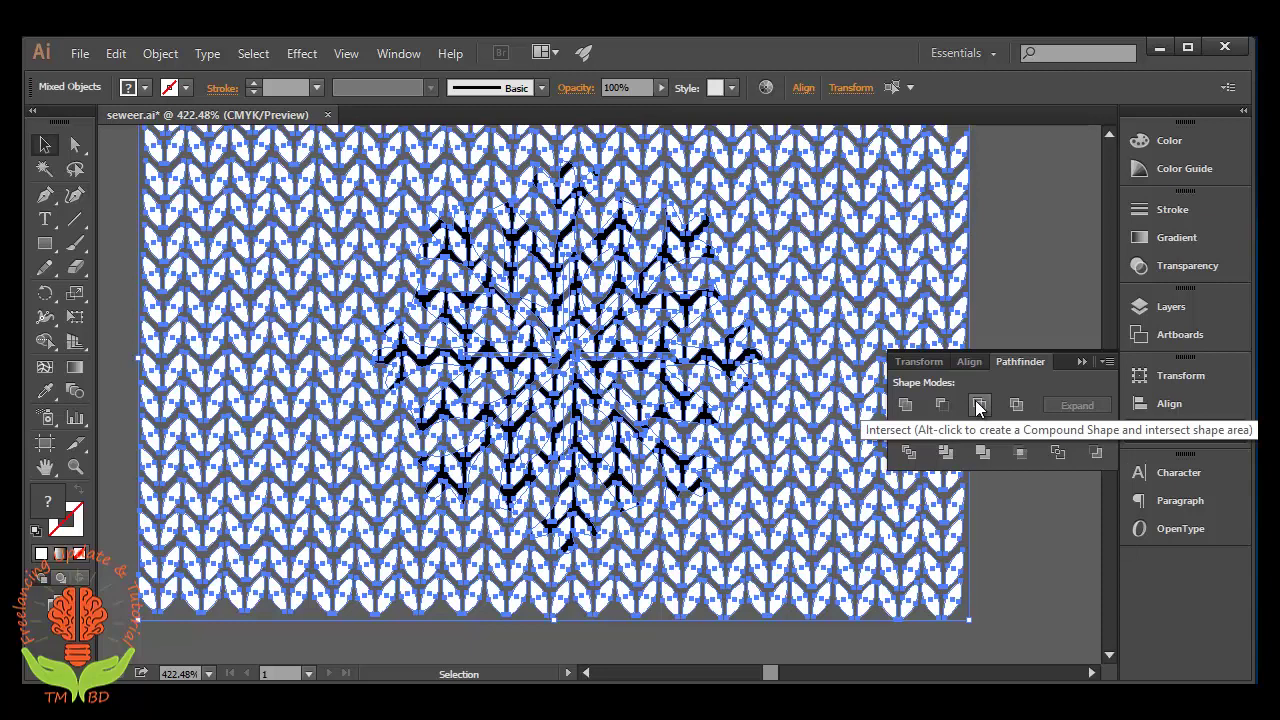
pyautogui.click(978, 406)
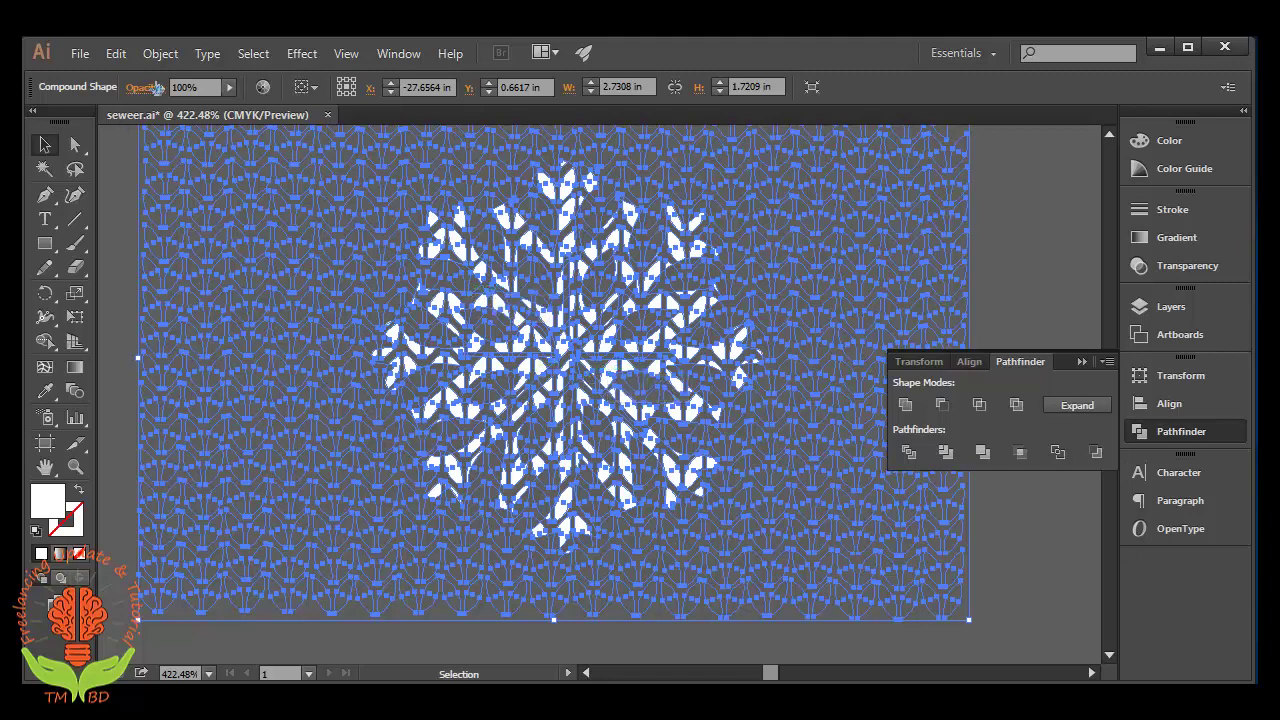
pyautogui.click(159, 55)
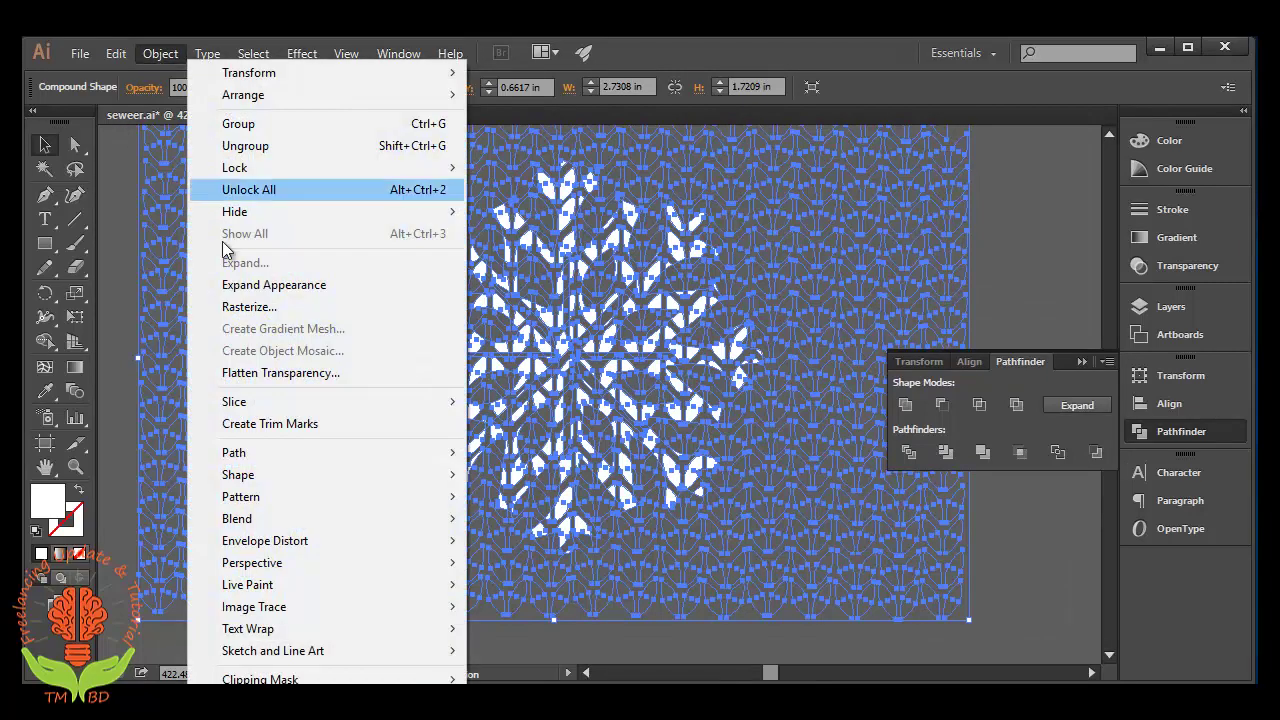
pyautogui.click(248, 285)
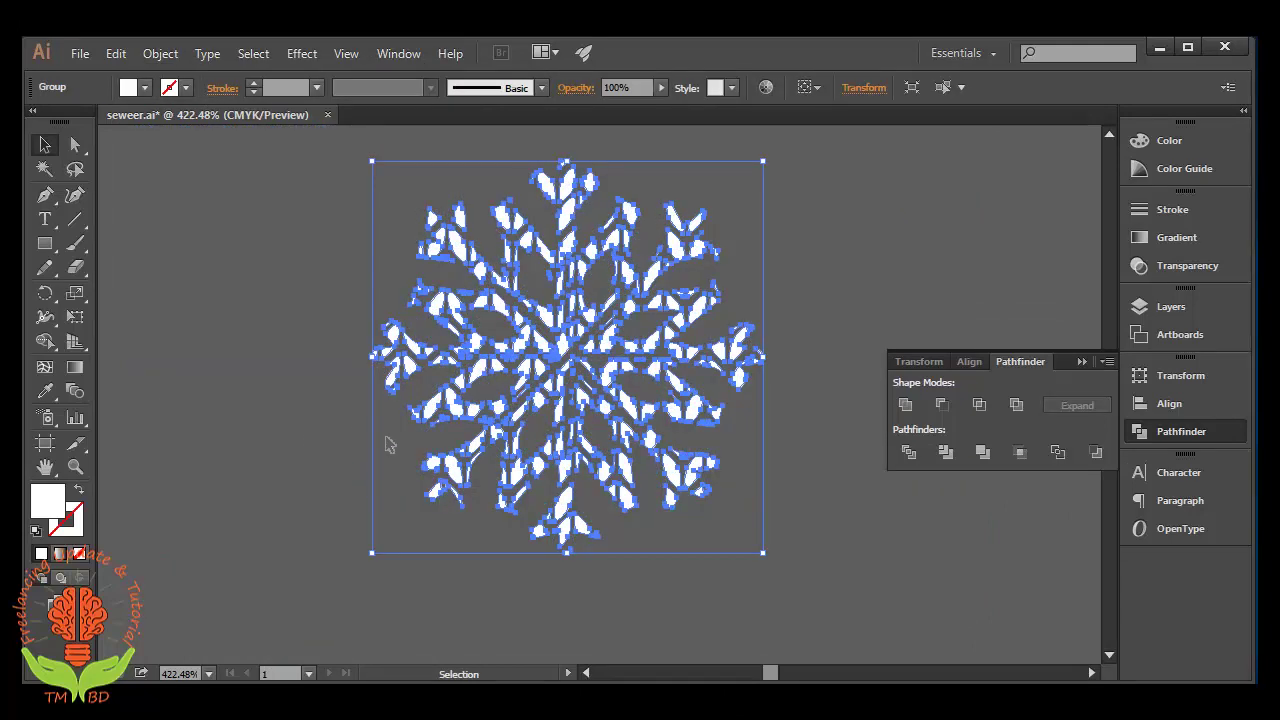
pyautogui.click(1084, 362)
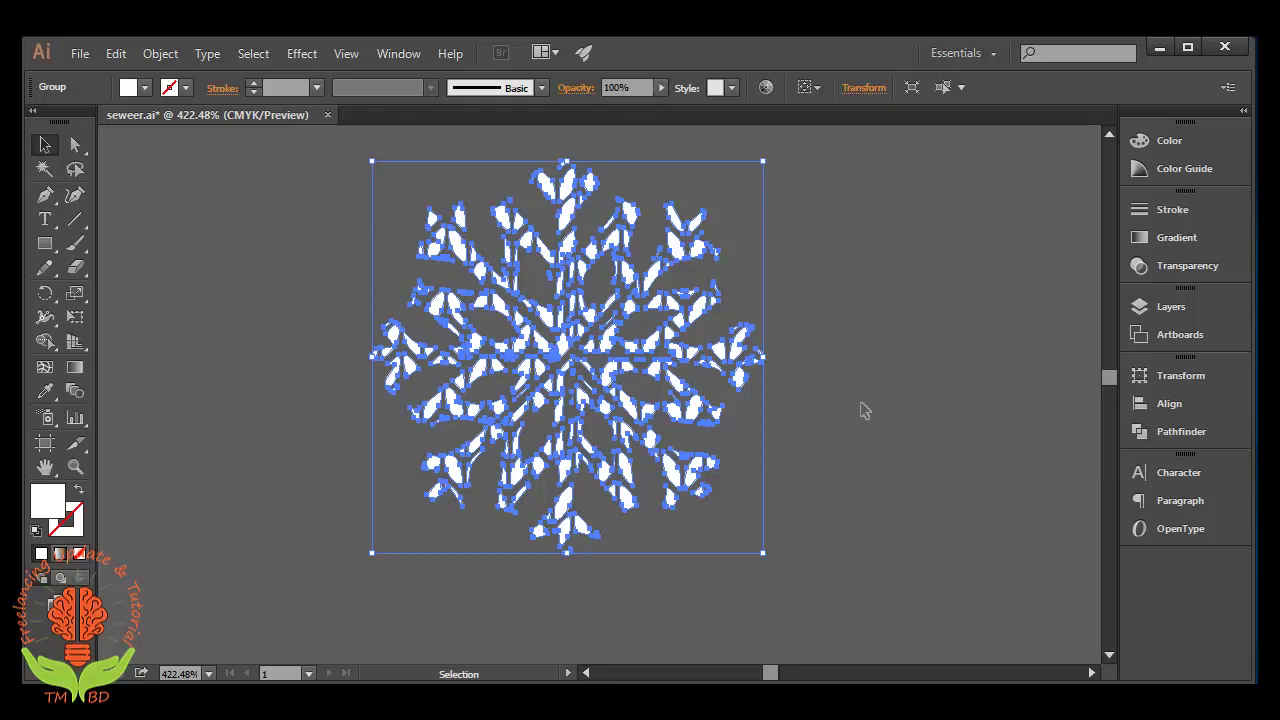
pyautogui.click(864, 410)
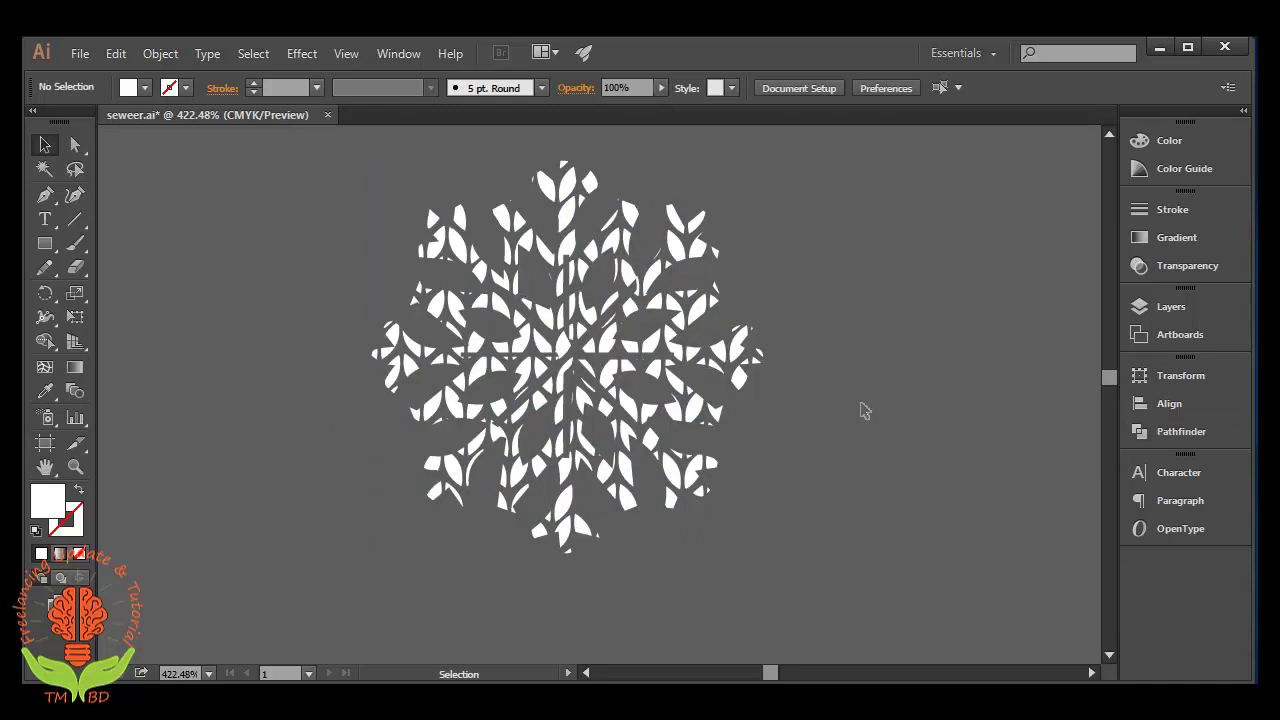
pyautogui.hotkey('ctrl', '-')
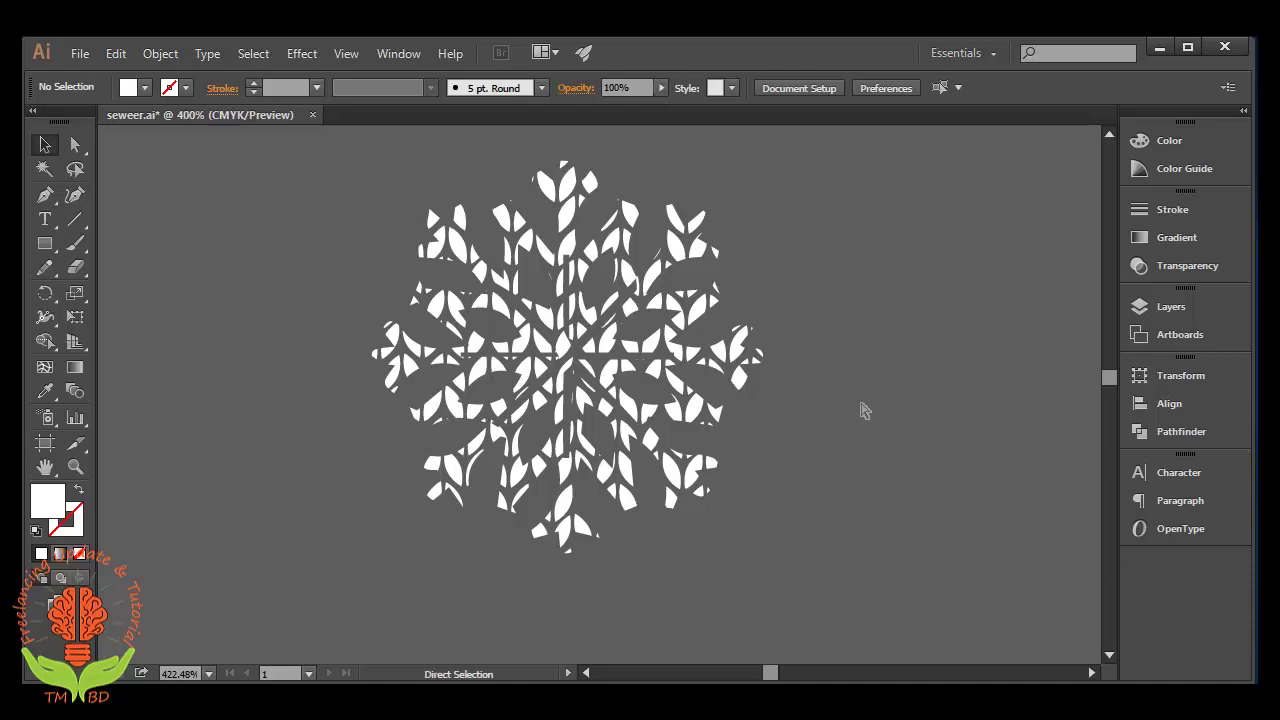
pyautogui.hotkey('ctrl', '-')
pyautogui.hotkey('ctrl', '-')
pyautogui.hotkey('ctrl', '-')
pyautogui.hotkey('ctrl', '-')
pyautogui.hotkey('ctrl', '-')
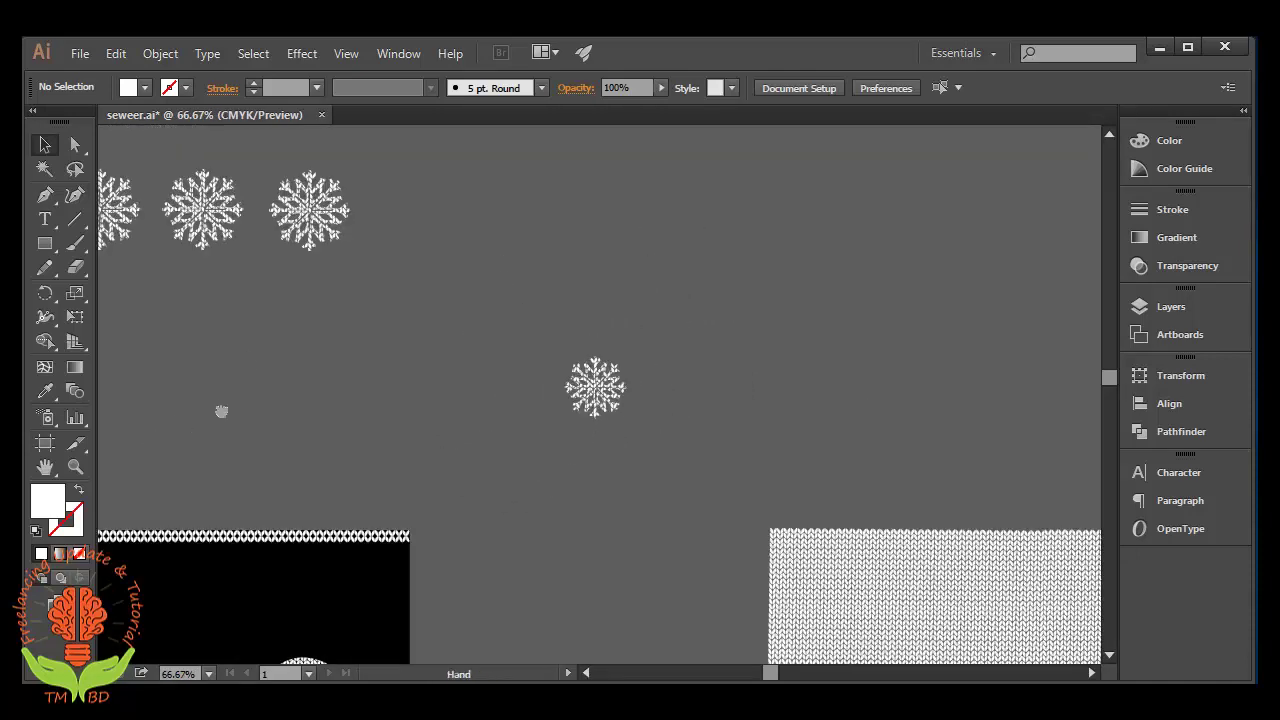
# Step: Frame the snowflake row above the black artboard
pyautogui.moveTo(220, 409)
pyautogui.mouseDown()
pyautogui.moveTo(421, 363)
pyautogui.moveTo(586, 443)
pyautogui.moveTo(677, 457)
pyautogui.mouseUp()
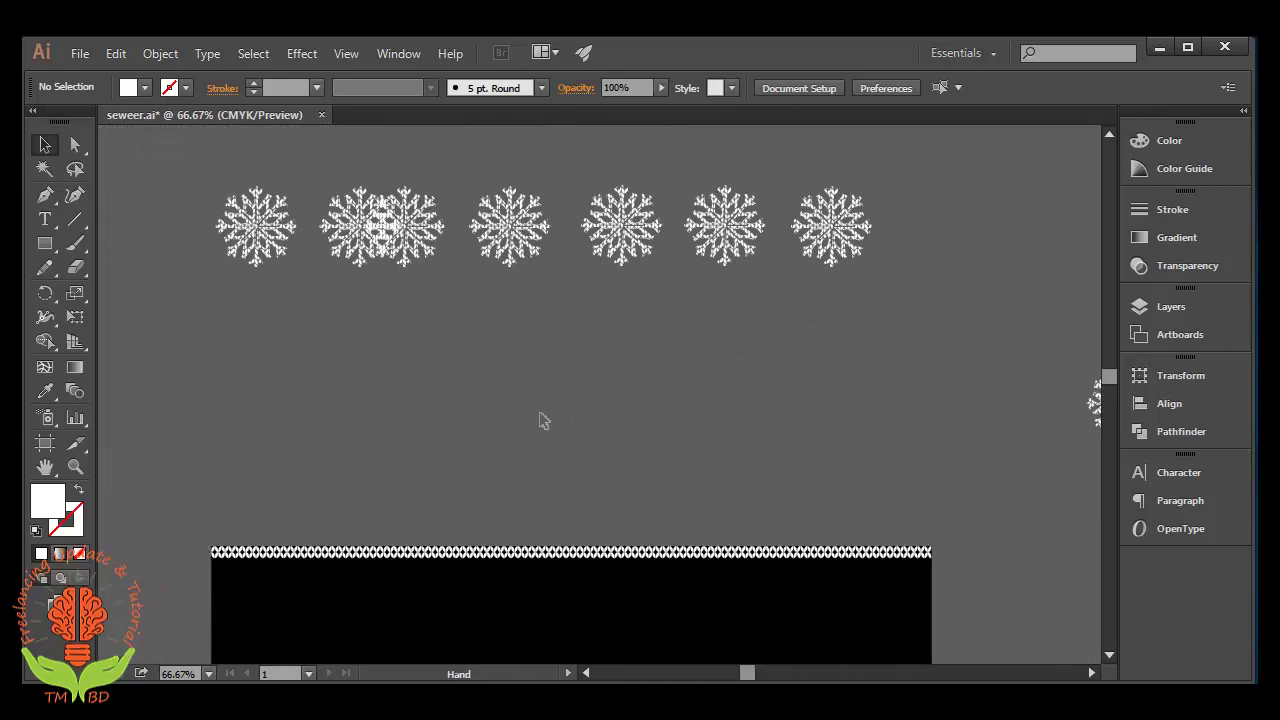
pyautogui.moveTo(457, 385)
pyautogui.mouseDown()
pyautogui.moveTo(726, 380)
pyautogui.moveTo(651, 331)
pyautogui.mouseUp()
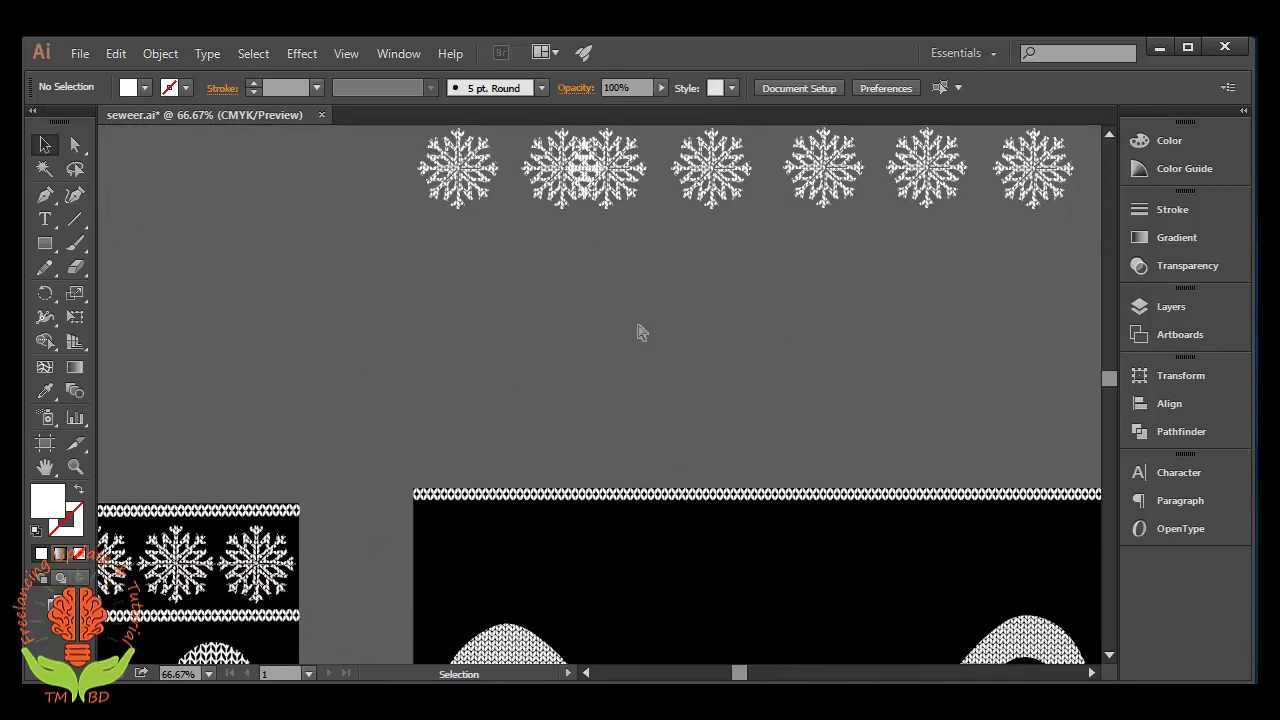
pyautogui.hotkey('ctrl', '-')
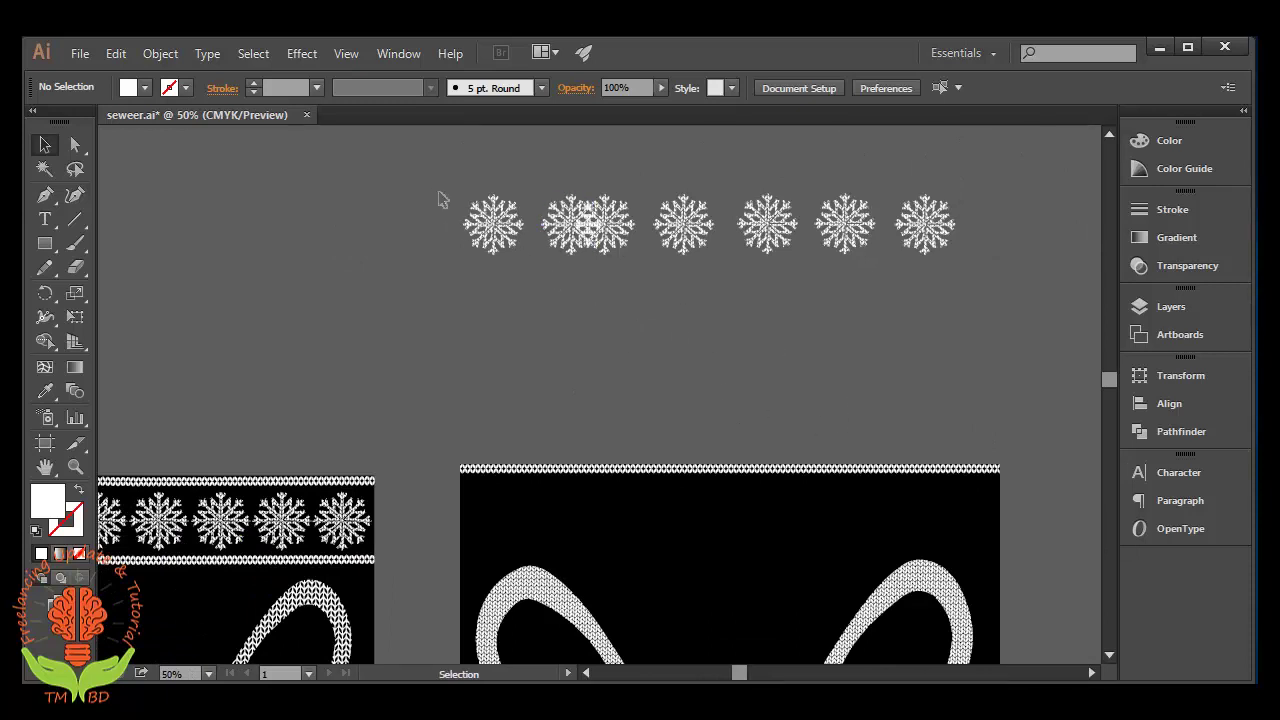
pyautogui.moveTo(435, 192)
pyautogui.mouseDown()
pyautogui.moveTo(782, 284)
pyautogui.moveTo(615, 248)
pyautogui.moveTo(697, 535)
pyautogui.moveTo(694, 512)
pyautogui.moveTo(697, 522)
pyautogui.mouseUp()
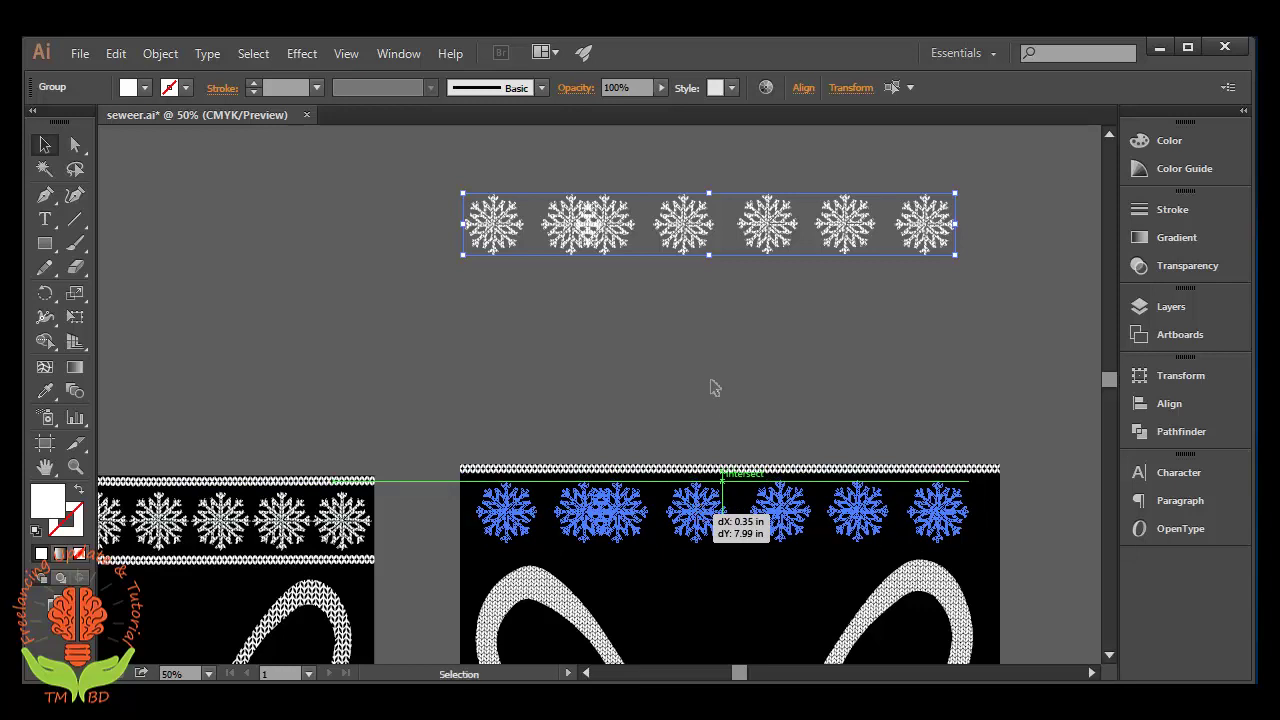
pyautogui.click(705, 563)
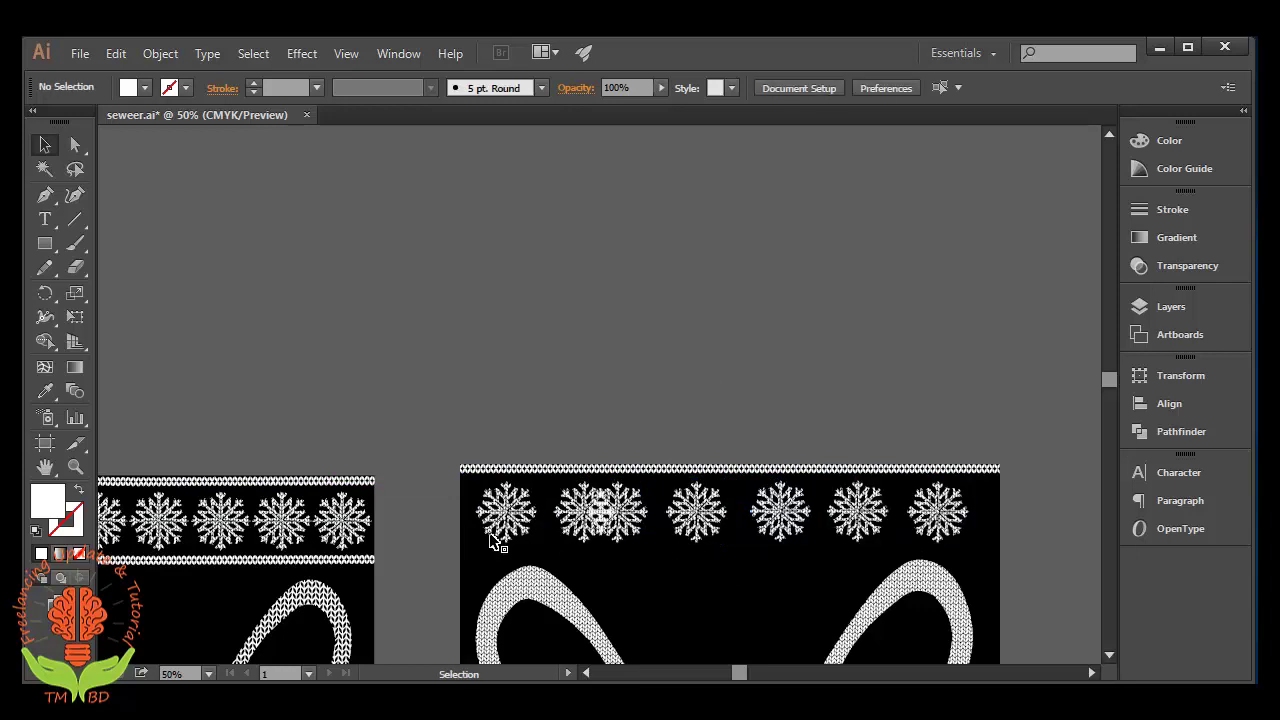
# Step: Select every snowflake in the row and apply Vertical Align Top
pyautogui.moveTo(484, 536); pyautogui.dragTo(1106, 485)
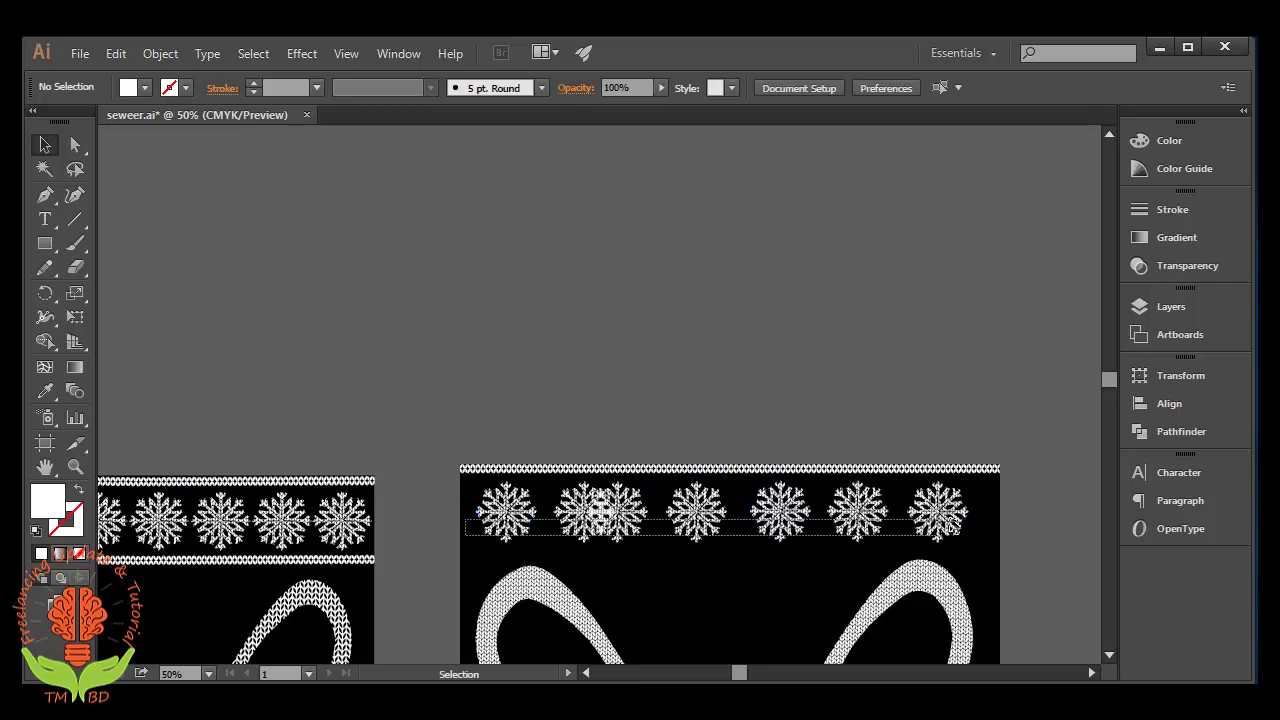
pyautogui.click(1181, 431)
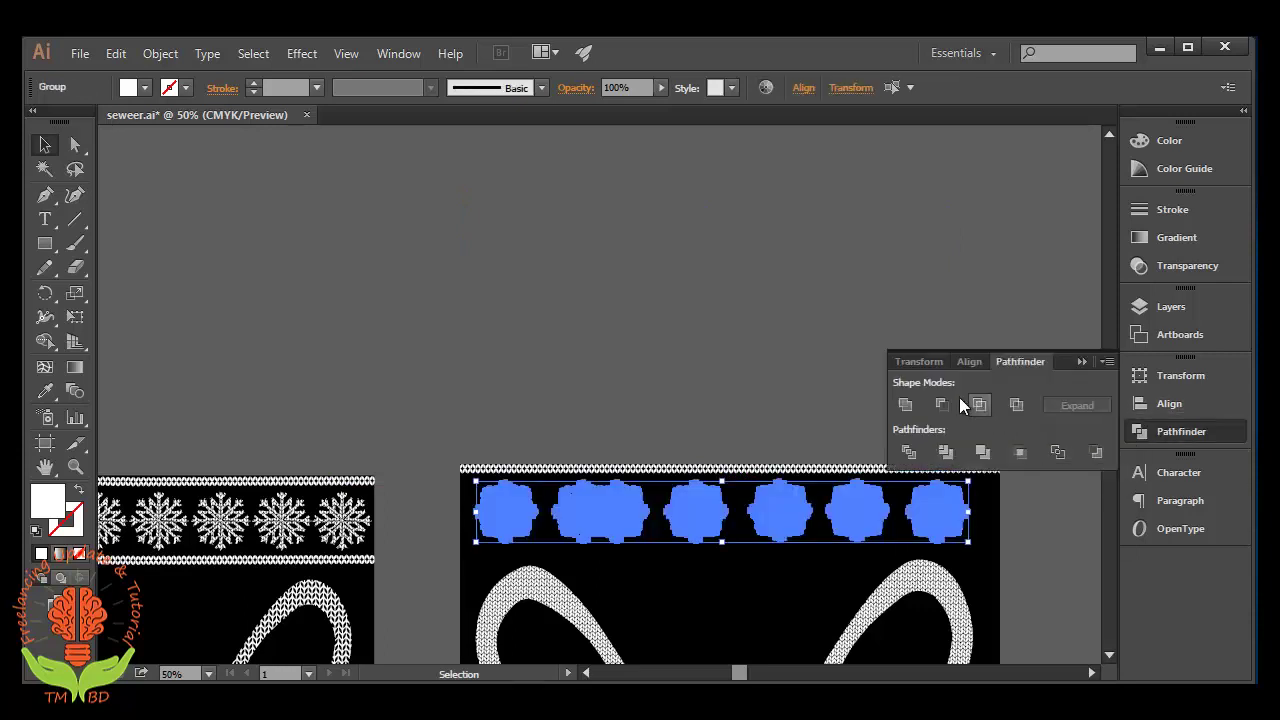
pyautogui.click(966, 362)
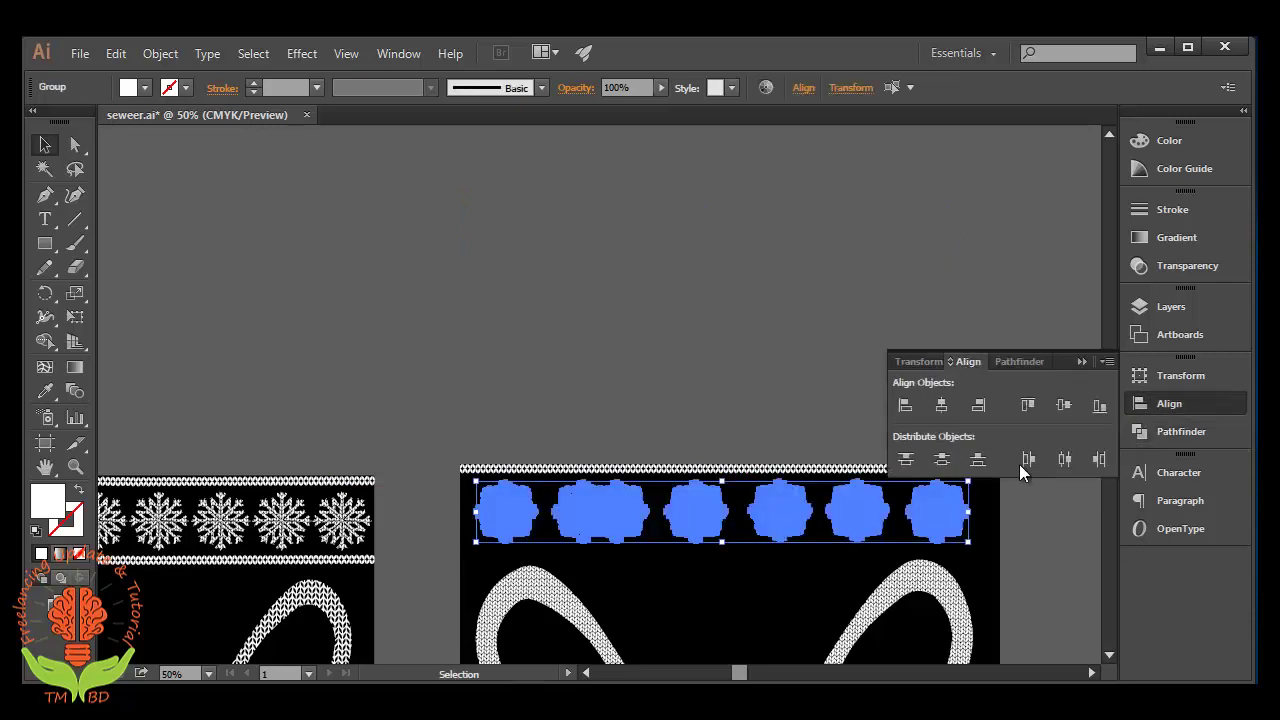
pyautogui.click(1028, 405)
pyautogui.click(1082, 361)
pyautogui.press('Delete')
pyautogui.click(507, 519)
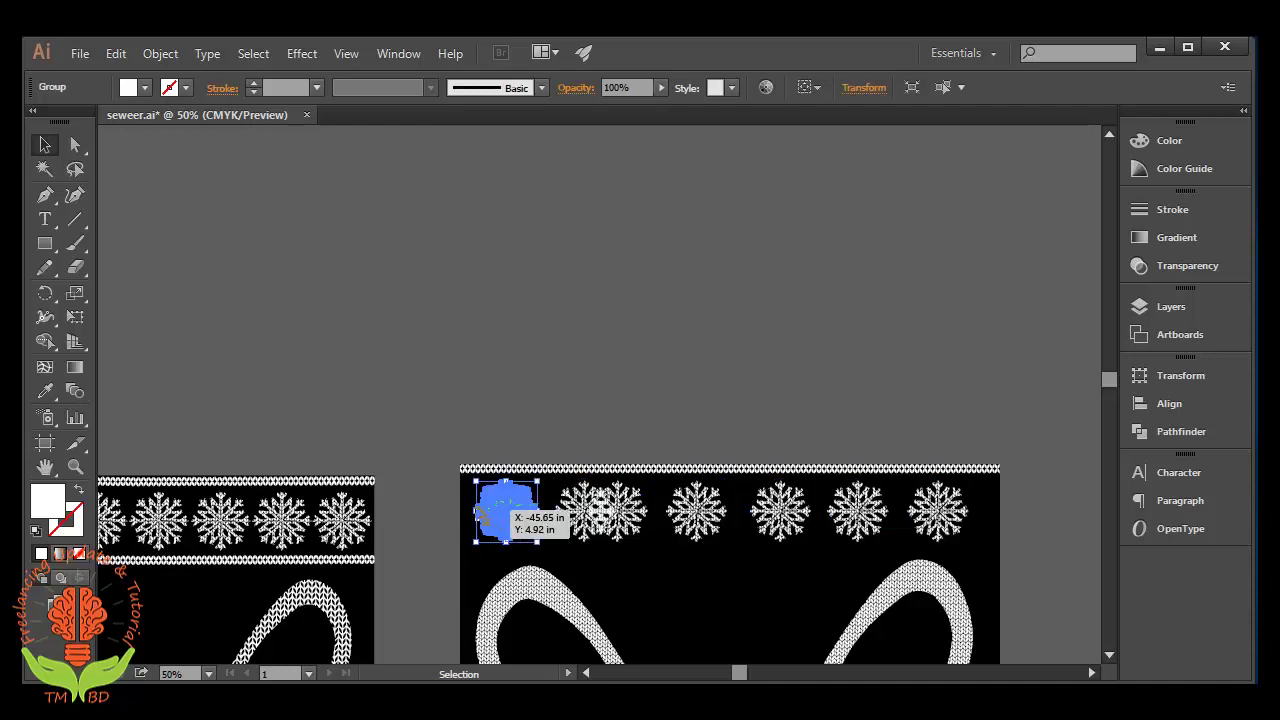
# Step: Nudge the first snowflake slightly left toward the artboard edge
pyautogui.moveTo(414, 465); pyautogui.dragTo(611, 568)
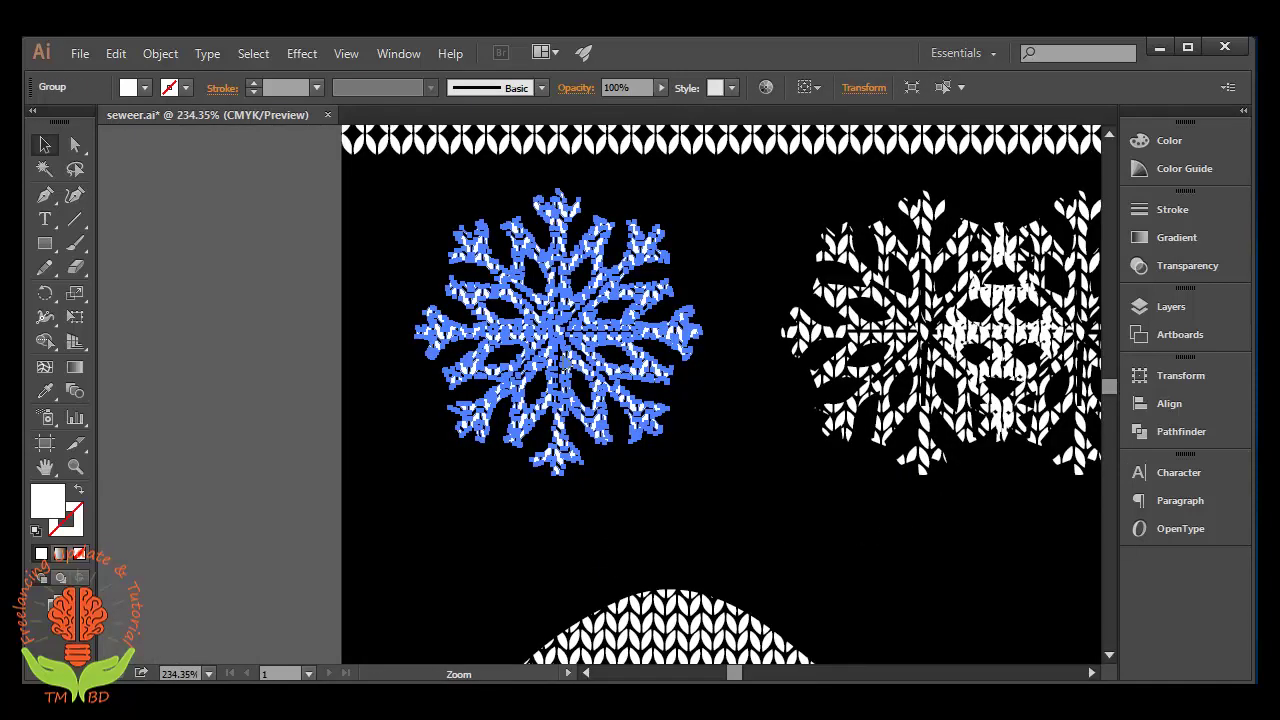
pyautogui.moveTo(558, 338); pyautogui.dragTo(487, 326)
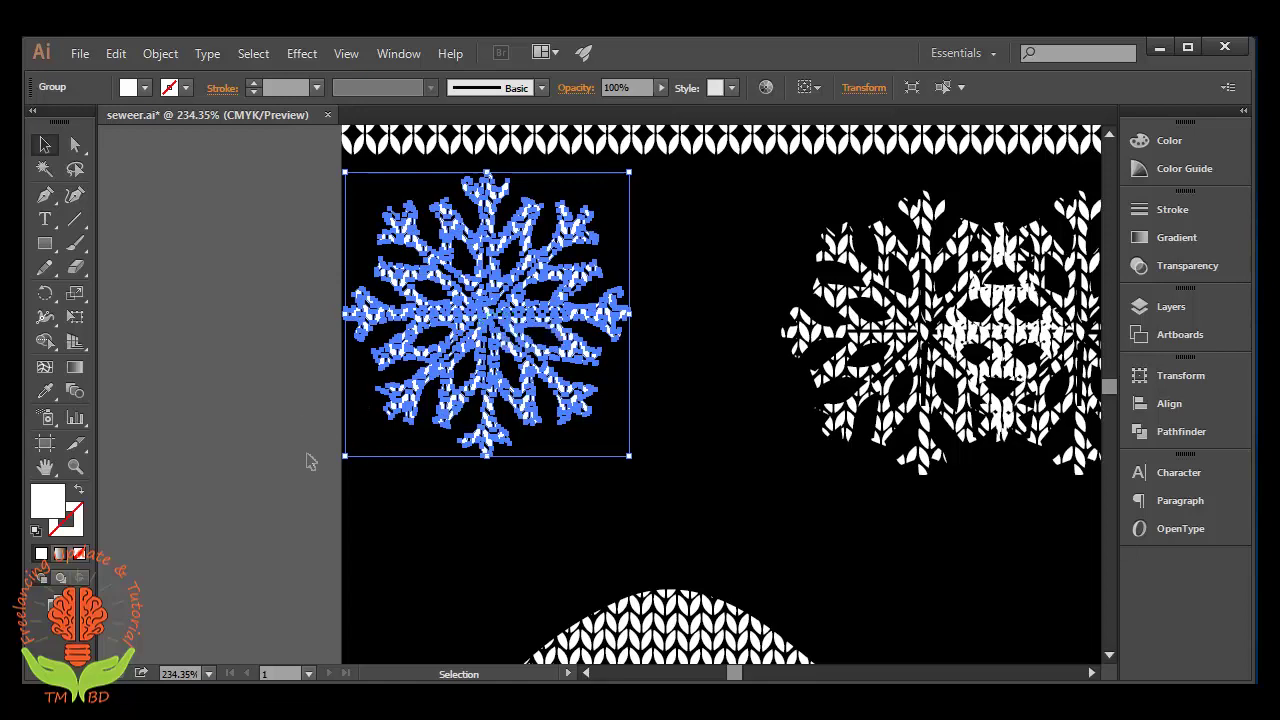
pyautogui.click(477, 494)
pyautogui.hotkey('ctrl', '-')
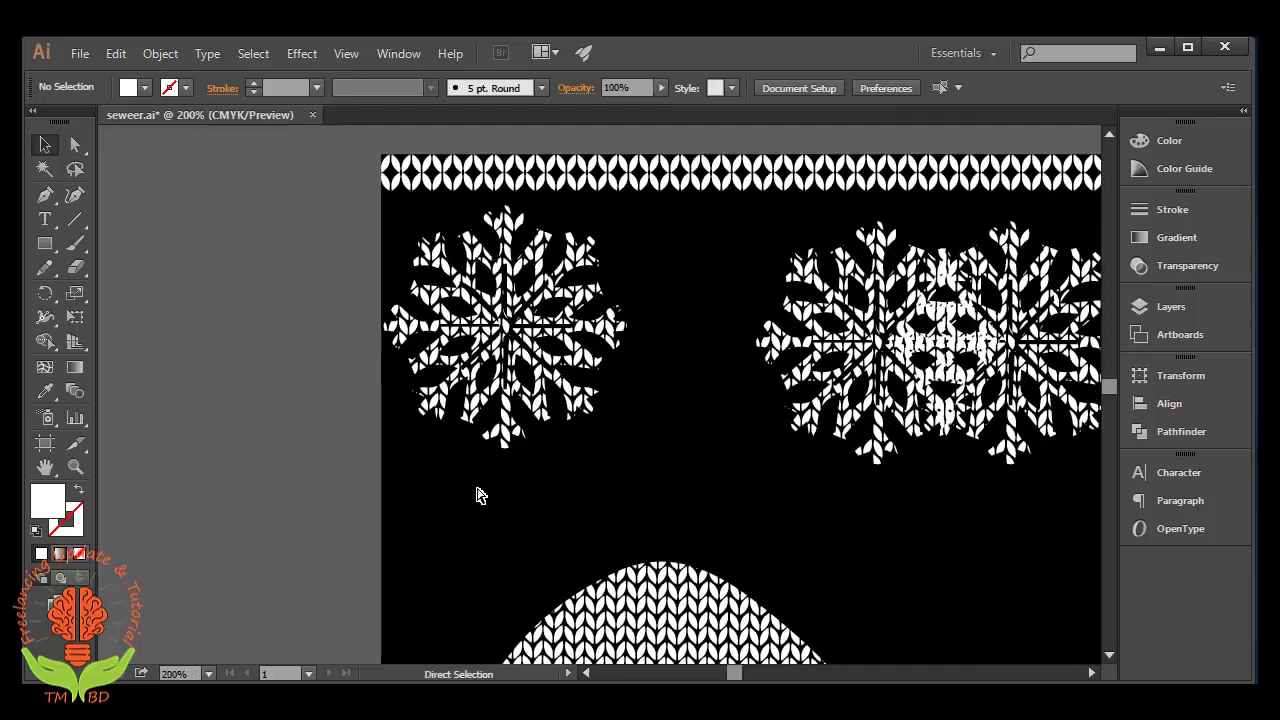
pyautogui.hotkey('ctrl', '-')
pyautogui.hotkey('ctrl', '-')
pyautogui.hotkey('ctrl', '-')
pyautogui.hotkey('ctrl', '-')
pyautogui.hotkey('ctrl', '-')
pyautogui.hotkey('ctrl', '-')
pyautogui.hotkey('ctrl', '-')
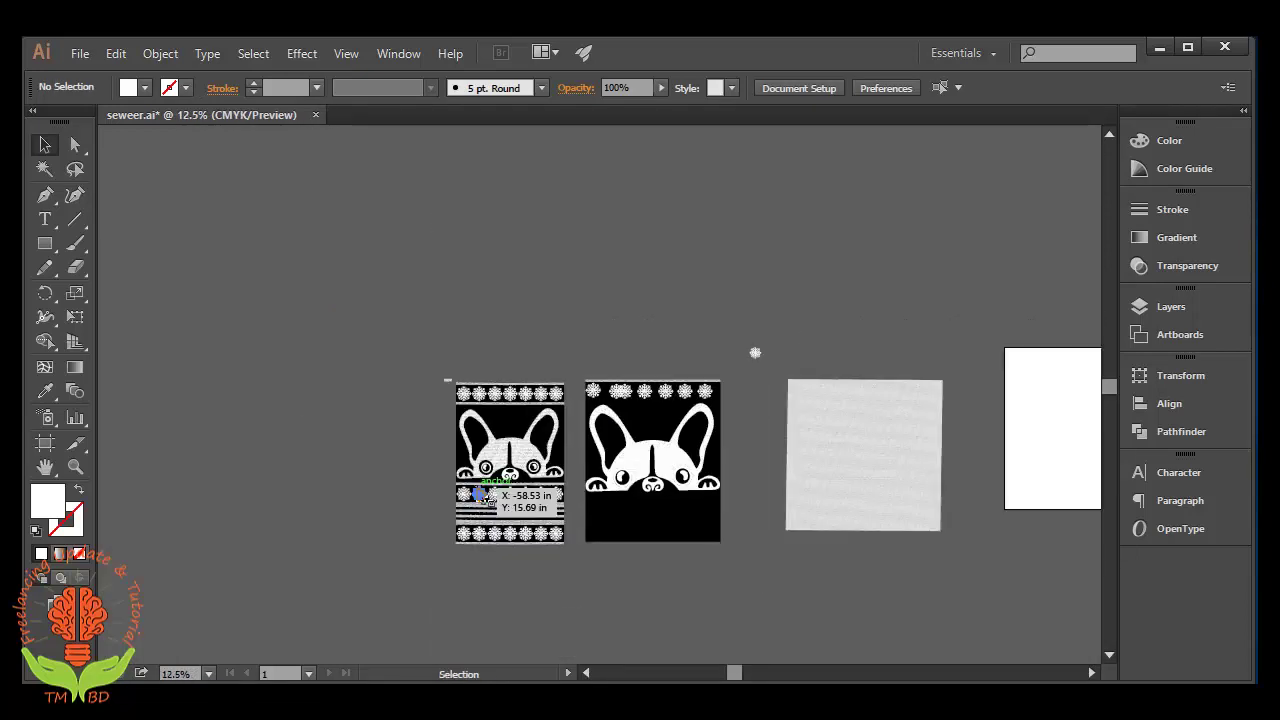
# Step: Alt-drag a copy of the central snowflake to the right end of the row
pyautogui.moveTo(663, 354); pyautogui.dragTo(771, 446)
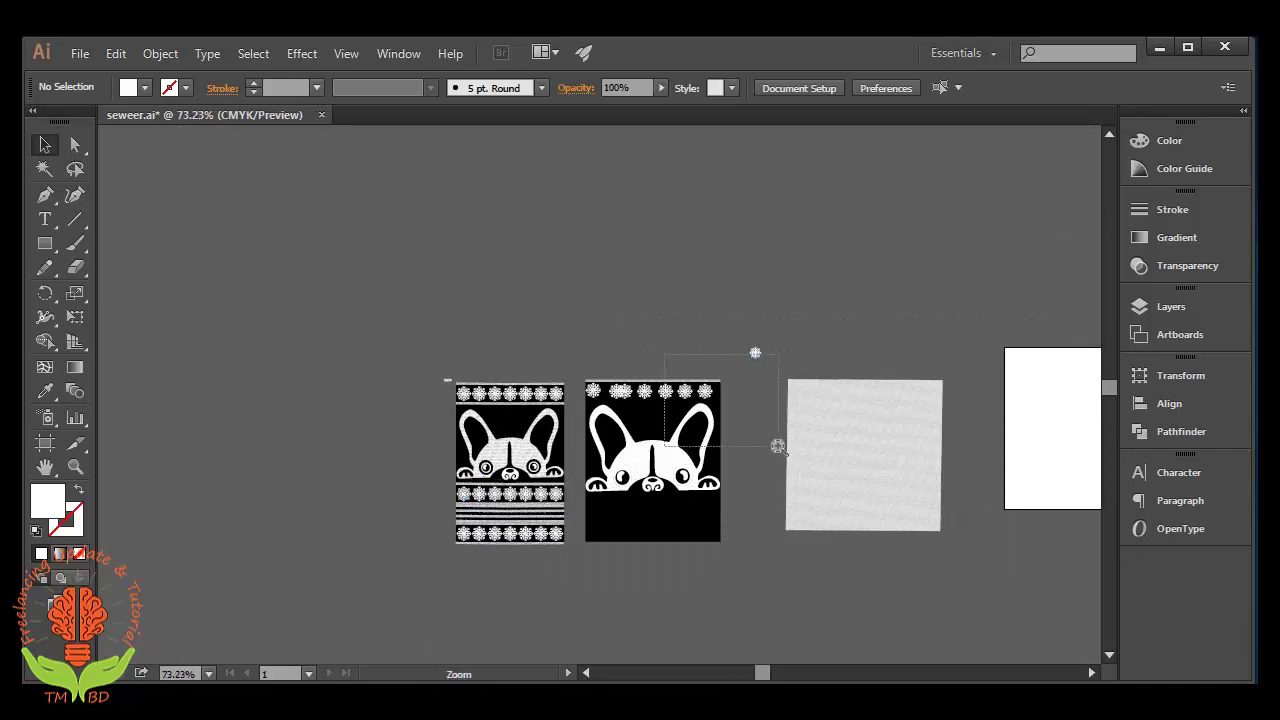
pyautogui.moveTo(473, 243); pyautogui.dragTo(631, 430)
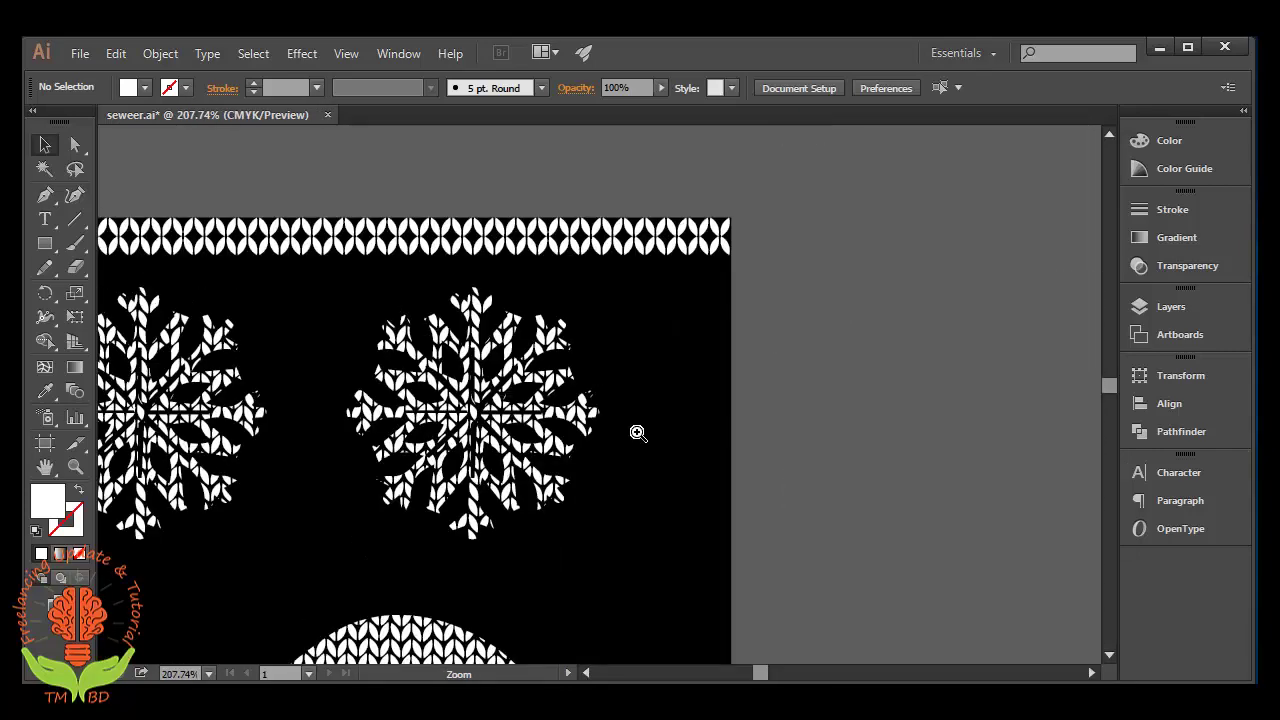
pyautogui.moveTo(458, 257); pyautogui.dragTo(620, 412)
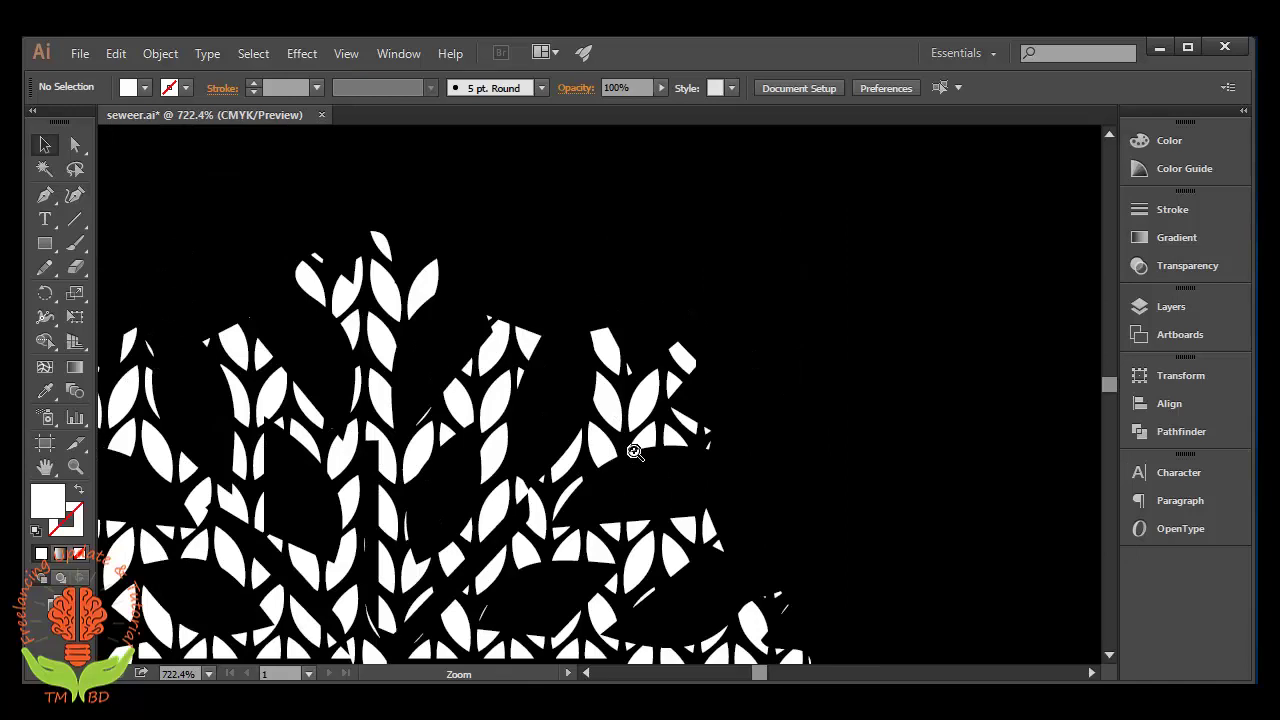
pyautogui.hotkey('ctrl', '-')
pyautogui.hotkey('ctrl', '-')
pyautogui.click(634, 458)
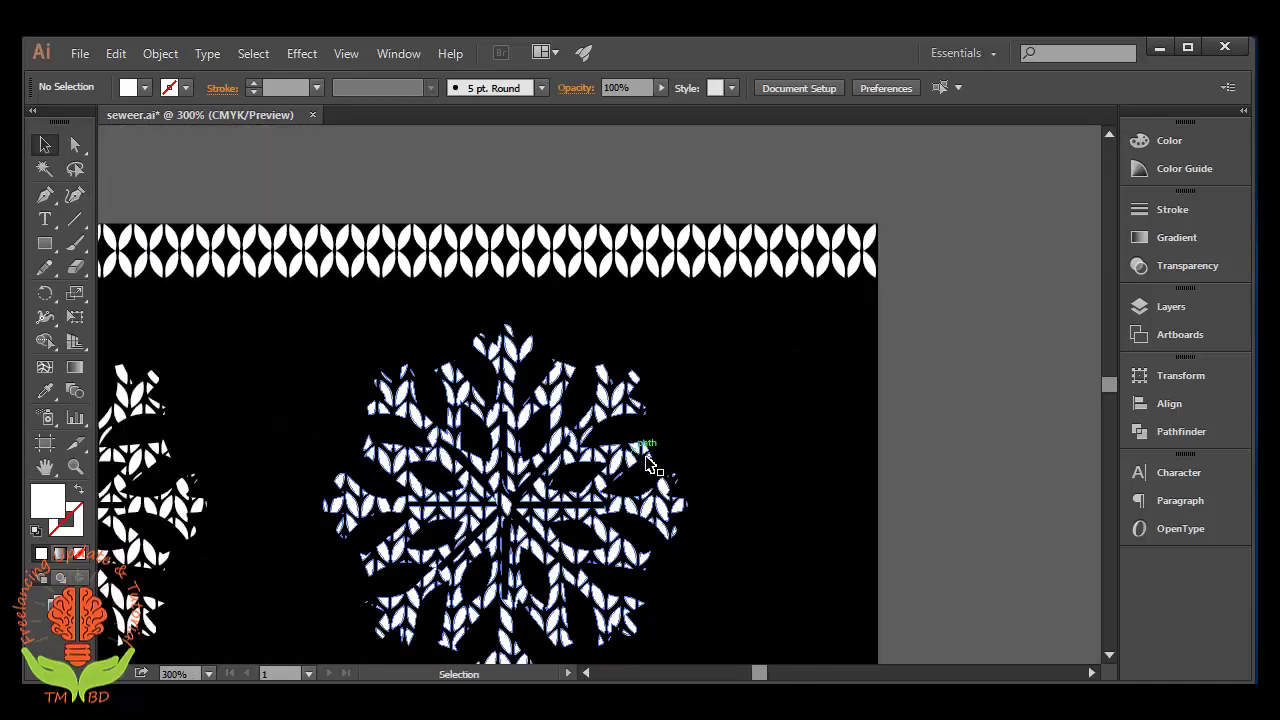
pyautogui.moveTo(536, 489)
pyautogui.mouseDown()
pyautogui.moveTo(713, 484)
pyautogui.moveTo(717, 469)
pyautogui.mouseUp()
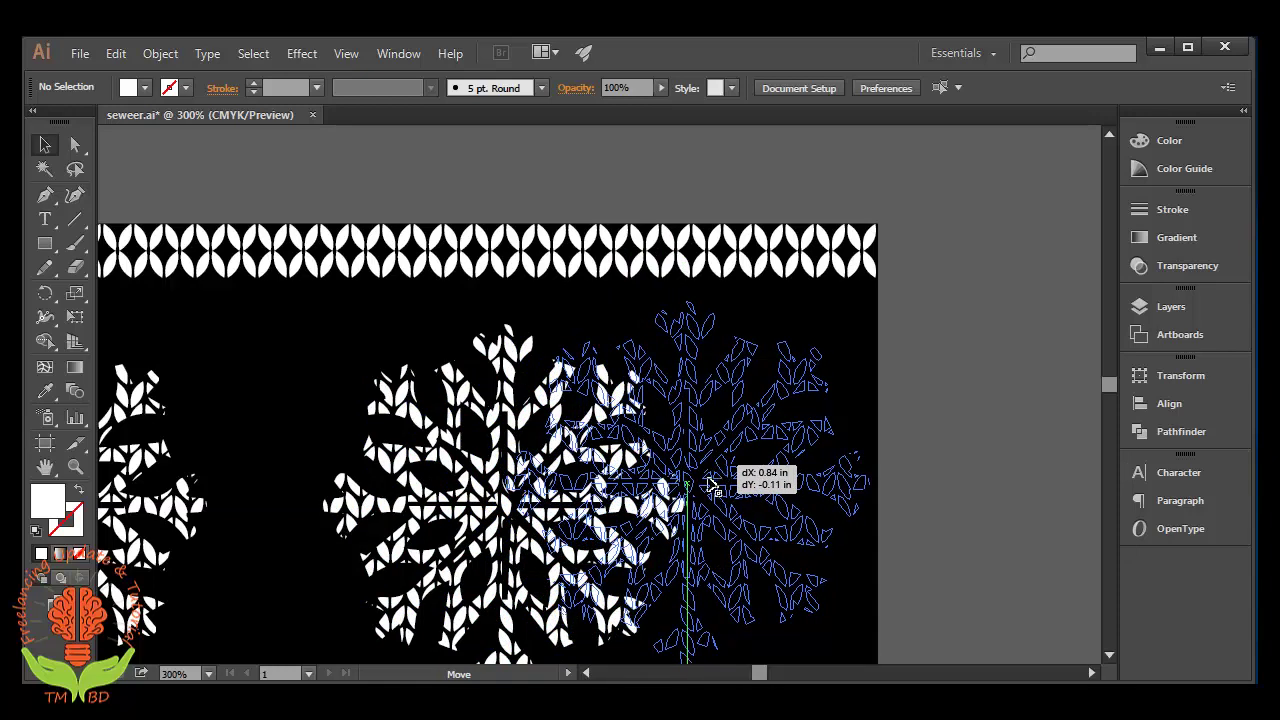
pyautogui.moveTo(717, 469); pyautogui.dragTo(712, 488)
pyautogui.hotkey('ctrl', '-')
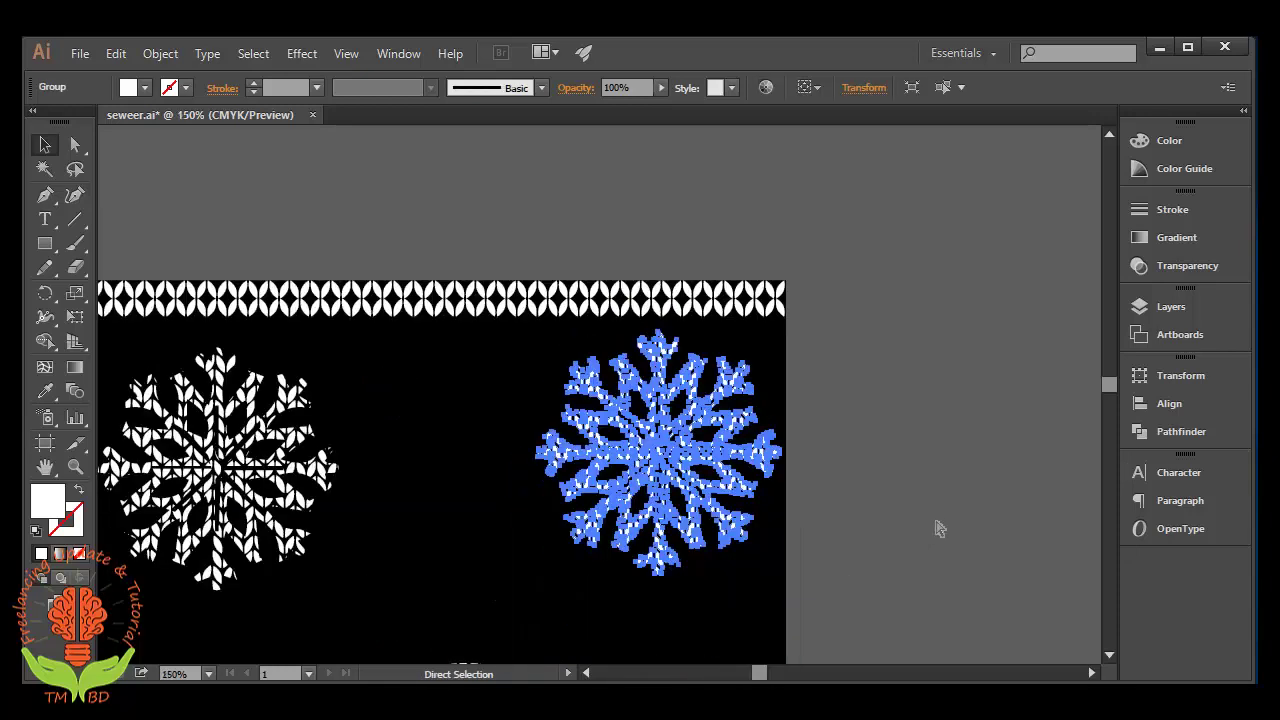
pyautogui.hotkey('ctrl', '-')
pyautogui.hotkey('ctrl', '-')
pyautogui.hotkey('ctrl', '-')
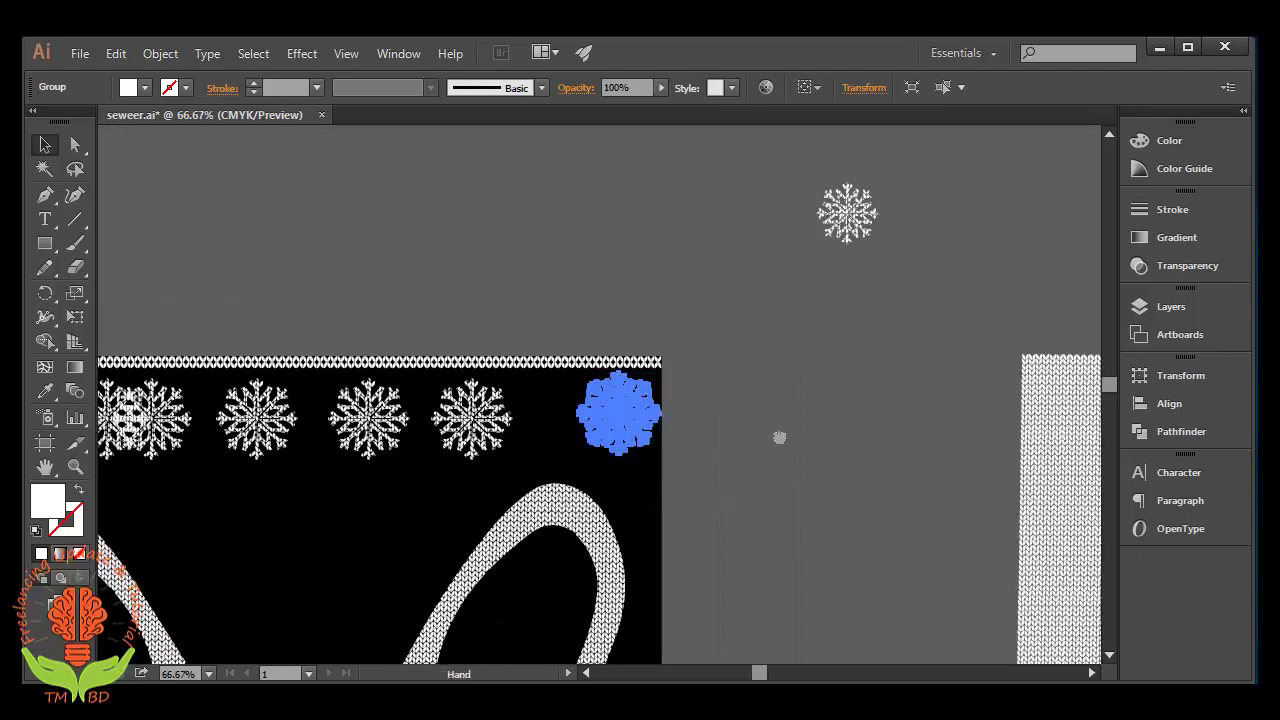
pyautogui.moveTo(656, 464); pyautogui.dragTo(886, 394)
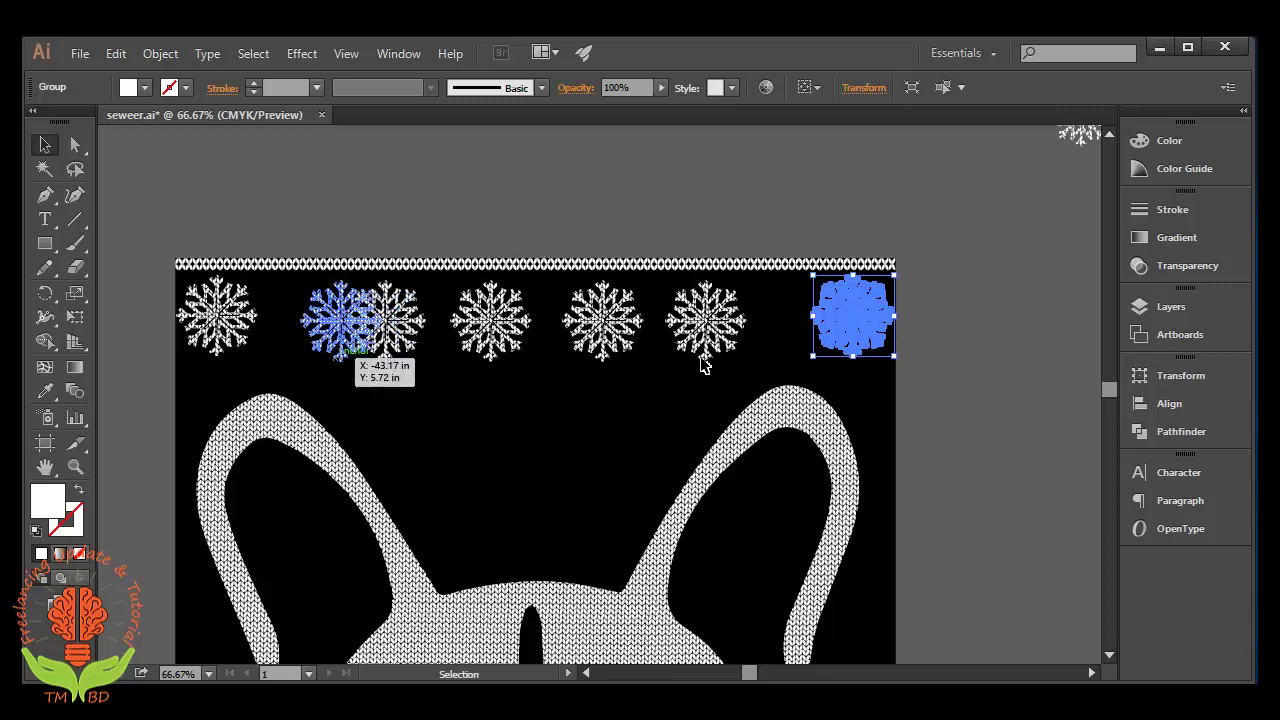
# Step: Distribute the seven snowflakes evenly across the row by horizontal center
pyautogui.moveTo(143, 363); pyautogui.dragTo(907, 295)
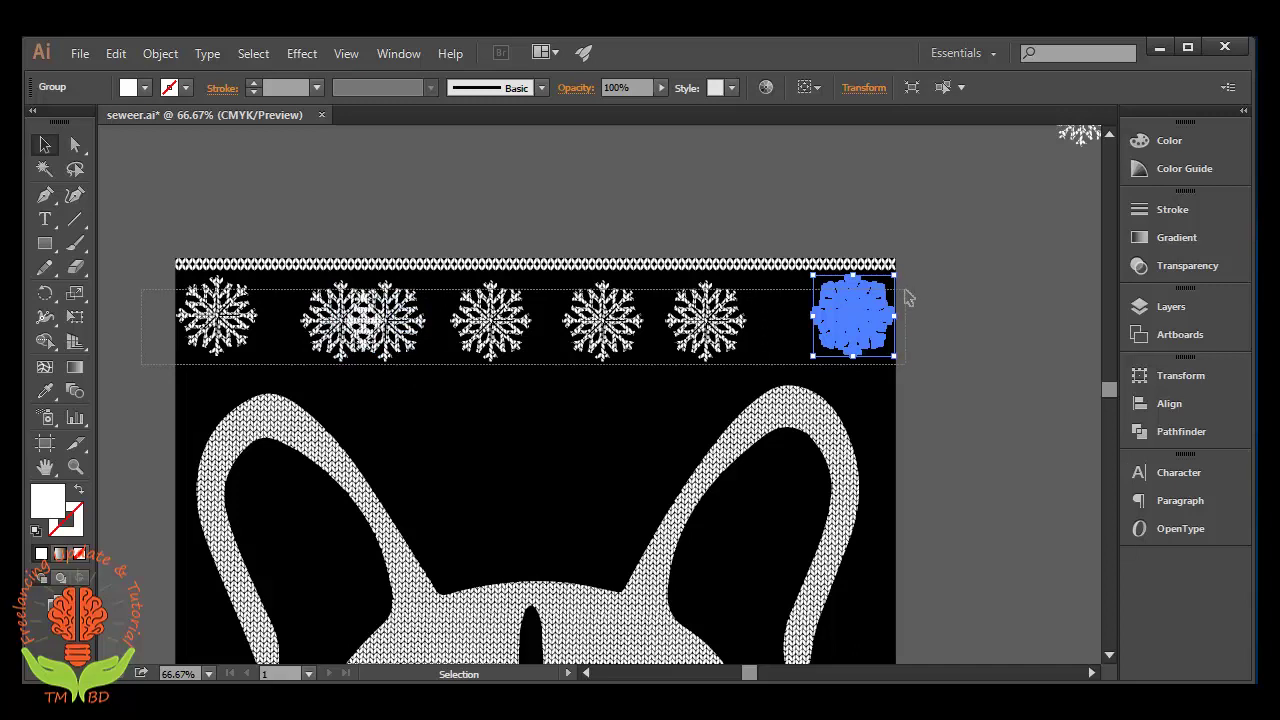
pyautogui.moveTo(907, 297); pyautogui.dragTo(905, 298)
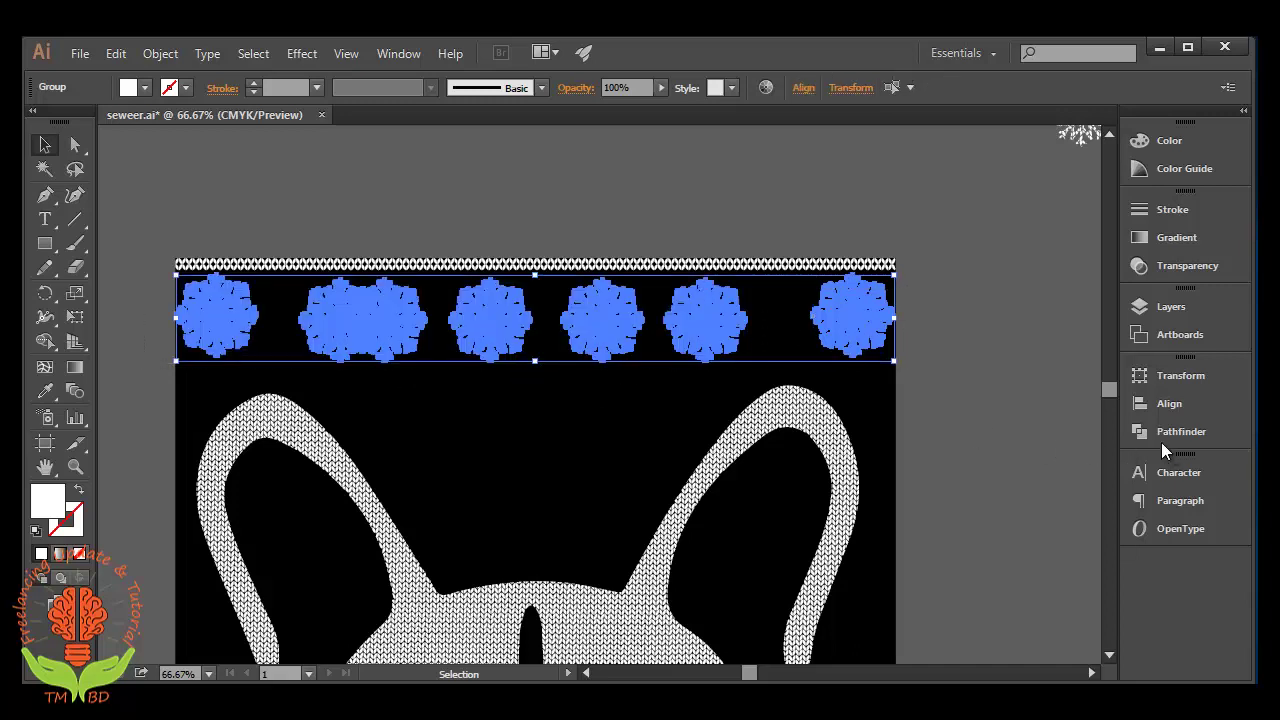
pyautogui.click(1140, 403)
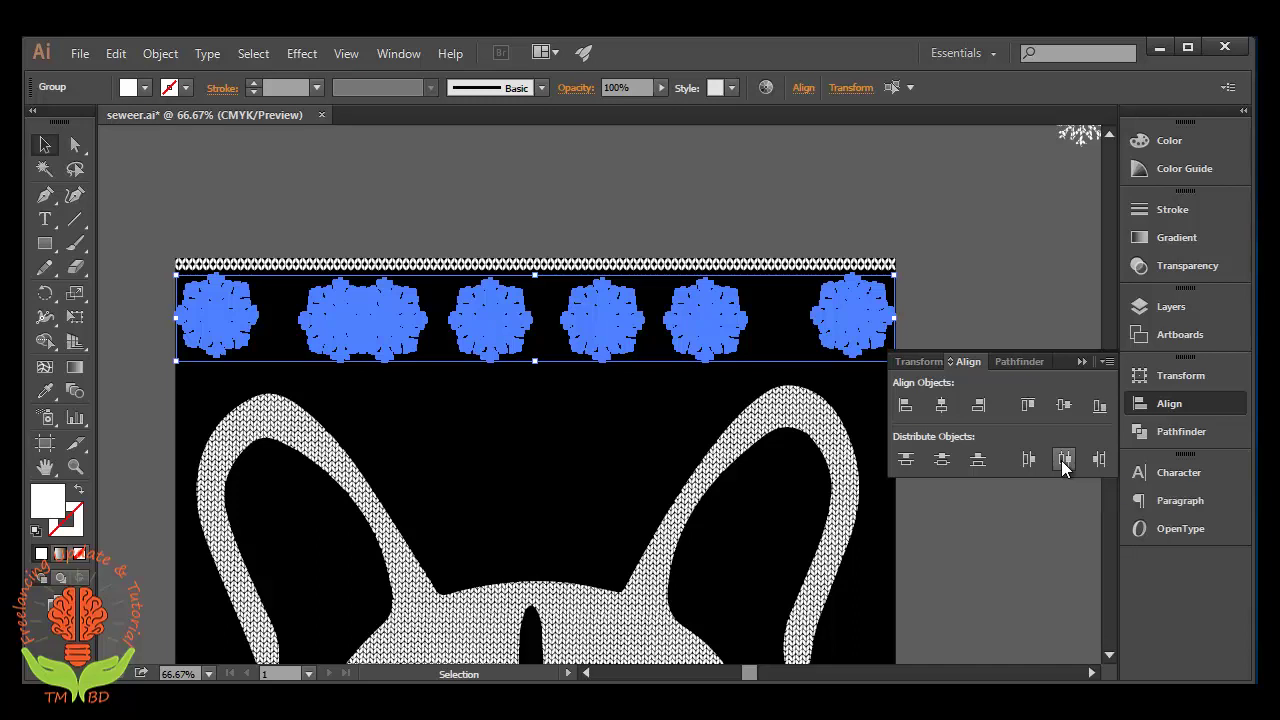
pyautogui.click(1061, 460)
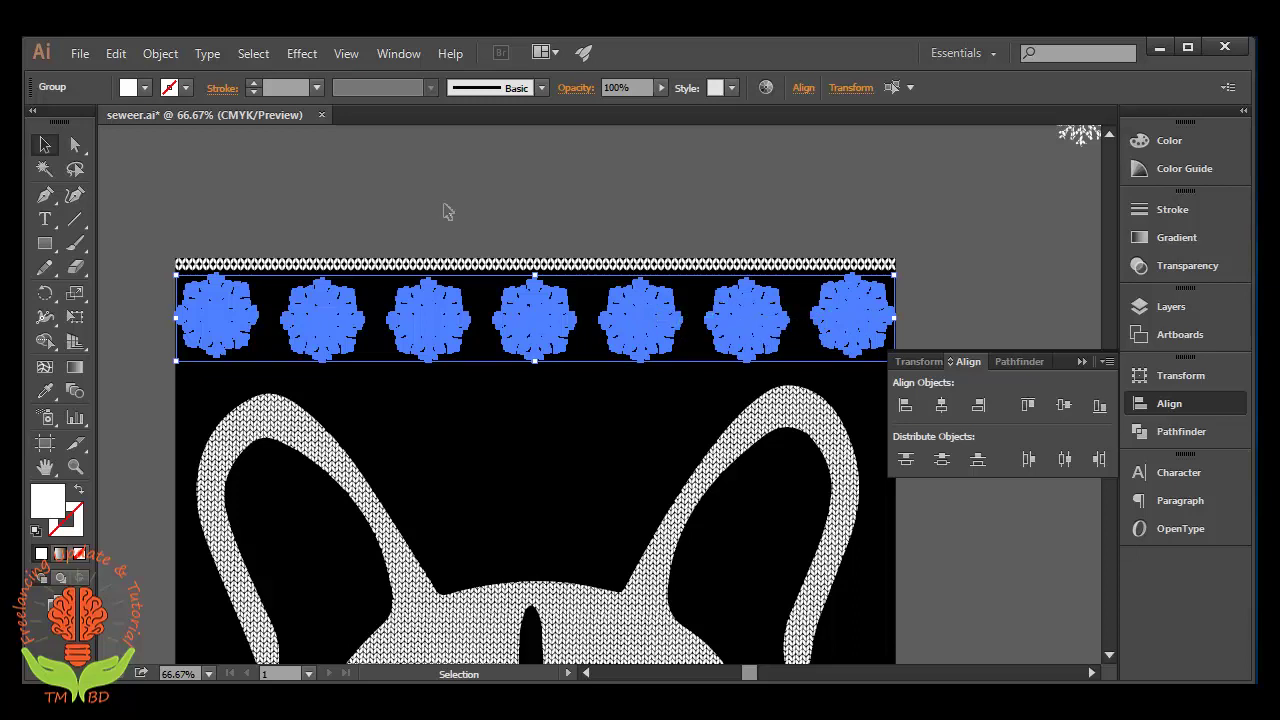
pyautogui.click(800, 420)
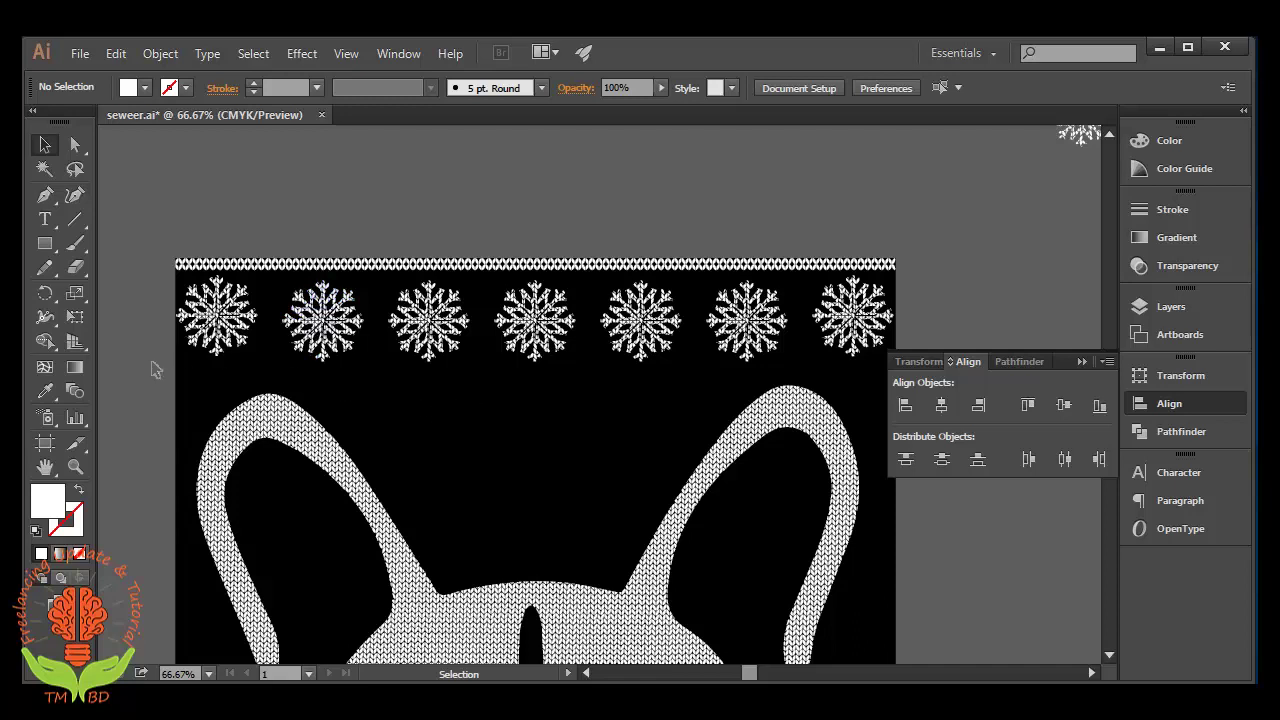
# Step: Align the snowflake row along their bottom edges
pyautogui.moveTo(160, 360)
pyautogui.mouseDown()
pyautogui.moveTo(885, 301)
pyautogui.moveTo(890, 314)
pyautogui.mouseUp()
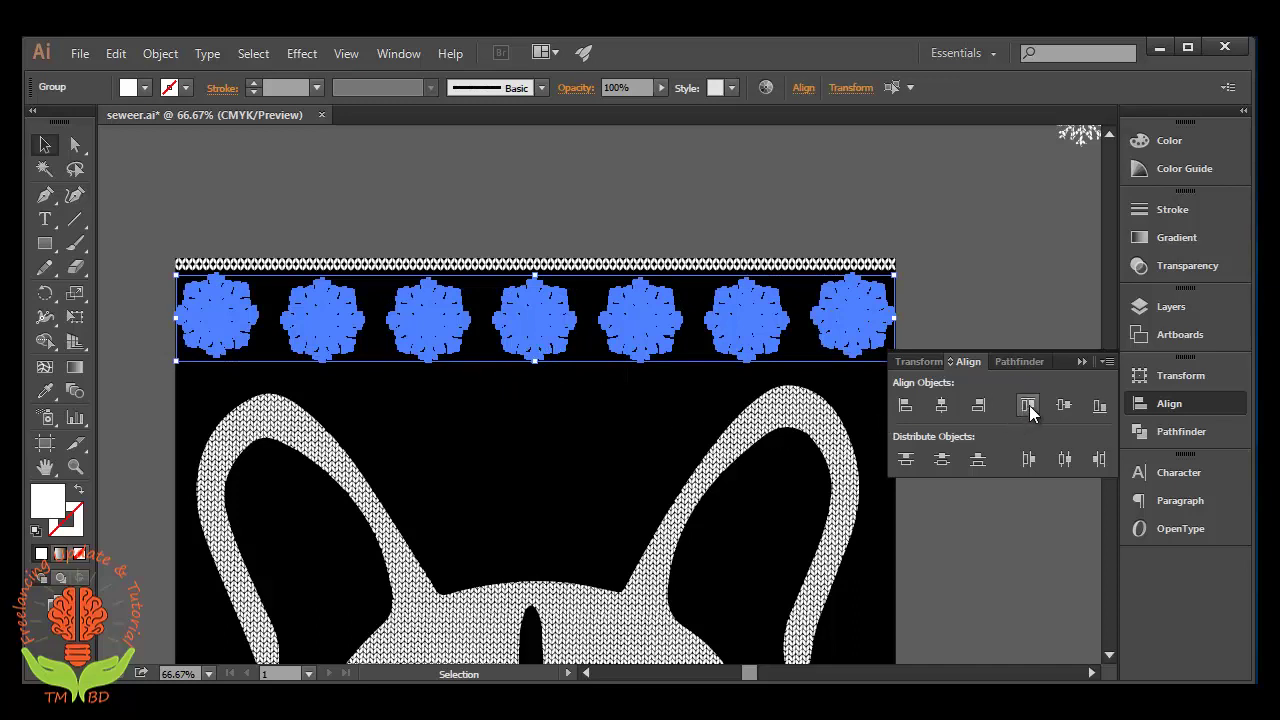
pyautogui.click(1097, 406)
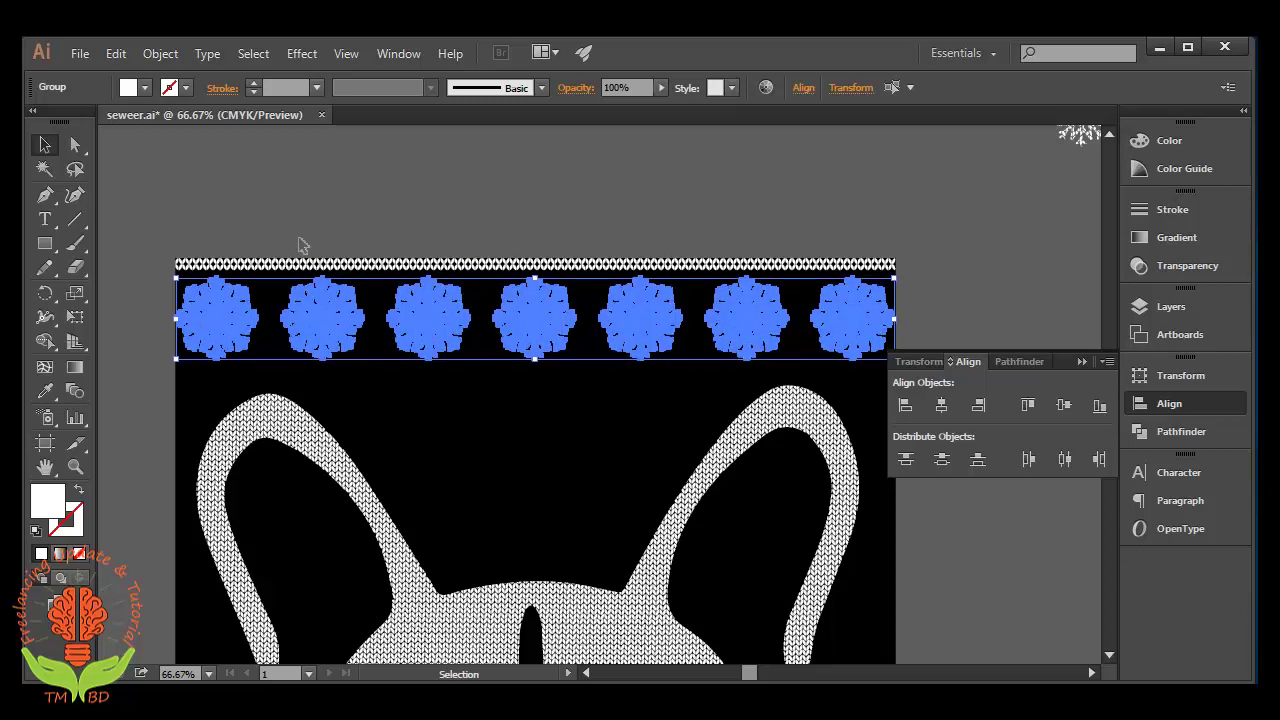
pyautogui.click(588, 308)
pyautogui.click(1080, 361)
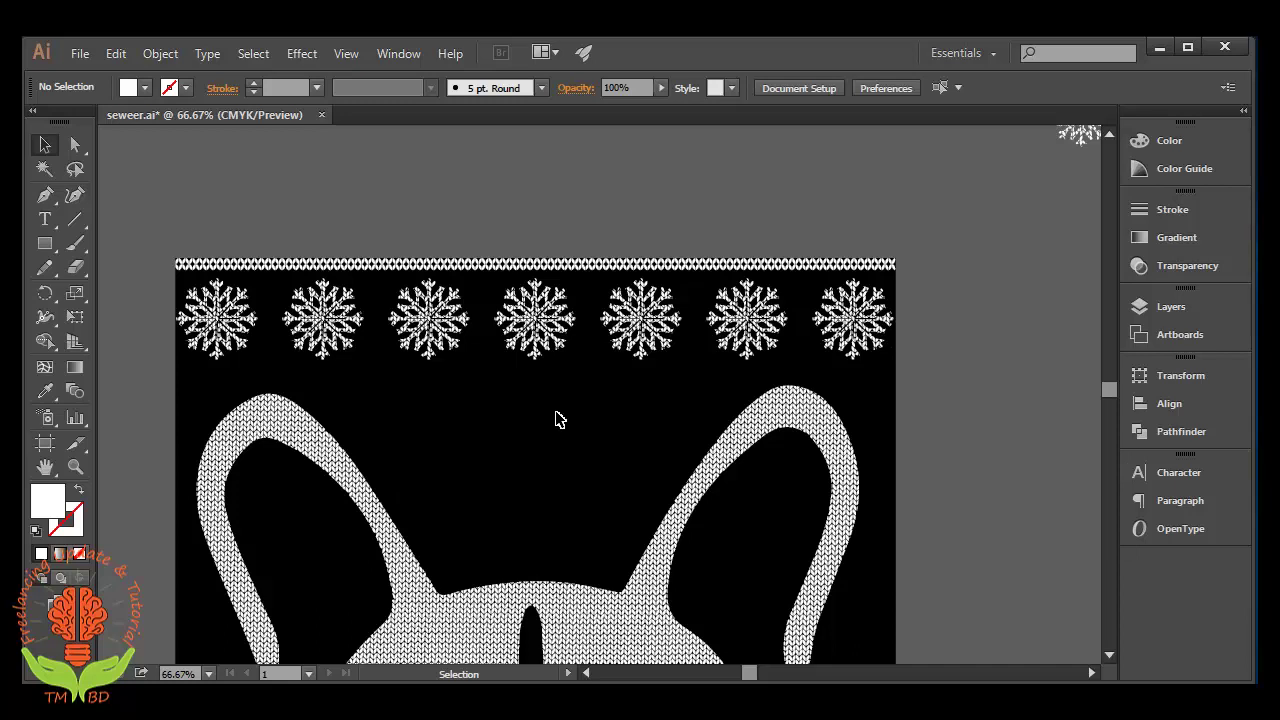
# Step: Duplicate the top knit border and nudge the copy with Shift+Down to sit below the snowflake row
pyautogui.click(478, 270)
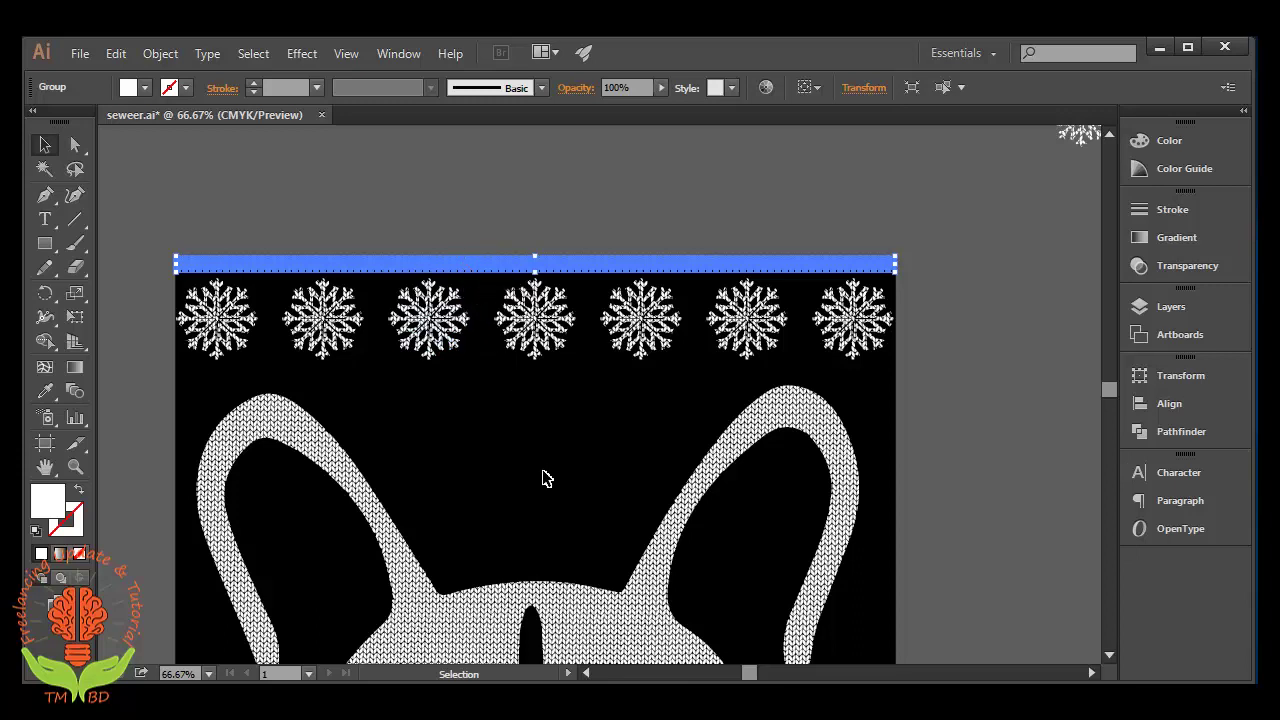
pyautogui.press('a')
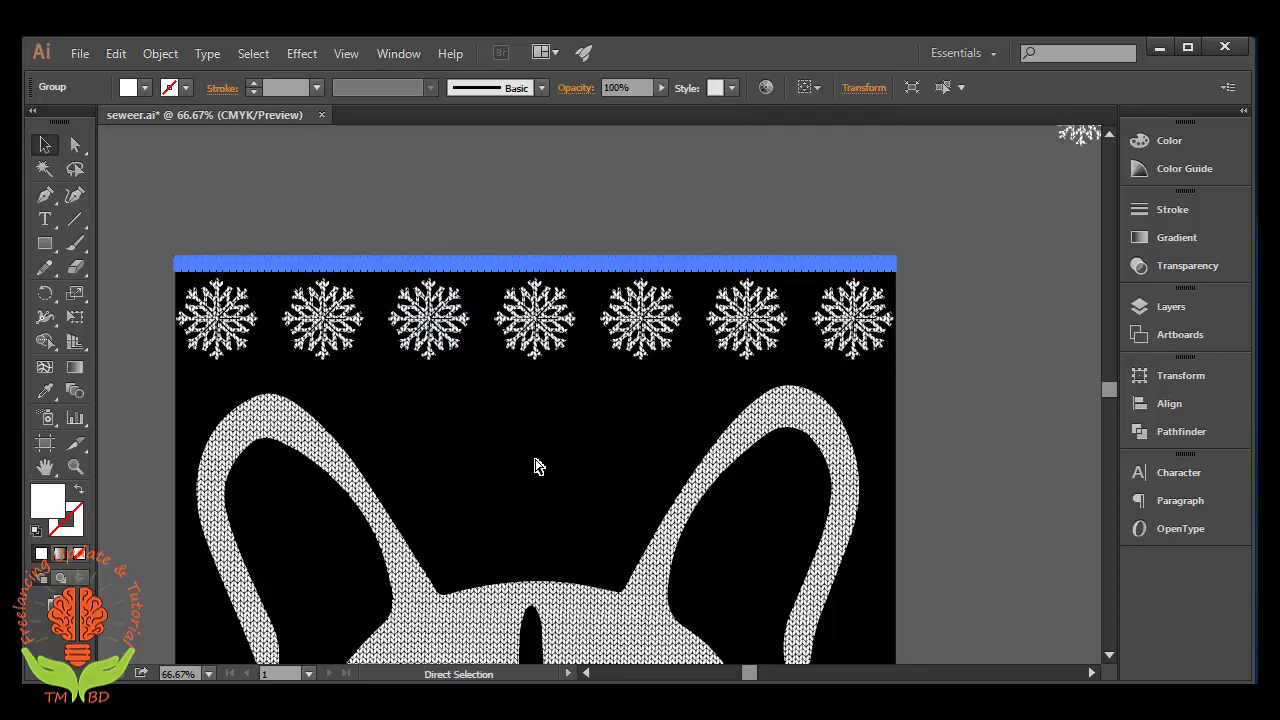
pyautogui.press('v')
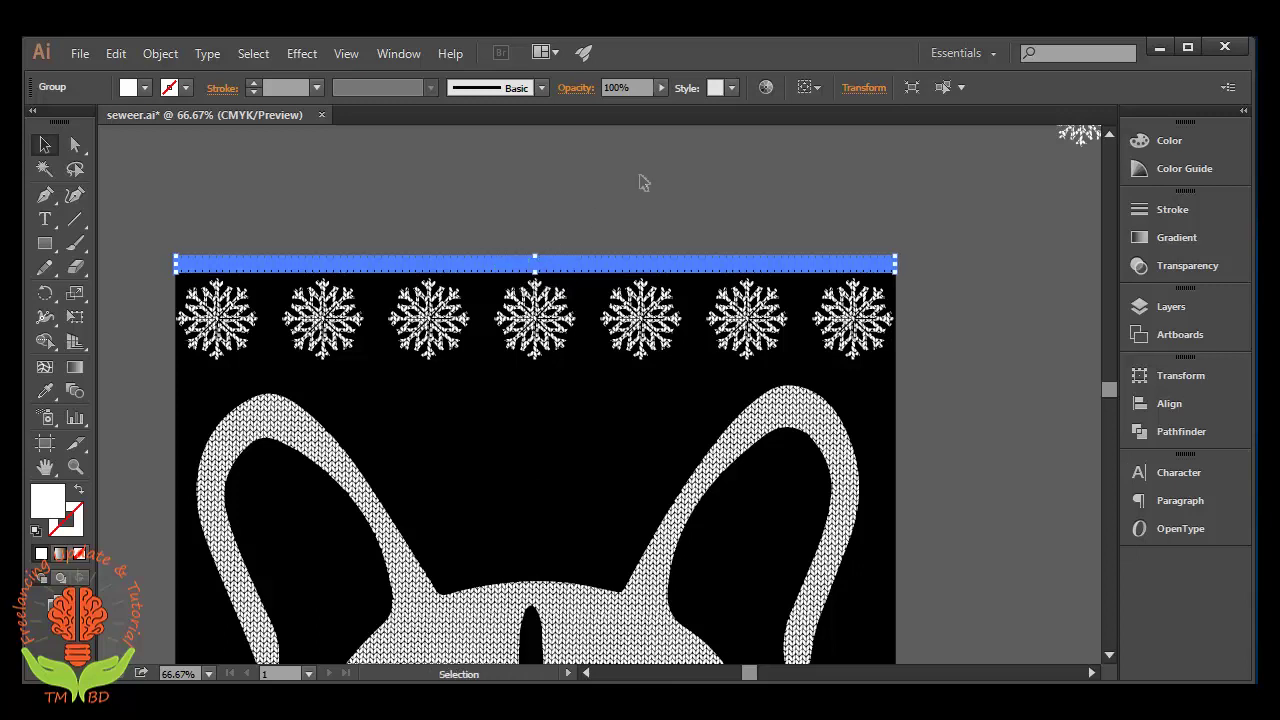
pyautogui.press('shift')
pyautogui.hotkey('shift', 'Down')
pyautogui.hotkey('shift', 'Down')
pyautogui.hotkey('shift', 'Down')
pyautogui.hotkey('shift', 'Down')
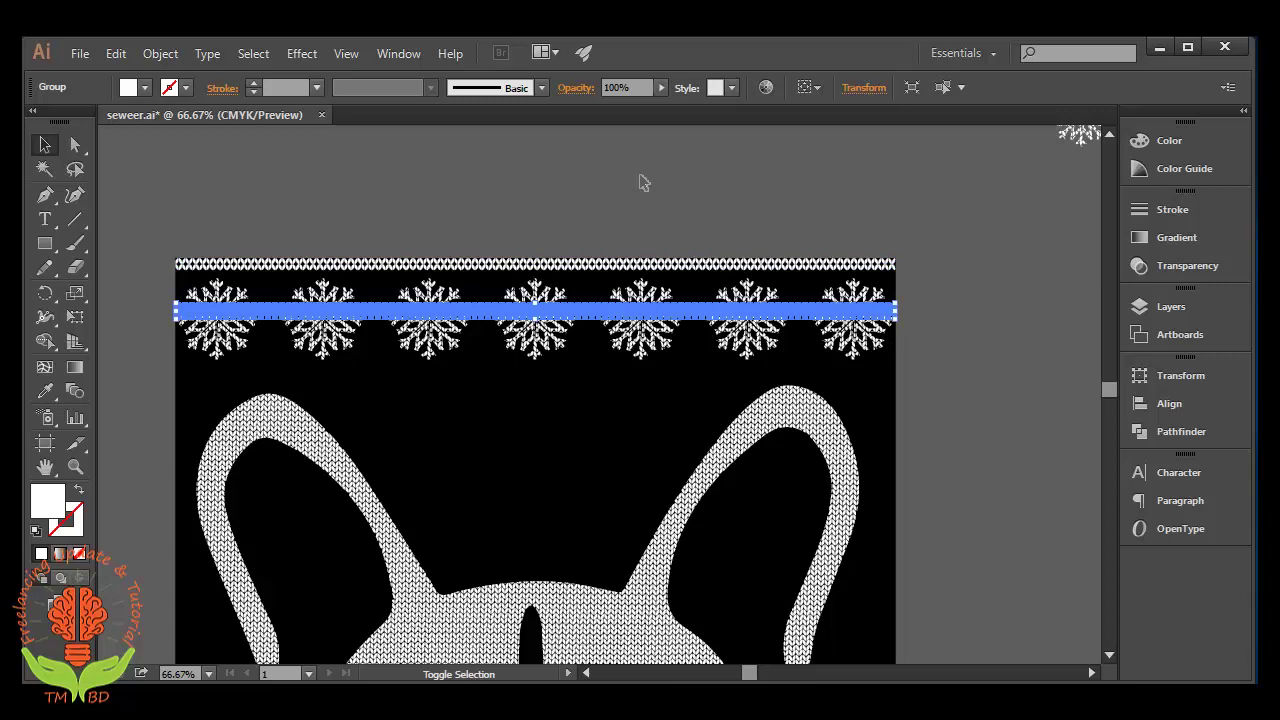
pyautogui.hotkey('shift', 'Down')
pyautogui.hotkey('shift', 'Down')
pyautogui.hotkey('shift', 'Down')
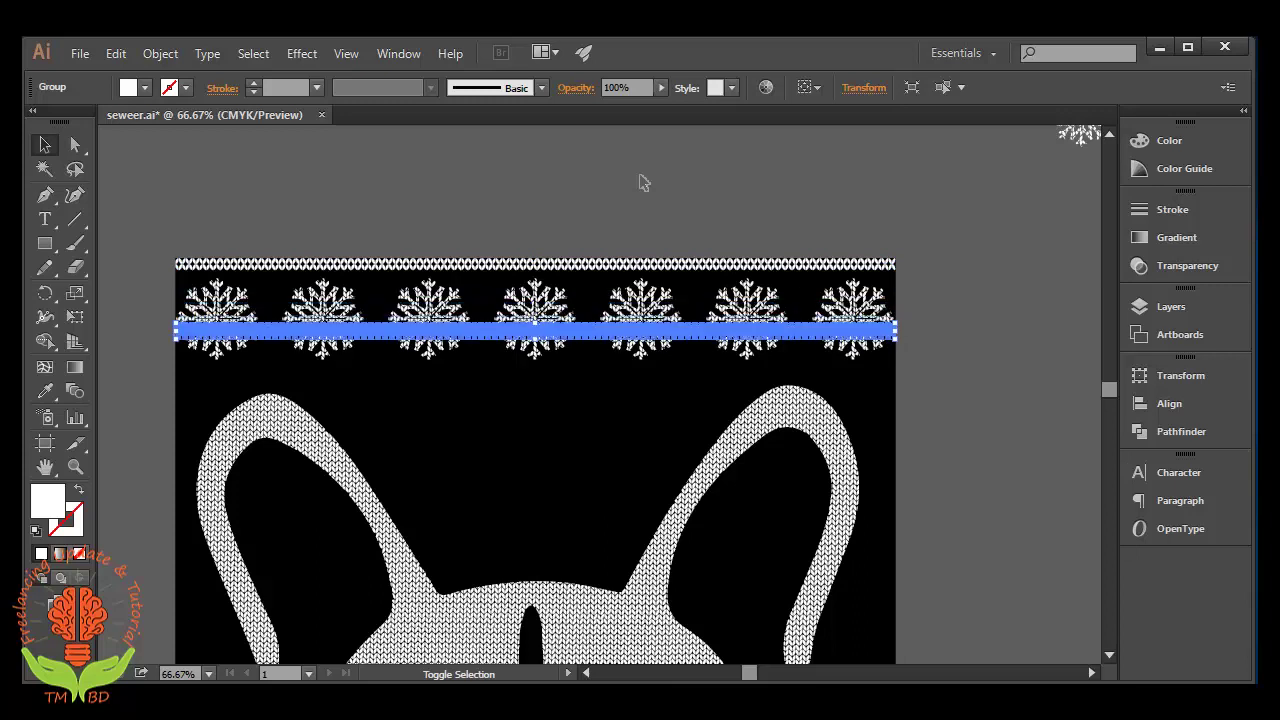
pyautogui.hotkey('shift', 'Down')
pyautogui.hotkey('shift', 'Down')
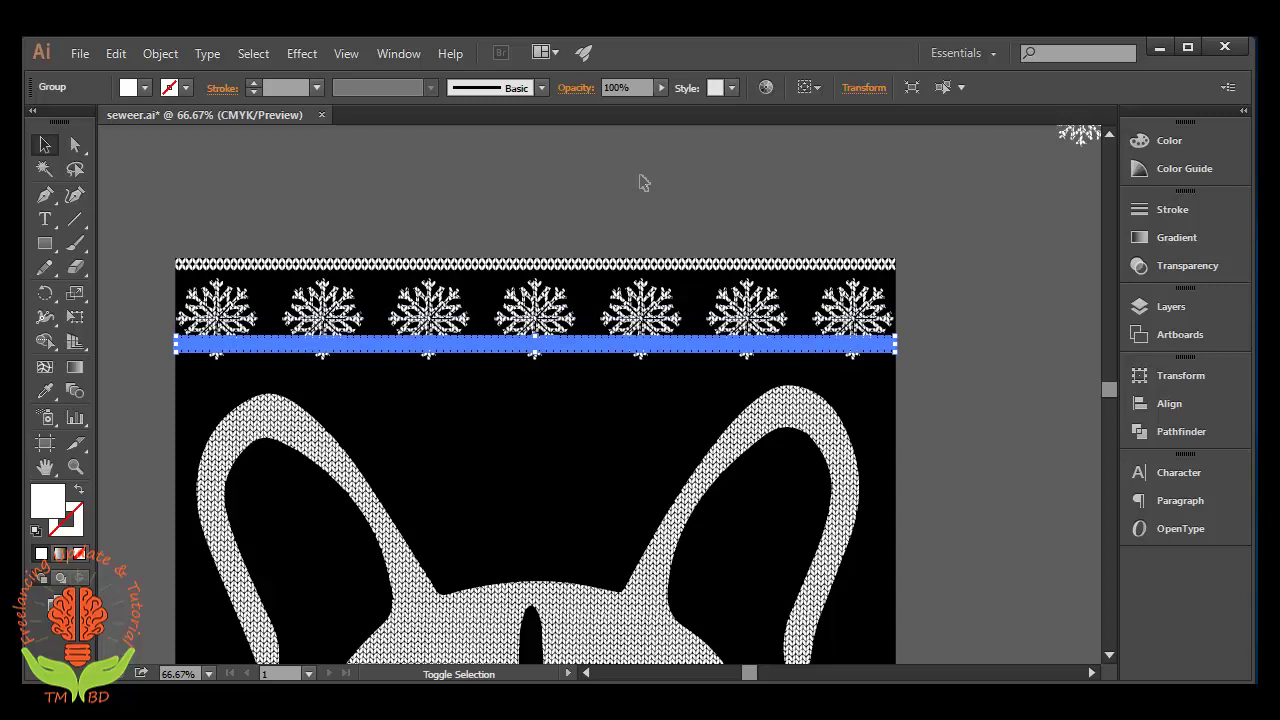
pyautogui.hotkey('shift', 'Down')
pyautogui.hotkey('shift', 'Down')
pyautogui.hotkey('shift', 'Down')
pyautogui.hotkey('shift', 'Down')
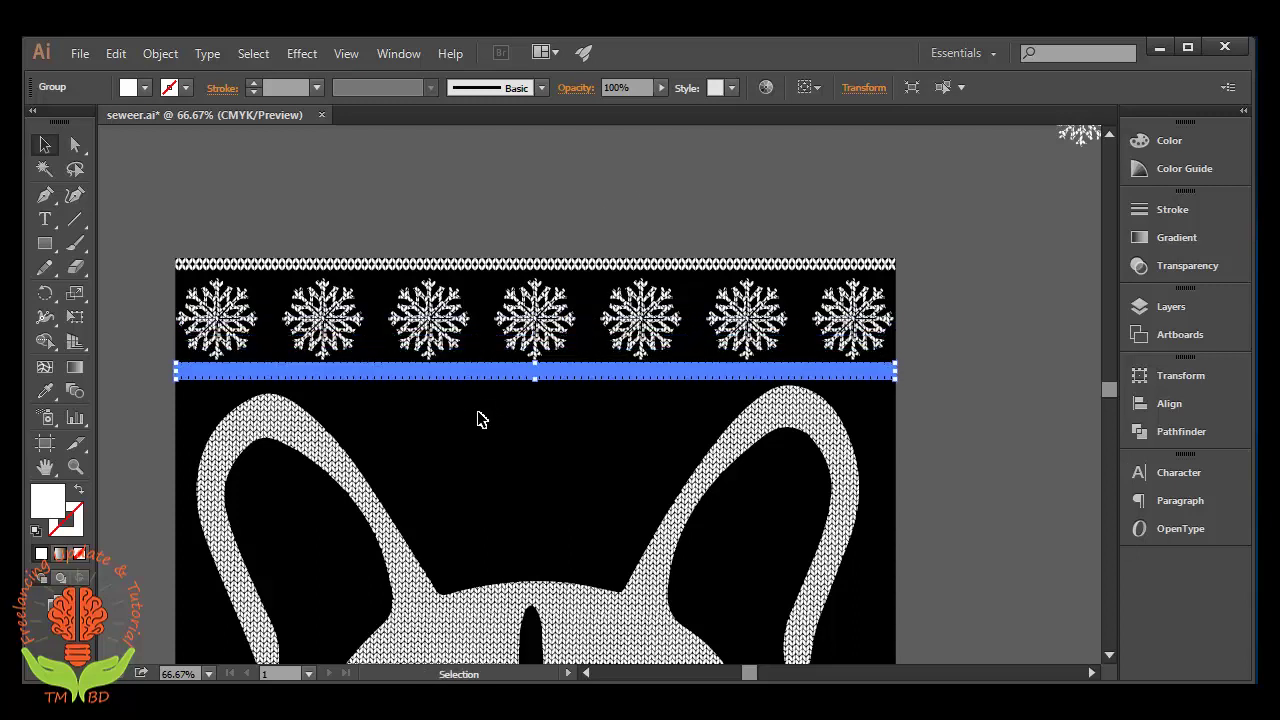
pyautogui.click(926, 387)
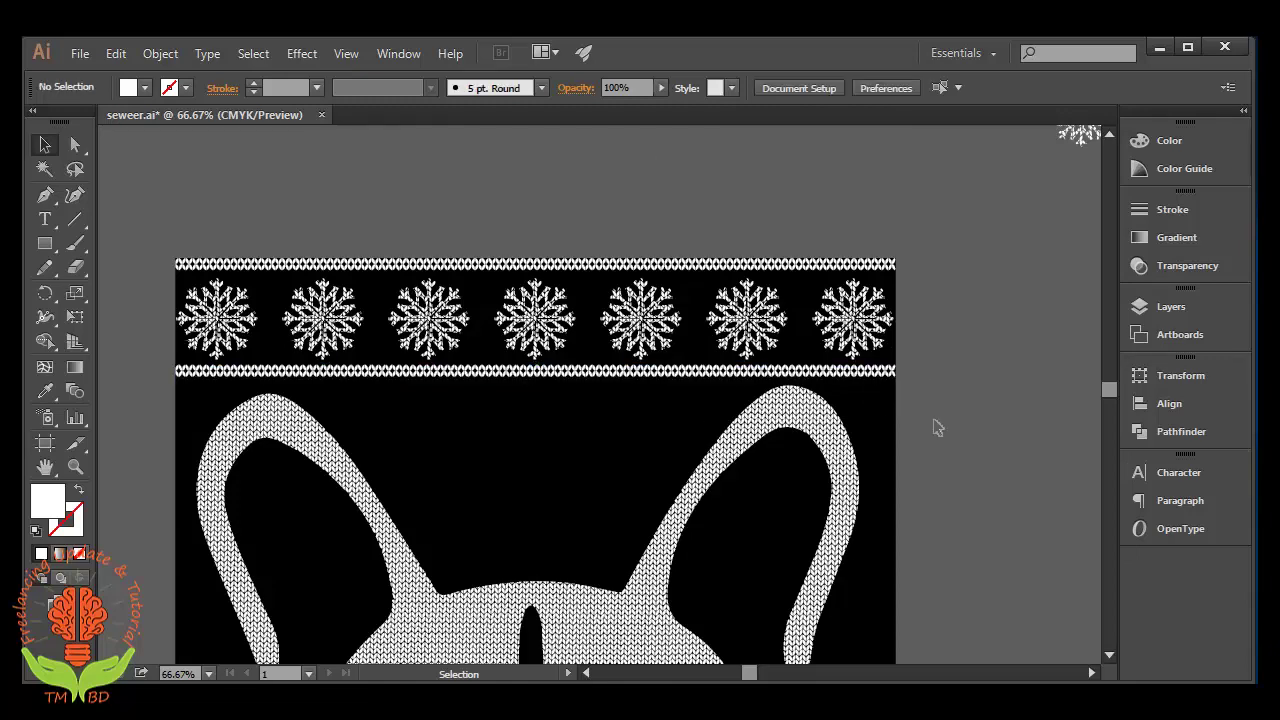
pyautogui.hotkey('ctrl', '-')
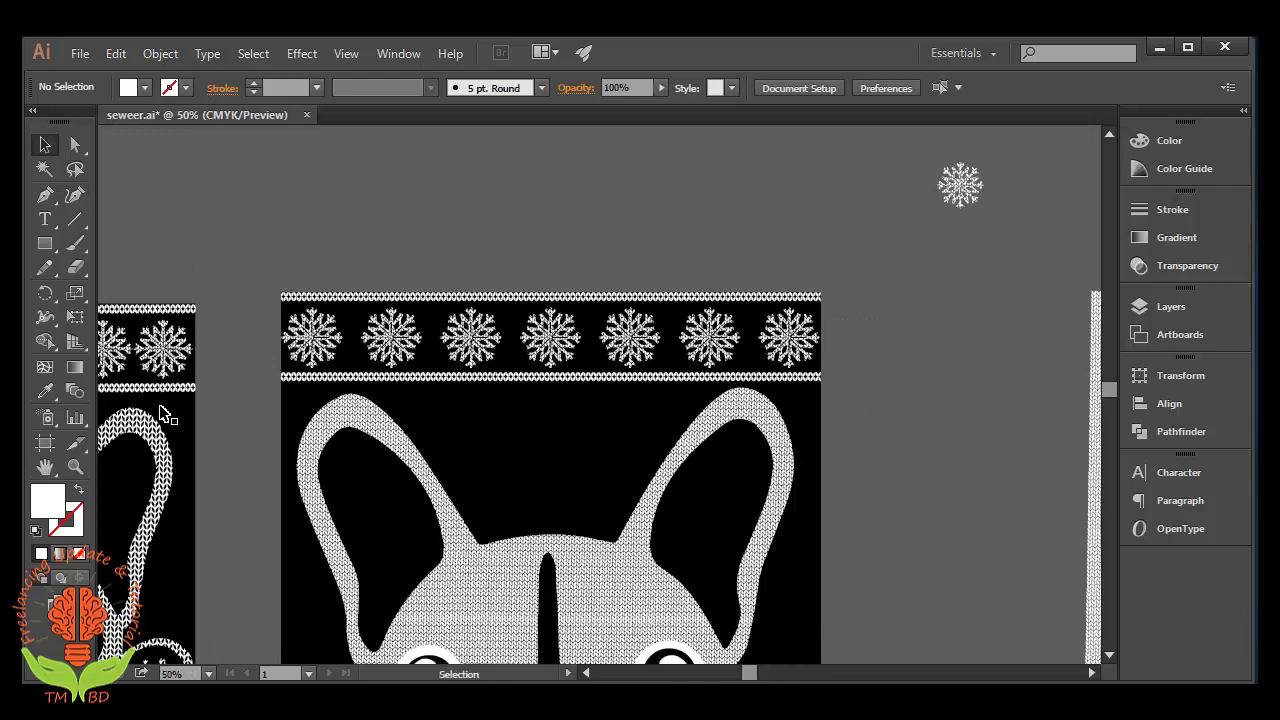
# Step: Return the stray snowflake to its place in the left strip
pyautogui.moveTo(186, 318); pyautogui.dragTo(483, 358)
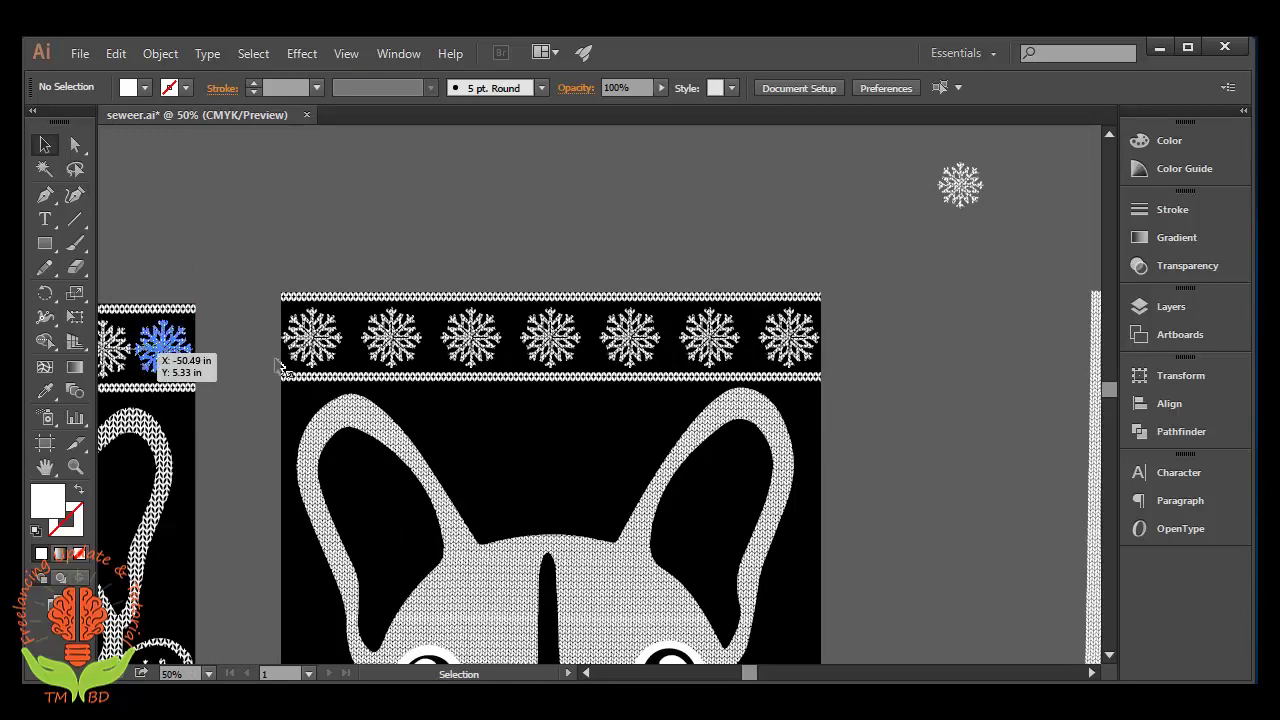
pyautogui.scroll(-2, 560, 470)
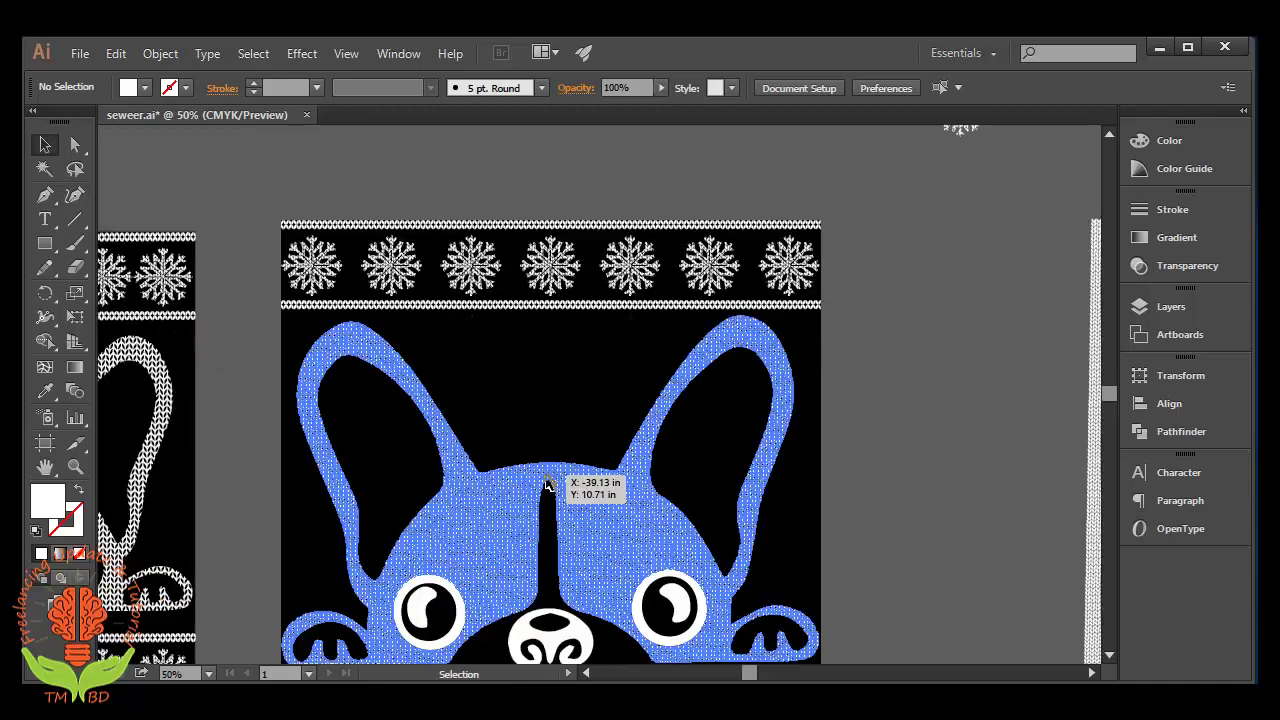
pyautogui.scroll(-1, 547, 482)
pyautogui.scroll(-1, 547, 482)
pyautogui.scroll(-1, 543, 477)
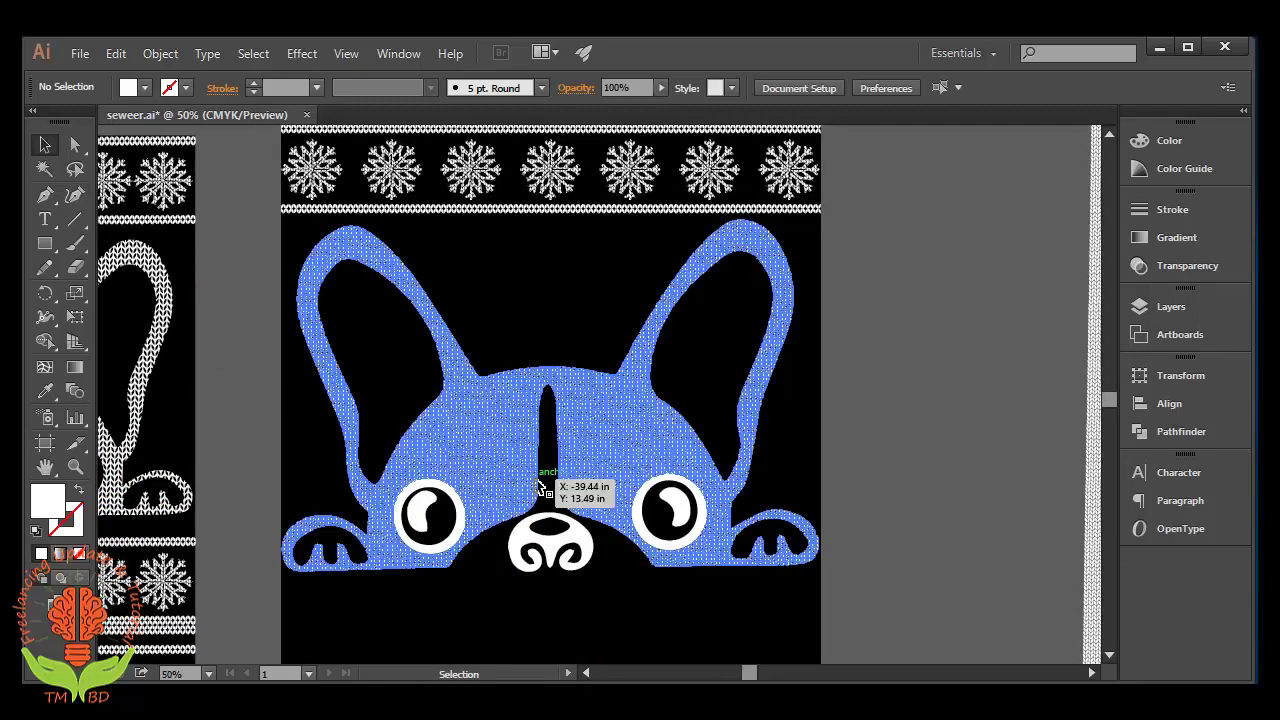
pyautogui.moveTo(542, 480); pyautogui.dragTo(176, 605)
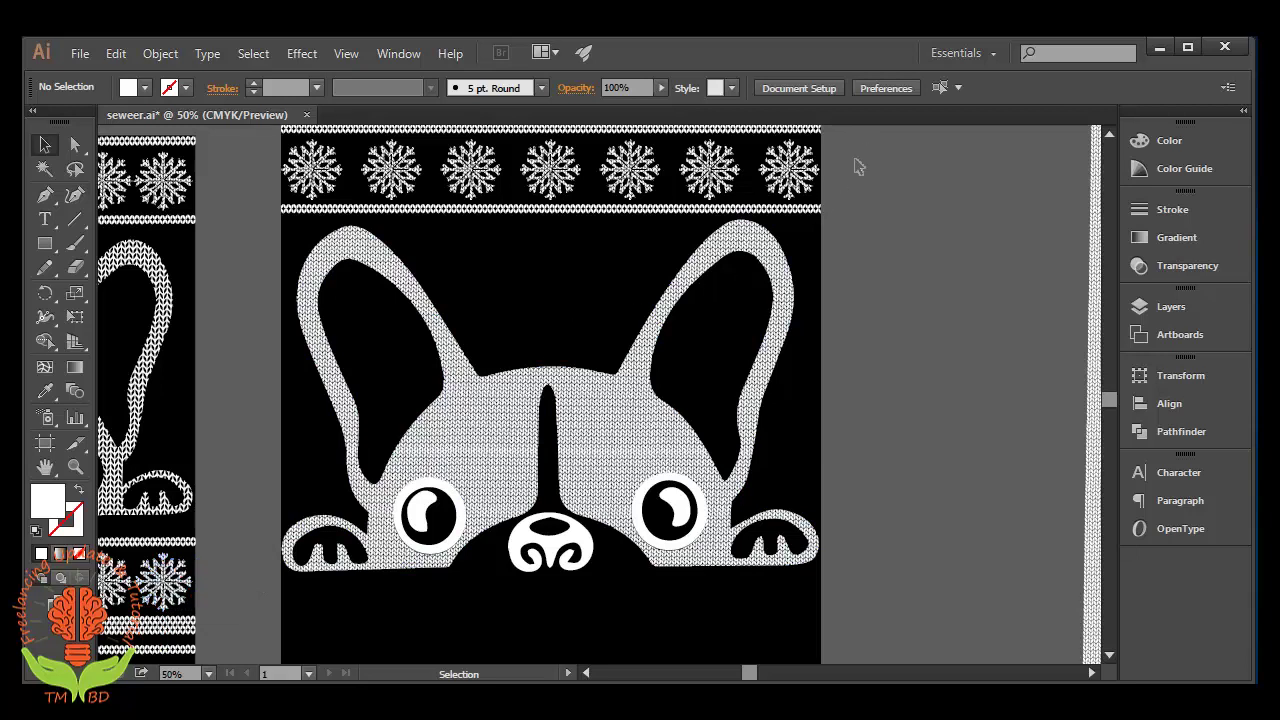
pyautogui.moveTo(176, 556); pyautogui.dragTo(175, 550)
pyautogui.moveTo(176, 552)
pyautogui.mouseDown()
pyautogui.moveTo(176, 600)
pyautogui.moveTo(198, 628)
pyautogui.moveTo(168, 615)
pyautogui.mouseUp()
# Step: Marquee-select all seven snowflakes in the top band and group them
pyautogui.moveTo(262, 133)
pyautogui.mouseDown()
pyautogui.moveTo(390, 177)
pyautogui.moveTo(392, 198)
pyautogui.mouseUp()
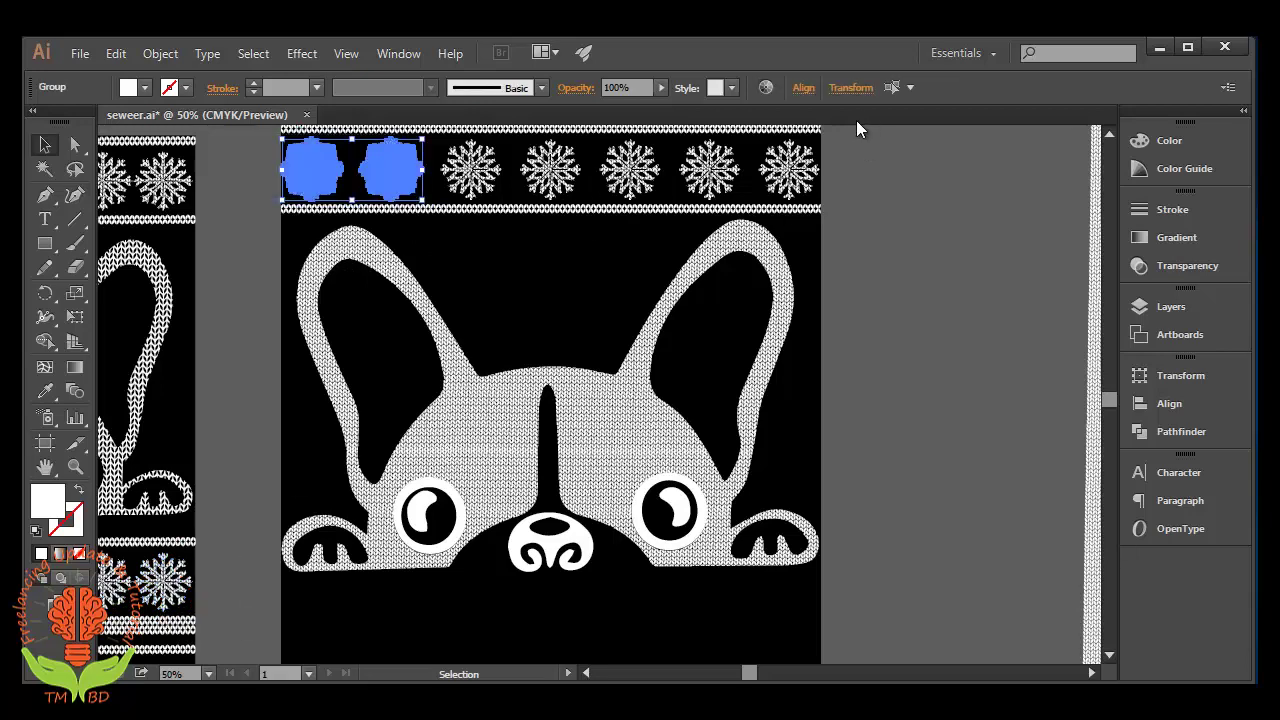
pyautogui.moveTo(856, 120)
pyautogui.mouseDown()
pyautogui.moveTo(823, 159)
pyautogui.moveTo(872, 117)
pyautogui.mouseUp()
pyautogui.scroll(2, 840, 255)
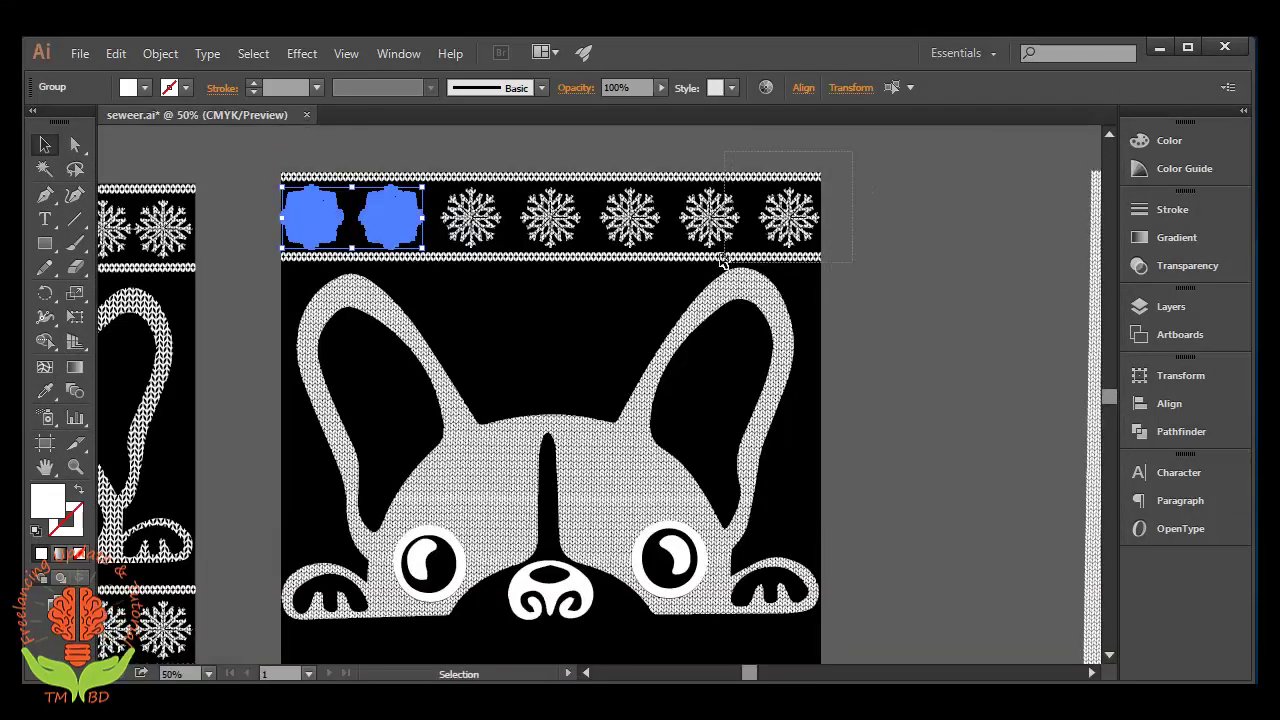
pyautogui.click(664, 266)
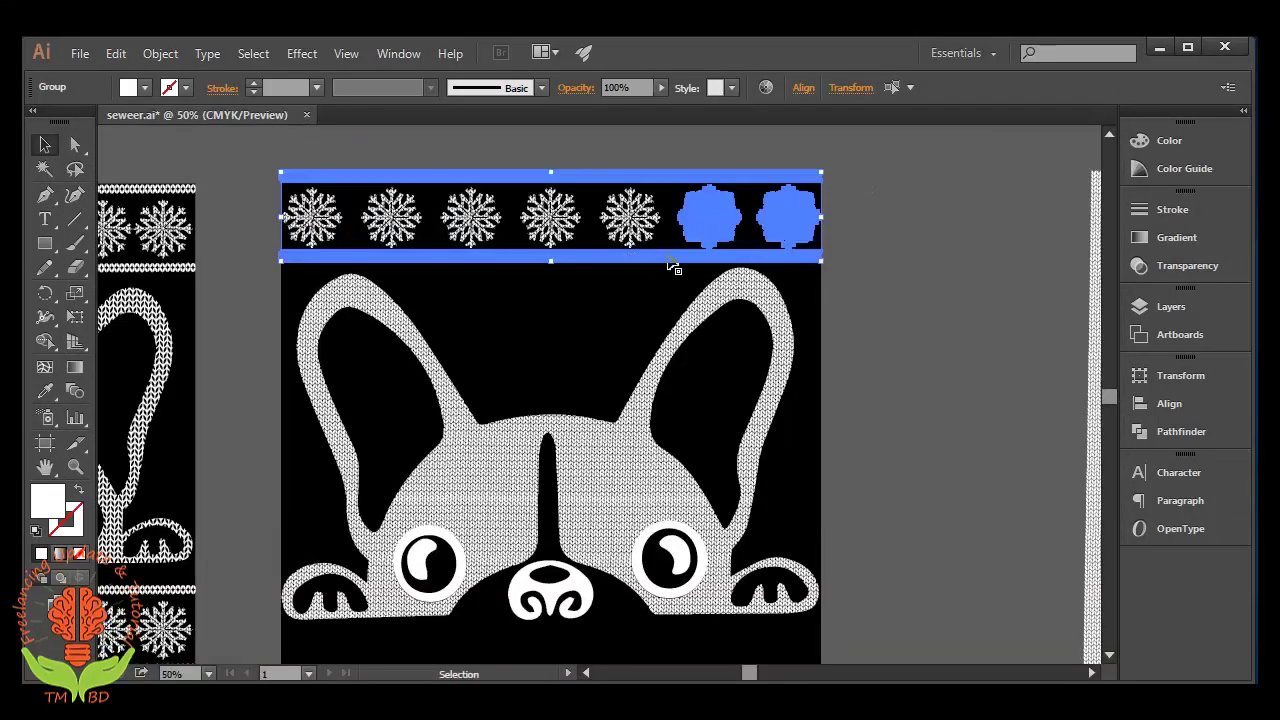
pyautogui.moveTo(264, 212)
pyautogui.mouseDown()
pyautogui.moveTo(822, 237)
pyautogui.moveTo(797, 223)
pyautogui.mouseUp()
pyautogui.rightClick(797, 223)
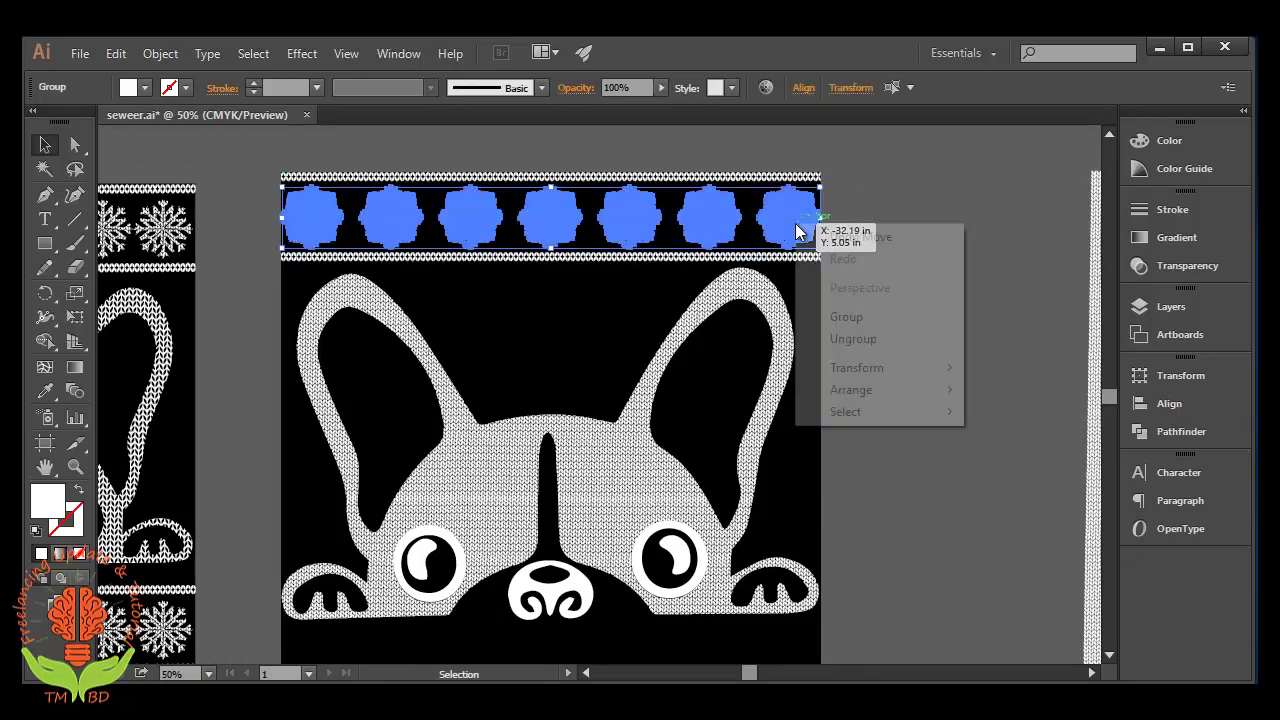
pyautogui.click(875, 318)
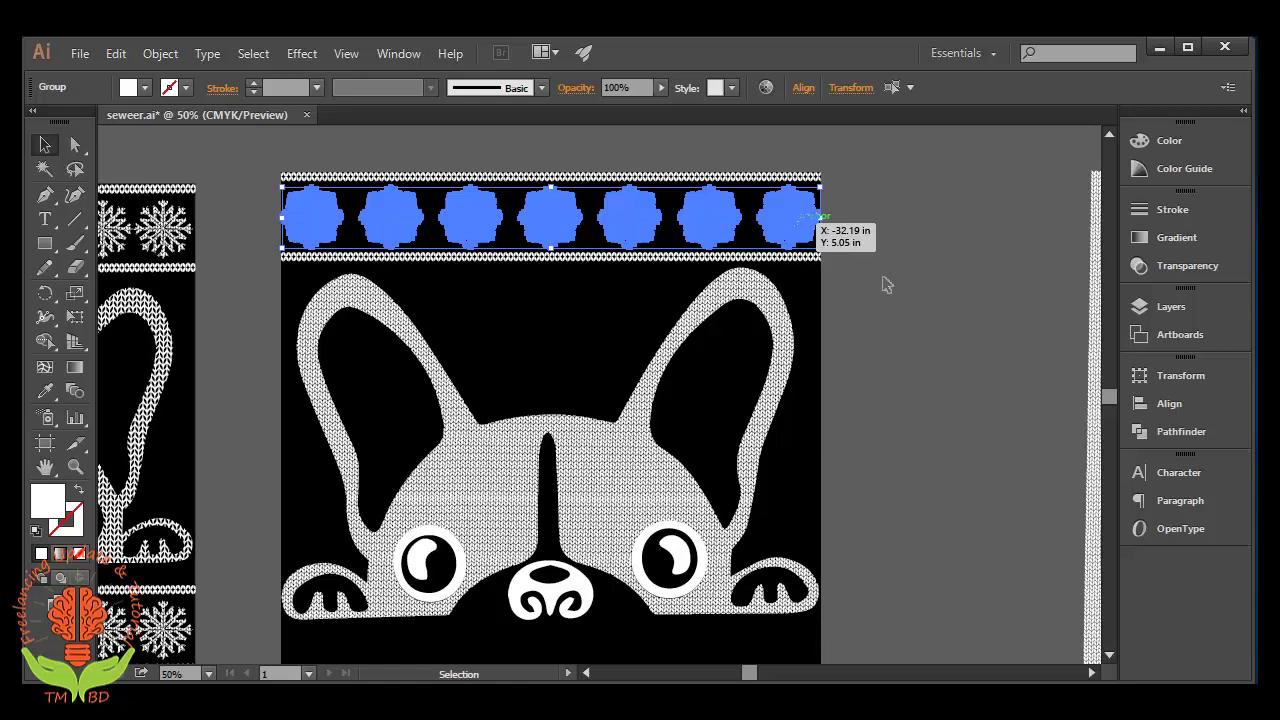
pyautogui.click(860, 164)
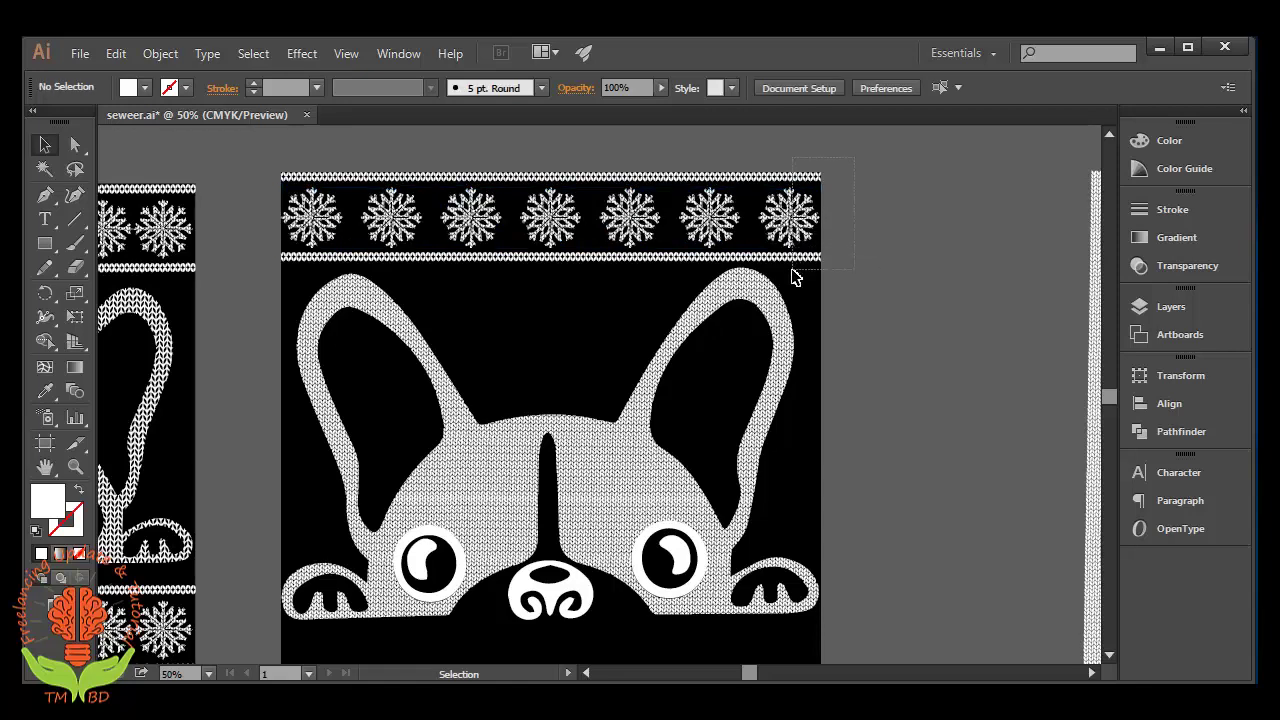
# Step: Place the bordered snowflake band below the dog's paws
pyautogui.hotkey('ctrl', 'z')
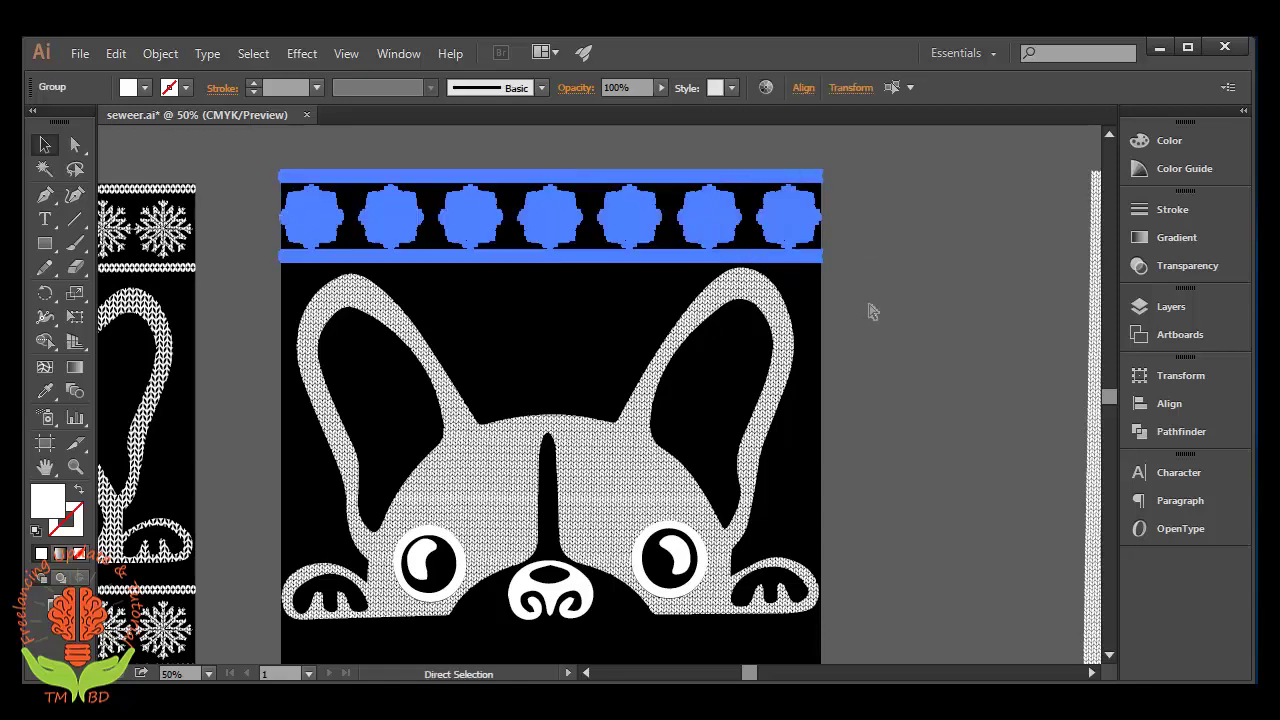
pyautogui.scroll(-2, 872, 312)
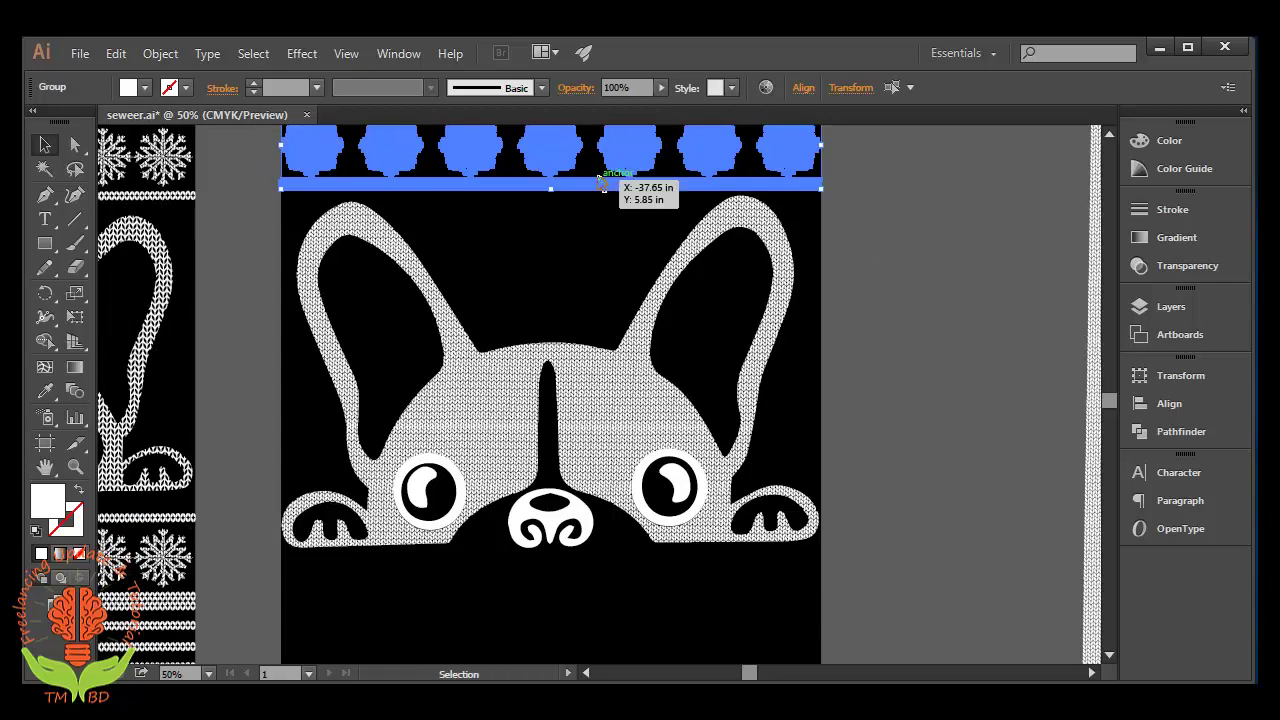
pyautogui.moveTo(603, 185); pyautogui.dragTo(598, 604)
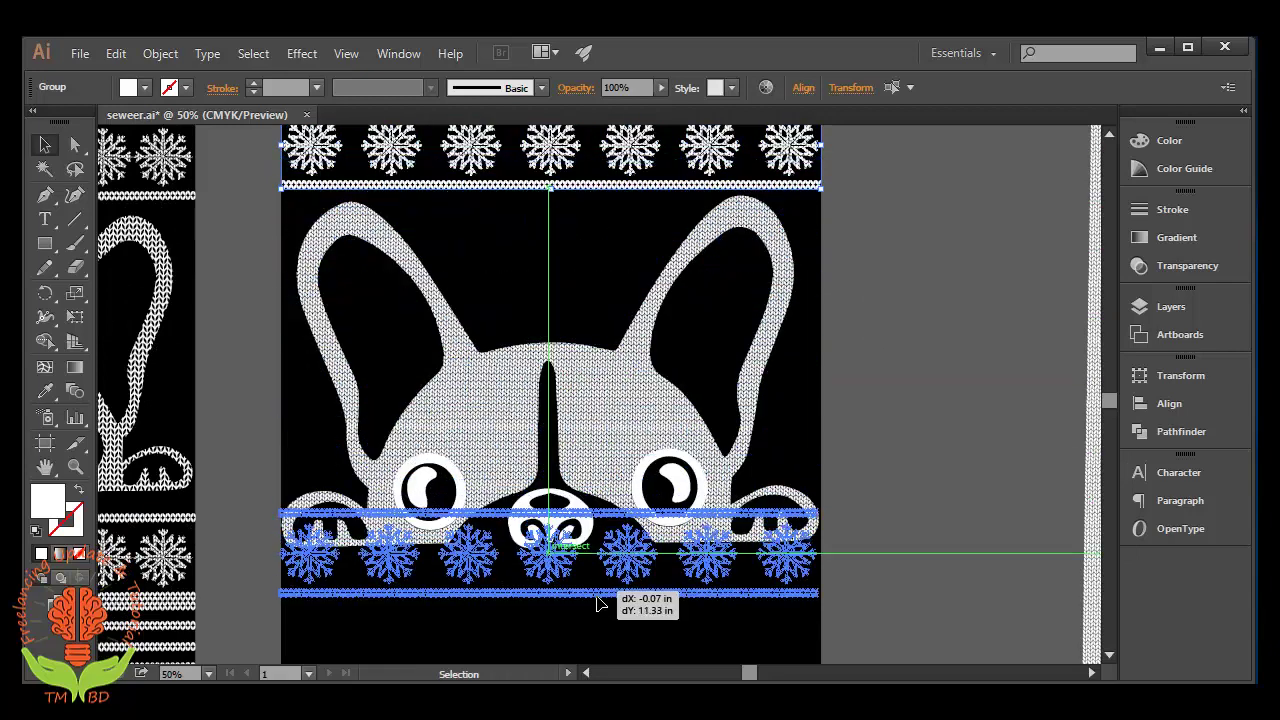
pyautogui.moveTo(598, 603); pyautogui.dragTo(600, 645)
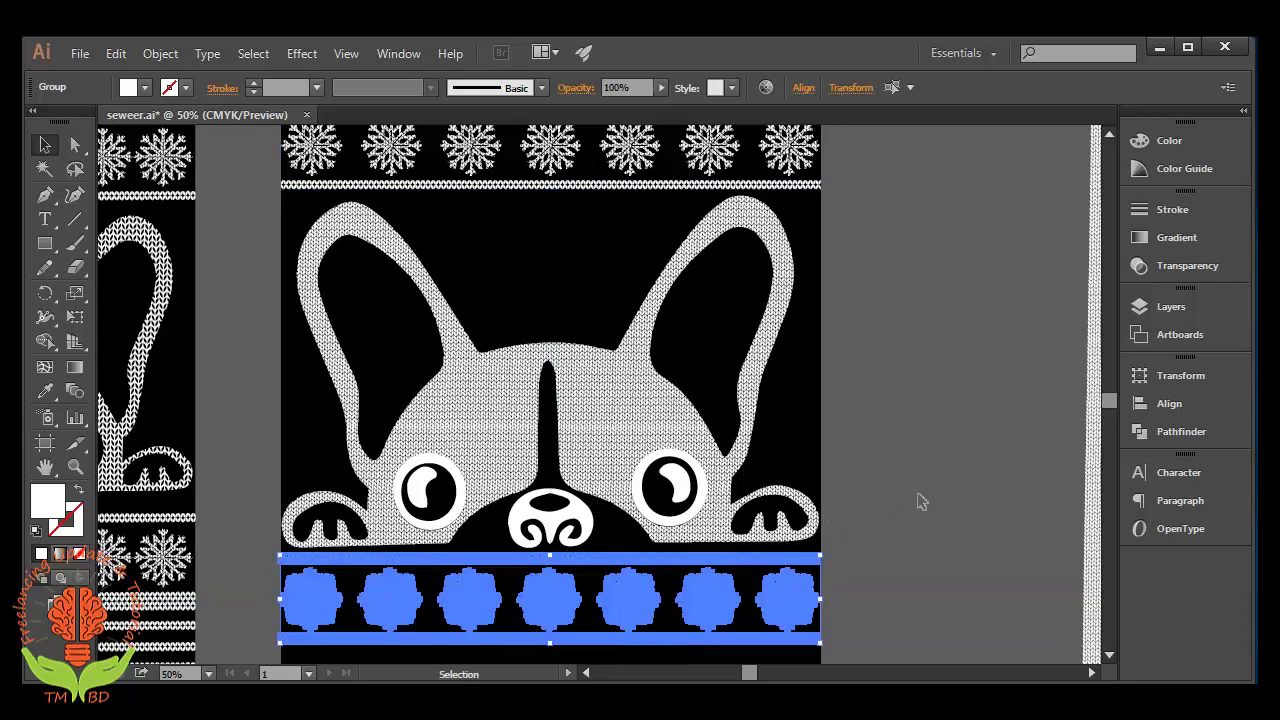
pyautogui.hotkey('ctrl', '-')
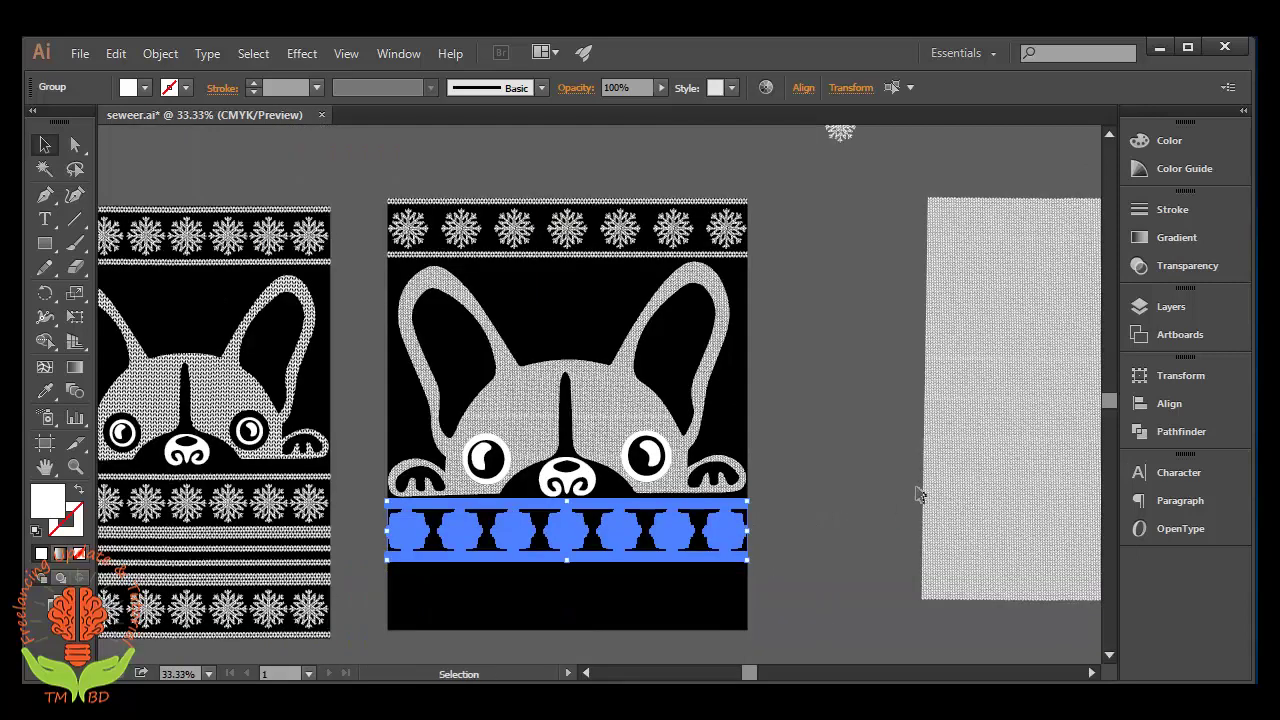
# Step: Nudge the snowflake band under the bulldog slightly lower with the arrow keys
pyautogui.scroll(-1, 806, 570)
pyautogui.scroll(-1, 806, 537)
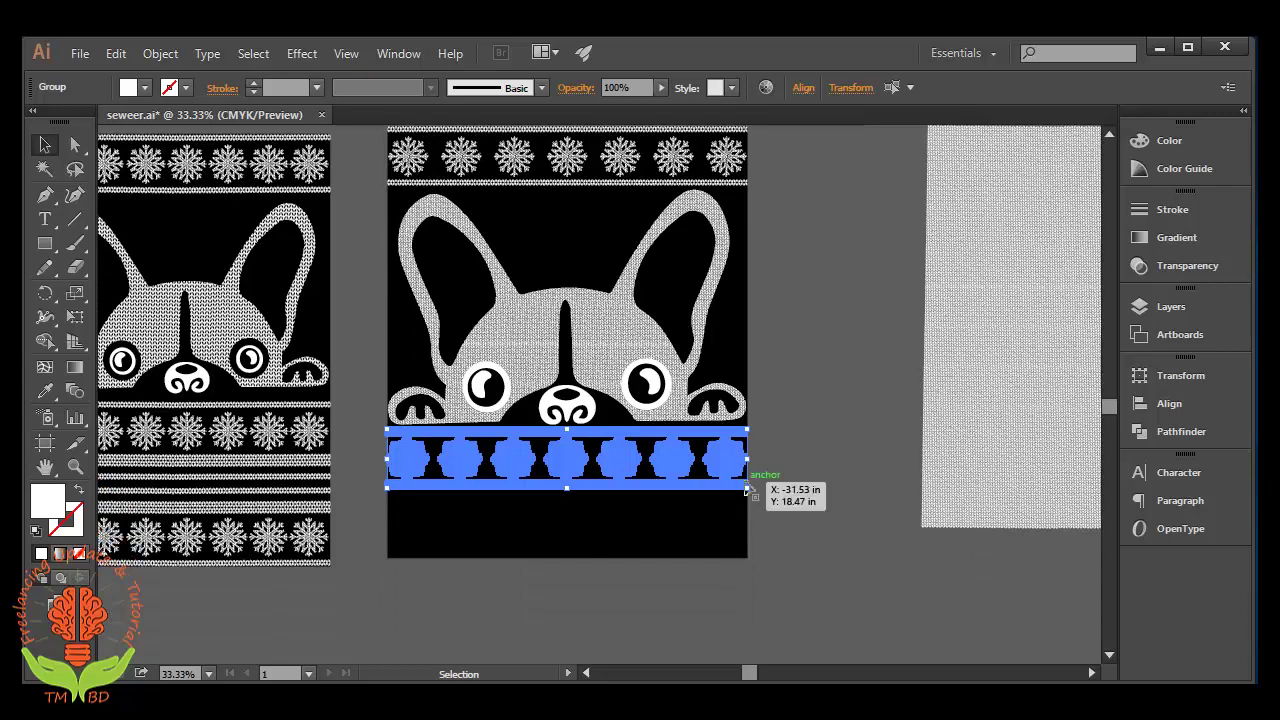
pyautogui.moveTo(760, 485); pyautogui.dragTo(760, 487)
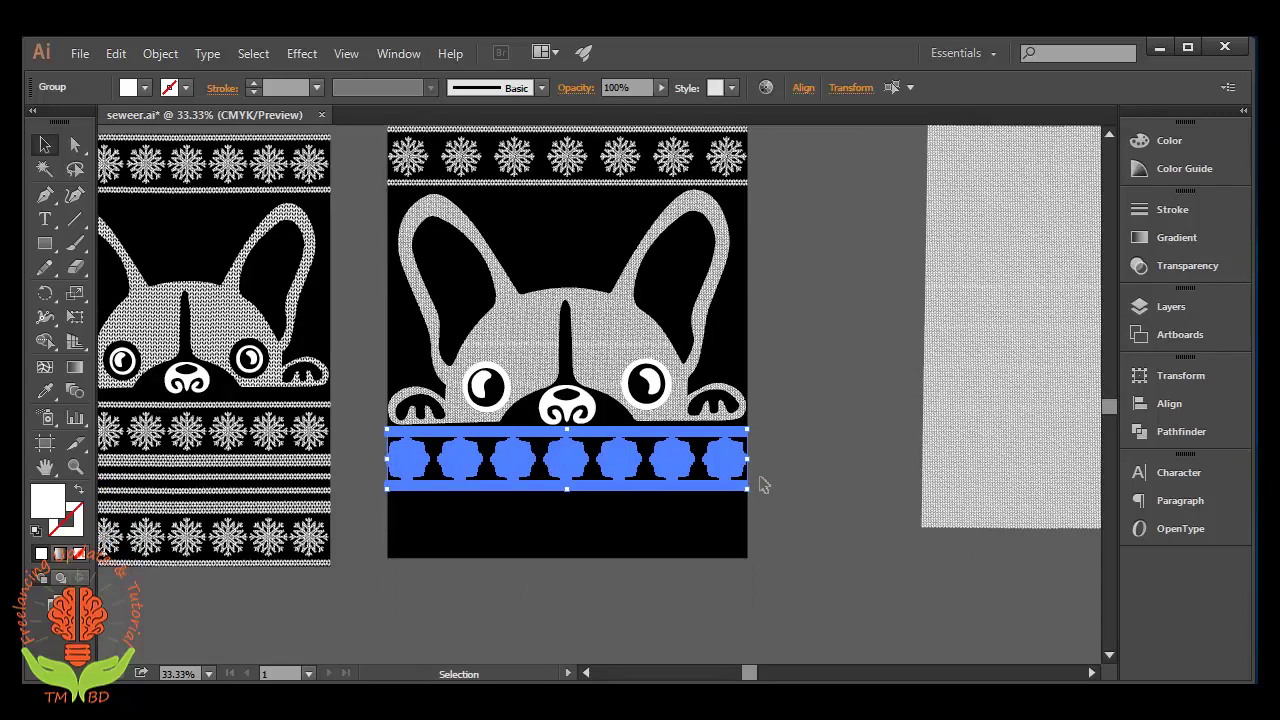
pyautogui.press('Down')
pyautogui.press('Down')
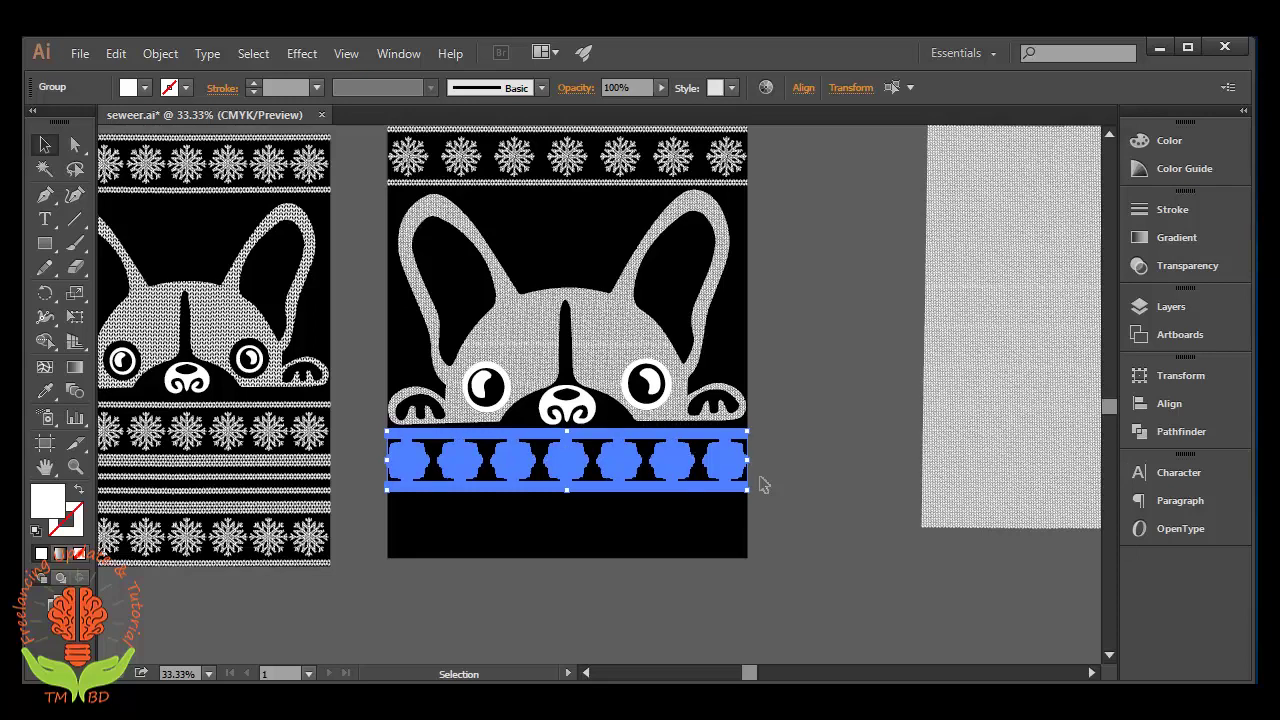
pyautogui.press('Down')
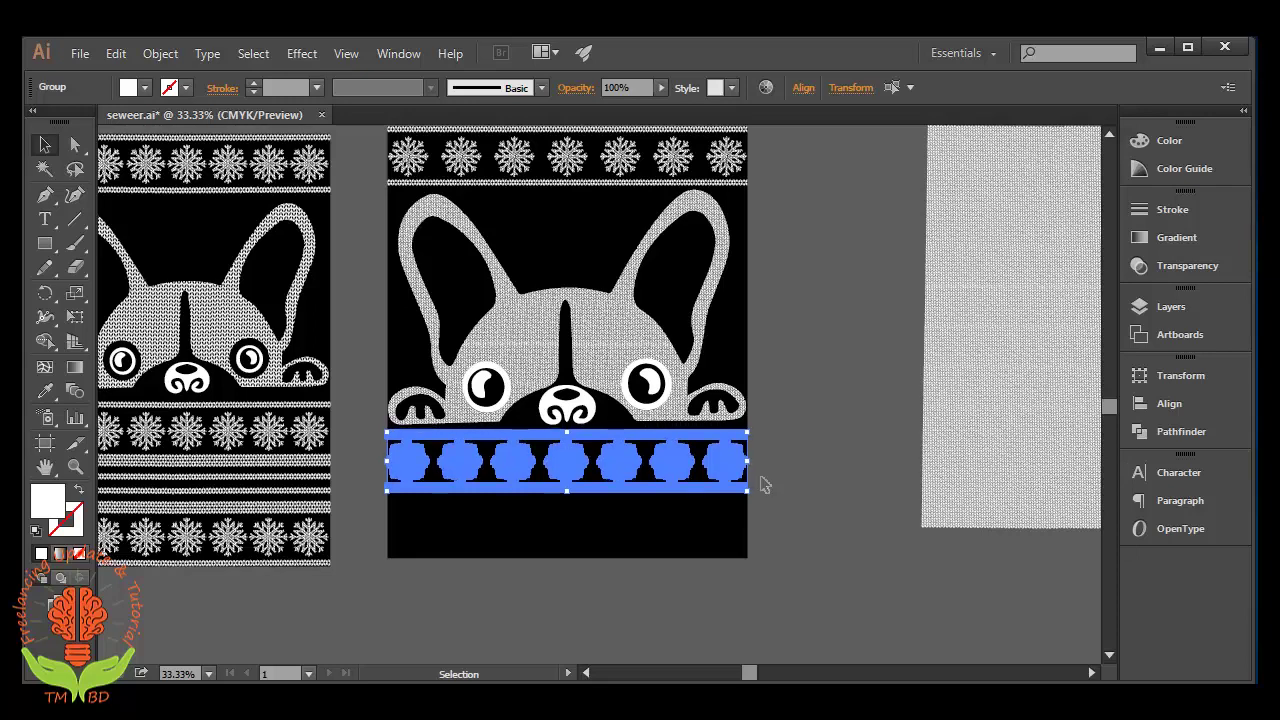
pyautogui.click(720, 550)
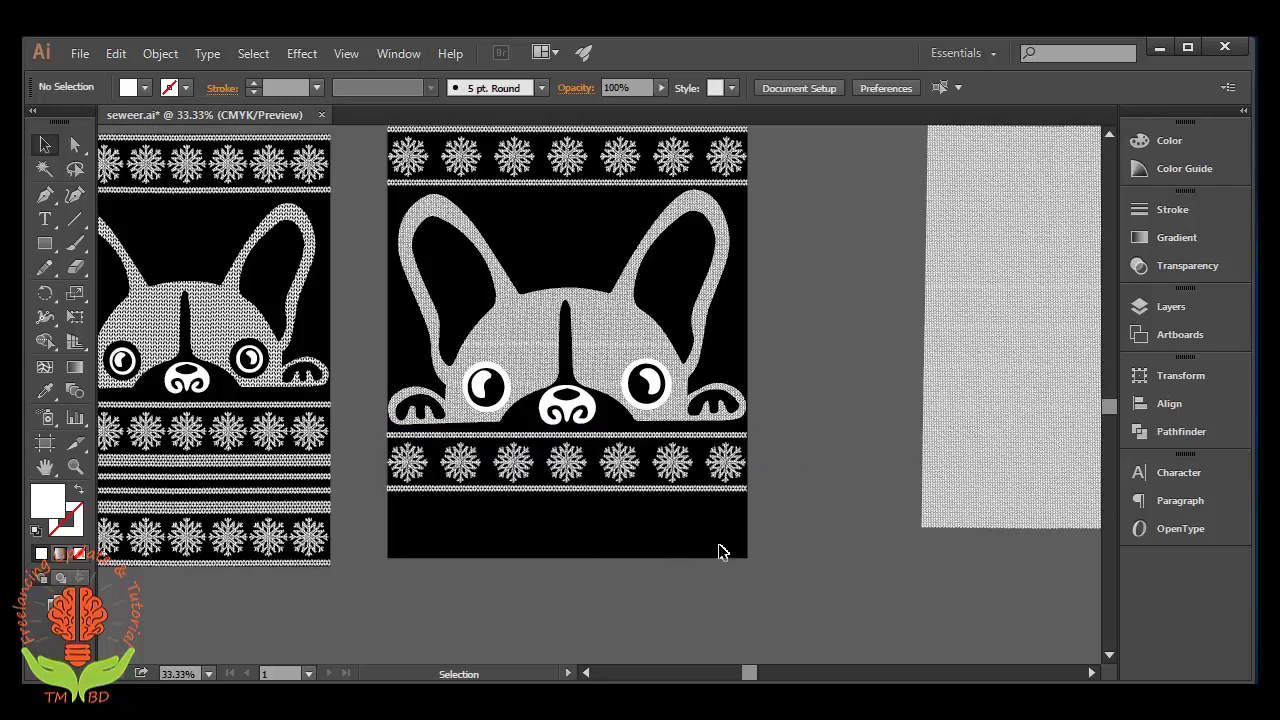
# Step: Alt-drag a copy of the snowflake band to sit directly beneath it
pyautogui.moveTo(620, 462); pyautogui.dragTo(683, 498)
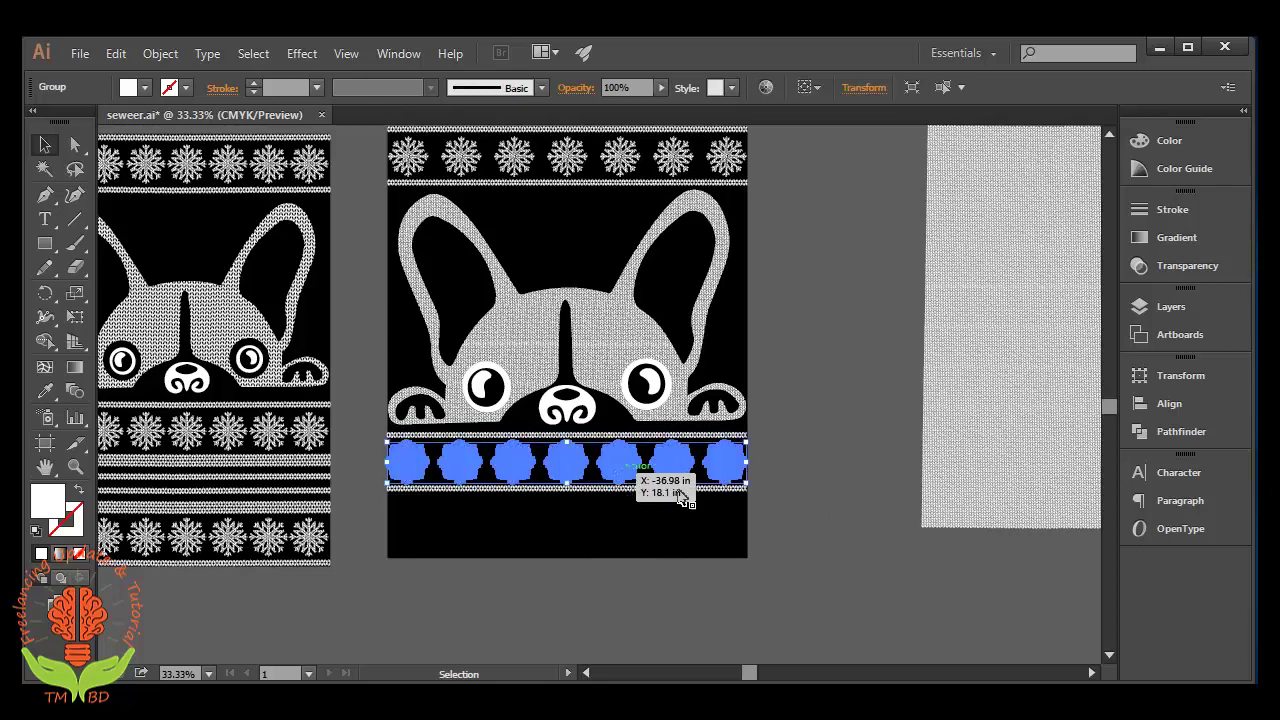
pyautogui.click(772, 445)
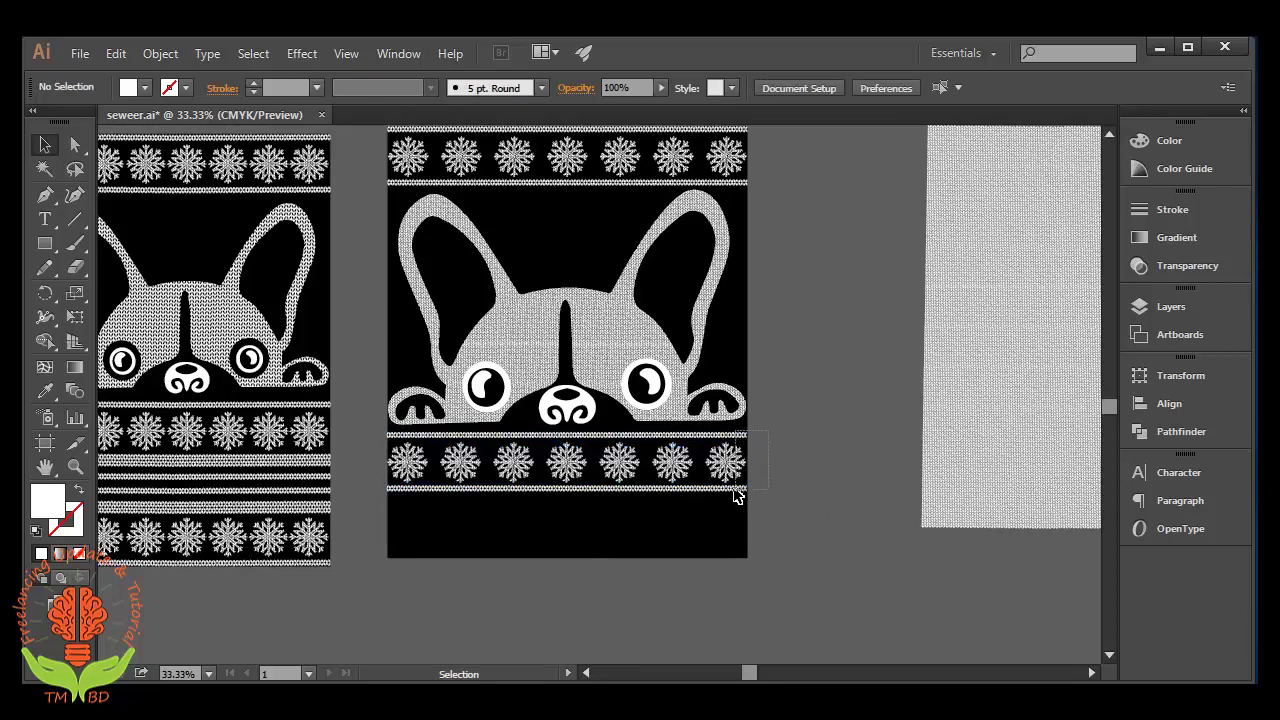
pyautogui.click(700, 470)
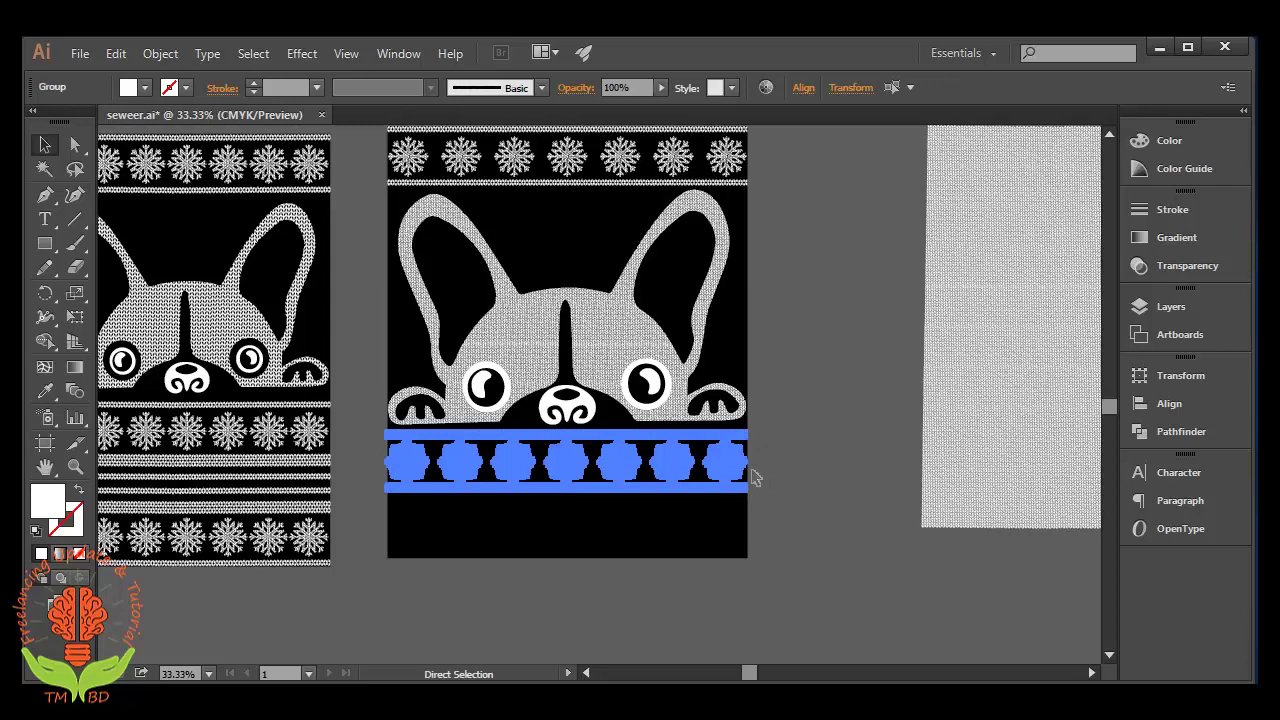
pyautogui.moveTo(675, 478); pyautogui.dragTo(674, 541)
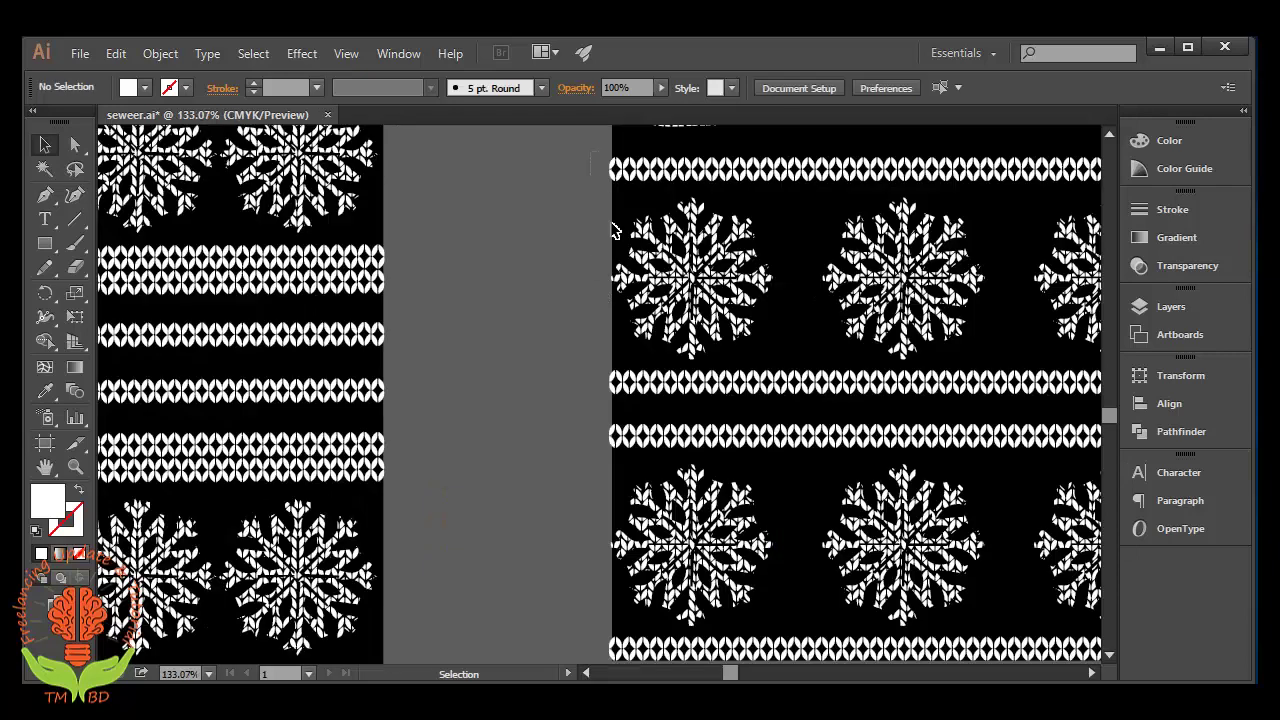
# Step: Snap the left ends of the knit-stitch rows flush to the artboard's left edge at 1024% zoom
pyautogui.moveTo(591, 153)
pyautogui.mouseDown()
pyautogui.moveTo(655, 397)
pyautogui.moveTo(652, 660)
pyautogui.mouseUp()
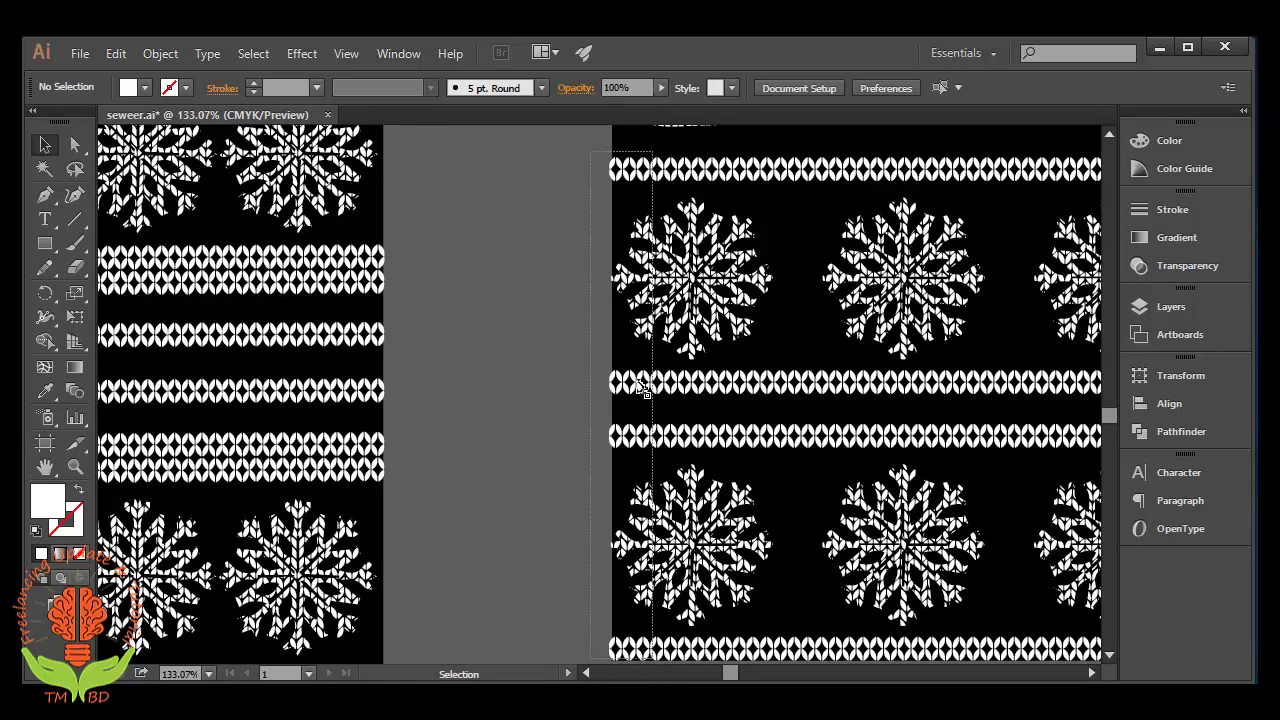
pyautogui.moveTo(640, 388); pyautogui.dragTo(655, 431)
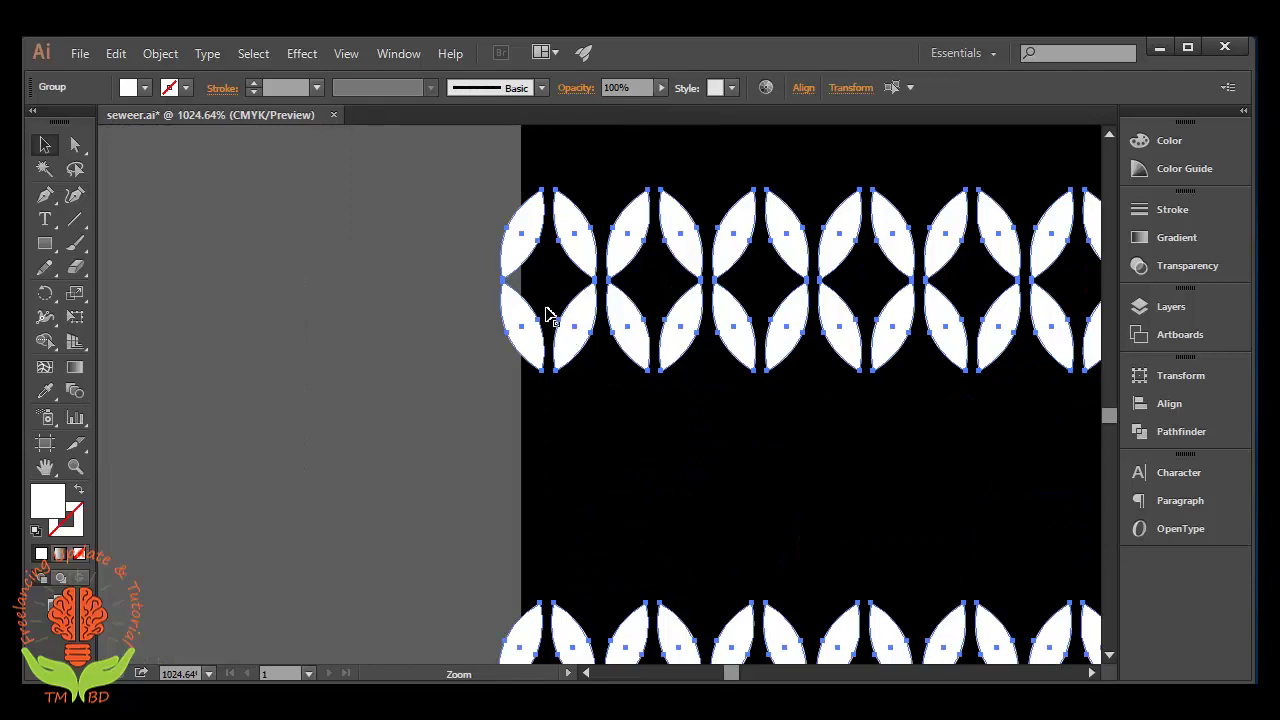
pyautogui.moveTo(547, 315); pyautogui.dragTo(538, 332)
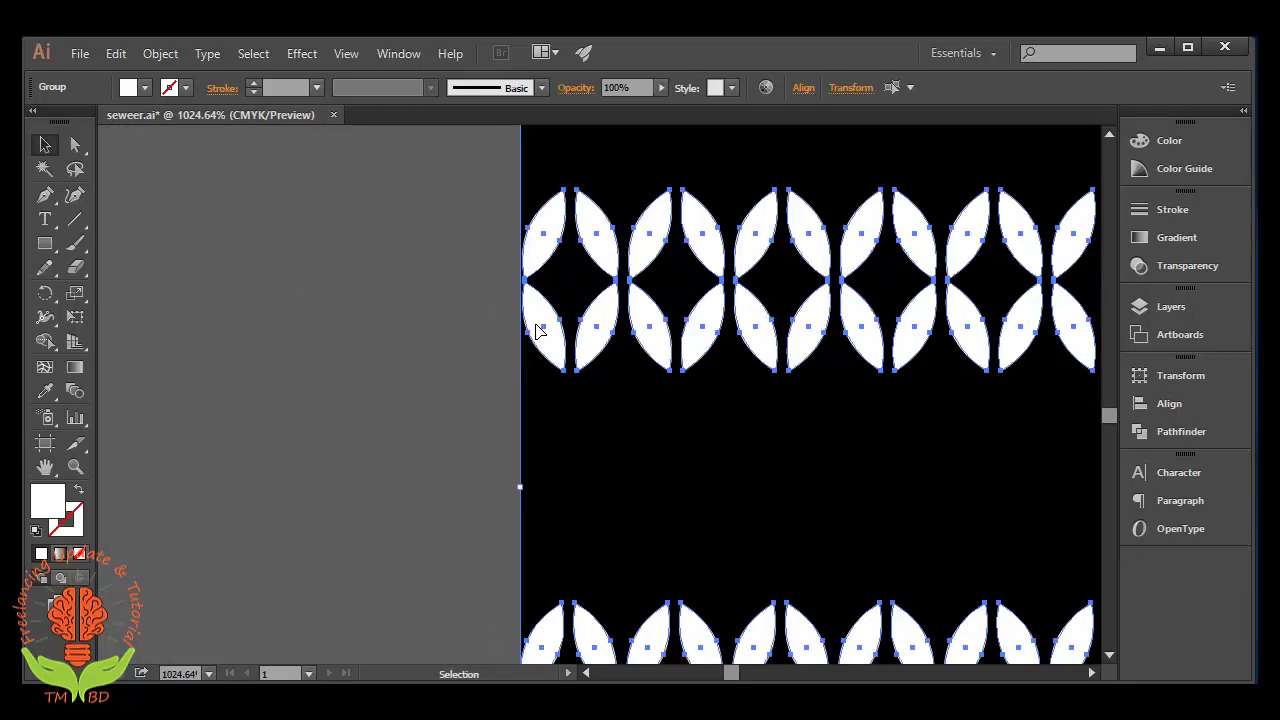
pyautogui.click(445, 338)
pyautogui.hotkey('ctrl', '-')
pyautogui.hotkey('ctrl', '-')
pyautogui.hotkey('ctrl', '-')
pyautogui.hotkey('ctrl', '-')
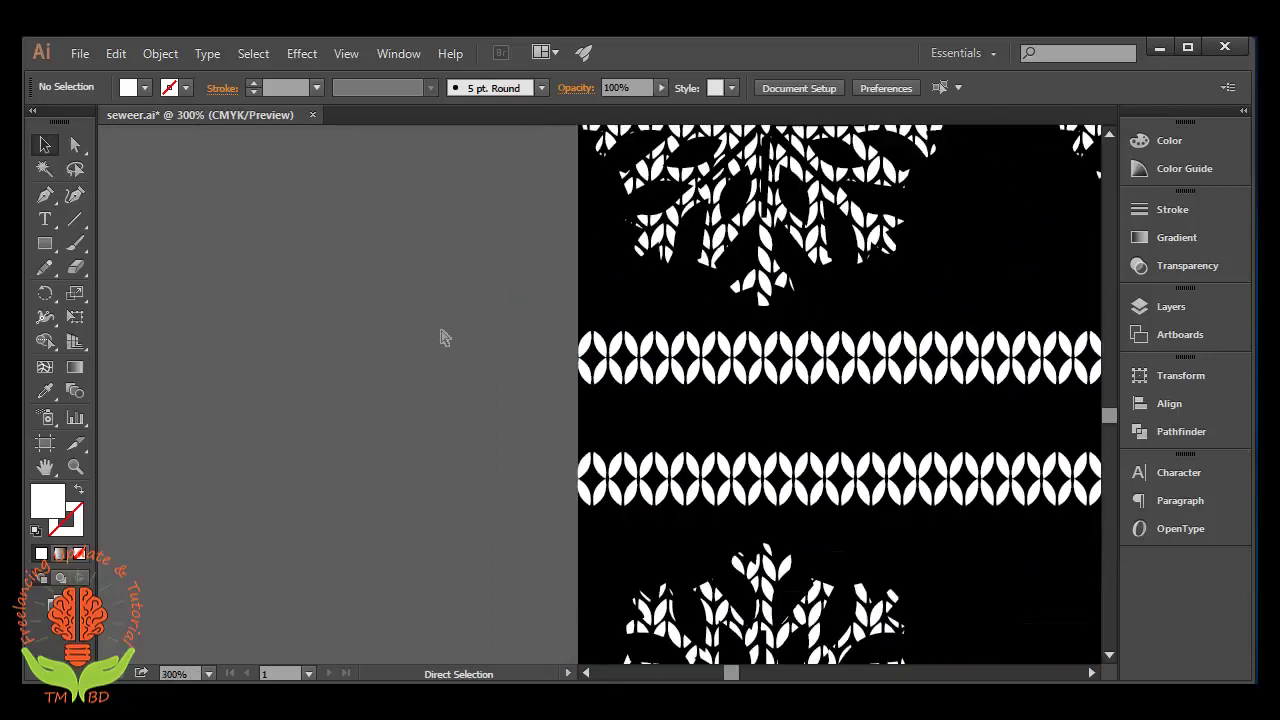
pyautogui.hotkey('ctrl', '-')
pyautogui.hotkey('ctrl', '-')
pyautogui.hotkey('ctrl', '-')
pyautogui.hotkey('ctrl', '-')
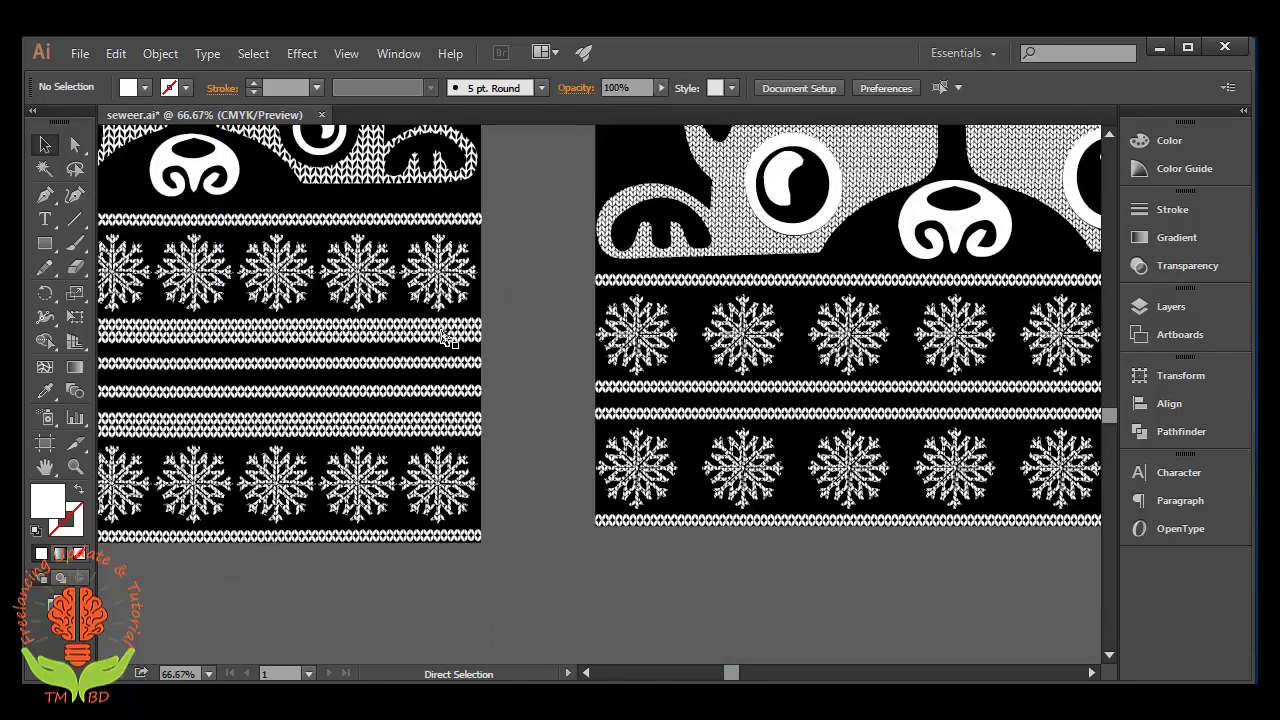
pyautogui.hotkey('ctrl', '-')
pyautogui.hotkey('ctrl', '-')
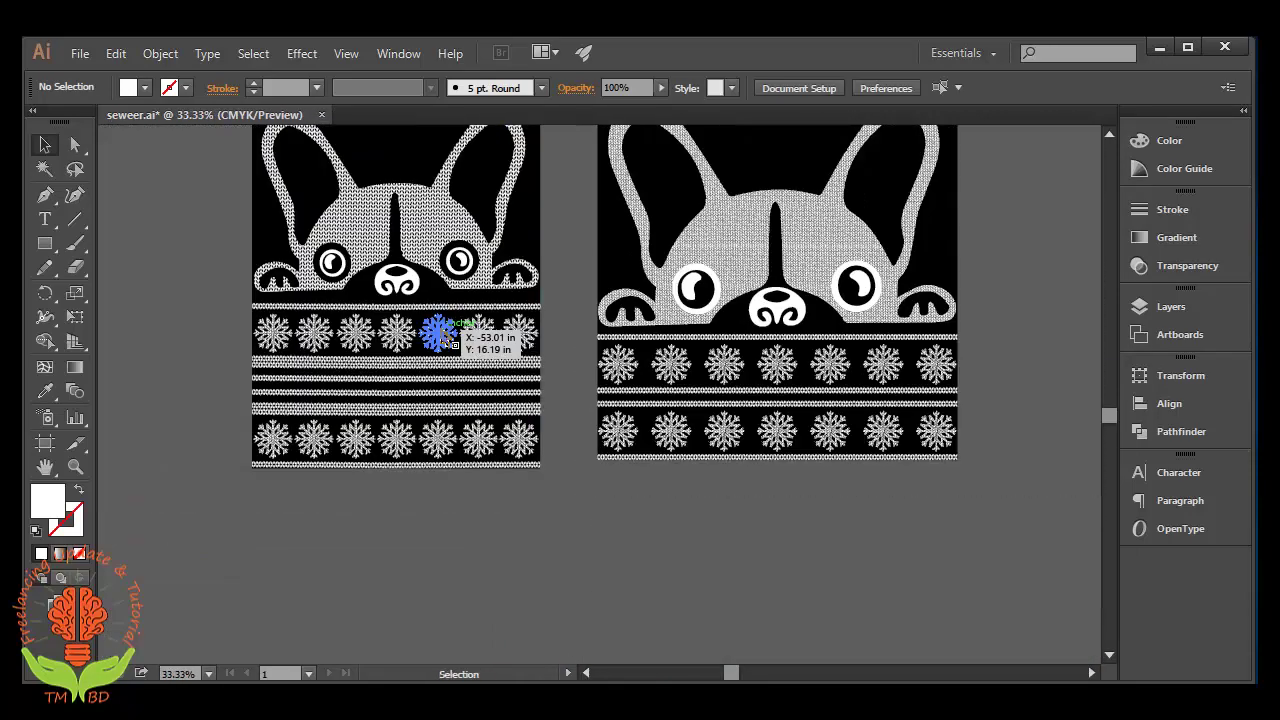
pyautogui.scroll(1, 590, 585)
pyautogui.scroll(1, 590, 585)
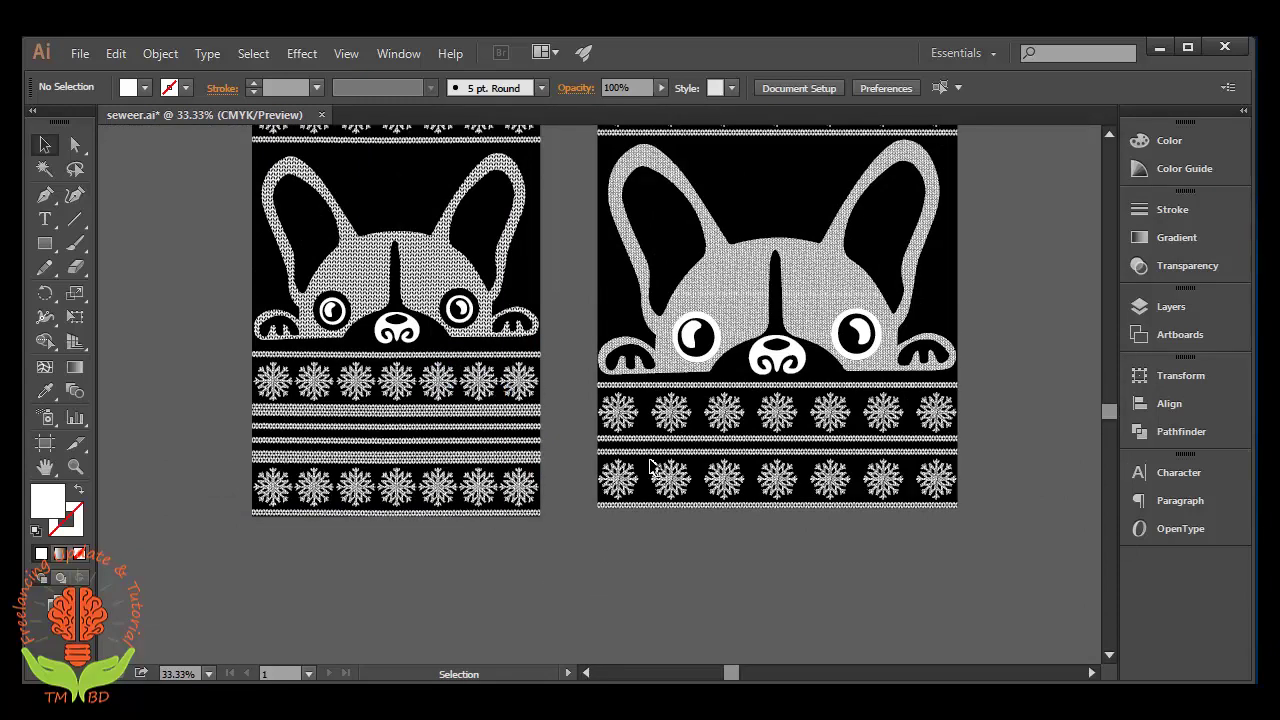
pyautogui.scroll(2, 646, 531)
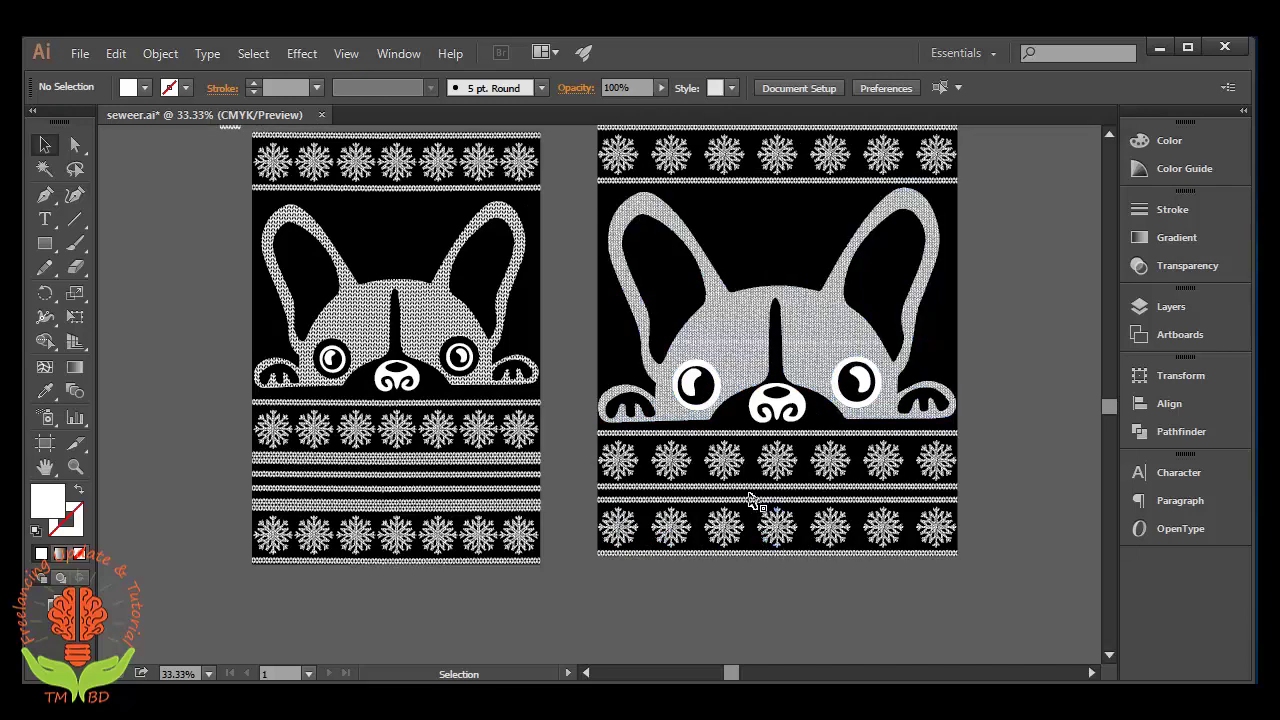
pyautogui.scroll(1, 775, 523)
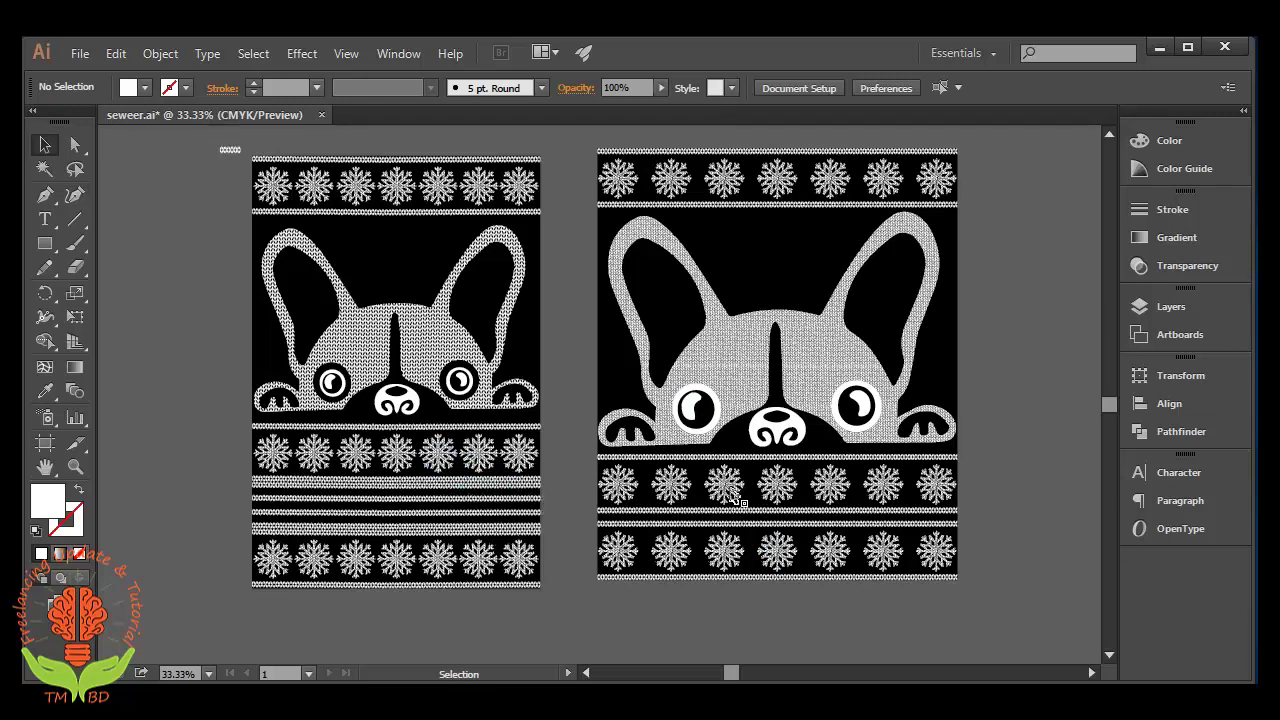
pyautogui.scroll(2, 596, 522)
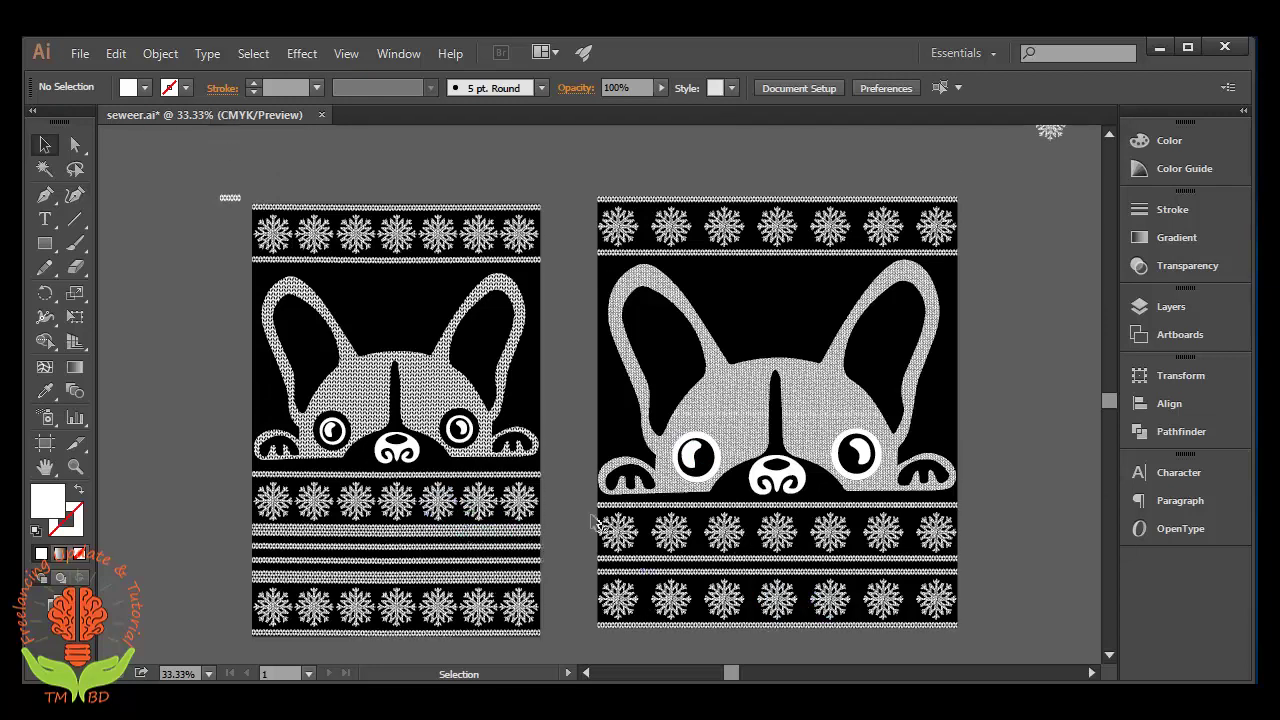
pyautogui.moveTo(203, 182); pyautogui.dragTo(245, 205)
pyautogui.click(258, 292)
pyautogui.click(198, 292)
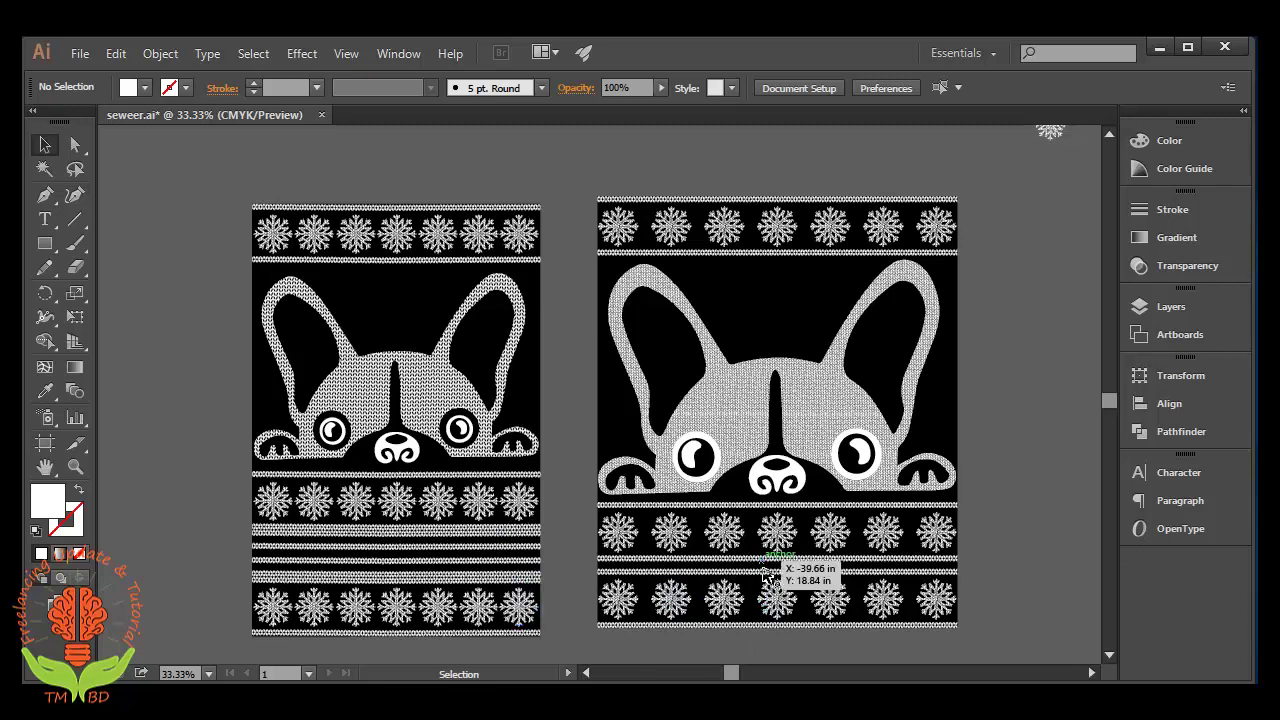
pyautogui.moveTo(786, 482); pyautogui.dragTo(772, 432)
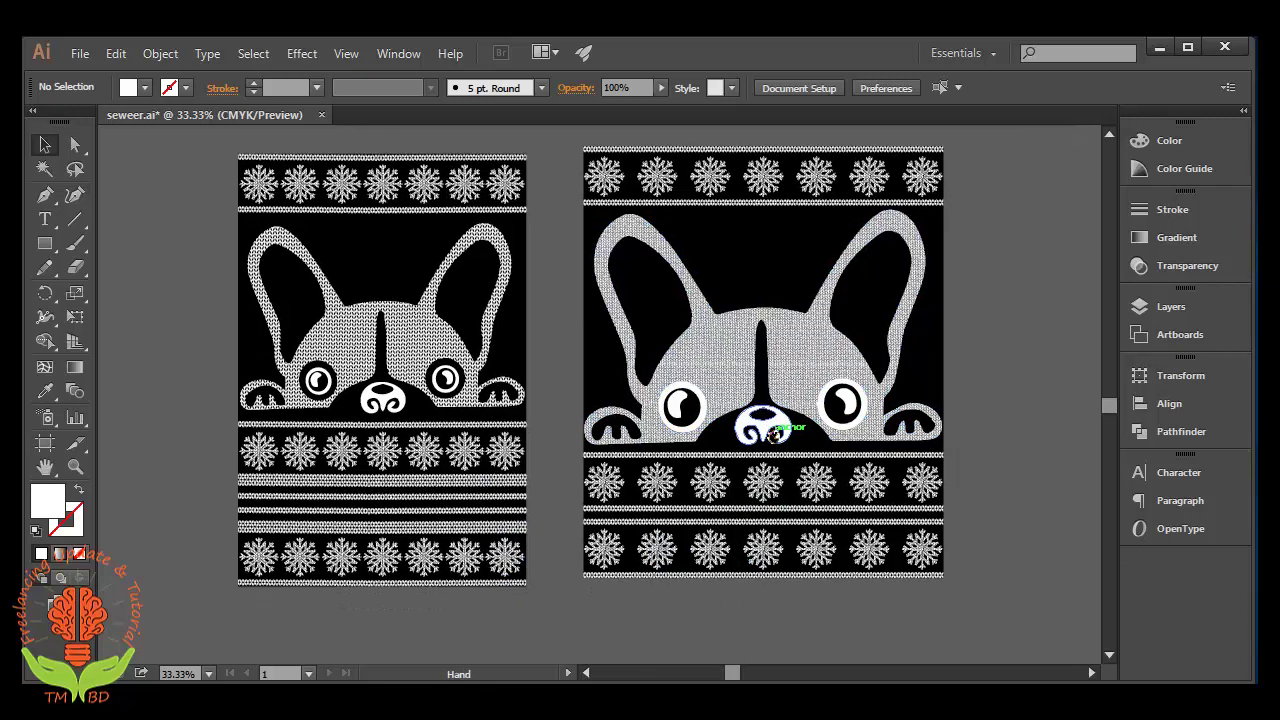